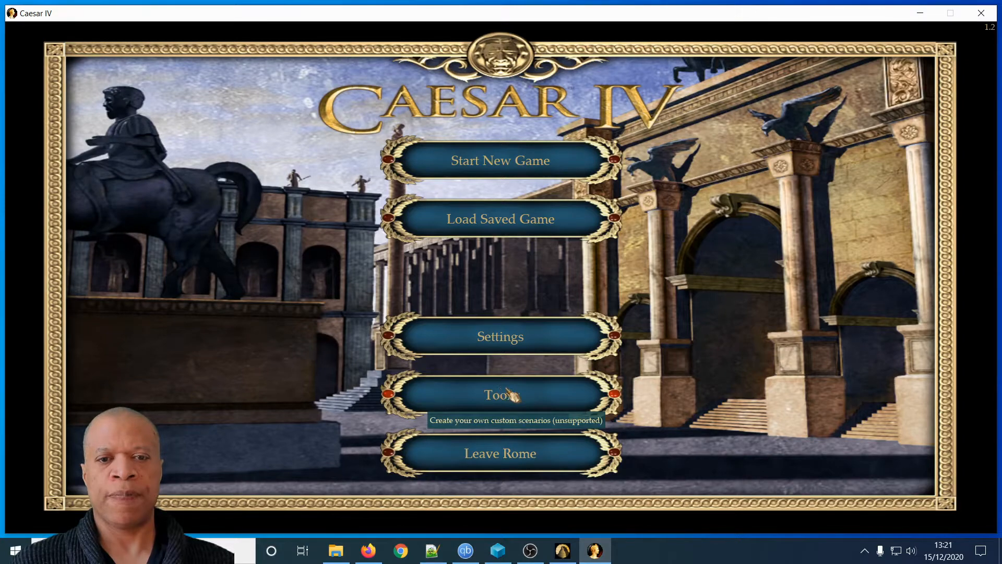
# Open the scenario creation tools from the game's main menu.
pyautogui.click(537, 395)
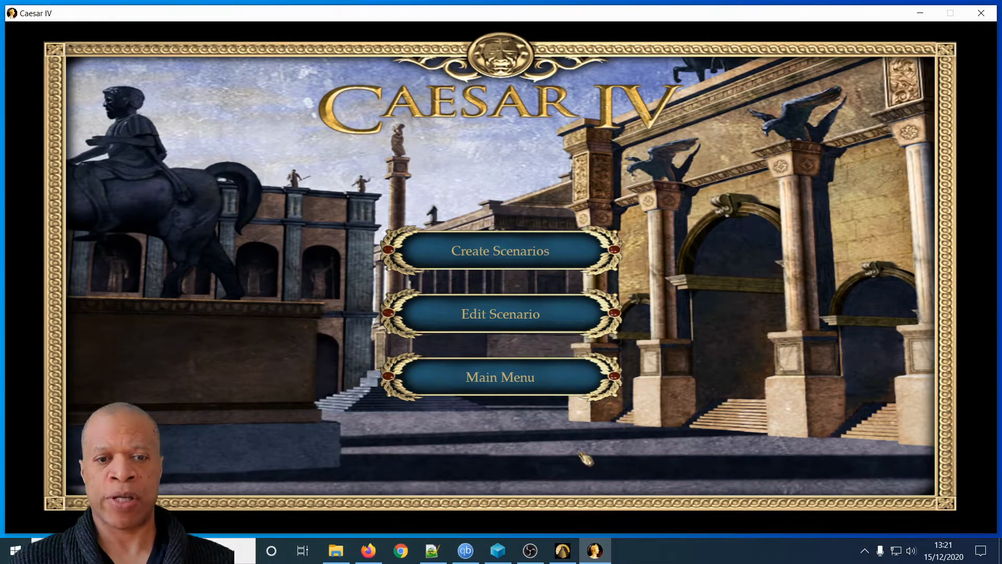
# Switch to File Explorer and locate CaesarIV.exe in the C4 folder of the Caesar 4 installation.
pyautogui.click(339, 556)
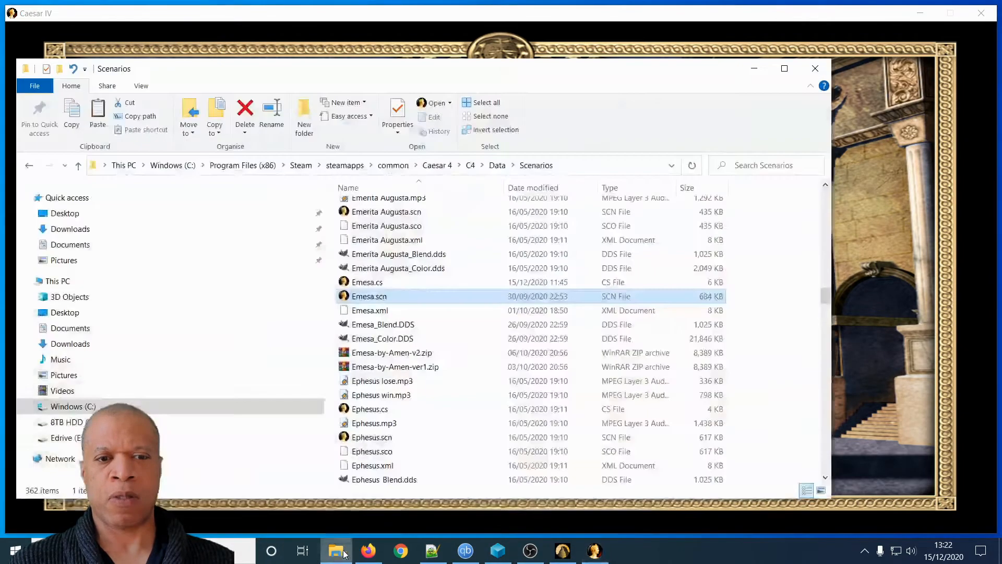
pyautogui.click(438, 165)
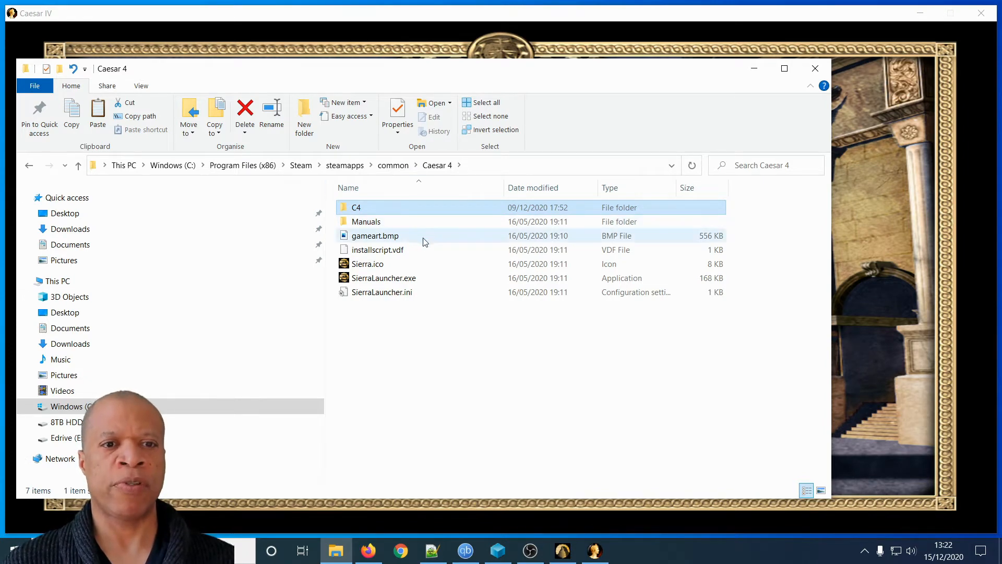
pyautogui.doubleClick(360, 208)
pyautogui.click(391, 335)
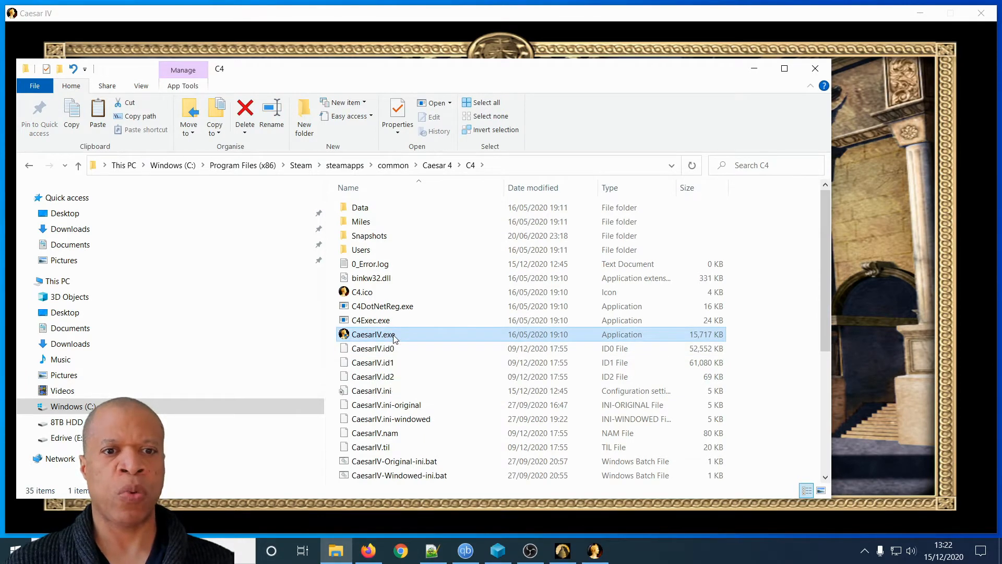
pyautogui.press('F2')
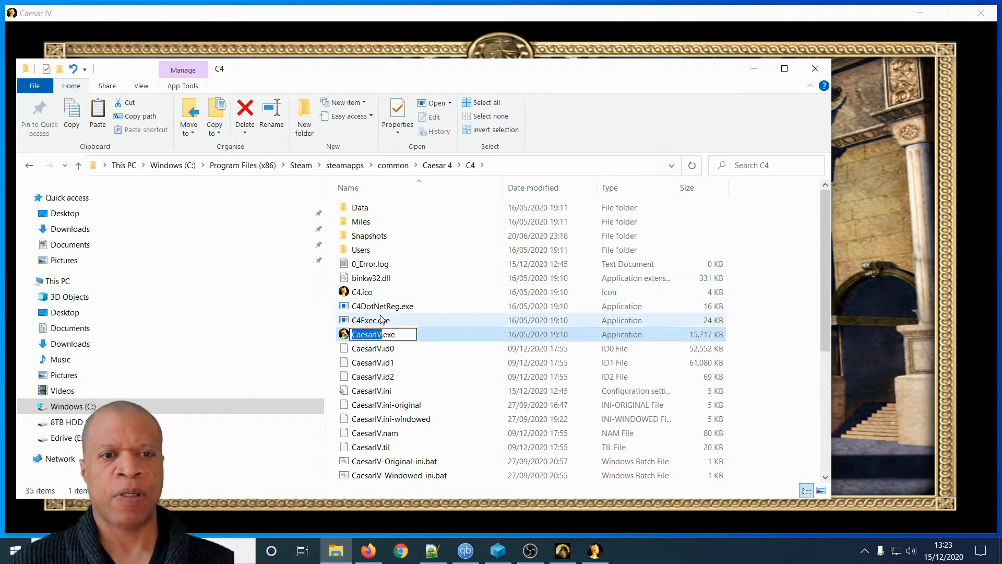
pyautogui.click(543, 165)
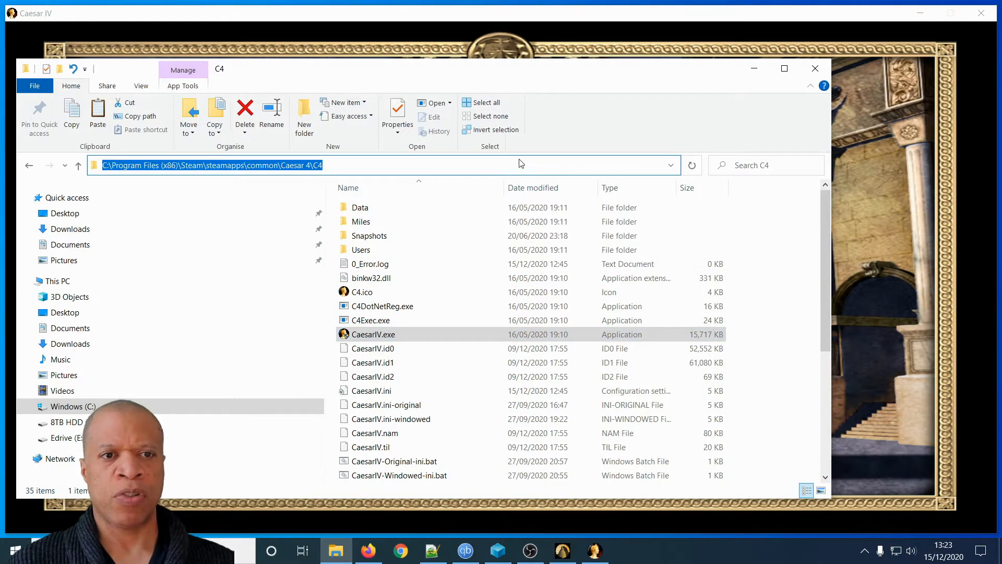
# Open the Scenarios folder inside the game's Data folder.
pyautogui.click(377, 207)
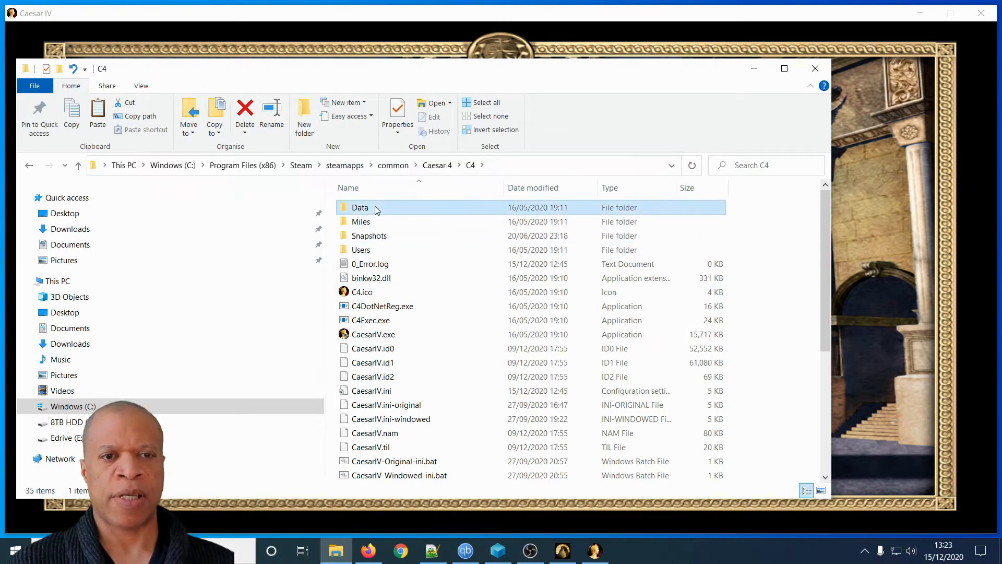
pyautogui.doubleClick(377, 208)
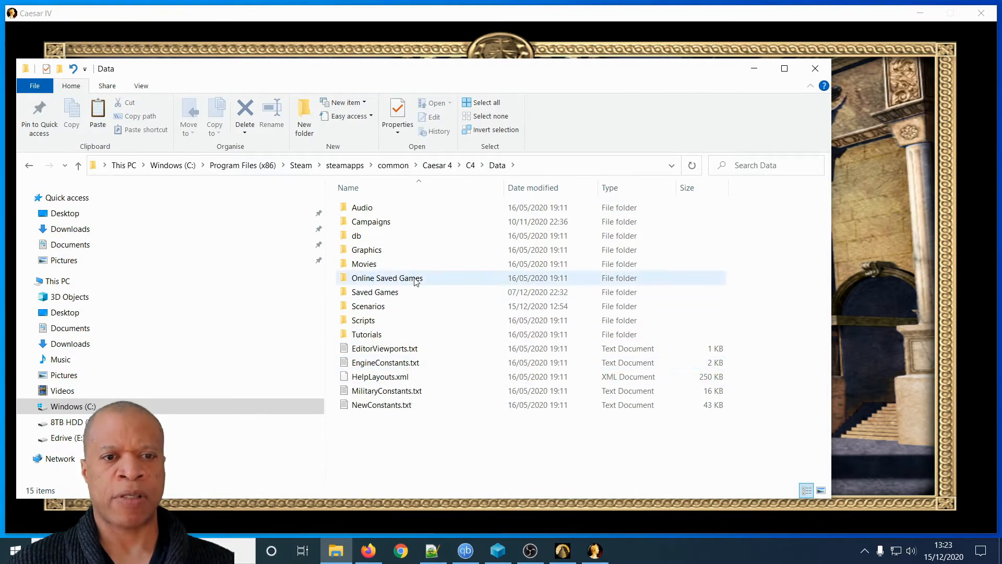
pyautogui.click(387, 294)
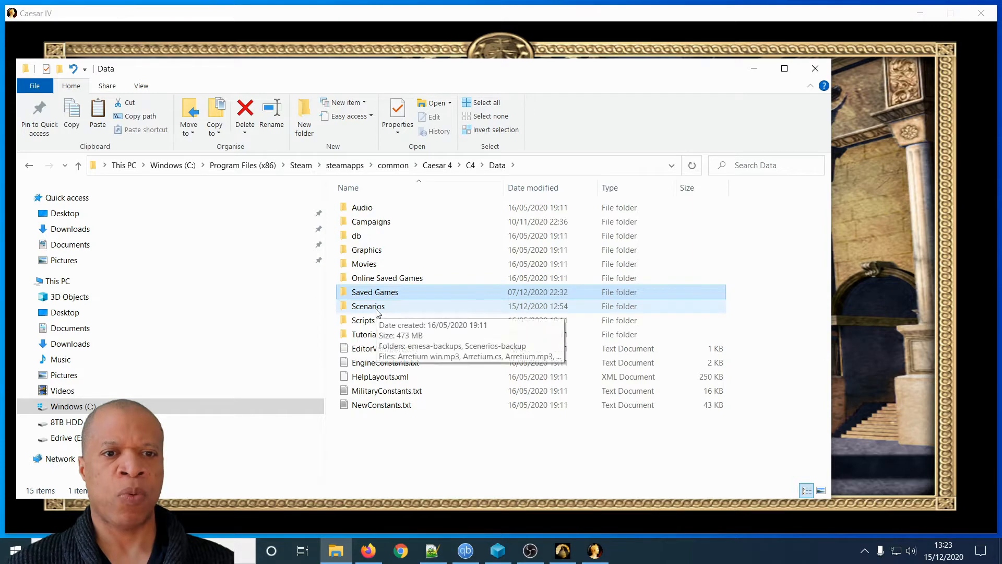
pyautogui.click(378, 312)
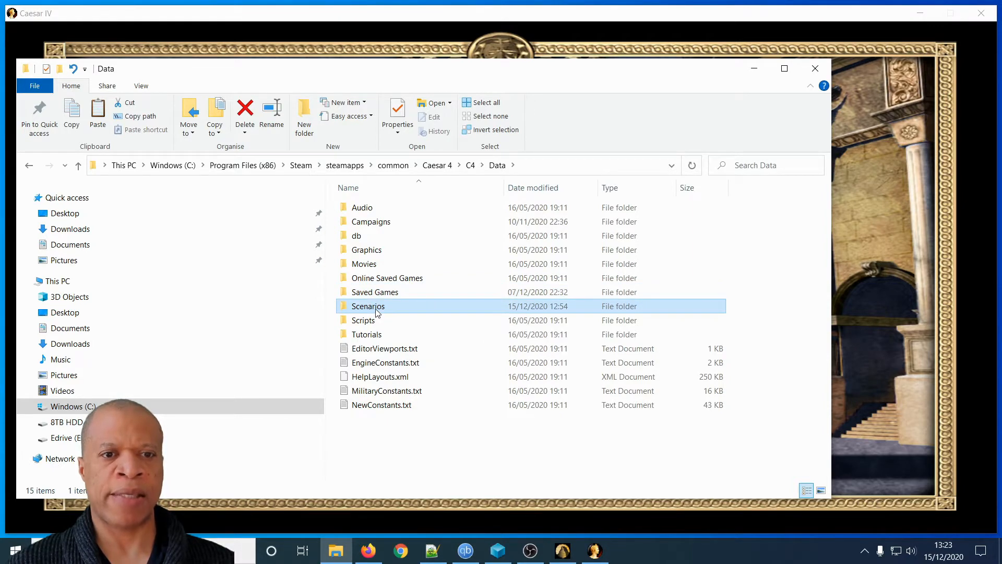
pyautogui.doubleClick(376, 308)
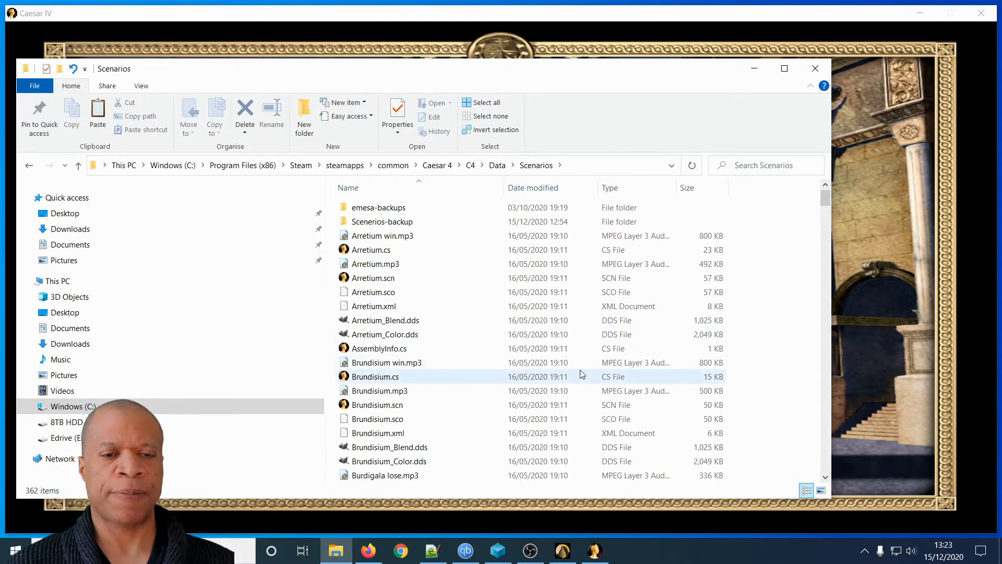
# Locate the Emesa scenario files from Emesa.cs to Emesa_Color.DDS and point out the Blend and Color DDS files.
pyautogui.scroll(-7, 574, 373)
pyautogui.scroll(-20, 569, 374)
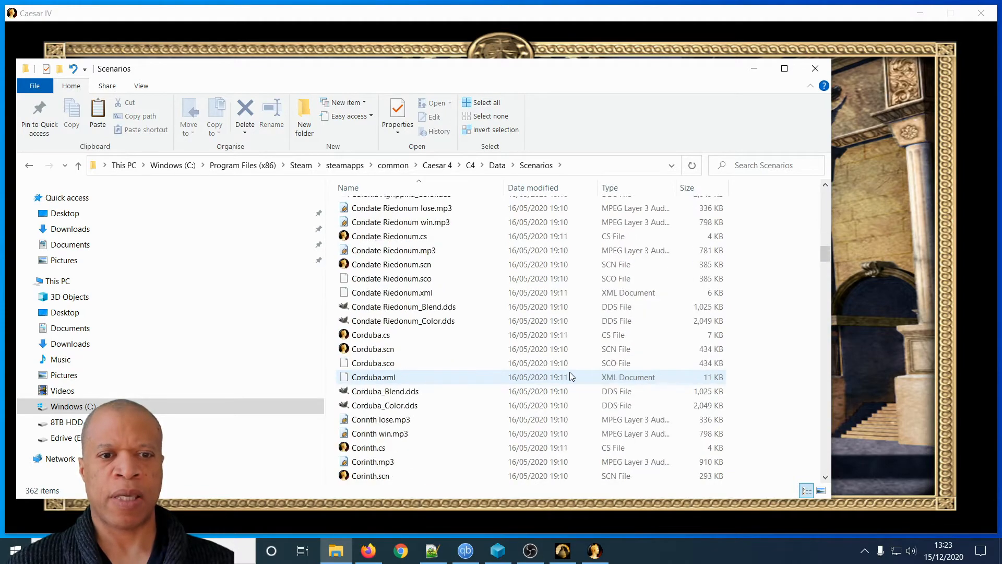
pyautogui.scroll(-12, 569, 374)
pyautogui.scroll(7, 570, 374)
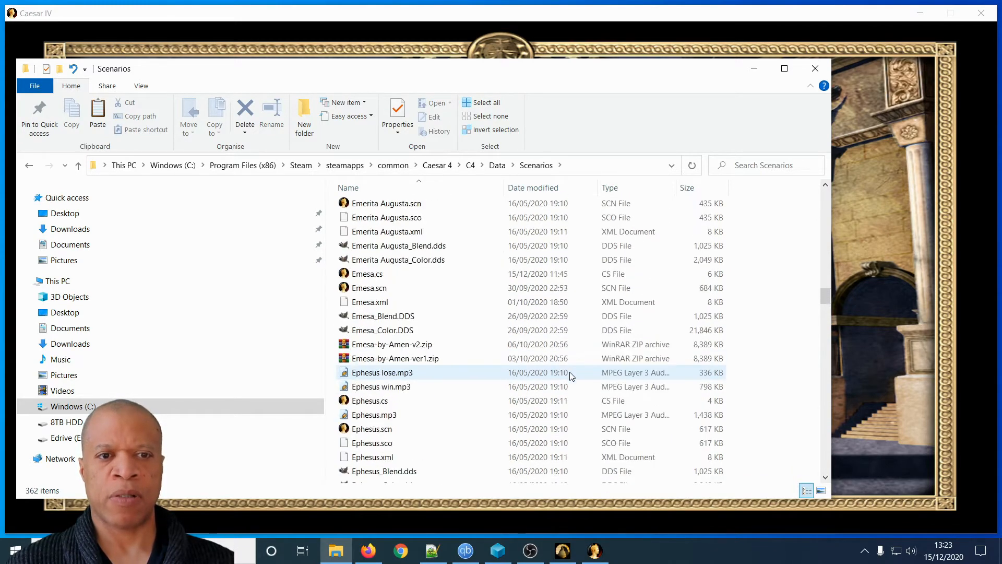
pyautogui.scroll(-2, 570, 375)
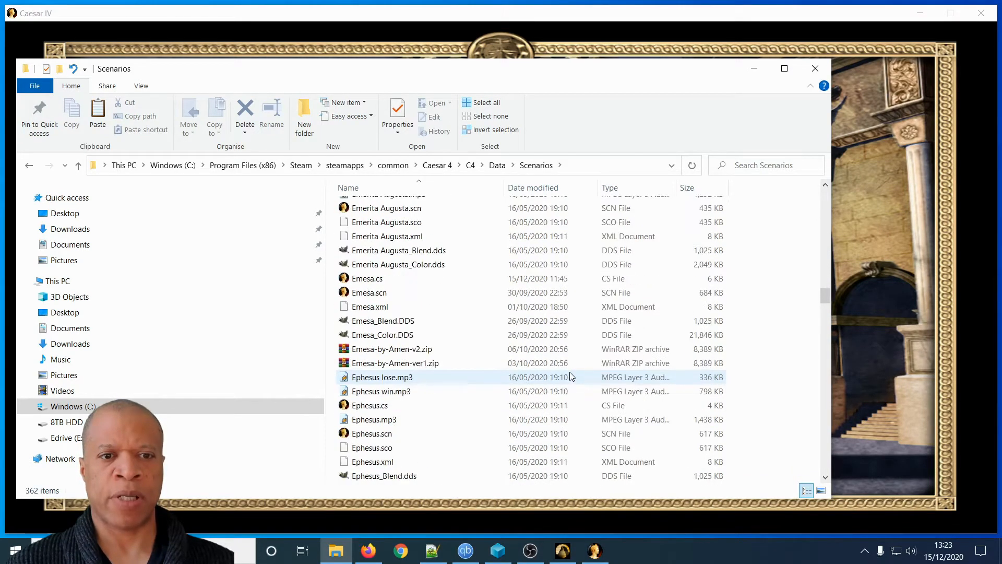
pyautogui.click(380, 280)
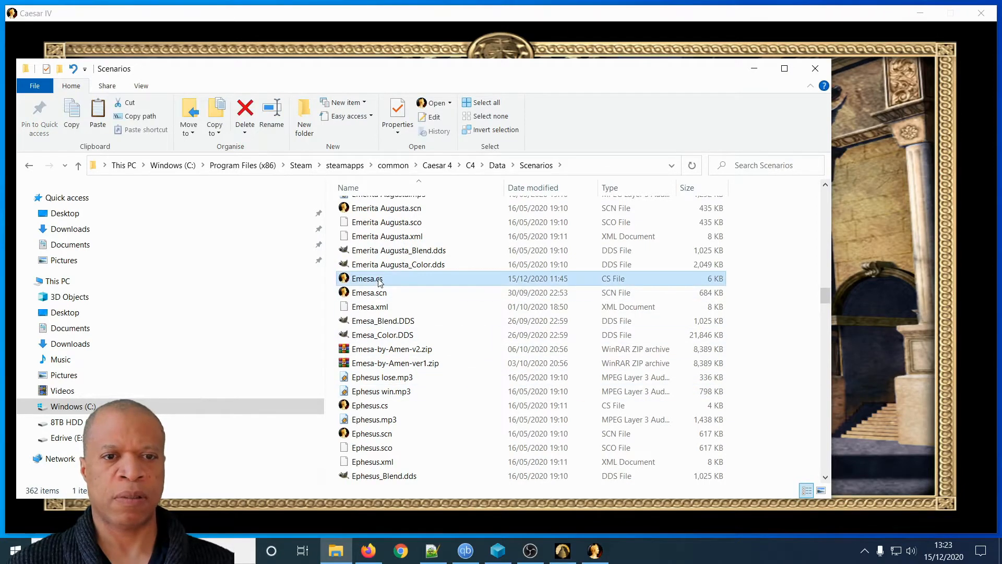
pyautogui.keyDown('shift'); pyautogui.click(403, 337); pyautogui.keyUp('shift')
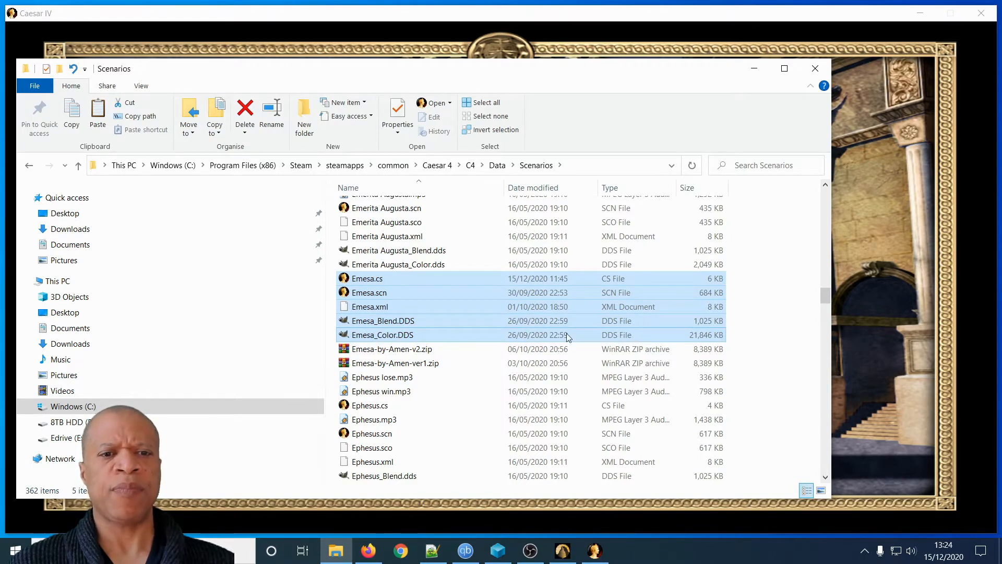
pyautogui.click(386, 324)
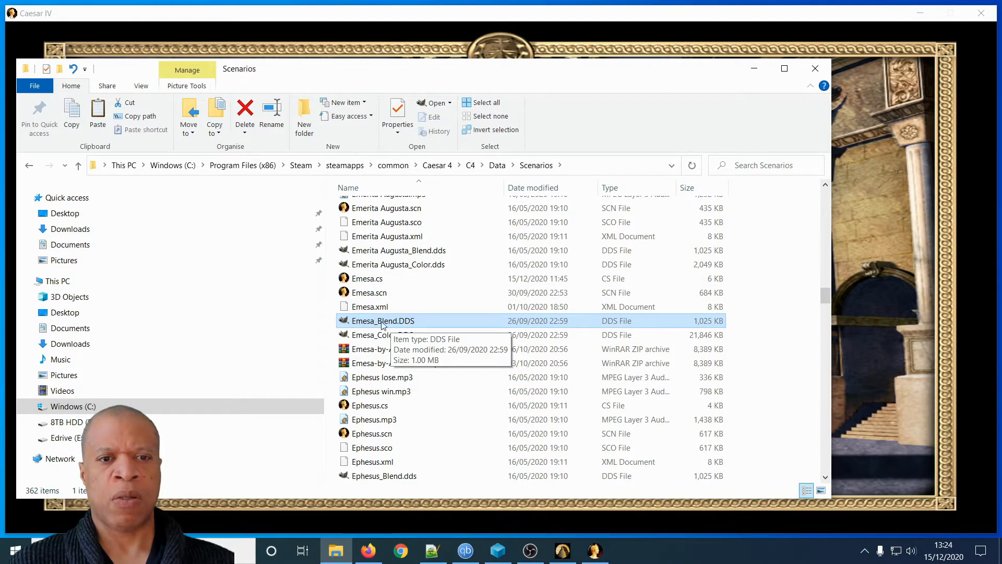
pyautogui.click(380, 338)
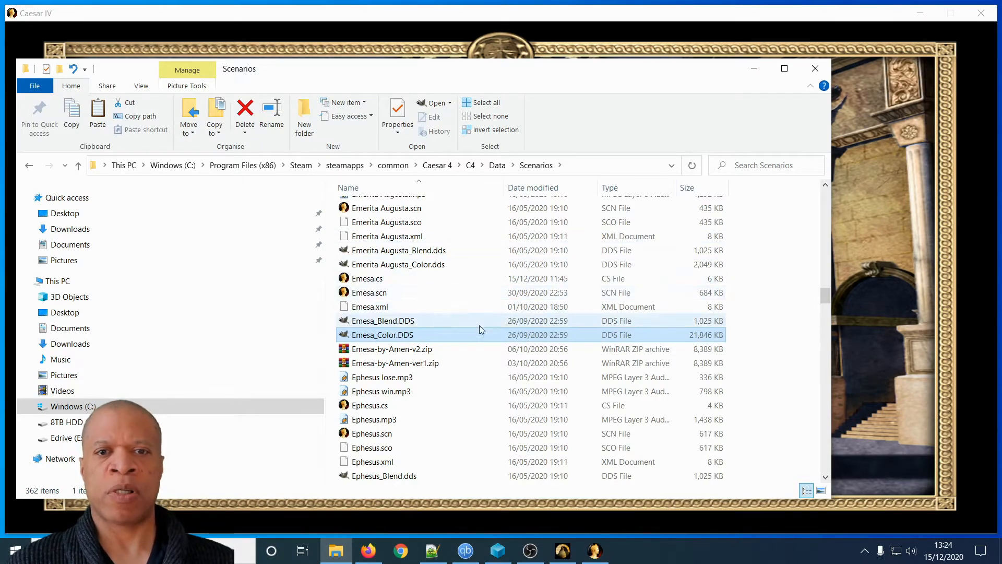
# Return to Caesar IV and start a new scenario in the Scenario Editor.
pyautogui.click(754, 72)
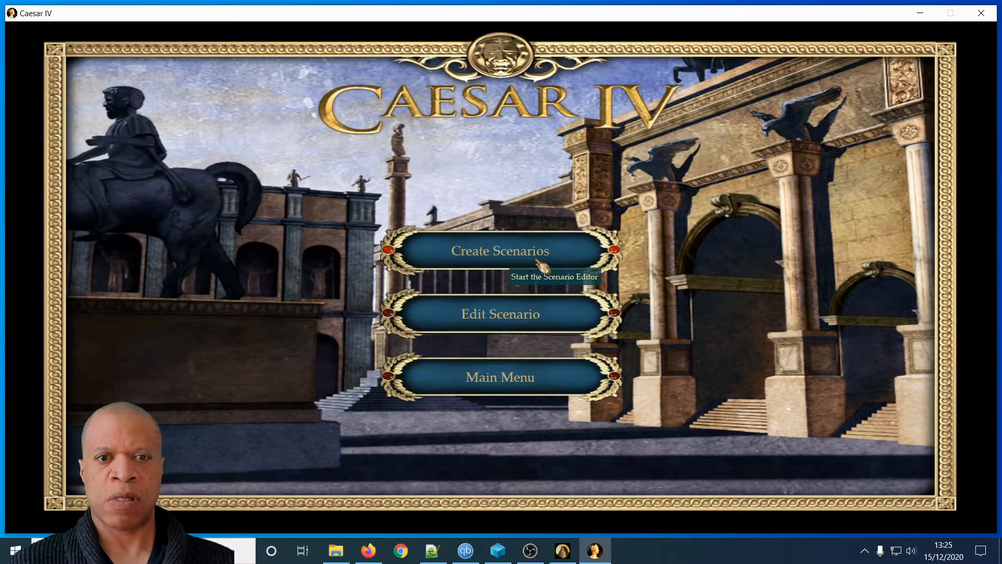
pyautogui.click(511, 255)
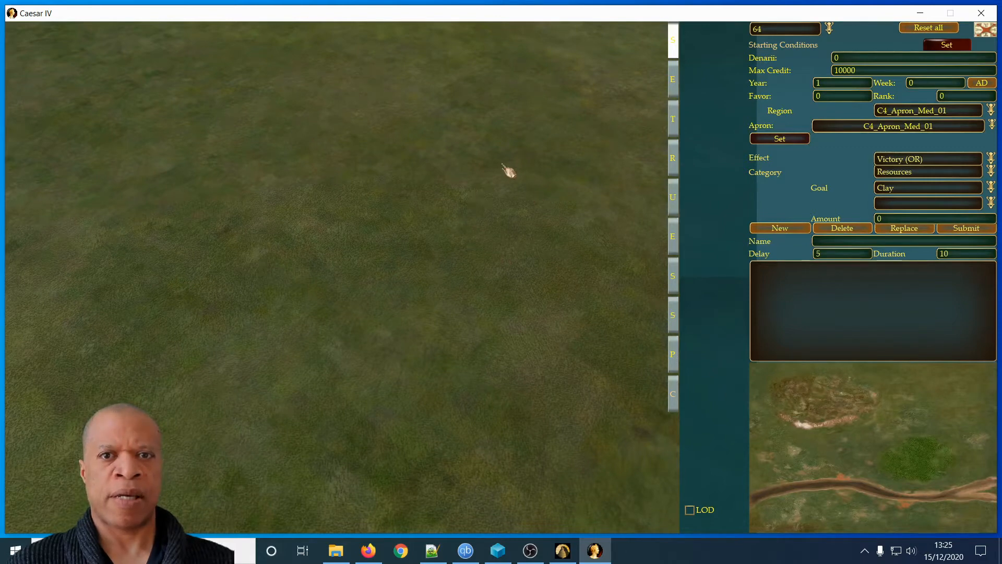
pyautogui.moveTo(399, 19)
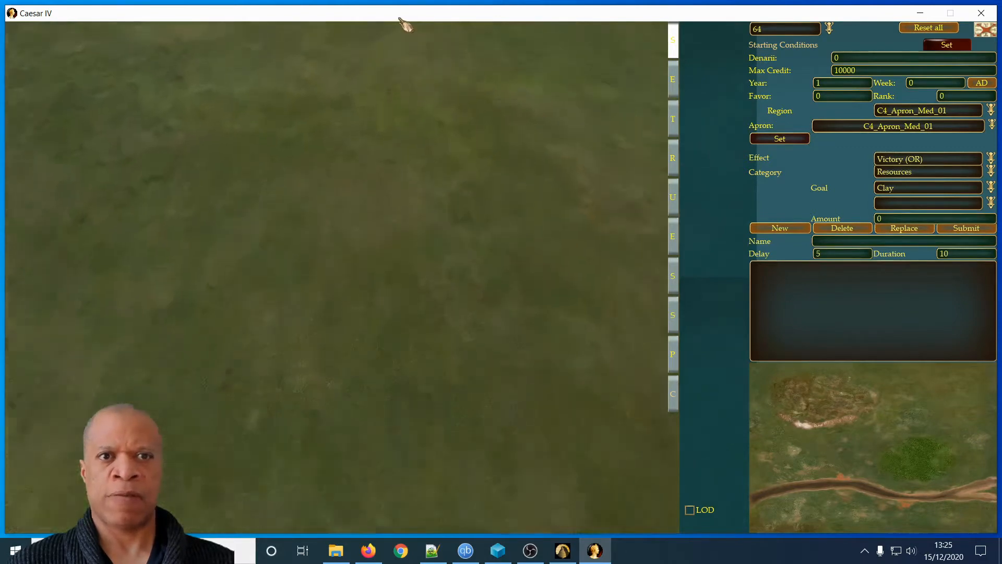
pyautogui.moveTo(691, 14)
pyautogui.mouseDown()
pyautogui.moveTo(616, 63)
pyautogui.moveTo(745, 44)
pyautogui.moveTo(629, 61)
pyautogui.moveTo(725, 83)
pyautogui.moveTo(693, 29)
pyautogui.moveTo(664, 23)
pyautogui.moveTo(691, 16)
pyautogui.mouseUp()
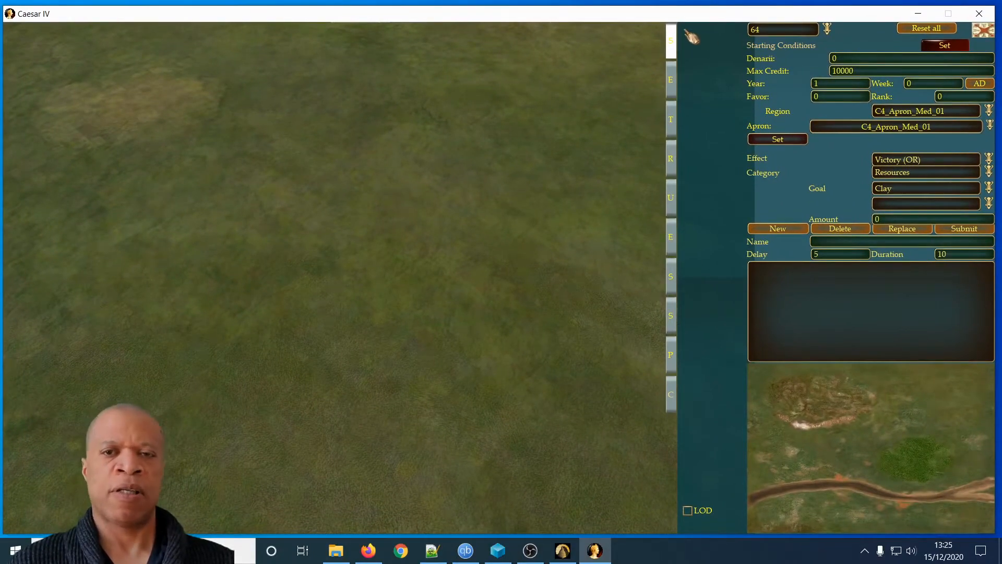
pyautogui.moveTo(720, 13)
pyautogui.mouseDown()
pyautogui.moveTo(510, 98)
pyautogui.moveTo(868, 75)
pyautogui.moveTo(722, 31)
pyautogui.moveTo(726, 17)
pyautogui.mouseUp()
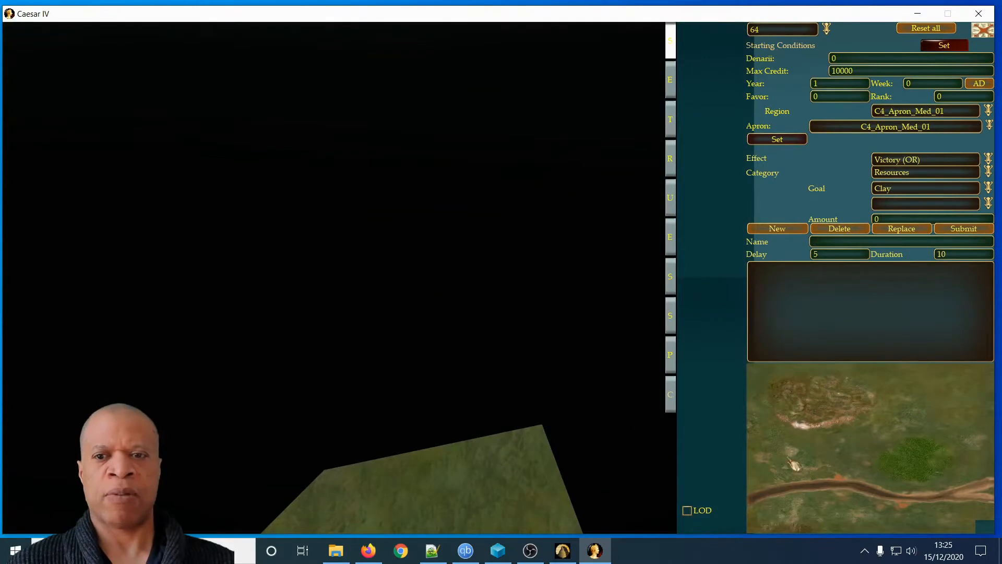
# Set the scenario's starting era to BC, its favor to 50 and its region to Desert.
pyautogui.click(833, 470)
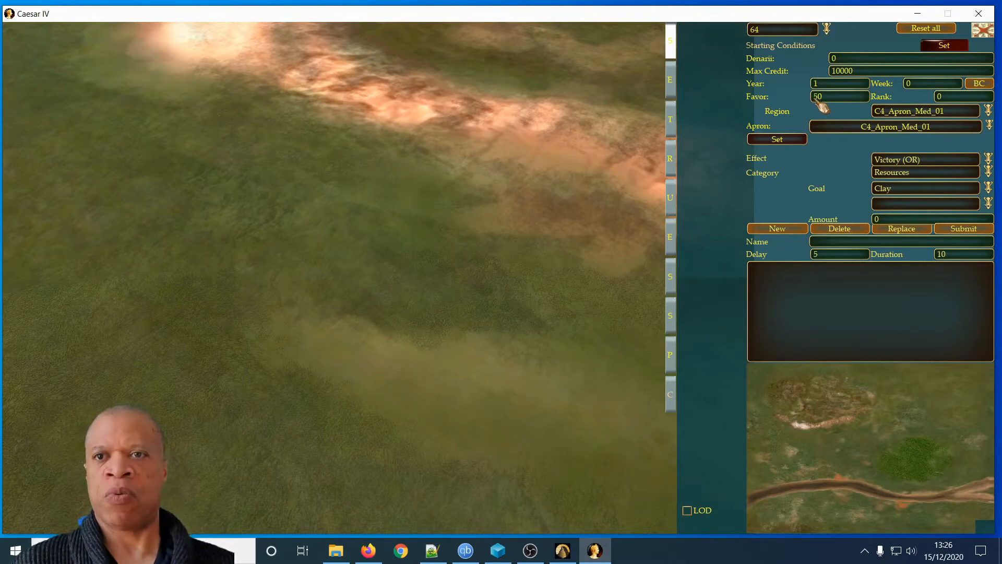
pyautogui.scroll(1, 816, 100)
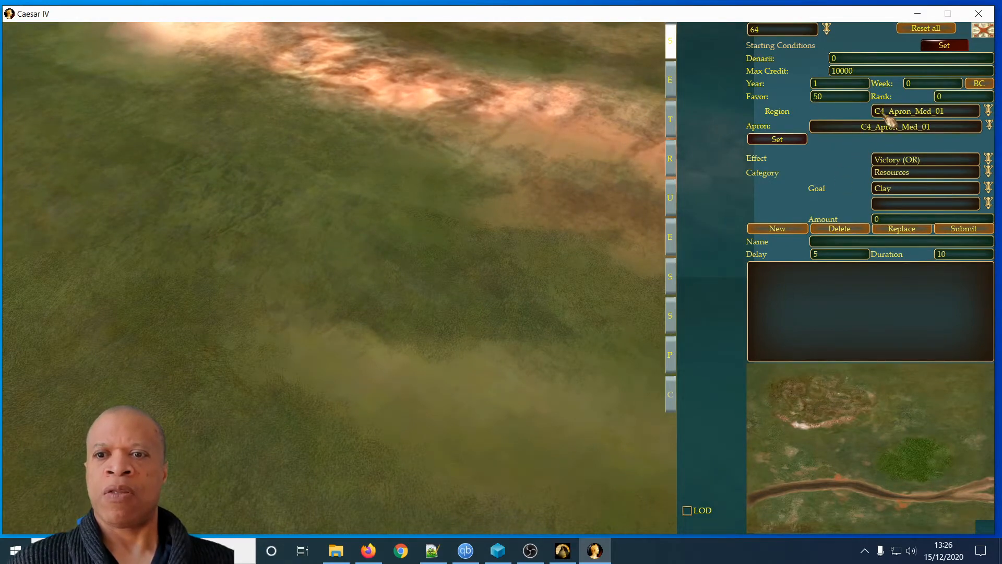
pyautogui.click(943, 113)
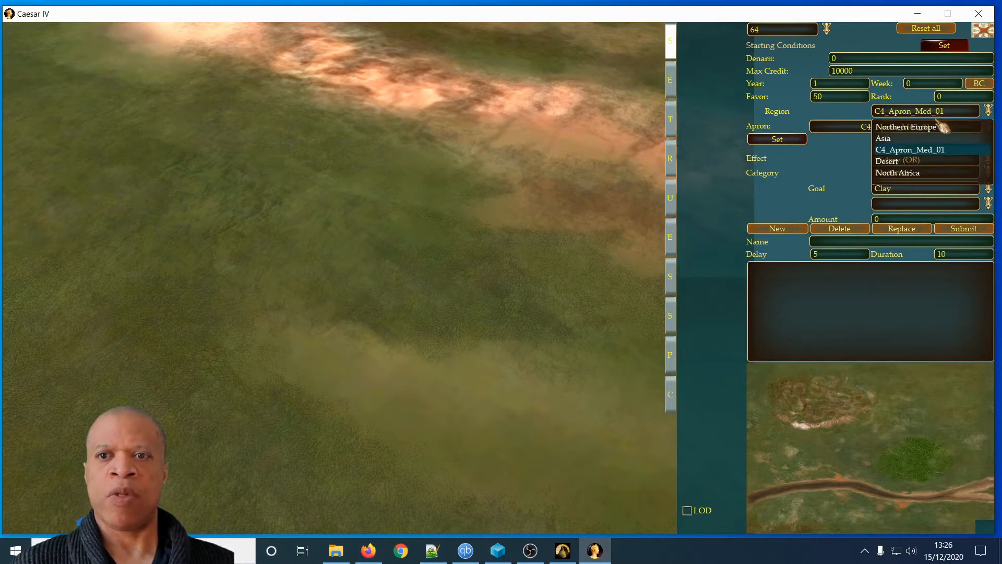
pyautogui.click(900, 163)
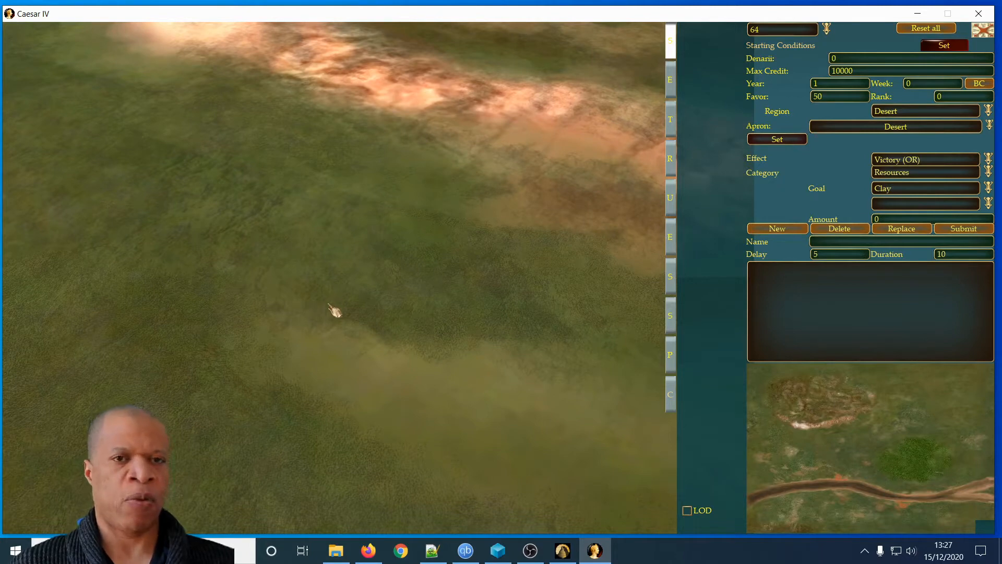
pyautogui.moveTo(342, 322); pyautogui.dragTo(490, 370, button='middle')
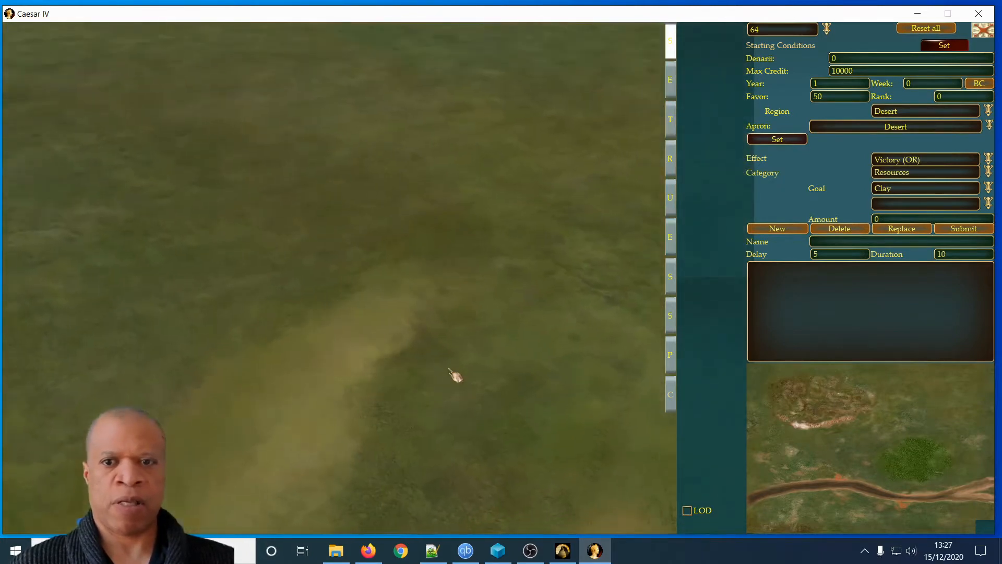
pyautogui.click(765, 393)
pyautogui.click(761, 378)
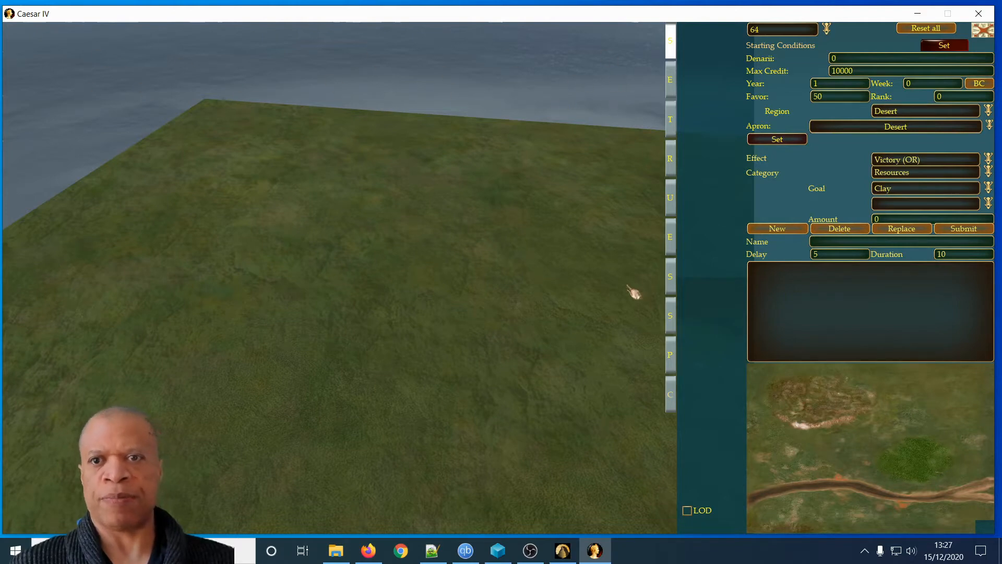
pyautogui.click(894, 443)
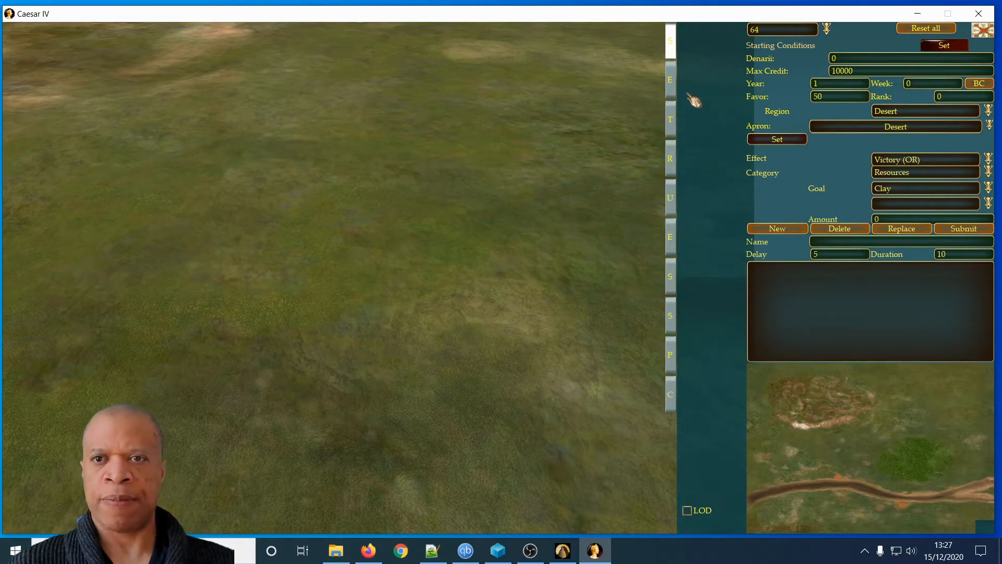
# Set the elevation to 3.47 and paint a raised mound onto the grassy terrain with the elevation brush.
pyautogui.click(672, 82)
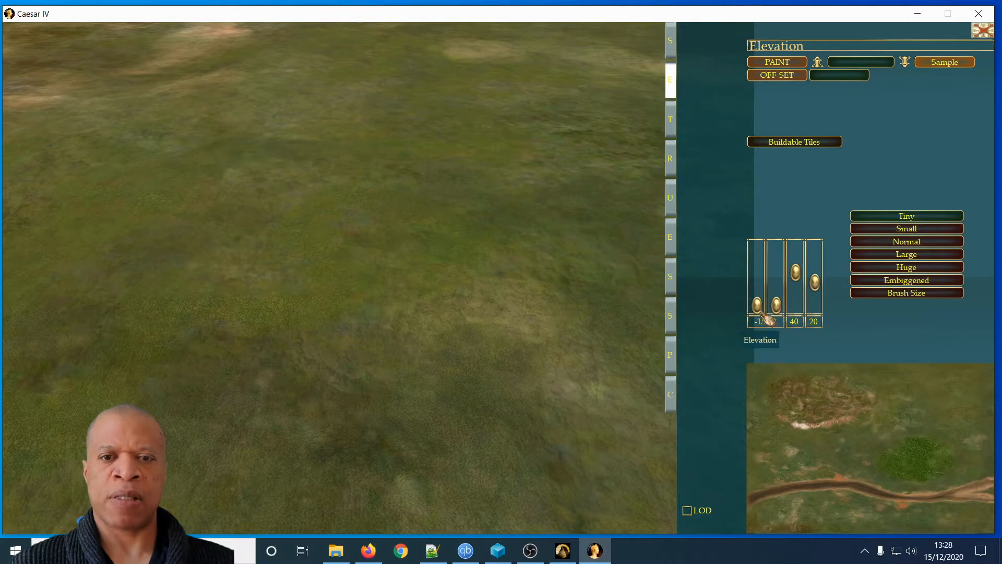
pyautogui.moveTo(762, 310); pyautogui.dragTo(782, 282)
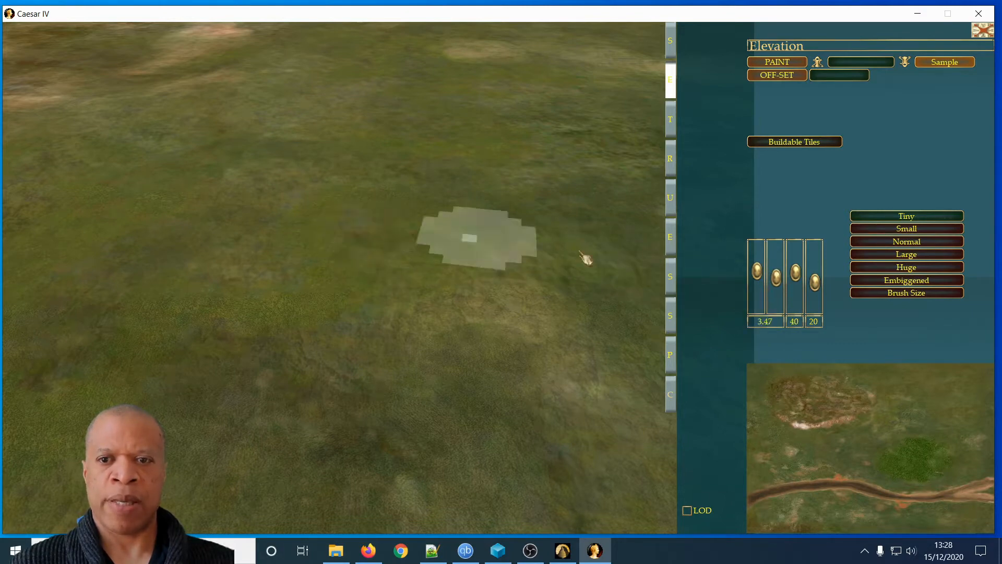
pyautogui.click(361, 234)
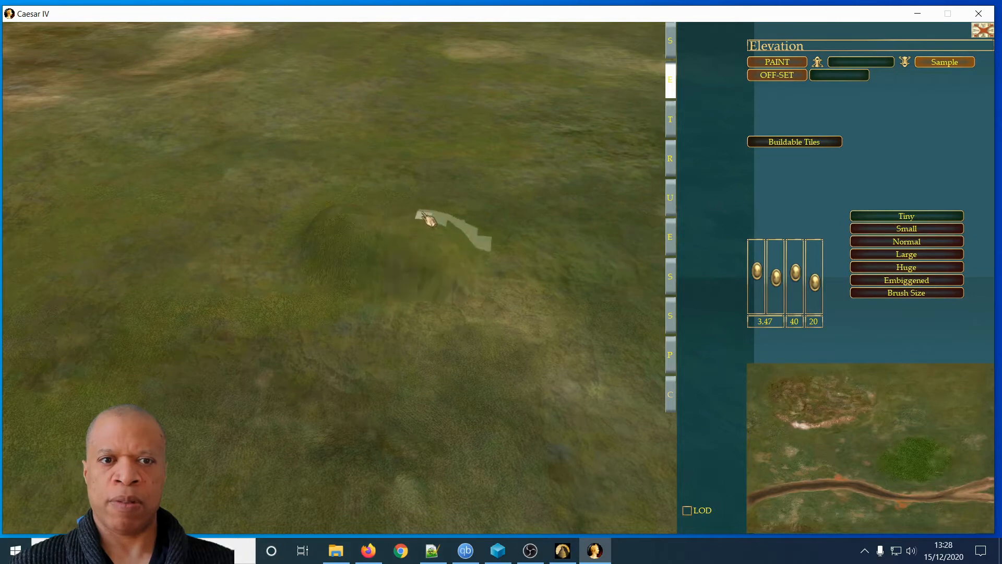
pyautogui.moveTo(365, 206); pyautogui.dragTo(381, 257)
pyautogui.moveTo(473, 228)
pyautogui.mouseDown()
pyautogui.moveTo(414, 172)
pyautogui.moveTo(362, 191)
pyautogui.mouseUp()
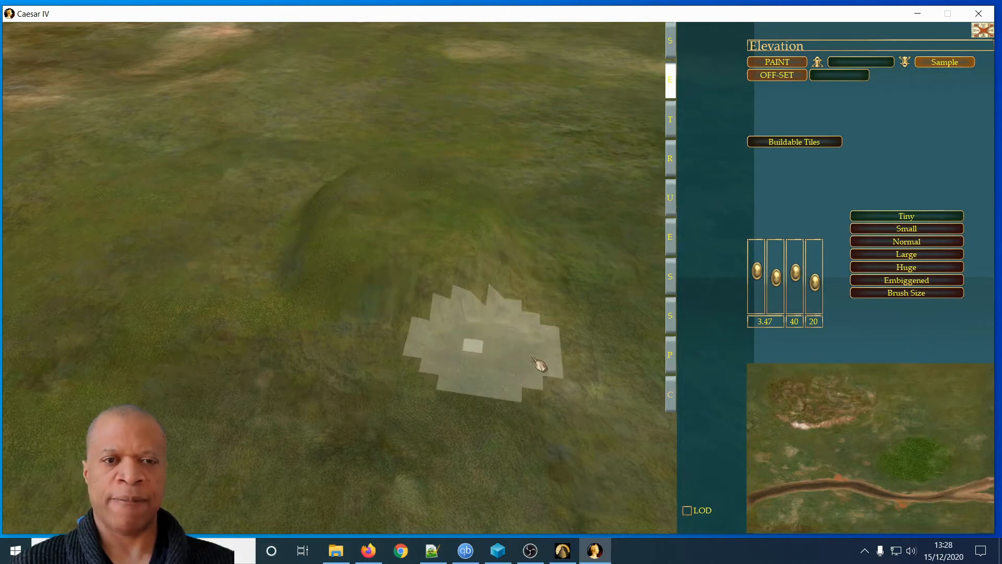
pyautogui.press('Left')
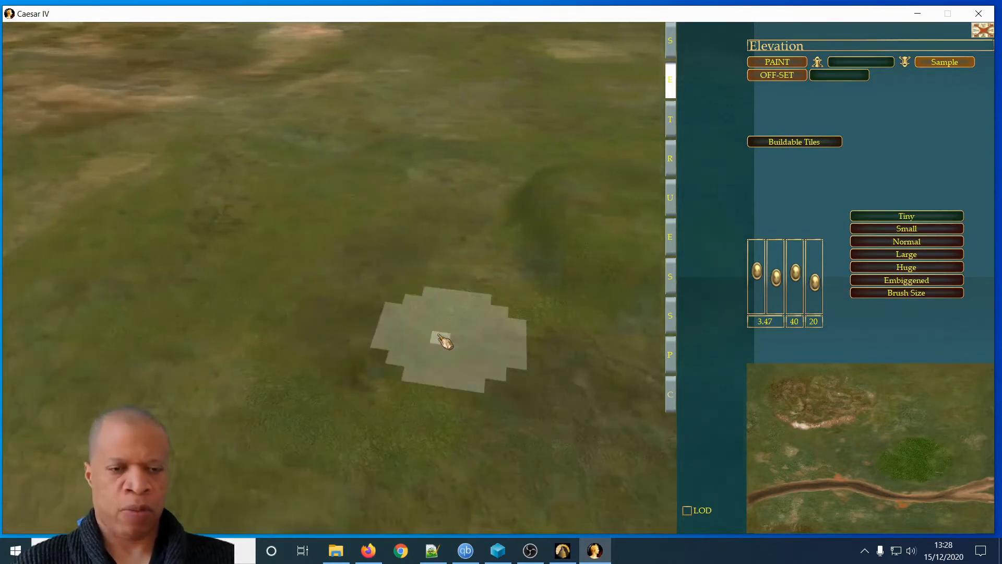
# Sink a pit into the grass at elevation -2.53 and raise a mound beside it at elevation 4.47.
pyautogui.press('Right')
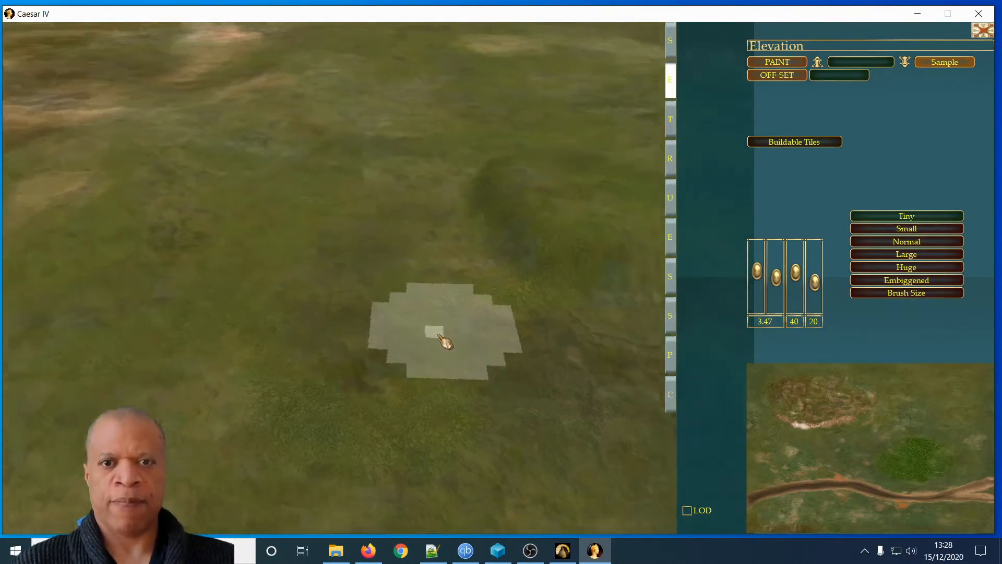
pyautogui.press('Delete')
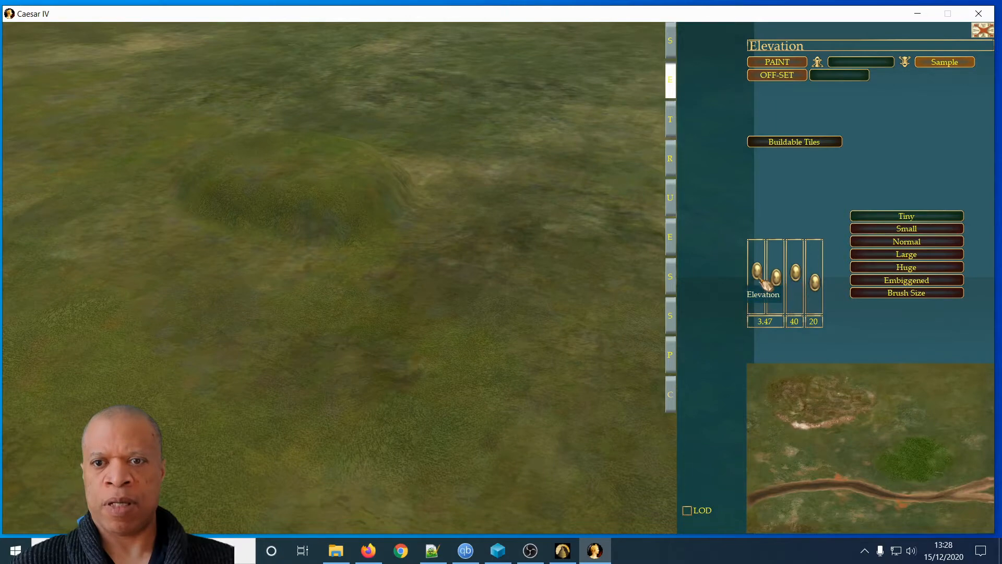
pyautogui.moveTo(763, 282); pyautogui.dragTo(766, 290)
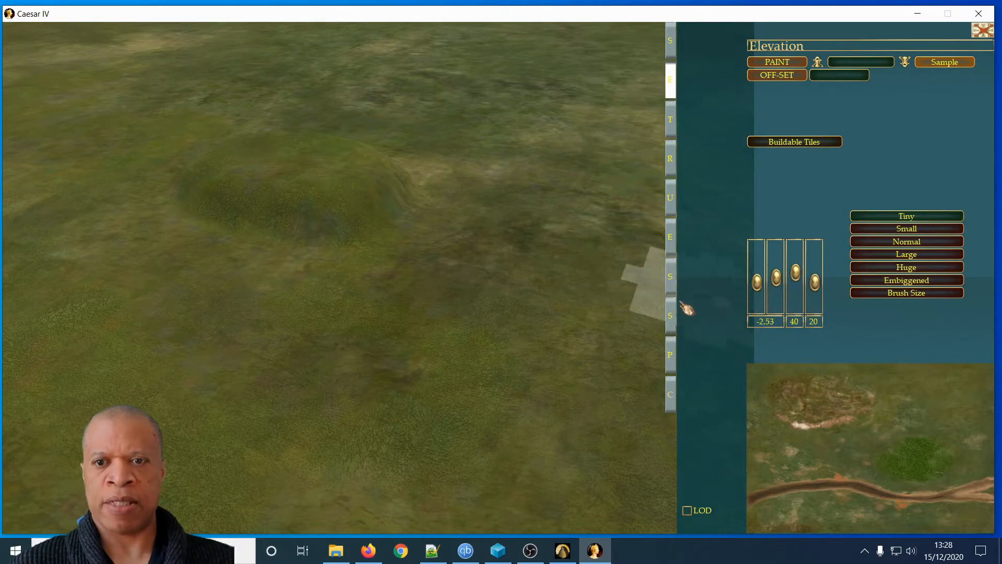
pyautogui.click(466, 307)
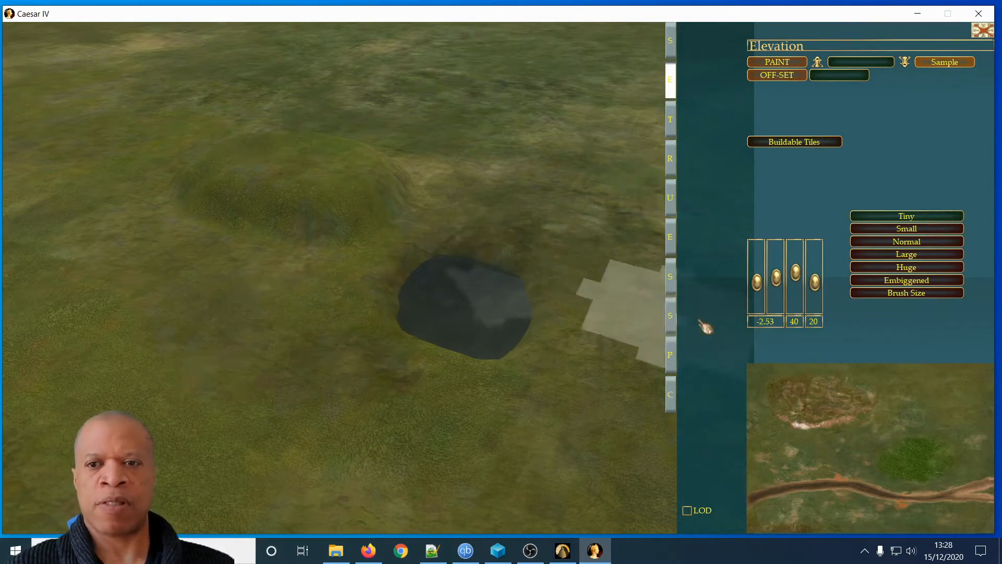
pyautogui.moveTo(756, 283); pyautogui.dragTo(757, 277)
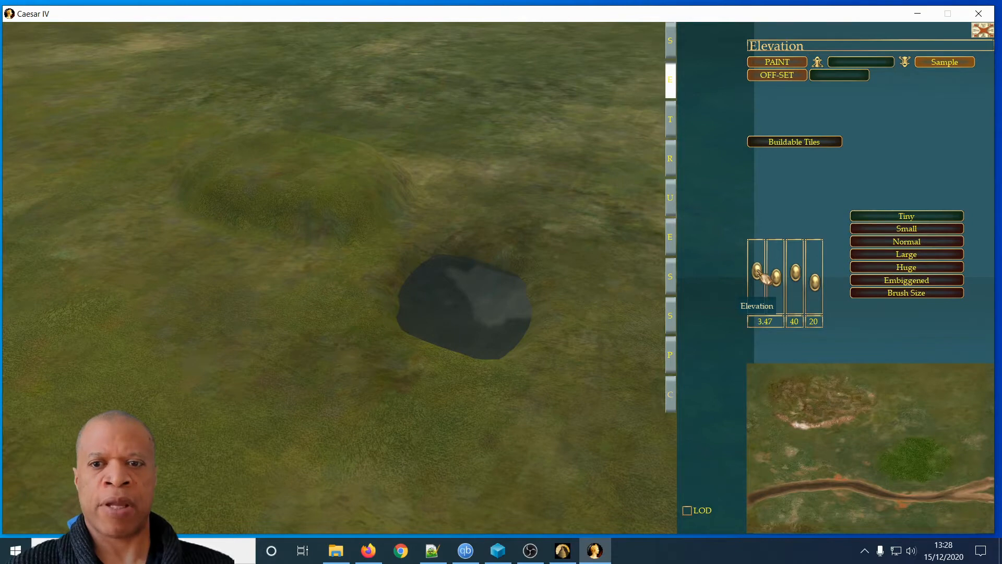
pyautogui.click(242, 292)
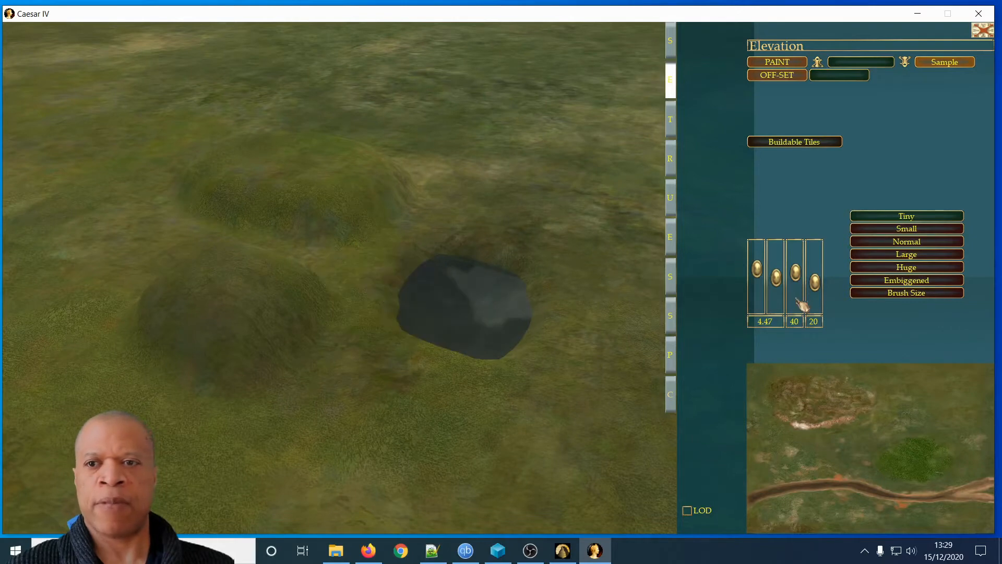
# Raise a mound behind the pit with the Large brush and a broad plateau across the area with the Embiggened brush.
pyautogui.click(910, 255)
pyautogui.click(507, 141)
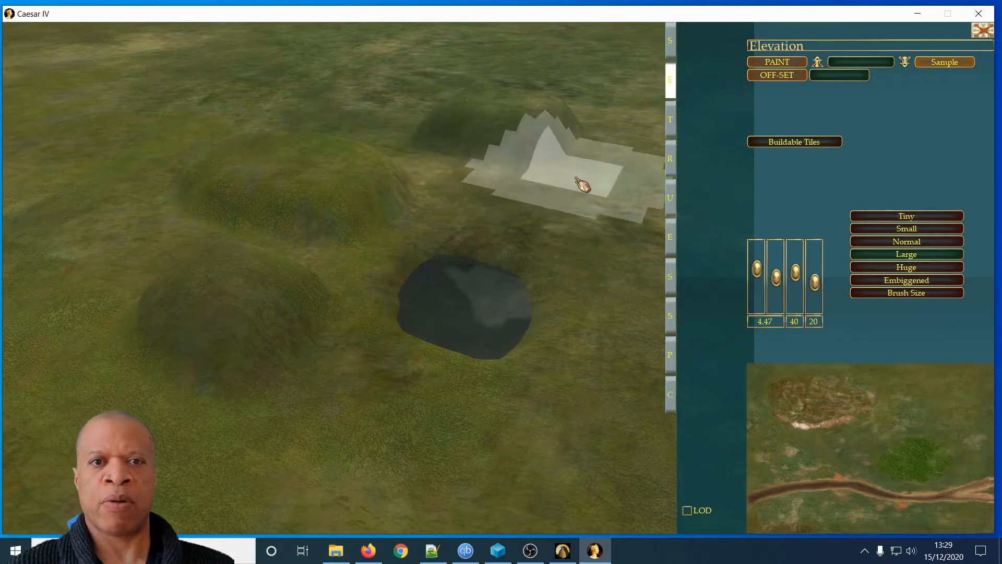
pyautogui.click(911, 281)
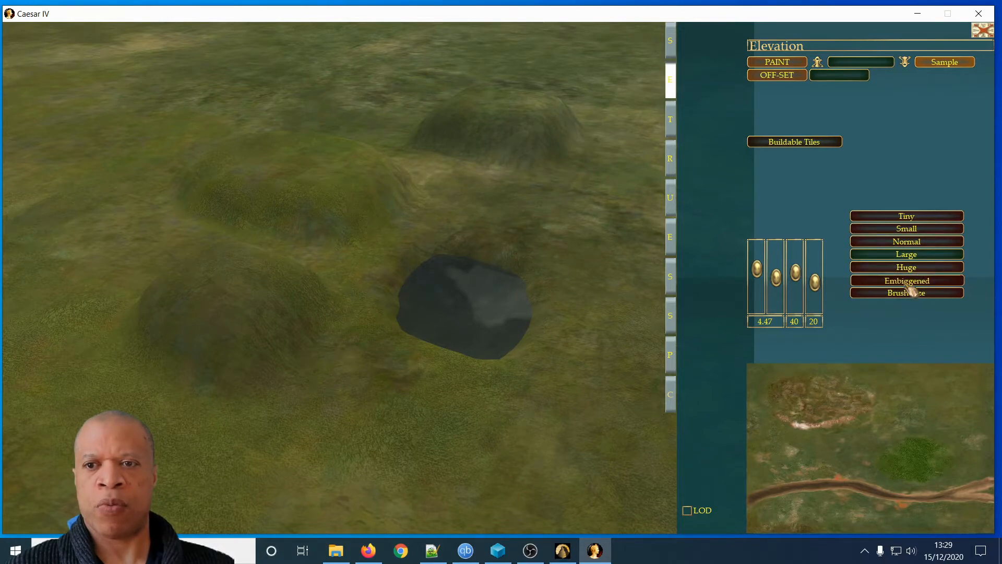
pyautogui.moveTo(367, 119)
pyautogui.mouseDown()
pyautogui.moveTo(298, 102)
pyautogui.moveTo(253, 128)
pyautogui.moveTo(293, 94)
pyautogui.moveTo(453, 106)
pyautogui.moveTo(342, 204)
pyautogui.moveTo(300, 143)
pyautogui.moveTo(338, 255)
pyautogui.moveTo(420, 156)
pyautogui.mouseUp()
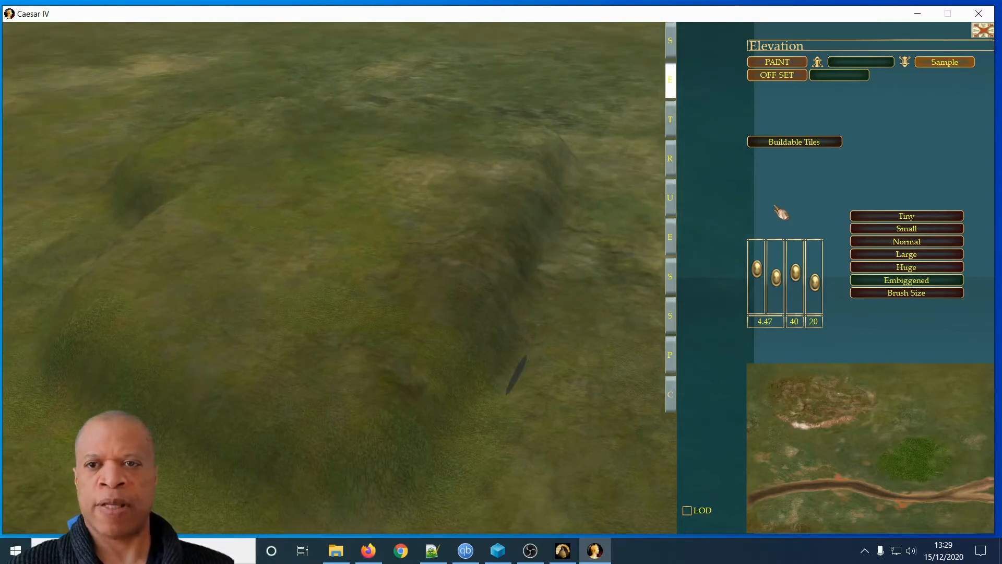
# Paint a wide patch of arable terrain on the flat grass beyond the raised plateau.
pyautogui.click(673, 118)
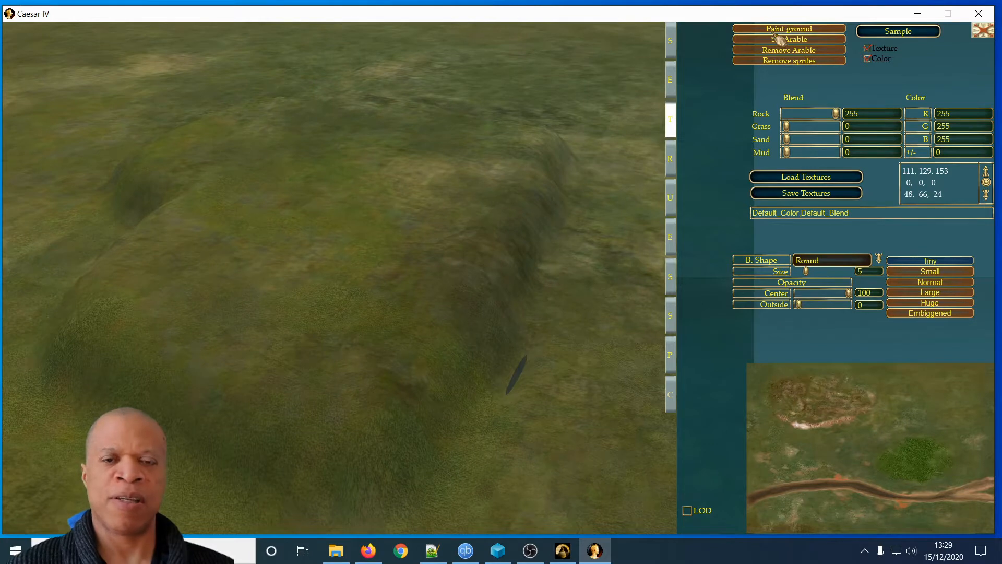
pyautogui.press('Right')
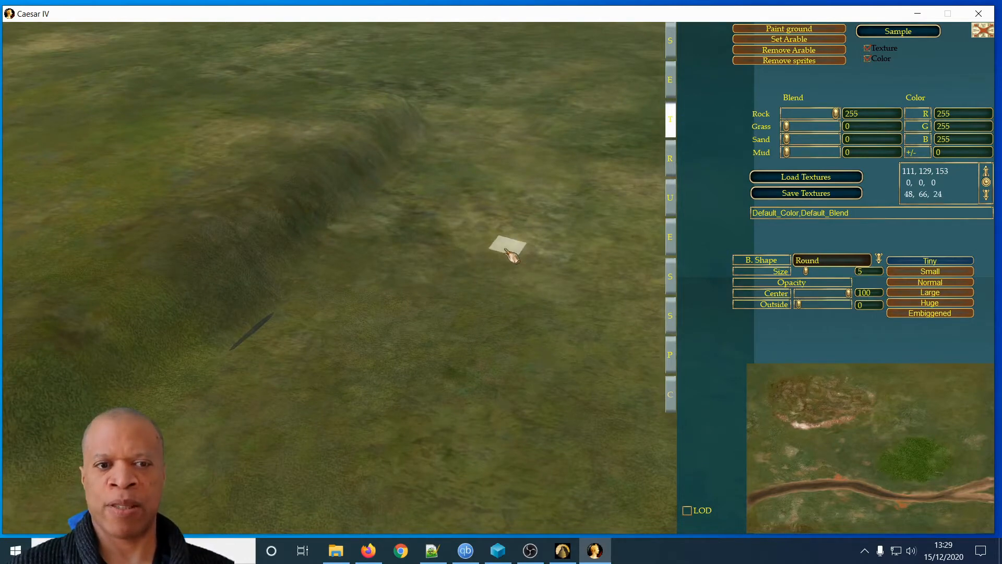
pyautogui.press('Up')
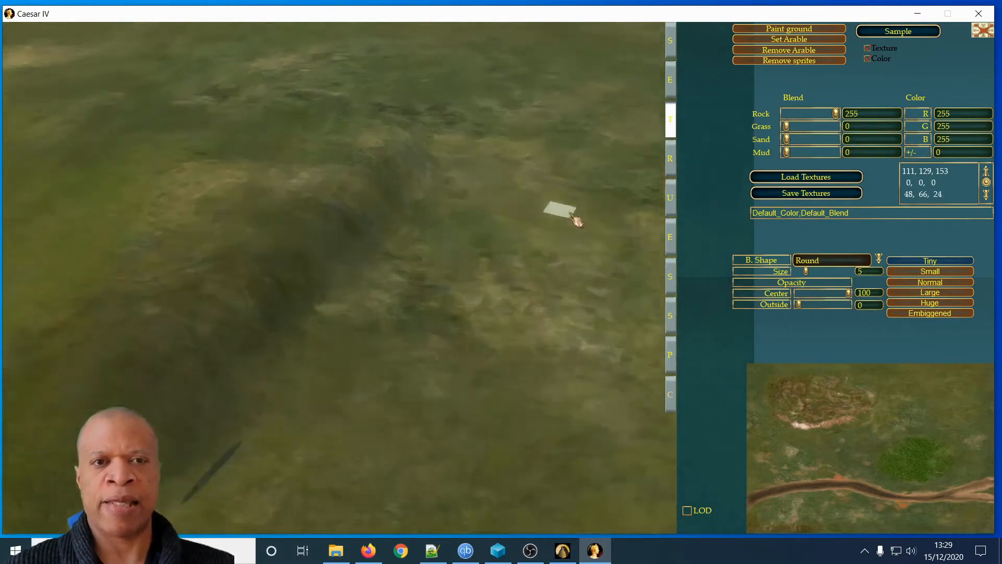
pyautogui.press('Right')
pyautogui.press('Up')
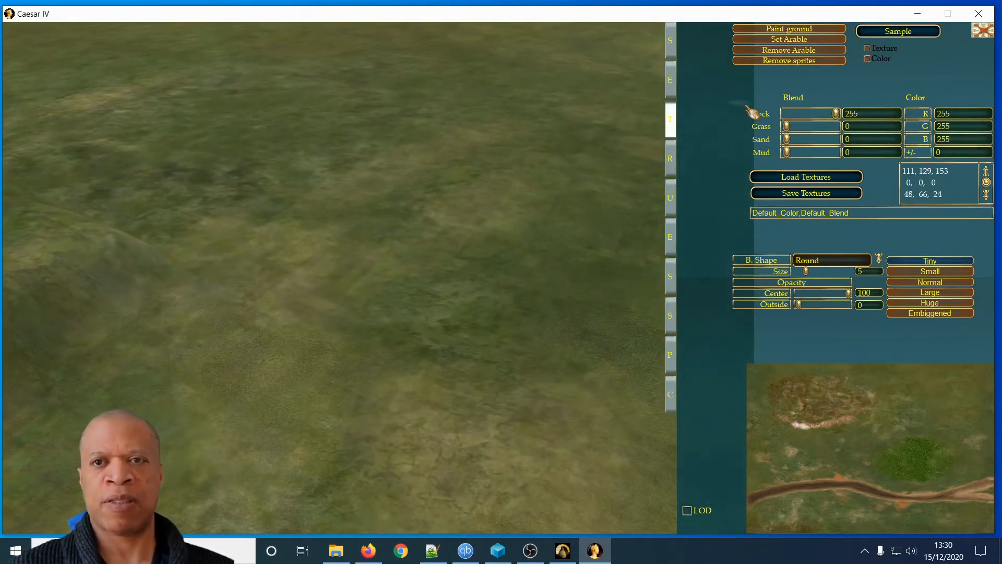
pyautogui.click(774, 42)
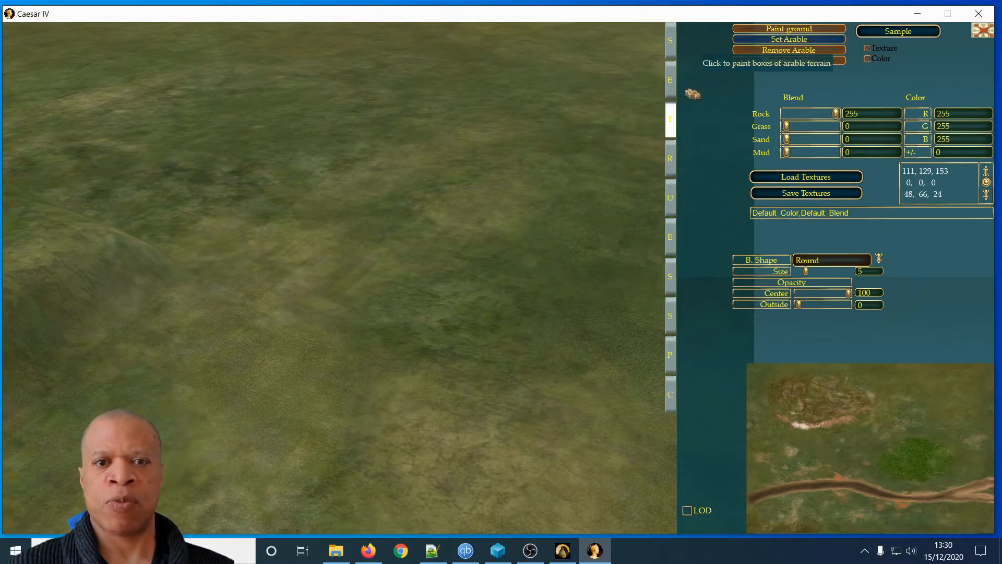
pyautogui.moveTo(353, 395)
pyautogui.mouseDown()
pyautogui.moveTo(626, 290)
pyautogui.moveTo(625, 309)
pyautogui.moveTo(632, 298)
pyautogui.mouseUp()
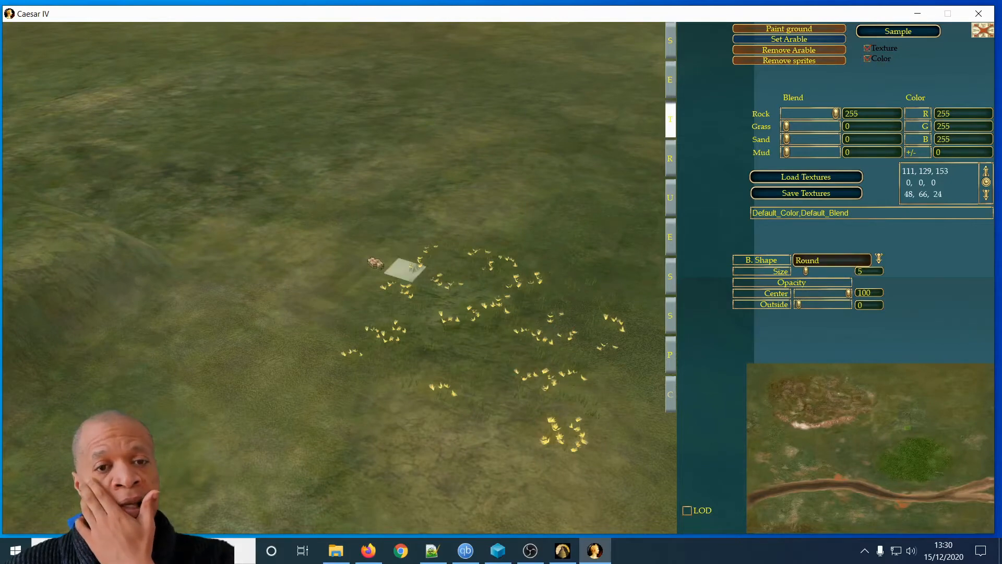
pyautogui.moveTo(403, 305)
pyautogui.mouseDown()
pyautogui.moveTo(397, 271)
pyautogui.moveTo(459, 179)
pyautogui.moveTo(432, 150)
pyautogui.mouseUp()
pyautogui.moveTo(526, 215); pyautogui.dragTo(571, 324)
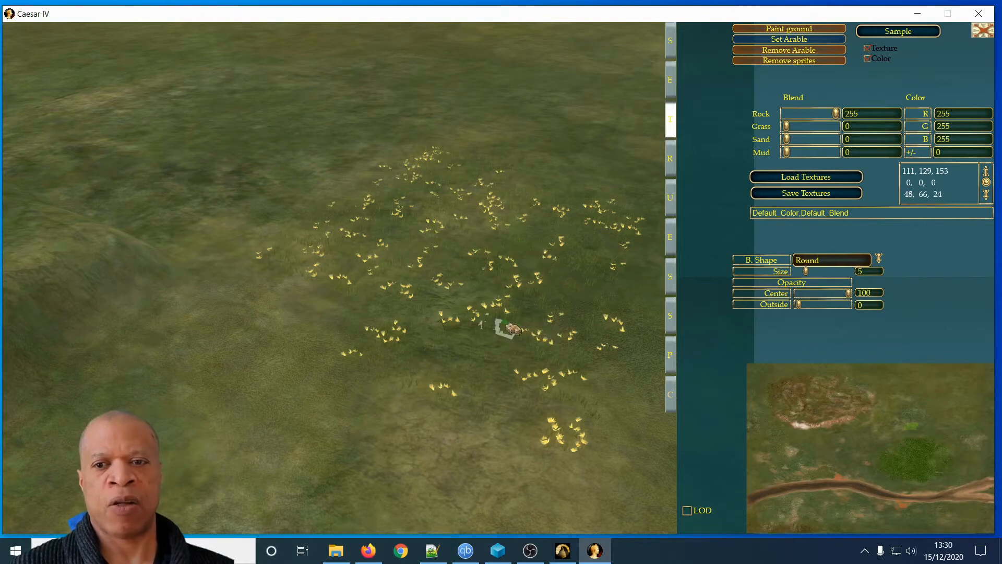
pyautogui.moveTo(279, 146); pyautogui.dragTo(619, 144)
pyautogui.moveTo(356, 150); pyautogui.dragTo(411, 257)
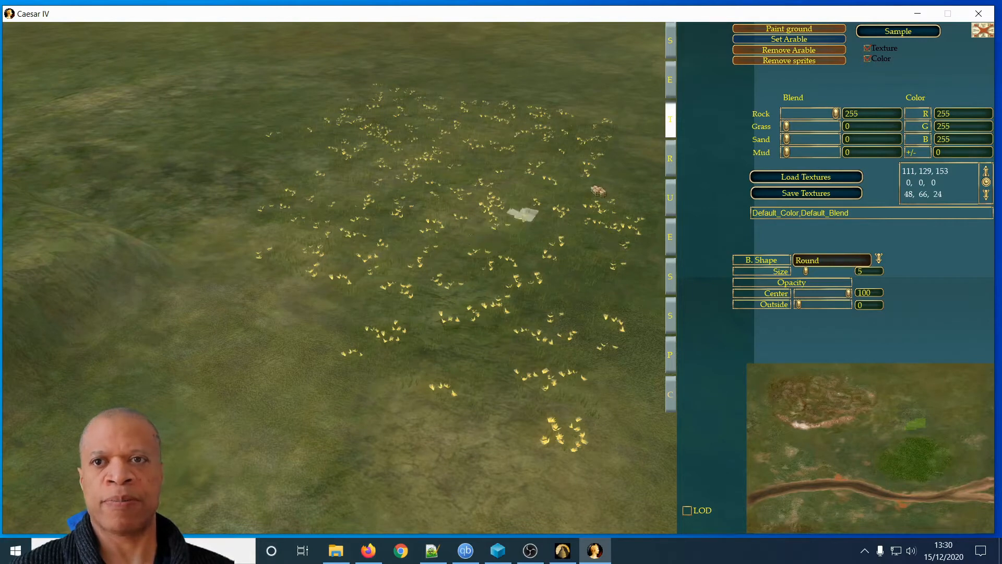
# Remove the arable terrain along the far edge and the plateau-facing side of the painted patch.
pyautogui.click(789, 50)
pyautogui.moveTo(398, 130); pyautogui.dragTo(366, 195)
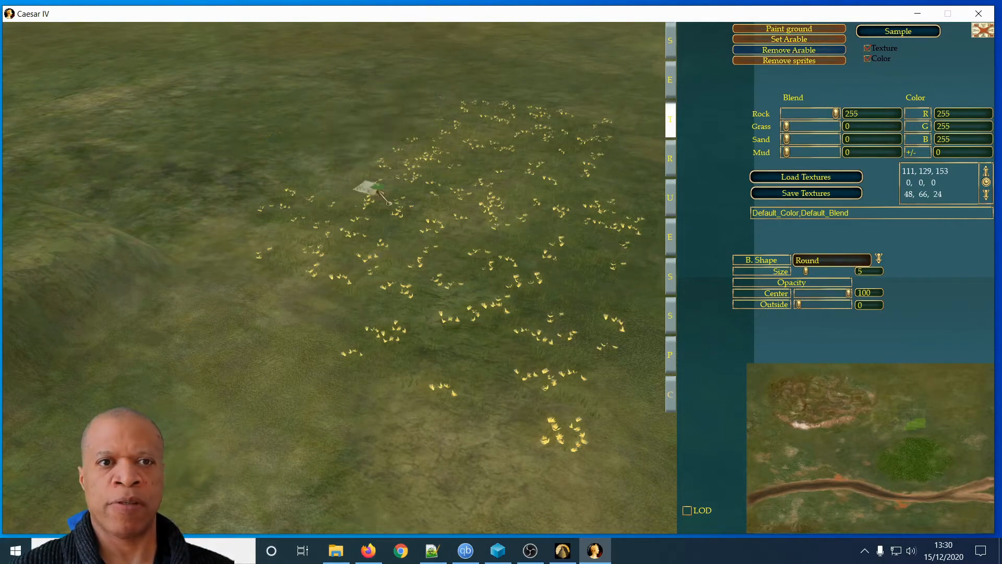
pyautogui.moveTo(322, 166); pyautogui.dragTo(275, 336)
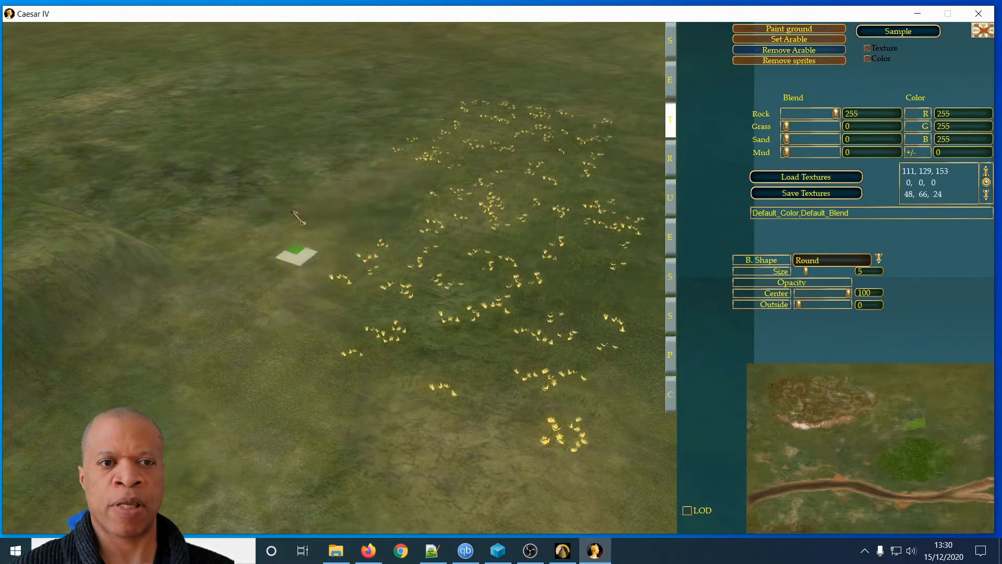
pyautogui.moveTo(514, 104); pyautogui.dragTo(433, 201)
pyautogui.moveTo(541, 90); pyautogui.dragTo(624, 184)
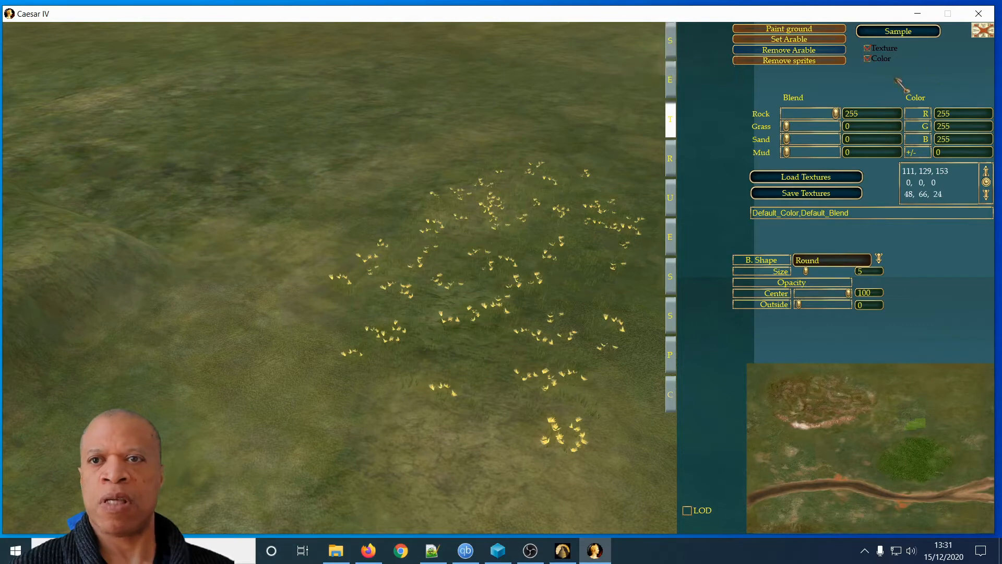
# Save the scenario as newOne and save its textures.
pyautogui.click(985, 36)
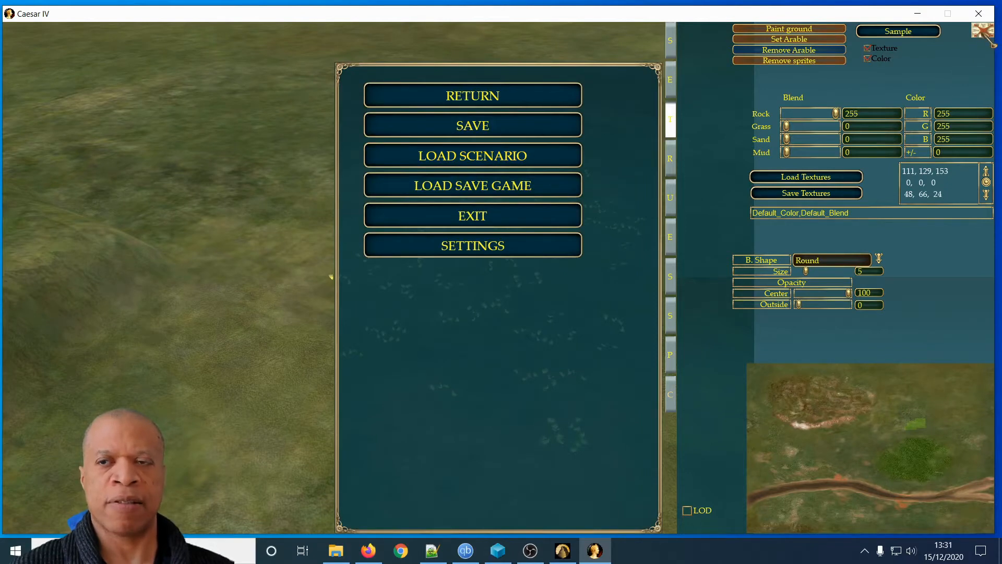
pyautogui.click(471, 128)
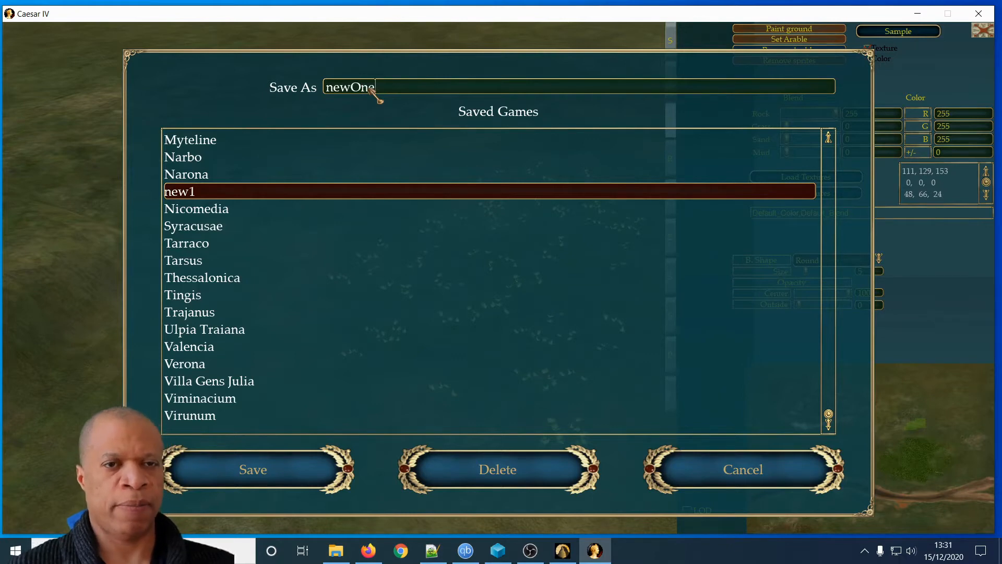
pyautogui.click(264, 470)
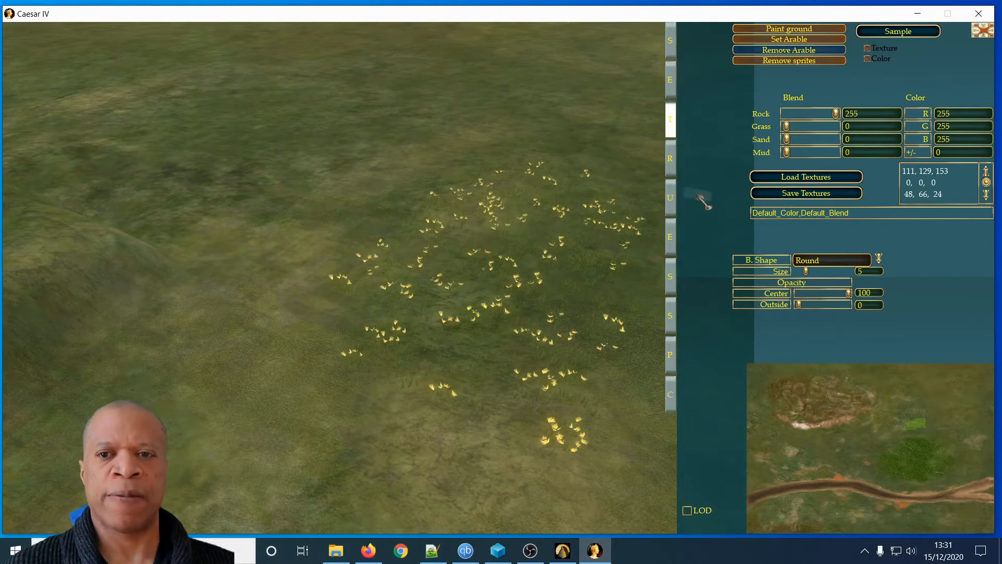
pyautogui.click(790, 196)
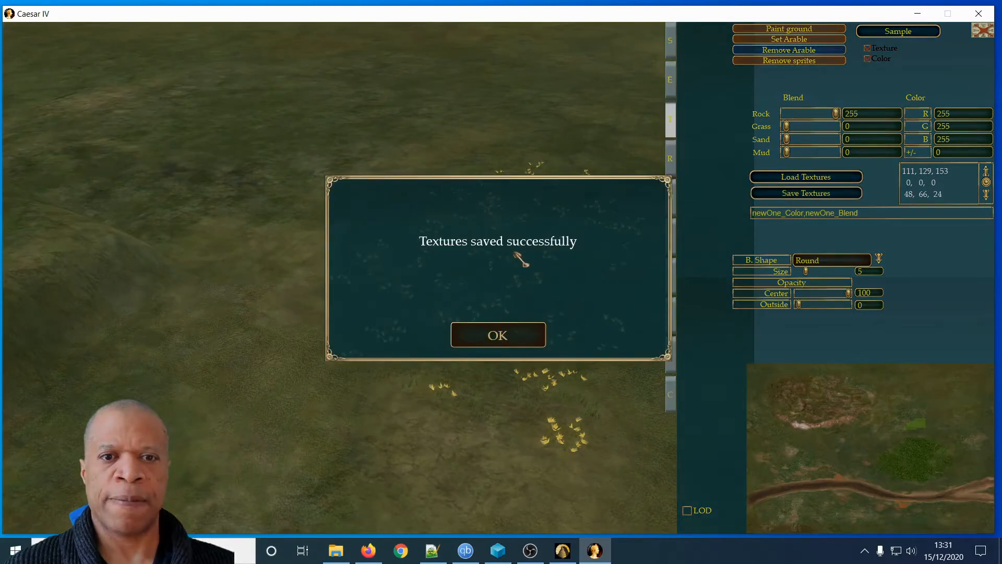
pyautogui.click(500, 336)
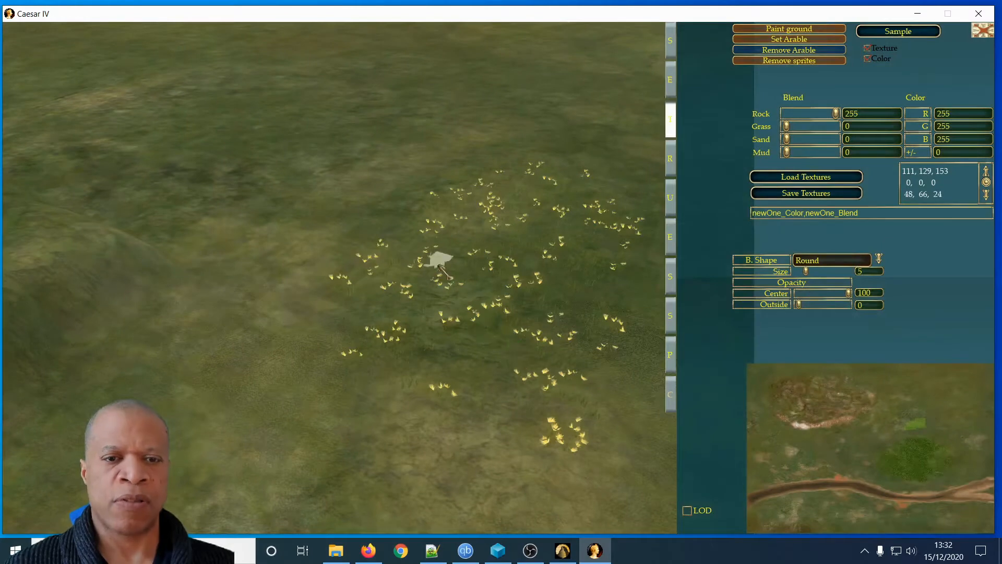
# Switch to the Scenarios folder in File Explorer and sort its files by date modified, newest first.
pyautogui.moveTo(331, 531)
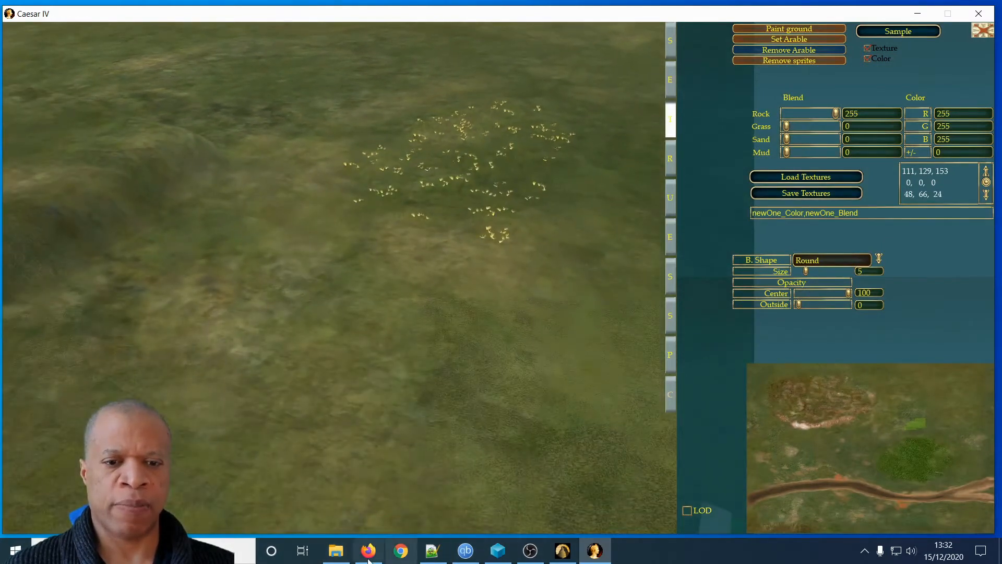
pyautogui.click(337, 551)
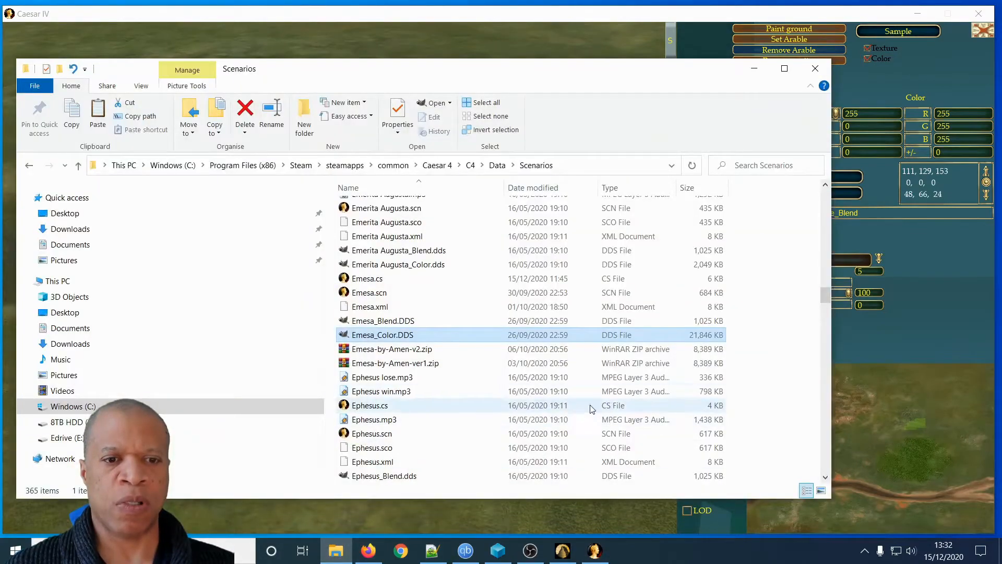
pyautogui.click(432, 256)
pyautogui.scroll(5, 432, 255)
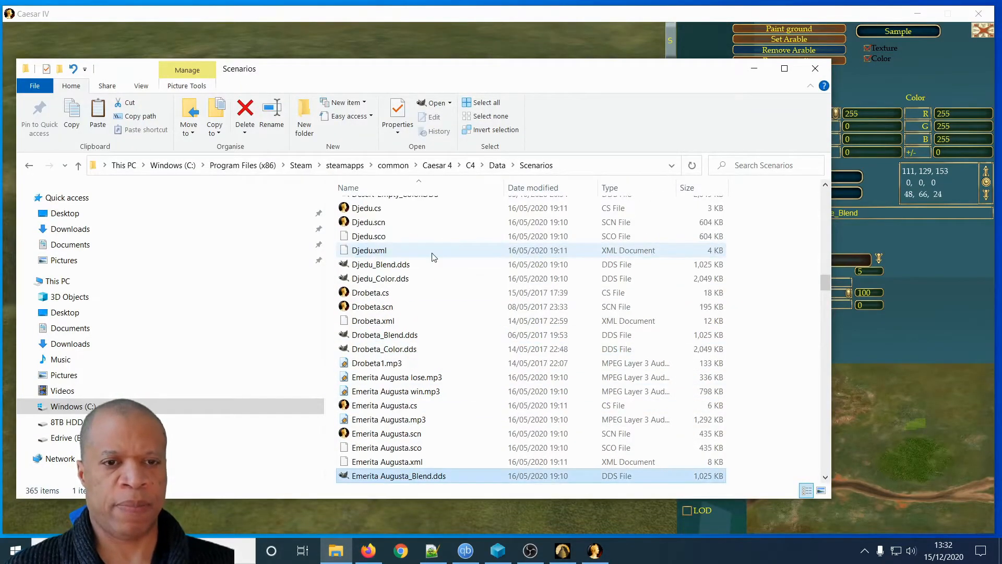
pyautogui.click(539, 191)
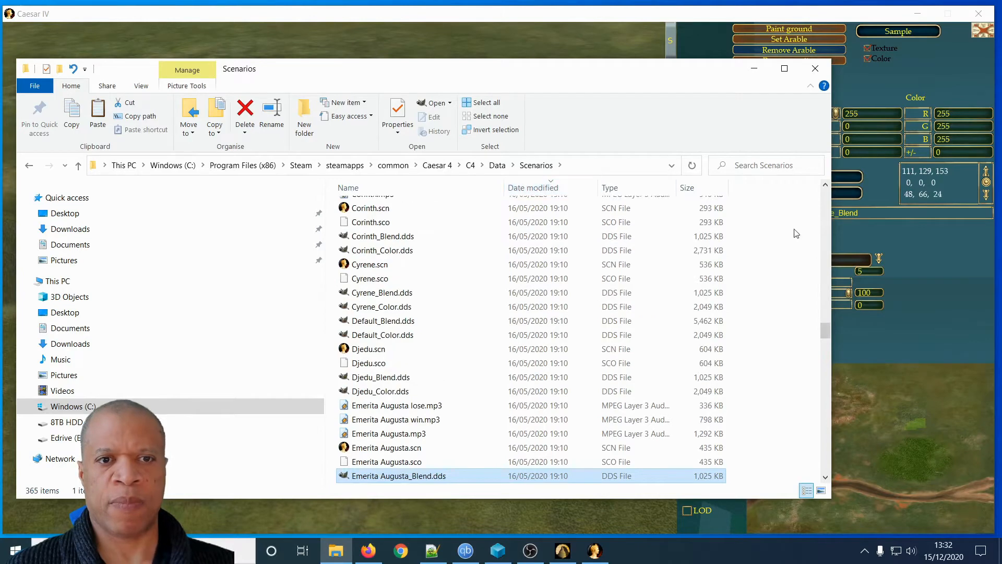
pyautogui.moveTo(822, 332); pyautogui.dragTo(823, 195)
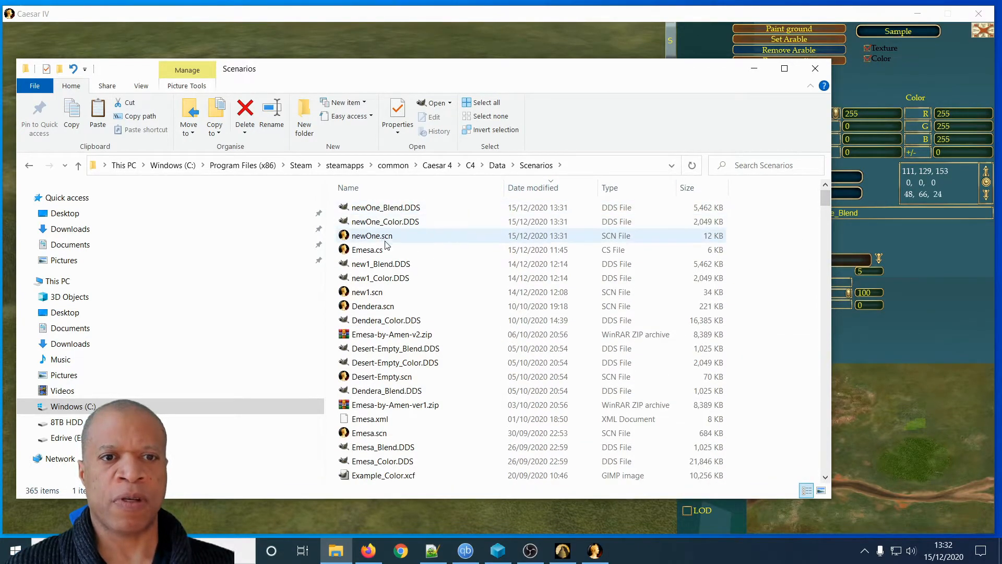
# Point out the new scenario's files by selecting newOne.scn, newOne_Color.DDS and newOne_Blend.DDS together.
pyautogui.click(388, 237)
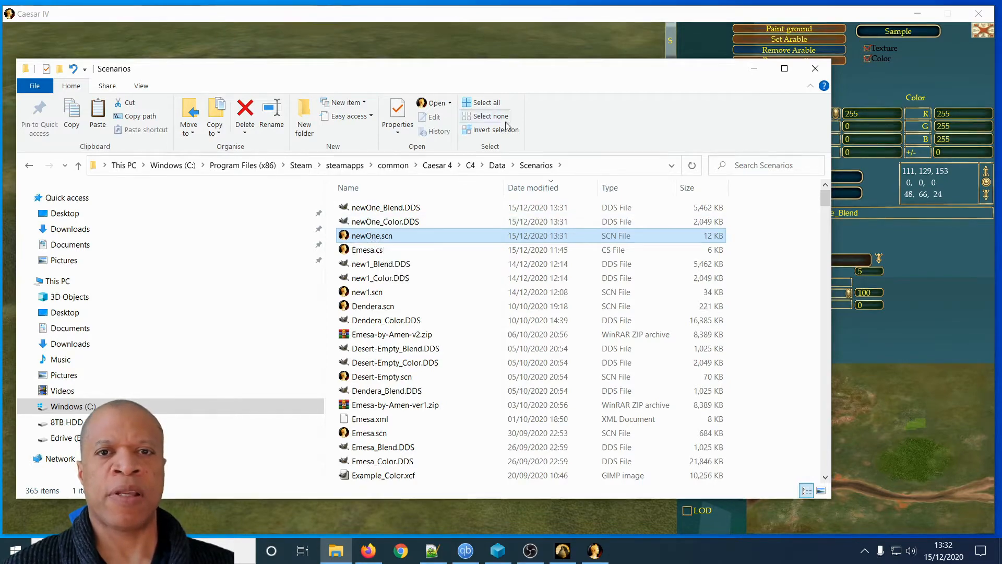
pyautogui.moveTo(545, 76); pyautogui.dragTo(596, 33)
pyautogui.click(414, 196)
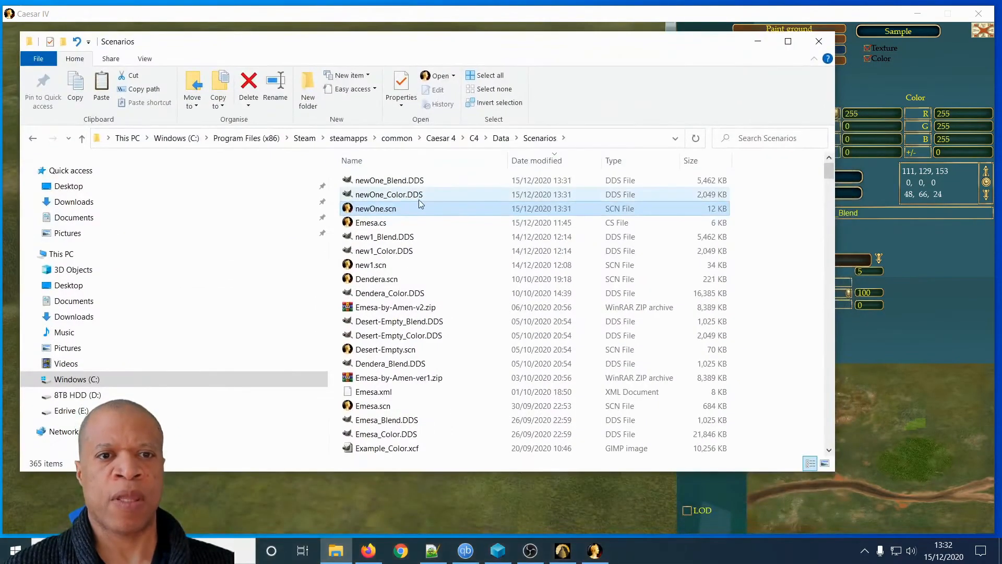
pyautogui.keyDown('ctrl'); pyautogui.click(412, 186); pyautogui.keyUp('ctrl')
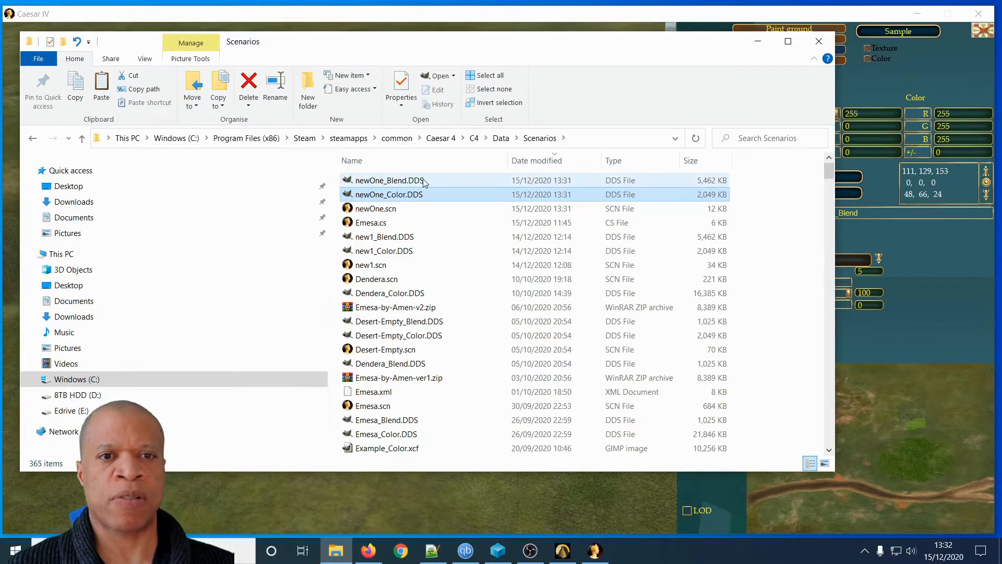
pyautogui.click(392, 209)
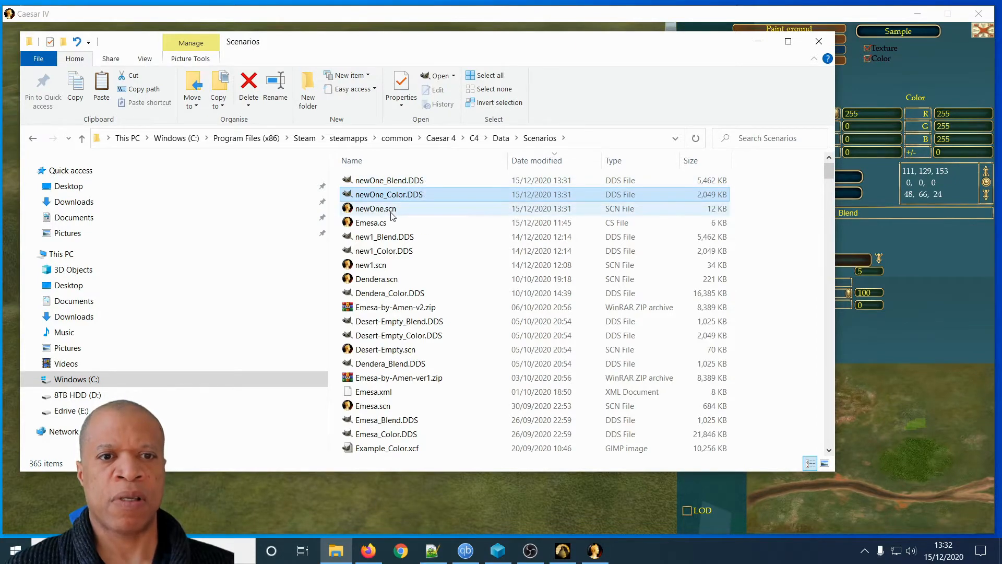
pyautogui.keyDown('shift'); pyautogui.click(394, 182); pyautogui.keyUp('shift')
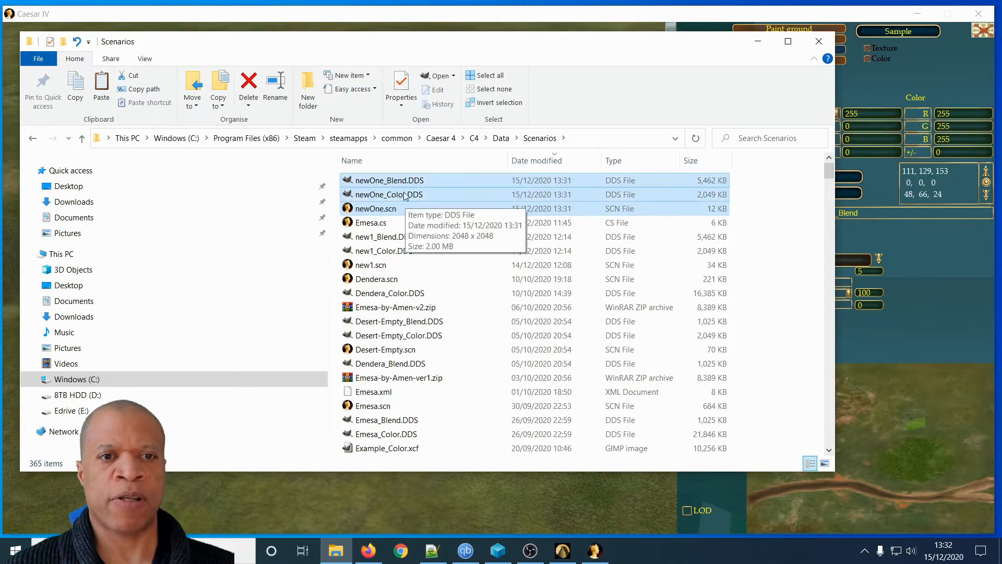
# Switch back to Caesar IV and paint a straight stretch of Road1 along the near edge of the arable patch.
pyautogui.click(758, 42)
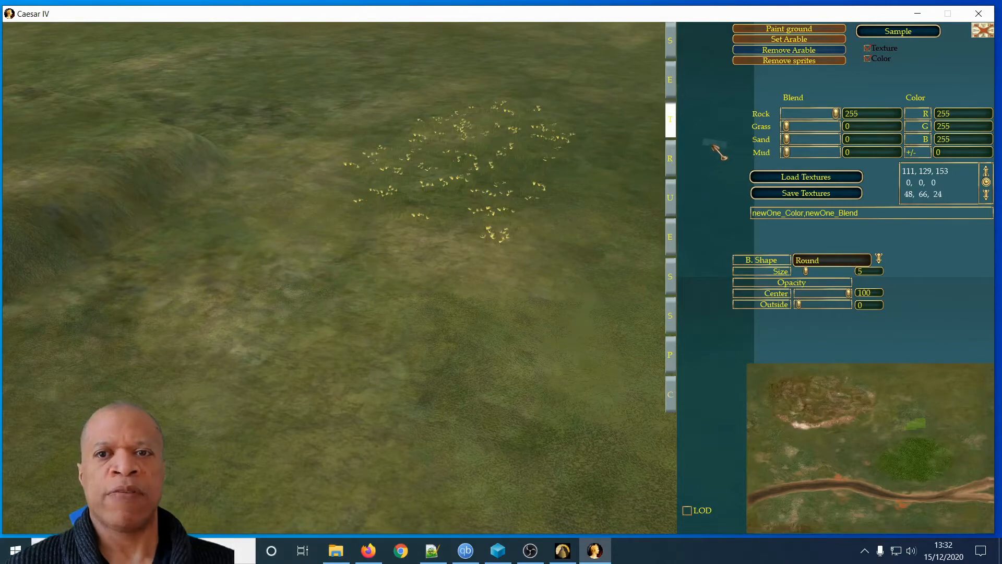
pyautogui.click(672, 157)
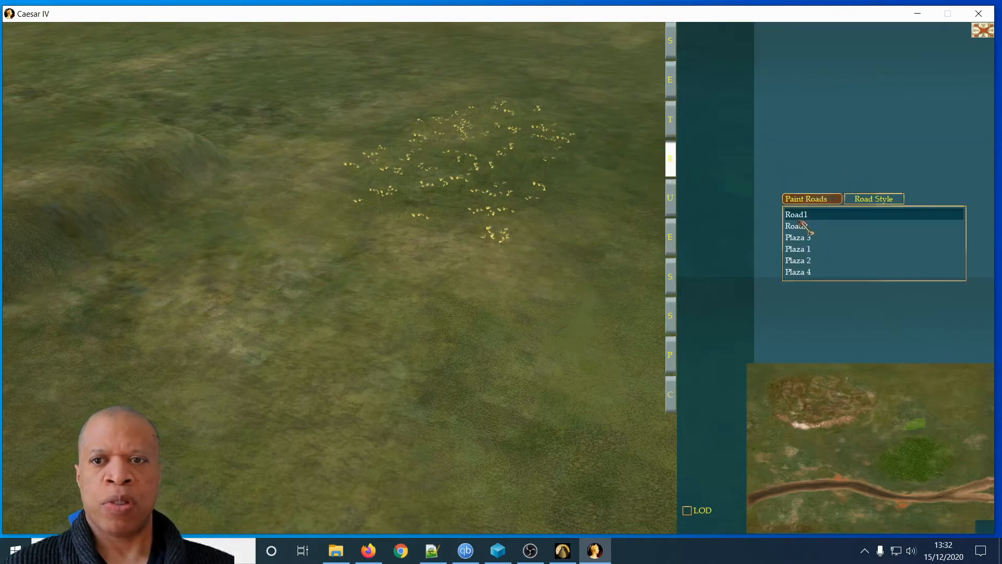
pyautogui.click(801, 227)
pyautogui.click(801, 239)
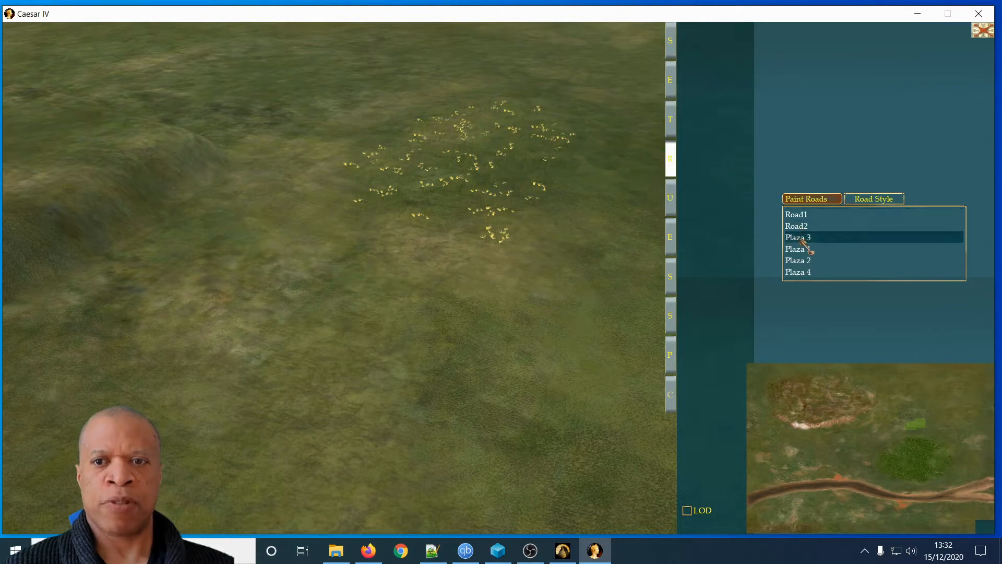
pyautogui.click(799, 215)
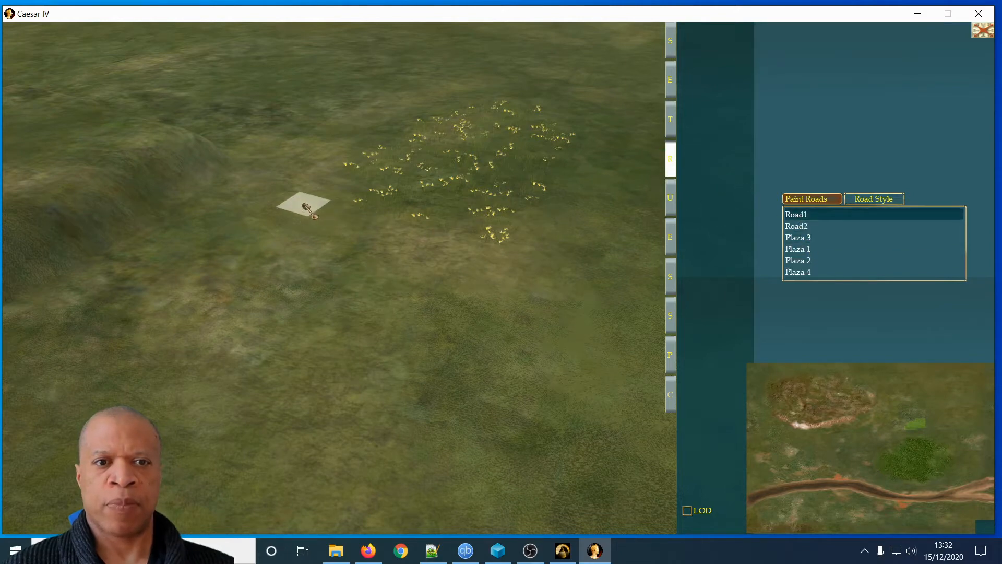
pyautogui.moveTo(299, 203)
pyautogui.mouseDown()
pyautogui.moveTo(444, 254)
pyautogui.moveTo(569, 278)
pyautogui.mouseUp()
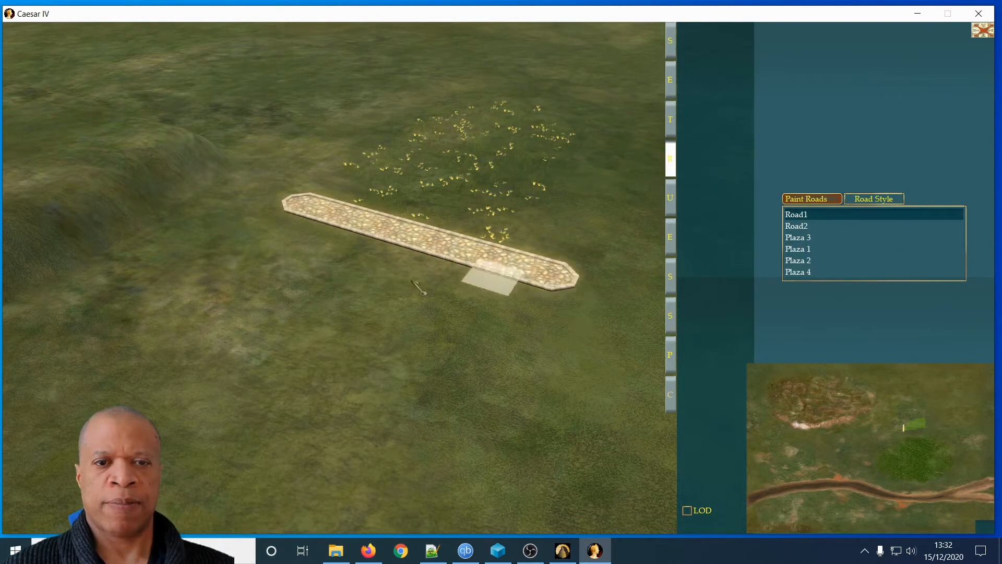
# Browse the lists of placeable walkers and buildings to see which units the scenario can contain.
pyautogui.click(672, 198)
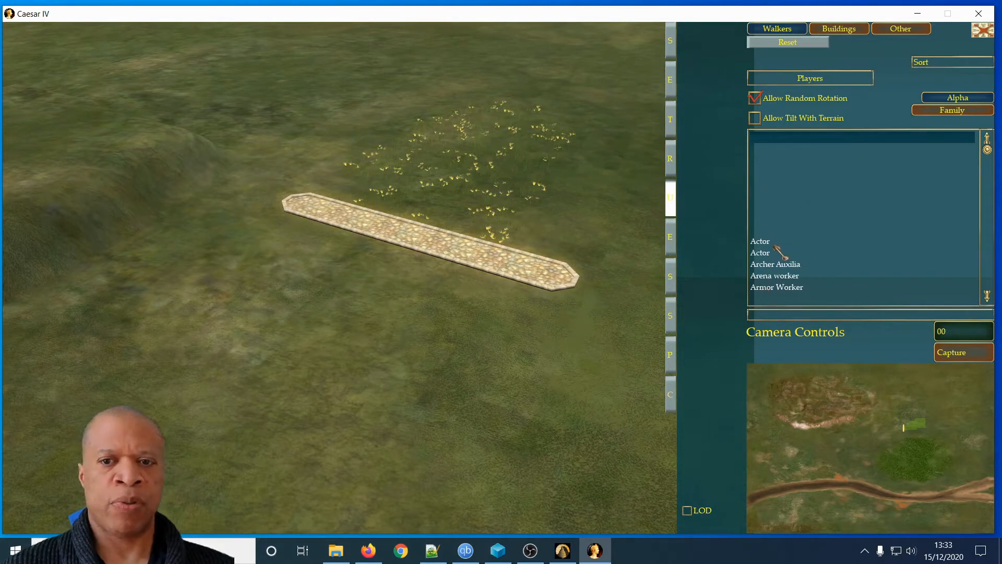
pyautogui.scroll(-3, 772, 253)
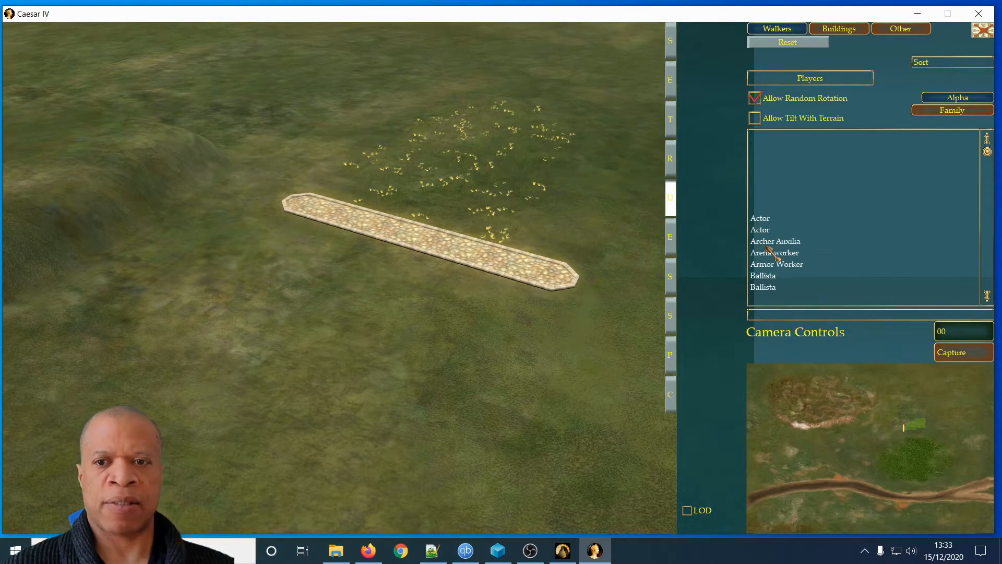
pyautogui.scroll(-5, 773, 243)
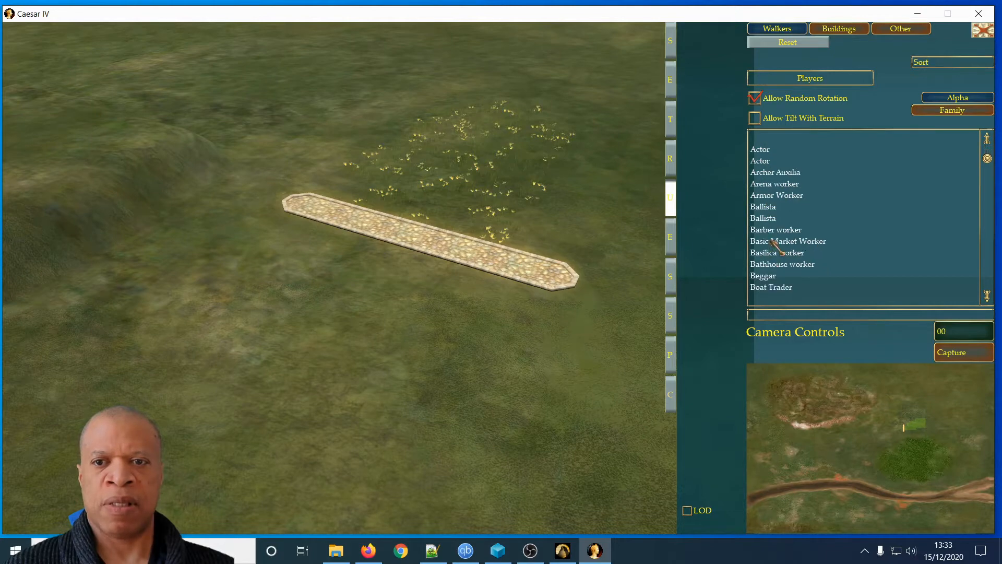
pyautogui.scroll(-4, 795, 252)
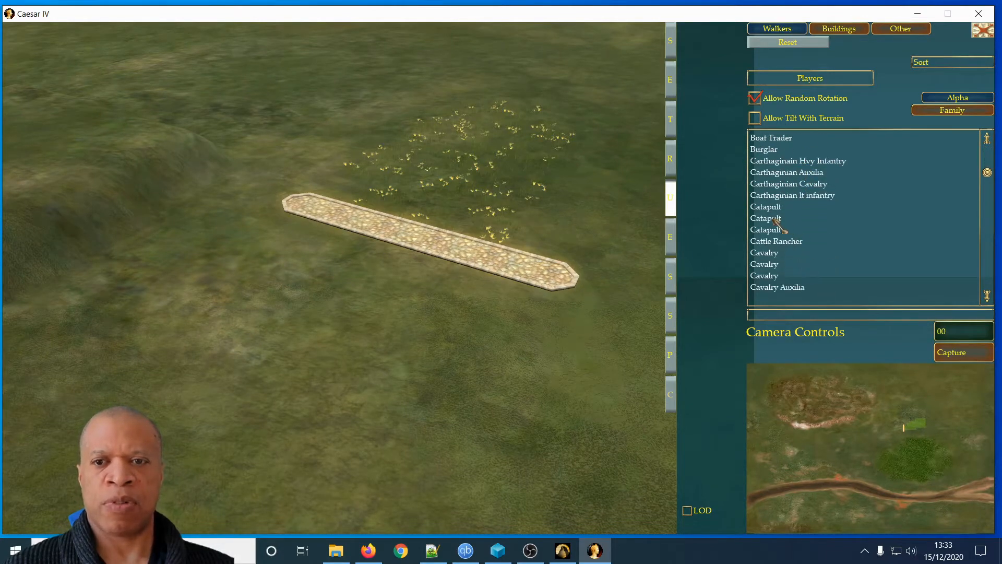
pyautogui.click(775, 219)
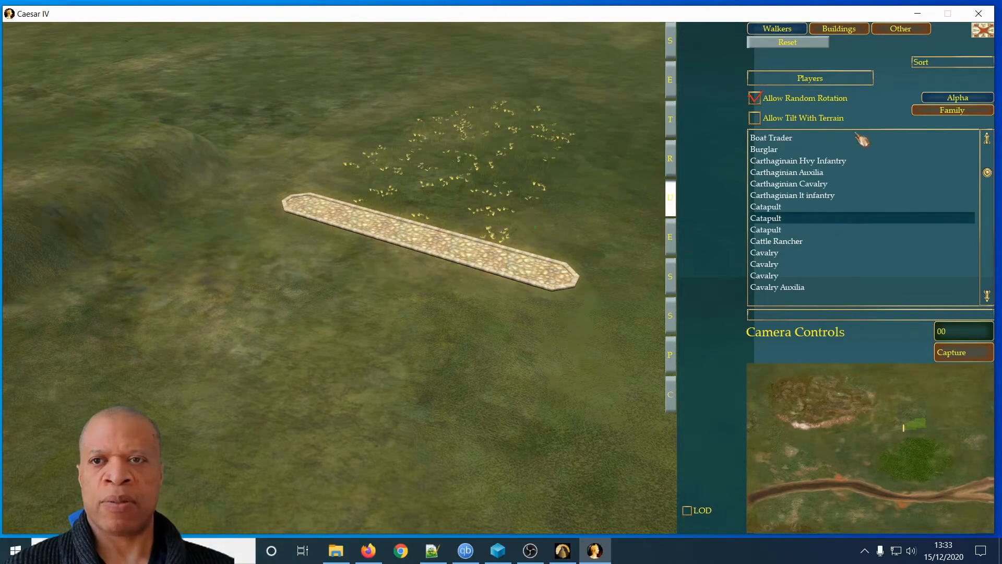
pyautogui.click(844, 30)
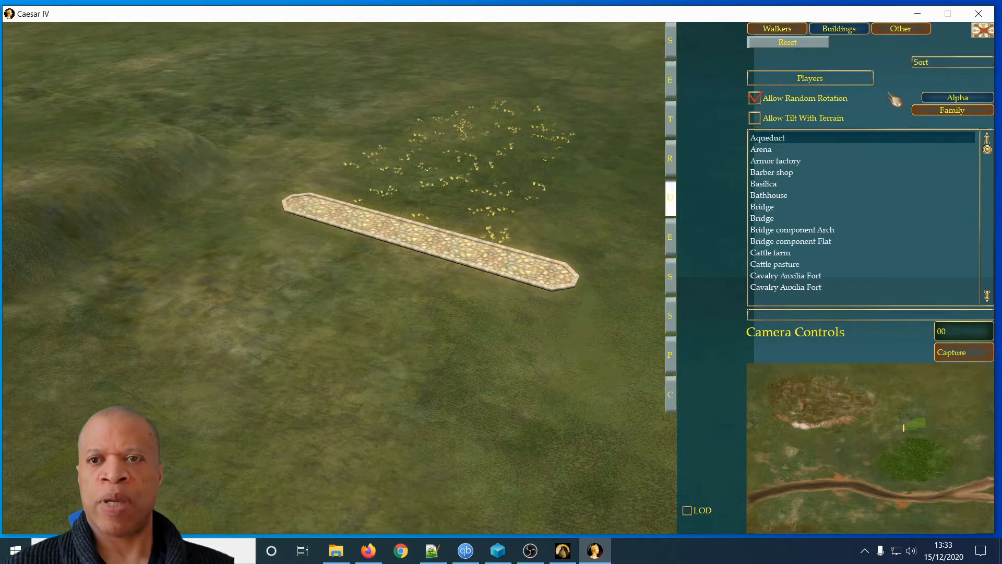
pyautogui.scroll(-5, 826, 232)
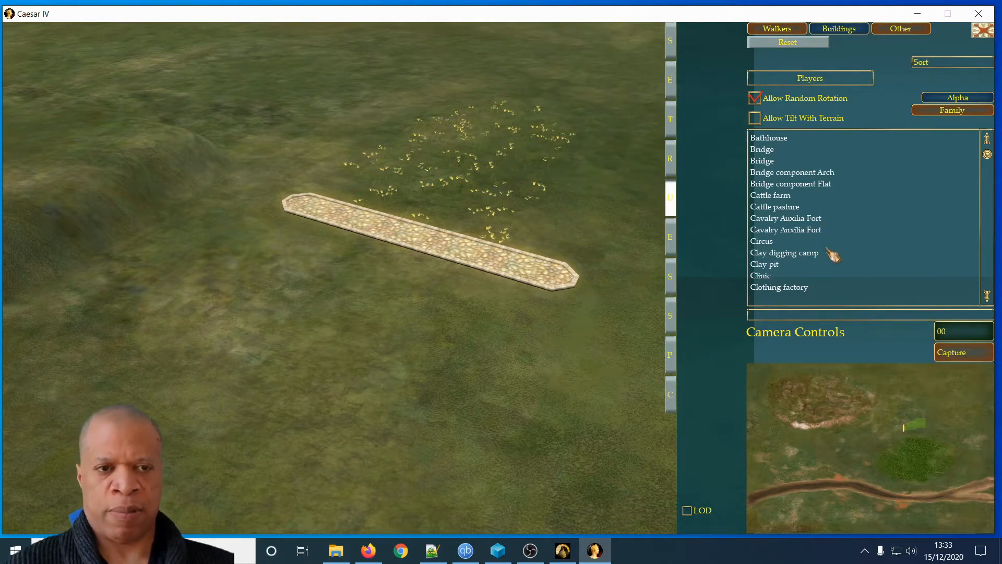
# Set the elevation to -2.53 with a Small brush and carve a water channel across the open ground near the plateau.
pyautogui.press('Left')
pyautogui.press('Down')
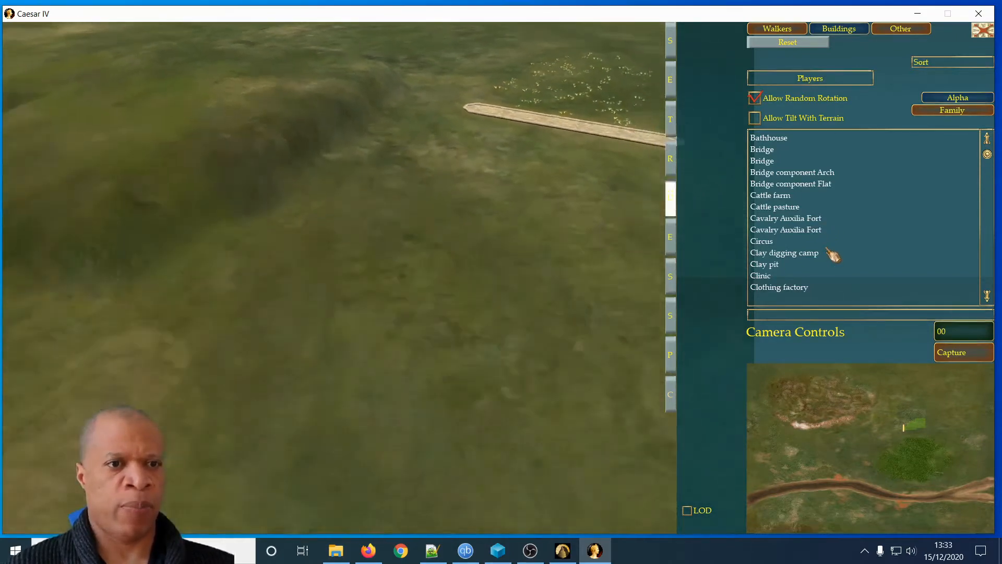
pyautogui.press('Left')
pyautogui.press('Down')
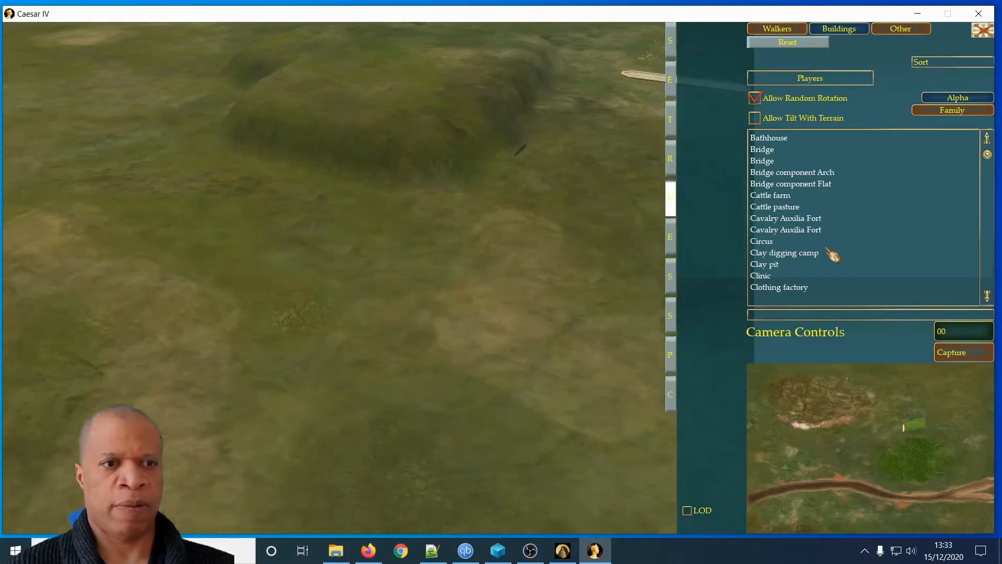
pyautogui.press('Left')
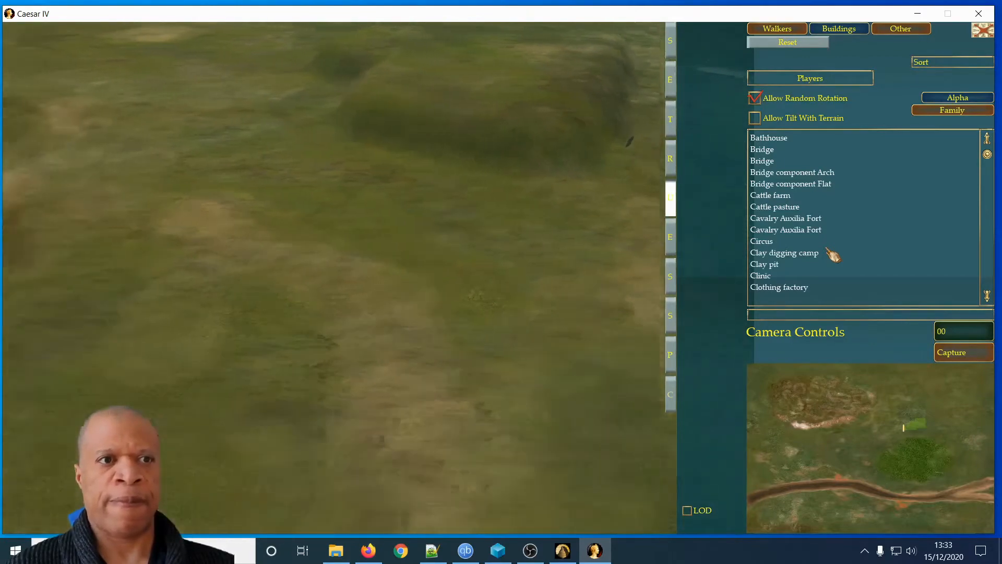
pyautogui.press('Right')
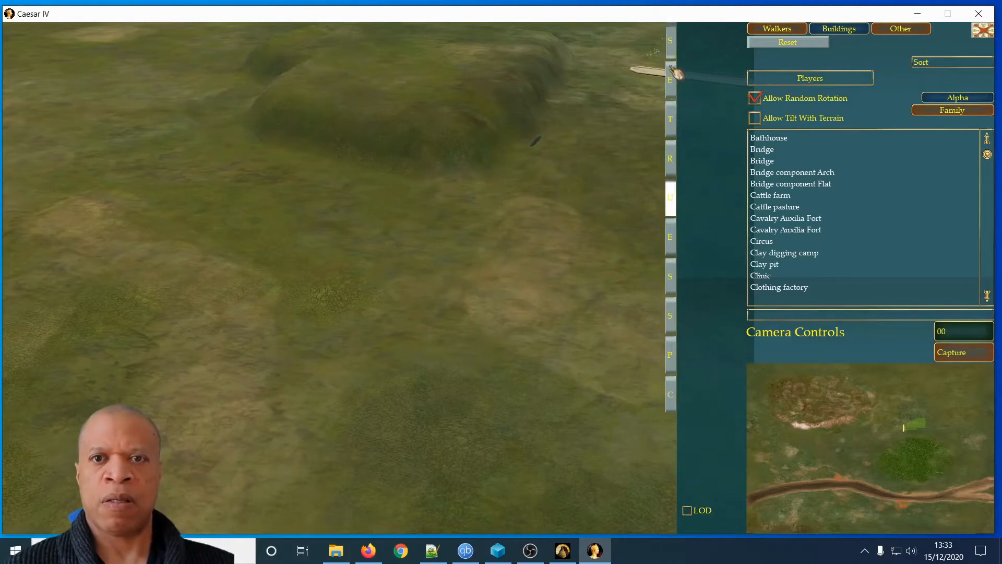
pyautogui.click(673, 120)
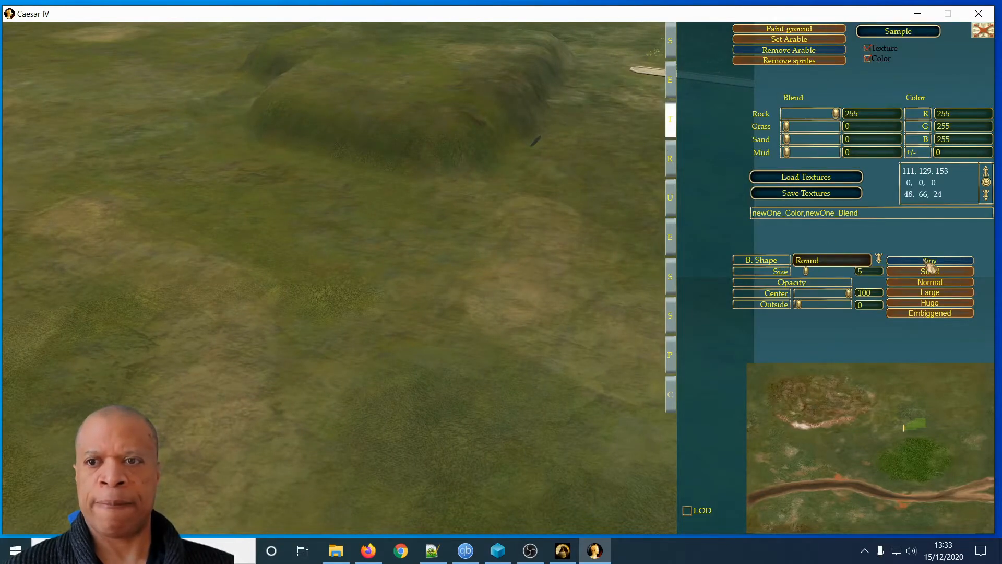
pyautogui.click(924, 283)
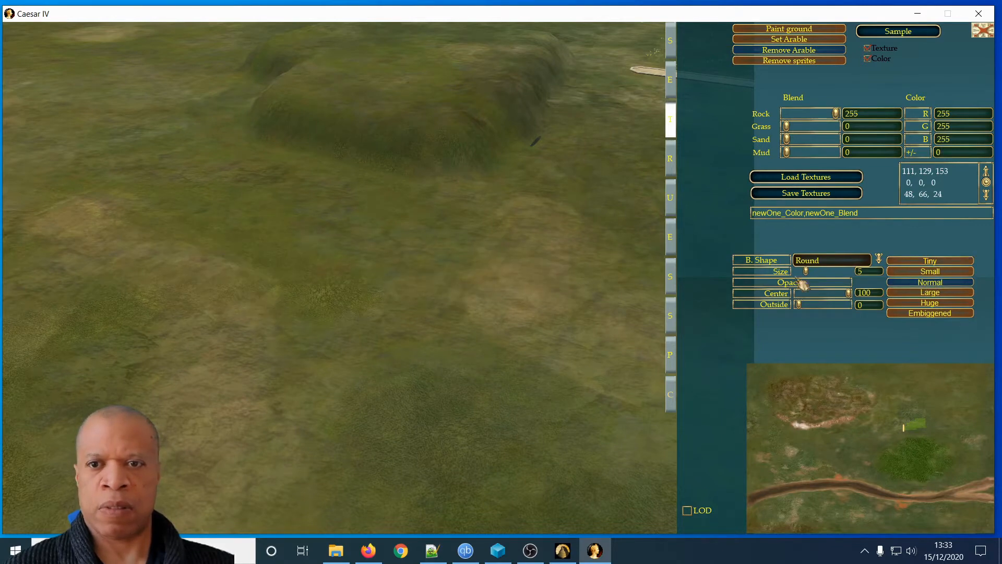
pyautogui.click(670, 79)
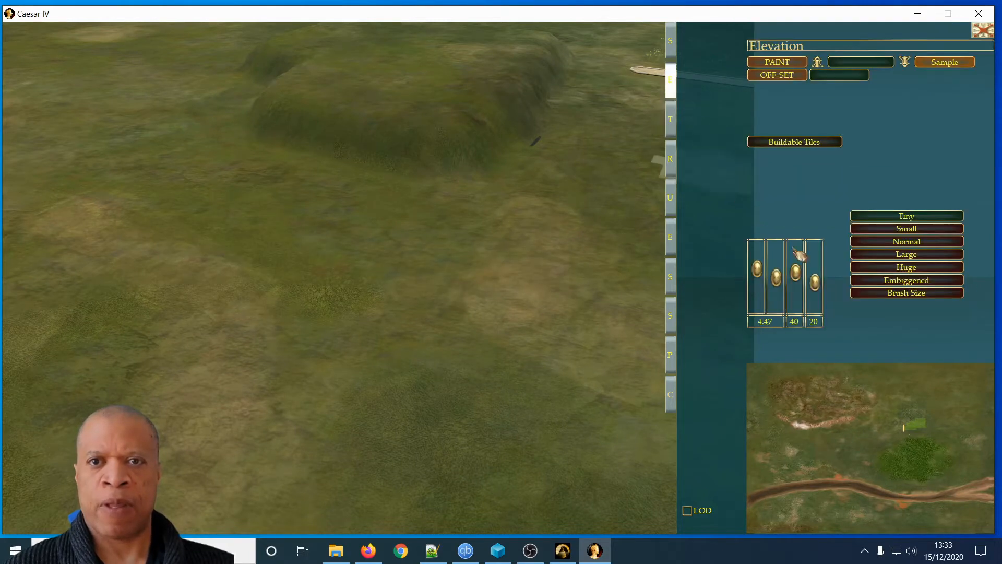
pyautogui.moveTo(762, 274); pyautogui.dragTo(766, 285)
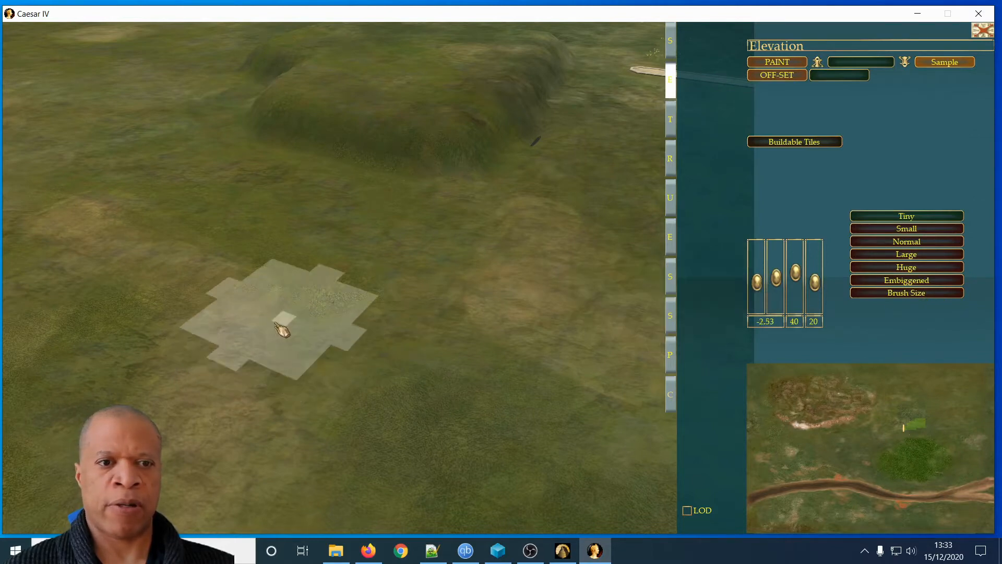
pyautogui.click(888, 229)
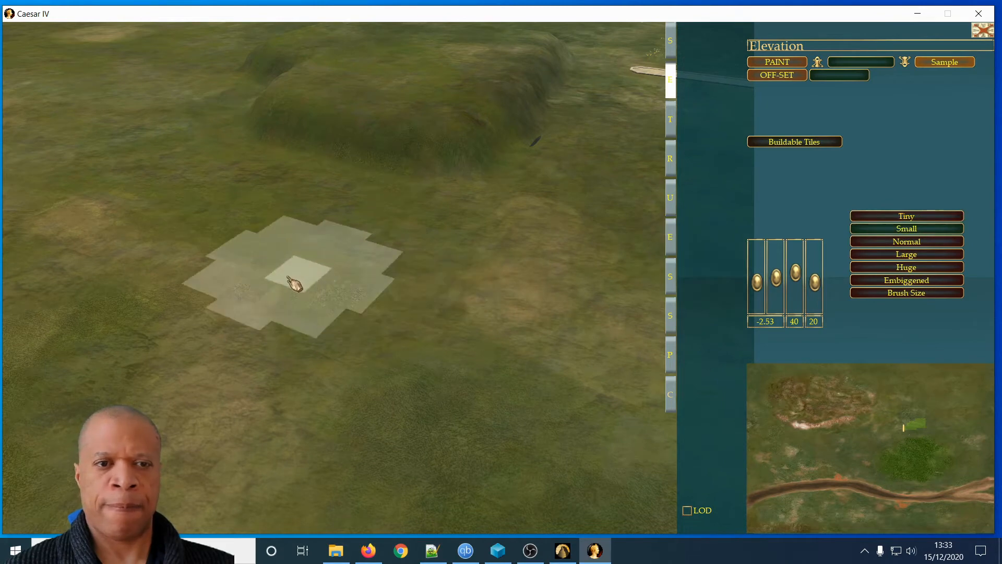
pyautogui.moveTo(290, 279)
pyautogui.mouseDown()
pyautogui.moveTo(258, 281)
pyautogui.moveTo(501, 398)
pyautogui.mouseUp()
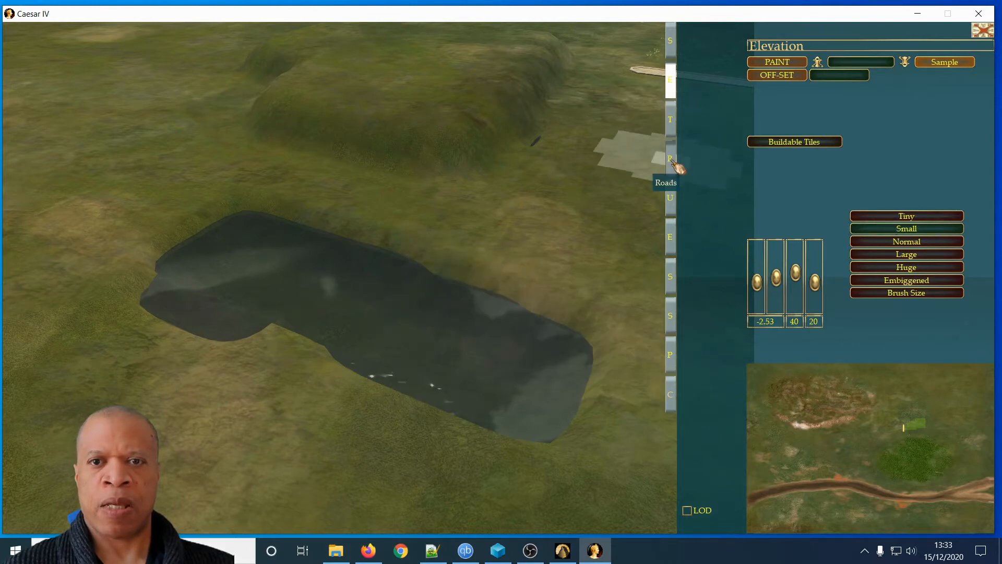
# Place the second Bridge type from the buildings across the narrower part of the water channel, spanning both banks.
pyautogui.click(671, 159)
pyautogui.click(671, 198)
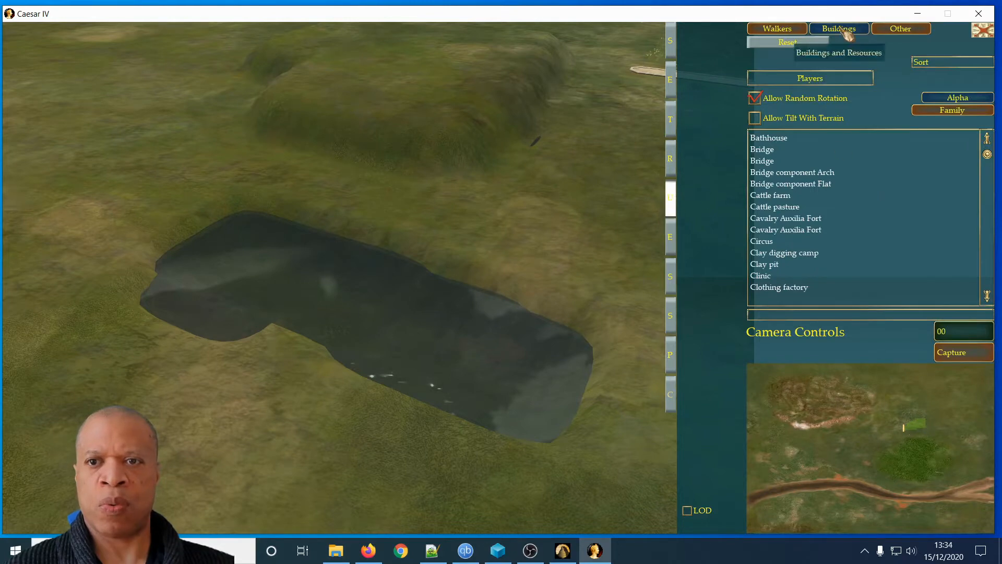
pyautogui.click(768, 162)
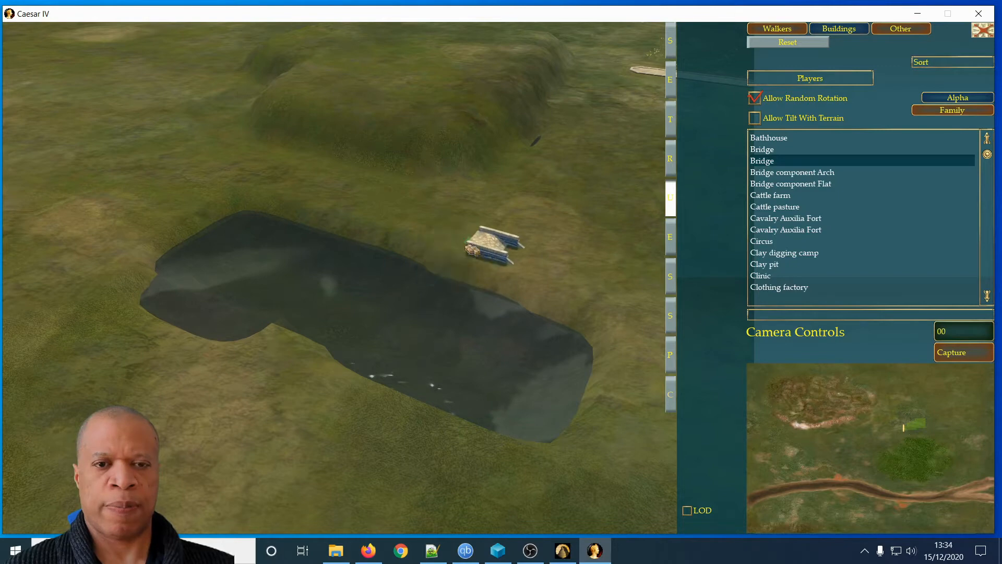
pyautogui.click(443, 241)
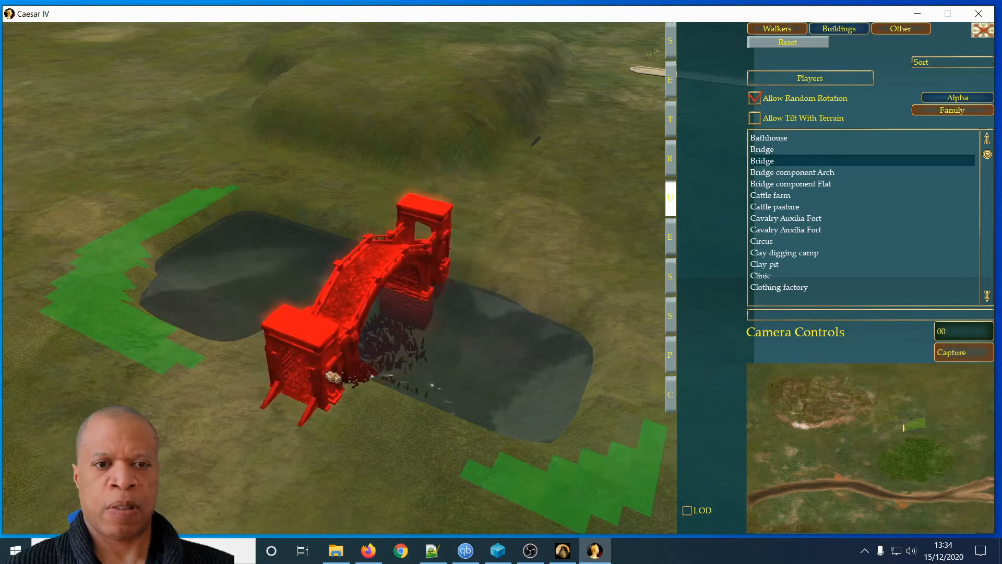
pyautogui.rightClick(334, 375)
pyautogui.click(340, 369)
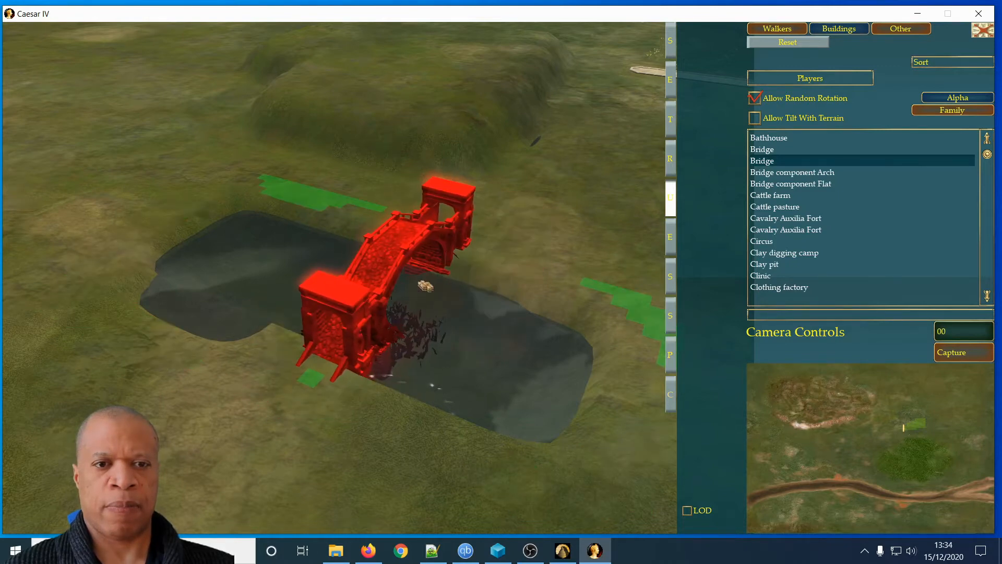
pyautogui.click(334, 213)
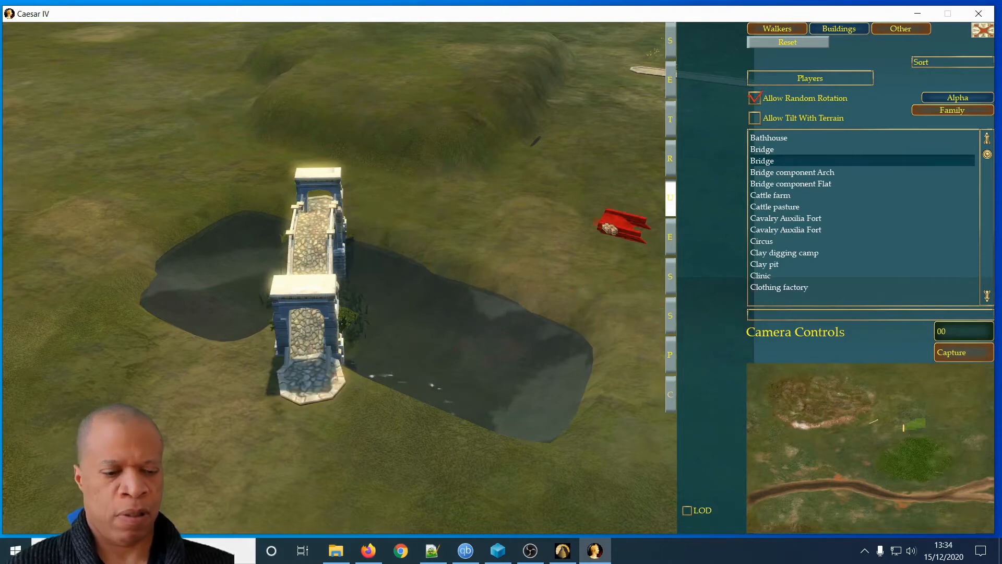
# Examine the placed bridge and the water channel from several sides.
pyautogui.press('Down')
pyautogui.press('Left')
pyautogui.press('Up')
pyautogui.press('Right')
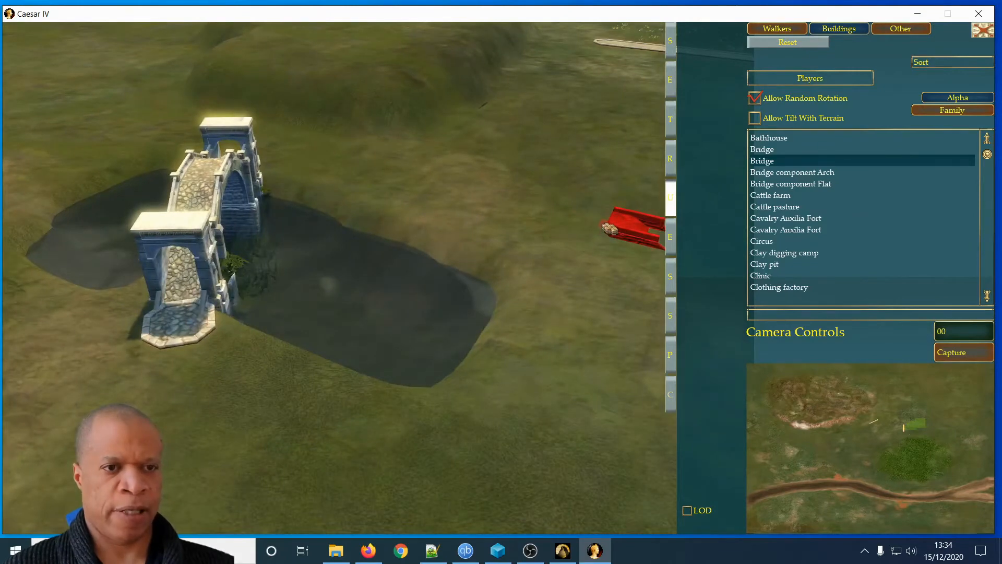
pyautogui.press('Left')
pyautogui.hotkey('ctrl', 'Left')
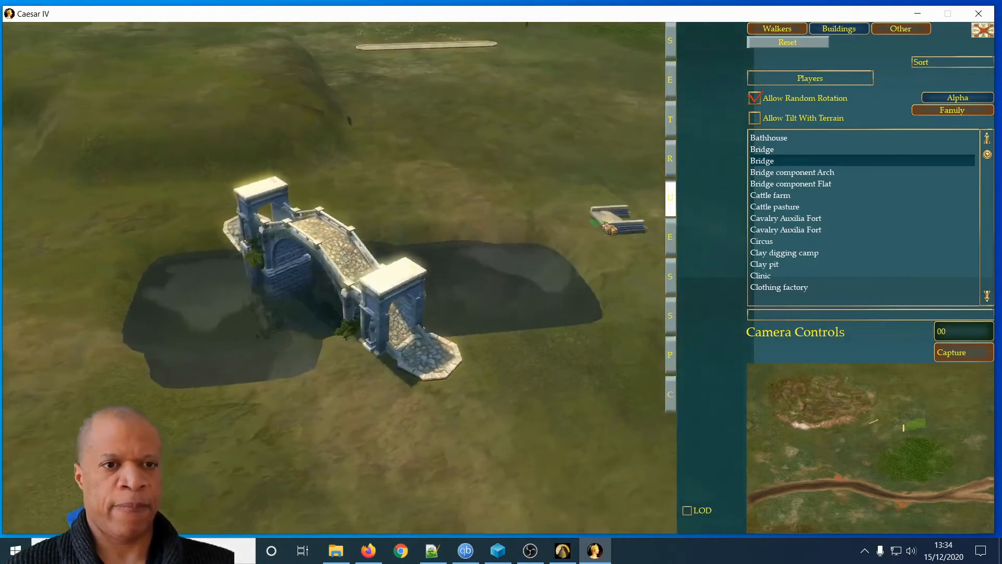
pyautogui.hotkey('ctrl', 'Left')
pyautogui.press('Left')
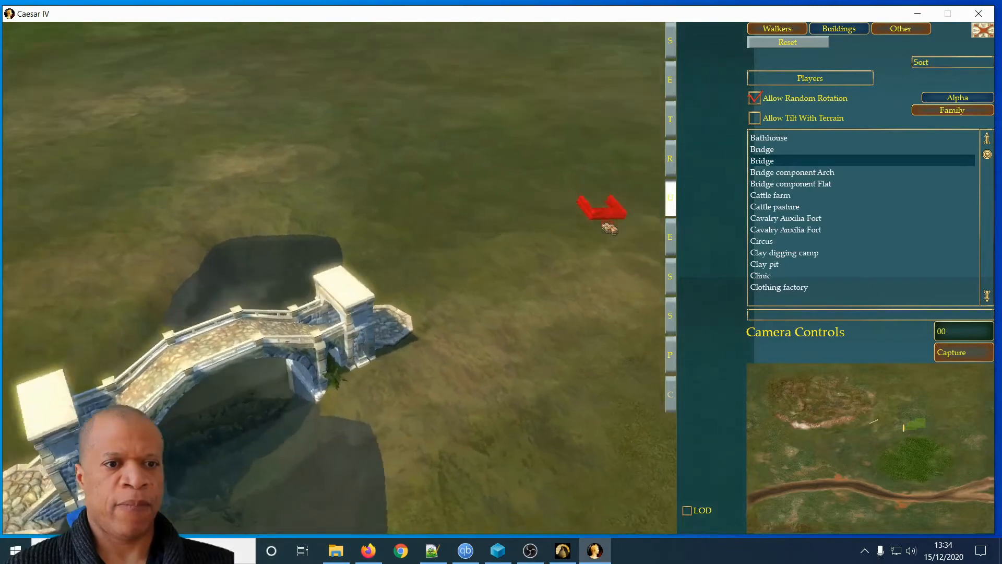
pyautogui.press('Left')
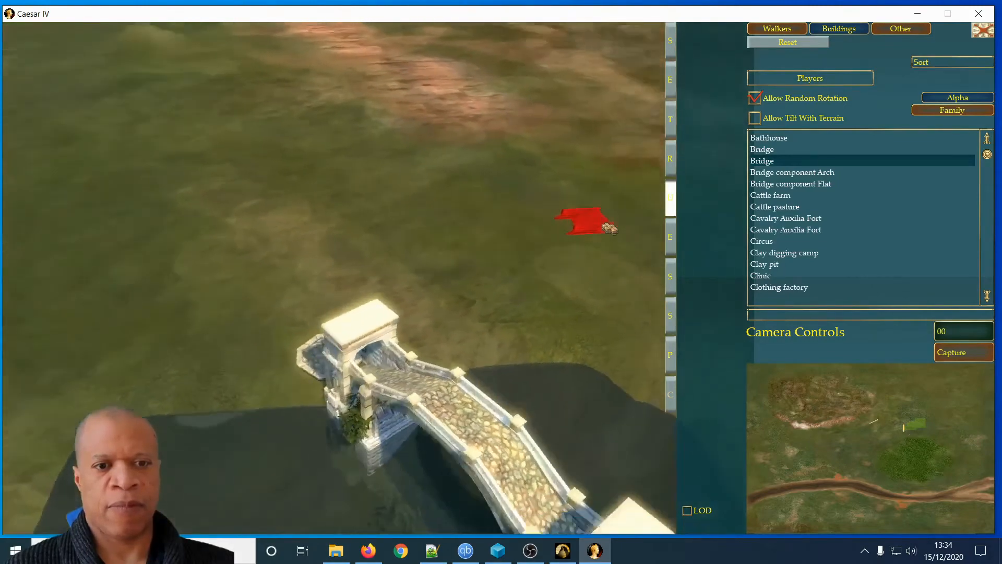
pyautogui.press('Left')
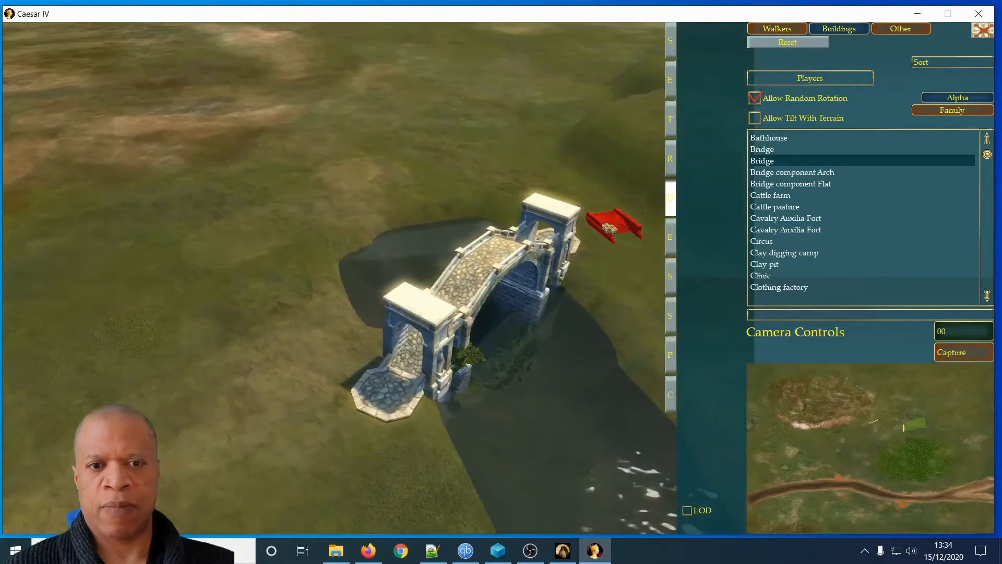
pyautogui.press('Left')
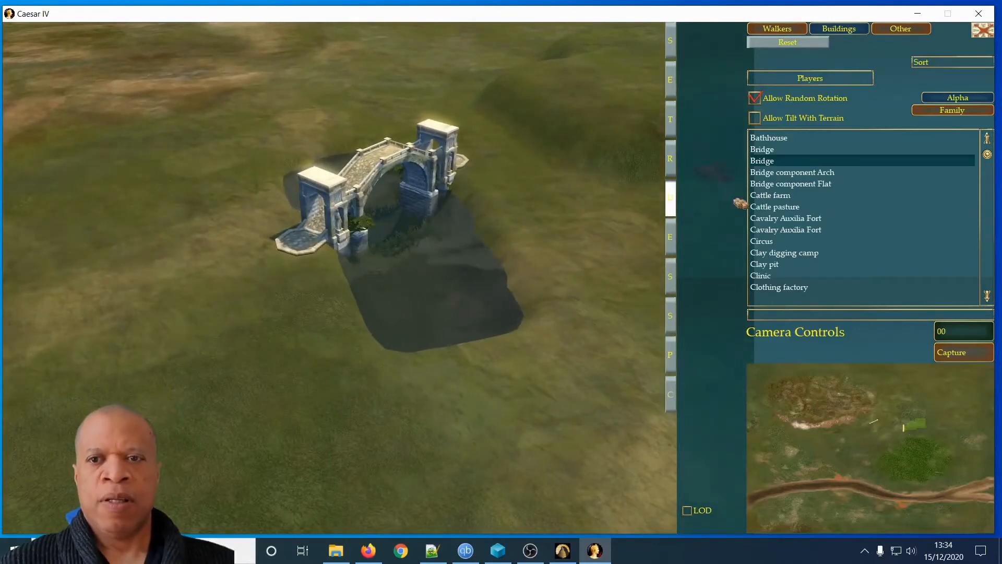
# Place a Clay pit on the grass beside the water channel, close to the bridge.
pyautogui.click(778, 267)
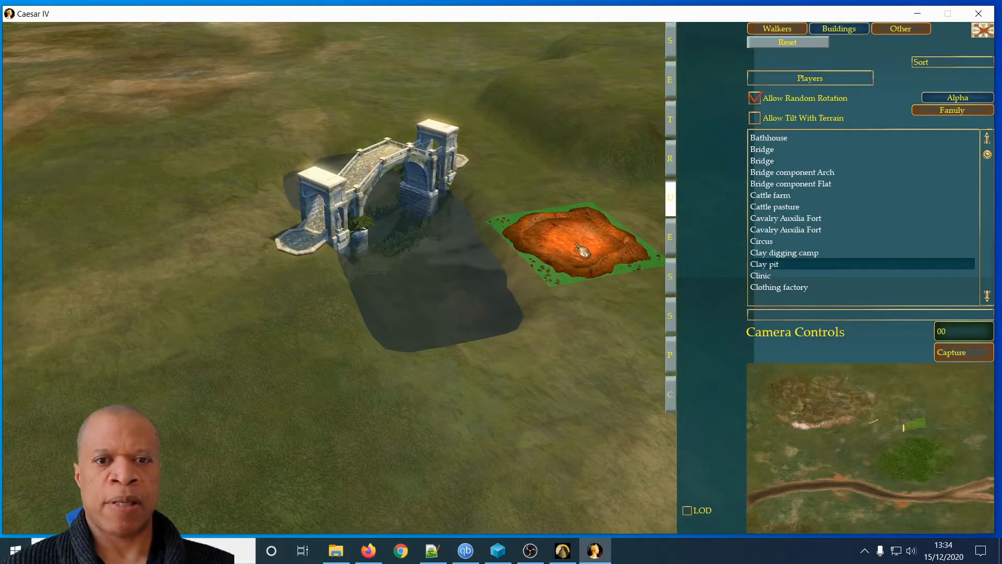
pyautogui.click(583, 251)
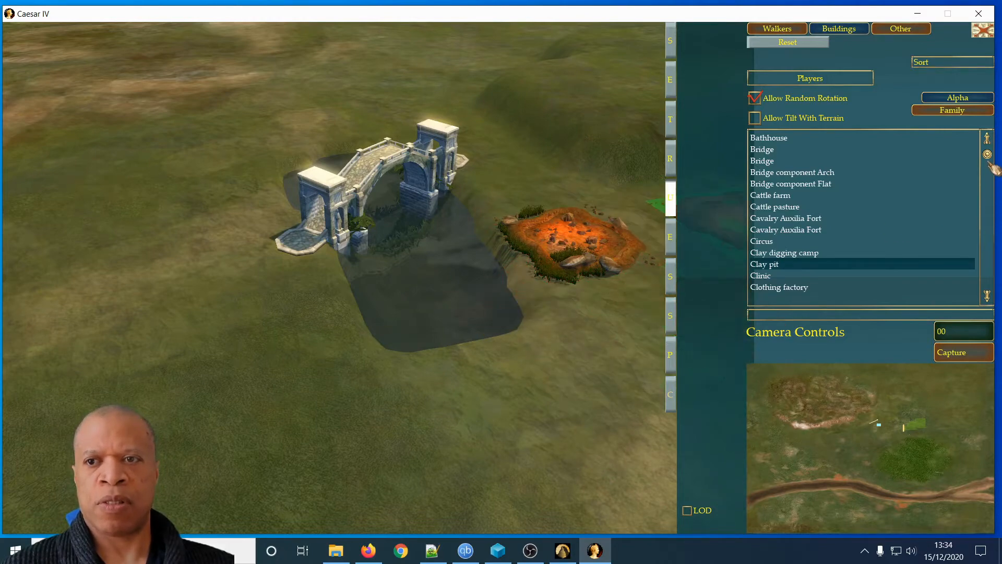
# Place Desert Rocks from the non-building objects on the grass by the water channel, on the bank opposite the clay pit.
pyautogui.scroll(1, 989, 156)
pyautogui.moveTo(990, 156); pyautogui.dragTo(990, 275)
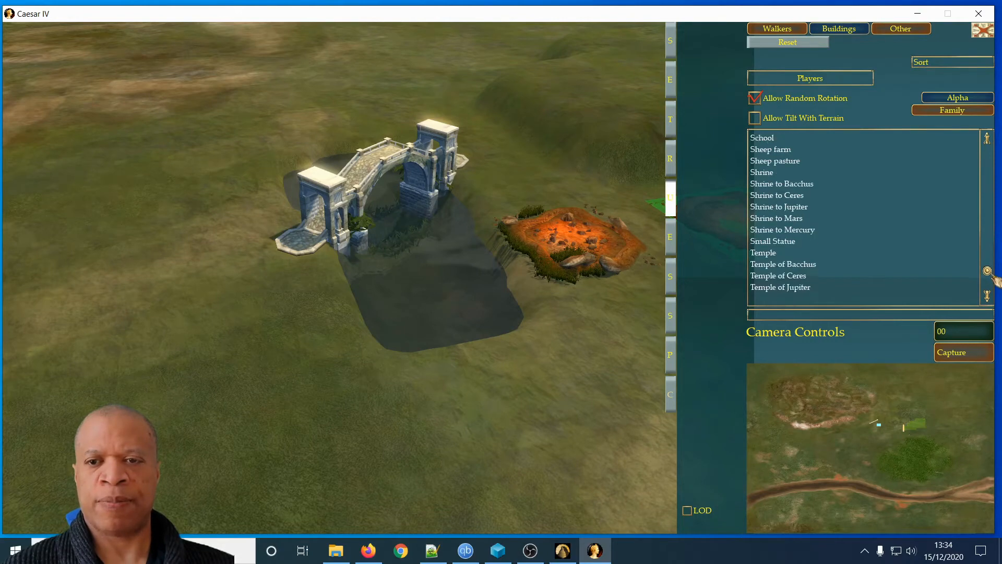
pyautogui.click(898, 29)
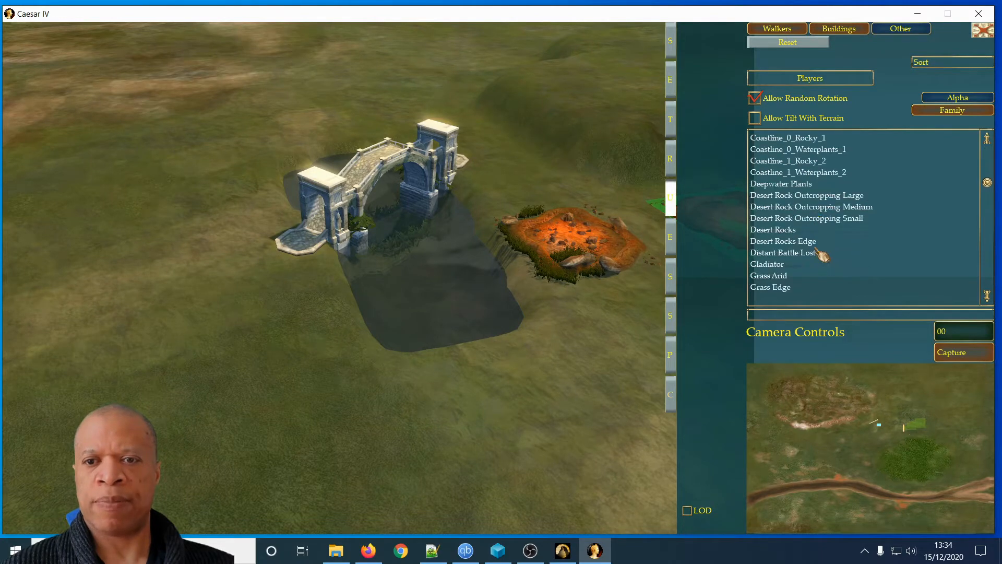
pyautogui.click(788, 231)
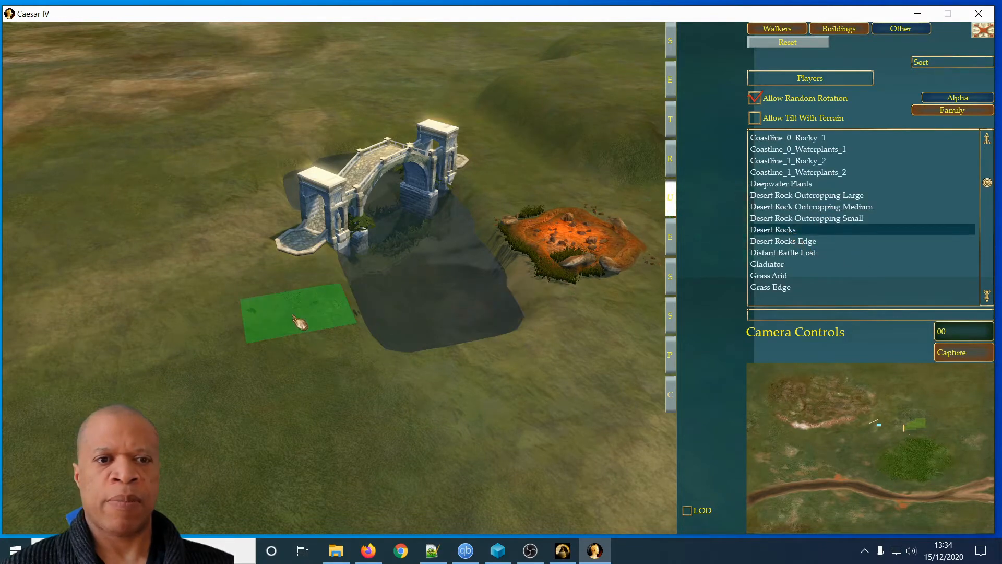
pyautogui.click(238, 284)
pyautogui.click(290, 338)
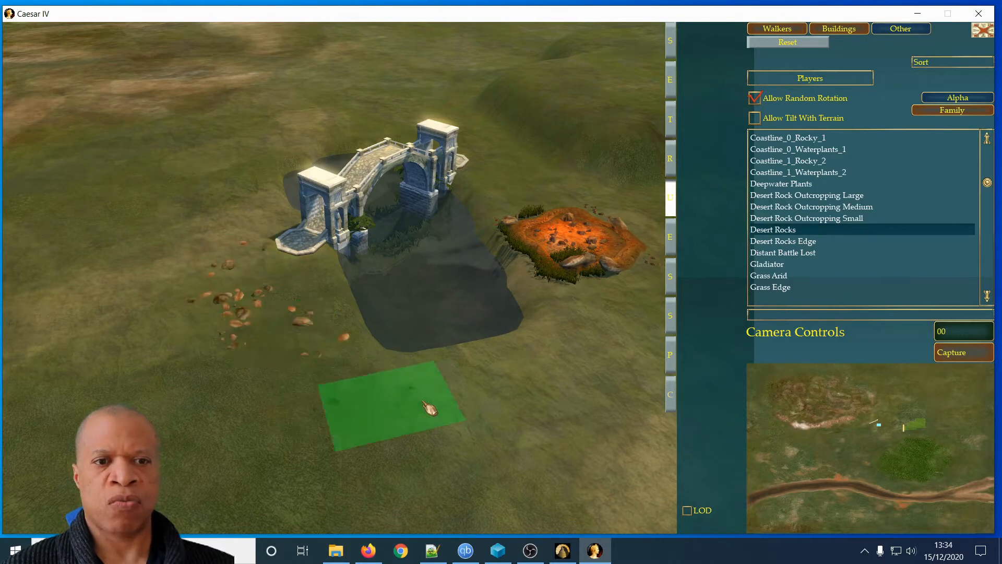
# Place several Grass Edge patches on the ground behind the desert rocks, near the end of the bridge.
pyautogui.scroll(-4, 829, 256)
pyautogui.scroll(-2, 829, 256)
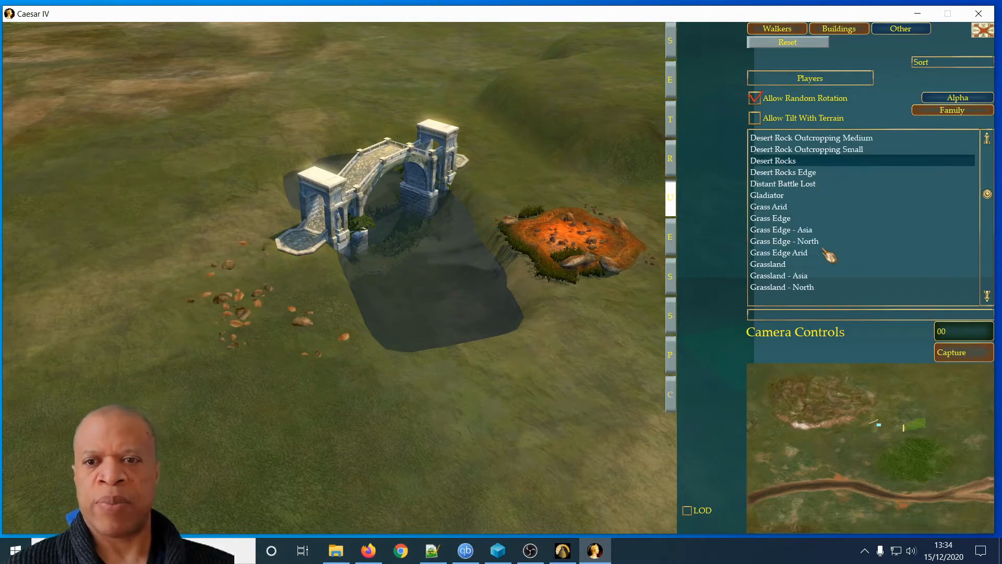
pyautogui.click(786, 219)
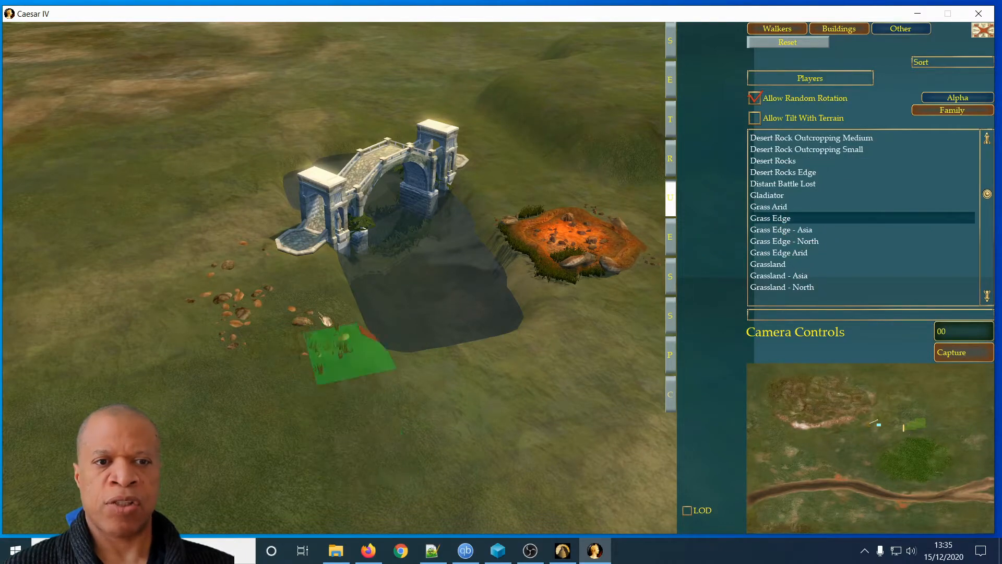
pyautogui.click(228, 223)
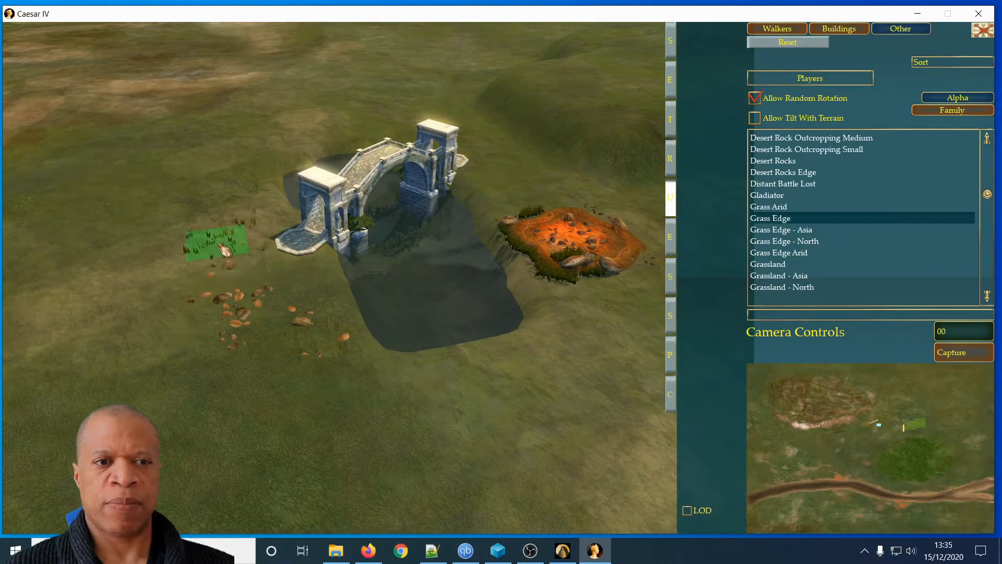
pyautogui.click(200, 247)
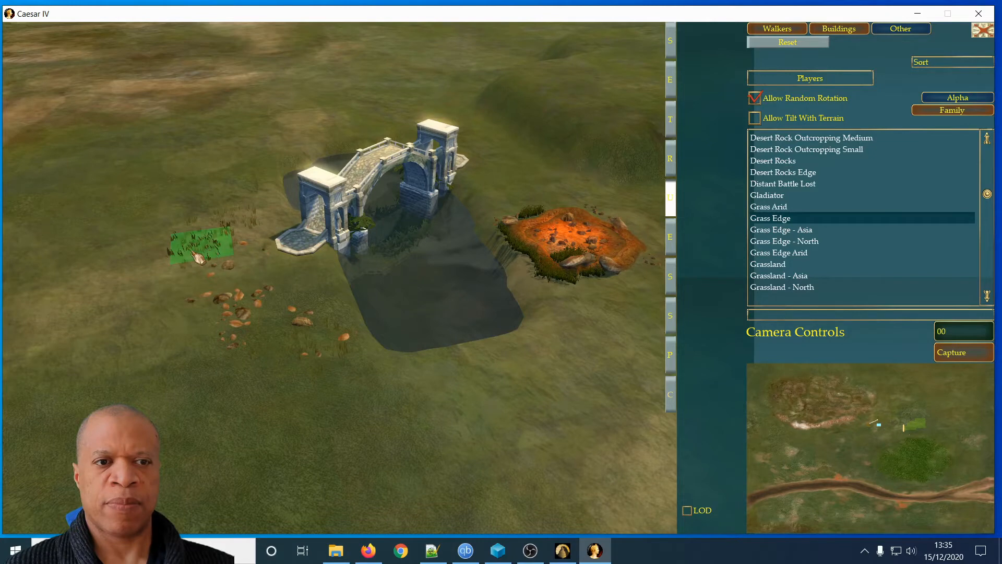
pyautogui.click(134, 270)
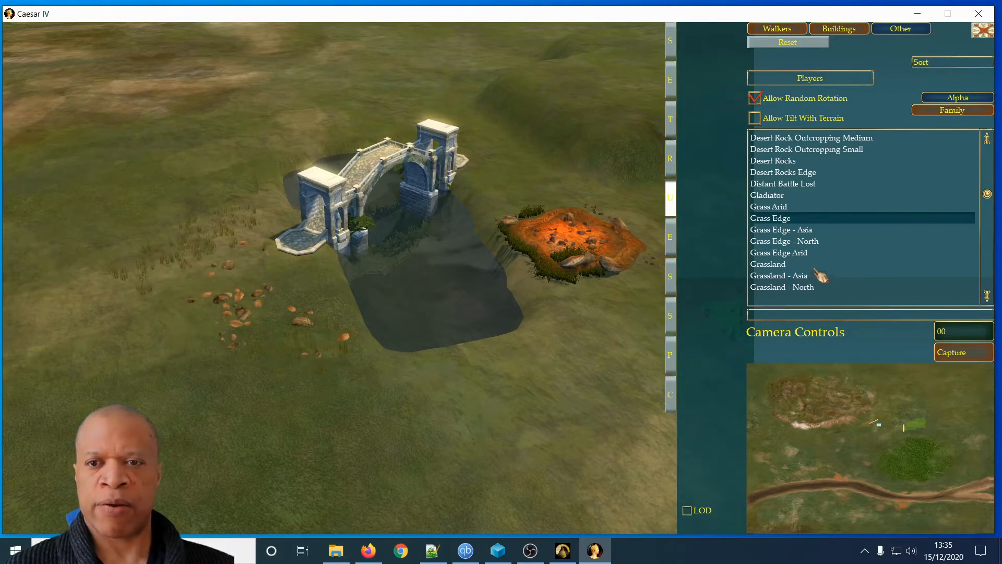
# Place a Trees - Arid Forest Edge group behind the clay pit and Trees - Deciduous in front of it.
pyautogui.scroll(-13, 819, 275)
pyautogui.scroll(-12, 821, 276)
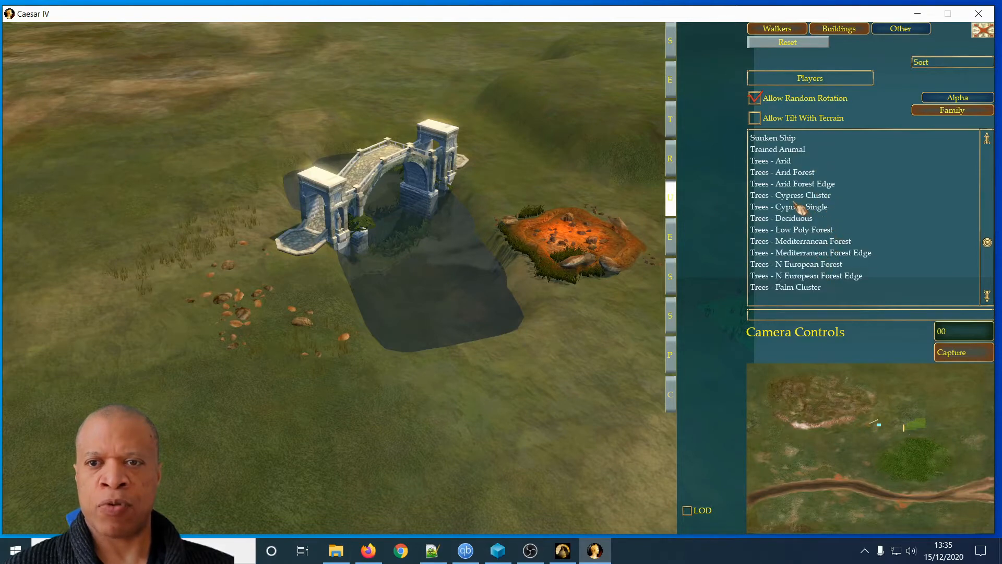
pyautogui.click(788, 183)
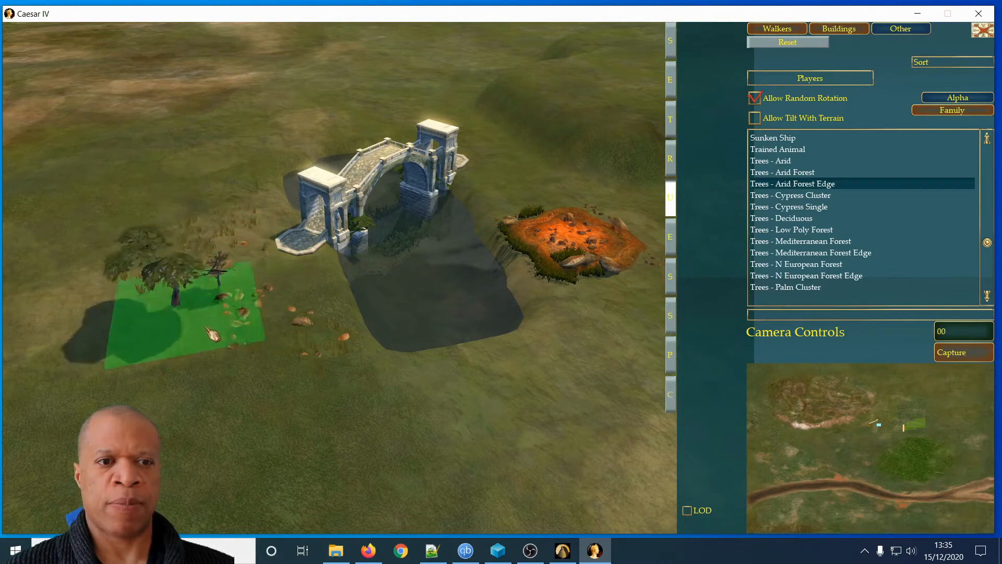
pyautogui.click(538, 179)
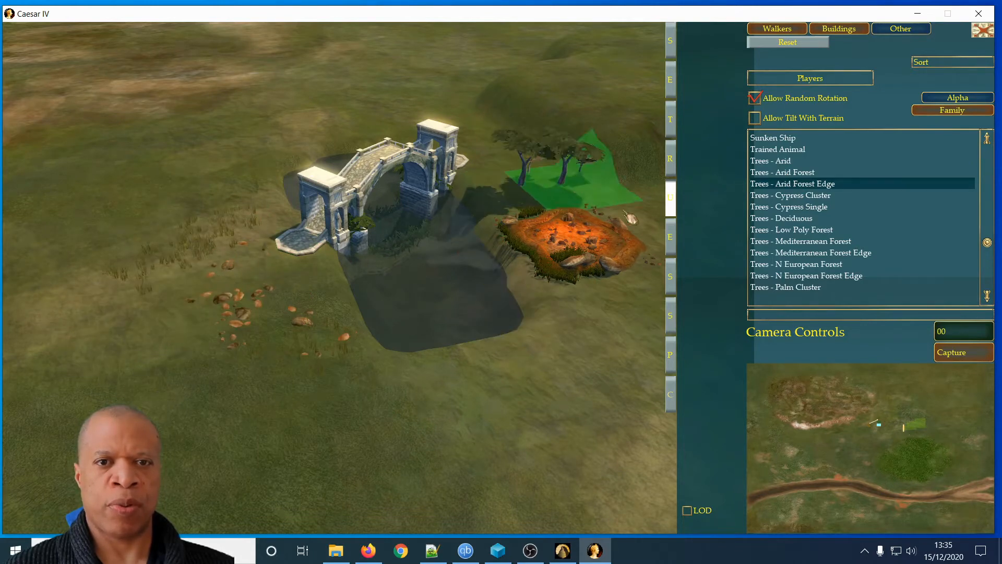
pyautogui.click(797, 218)
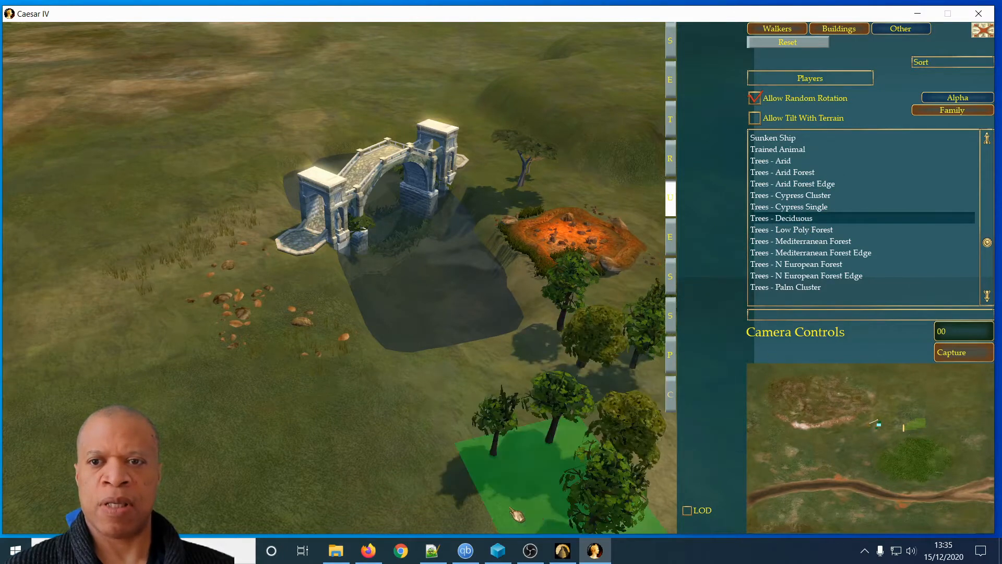
# Start a wood with several Trees - N European Forest groups on the open ground beyond the grass patches and desert rocks.
pyautogui.scroll(-3, 811, 254)
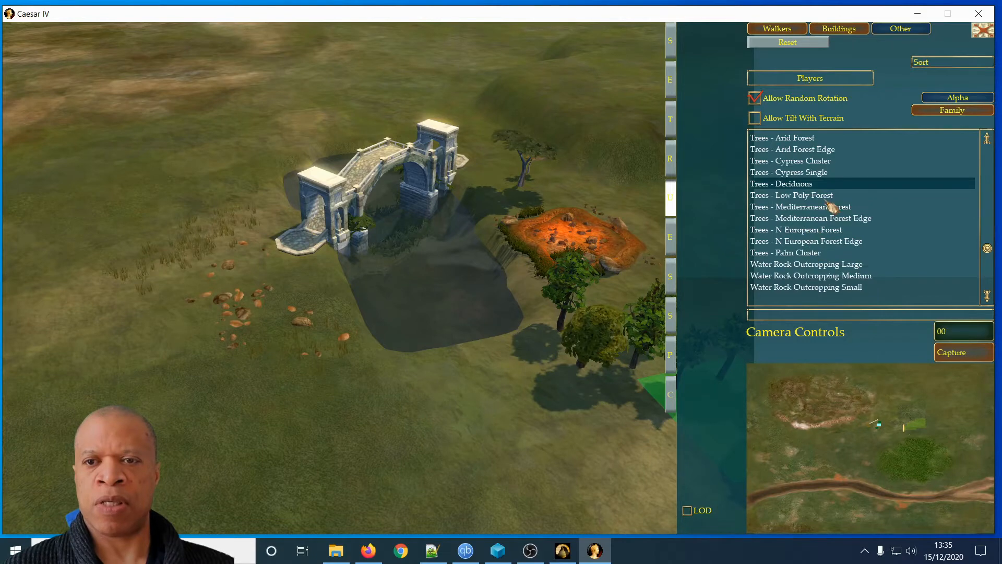
pyautogui.click(813, 241)
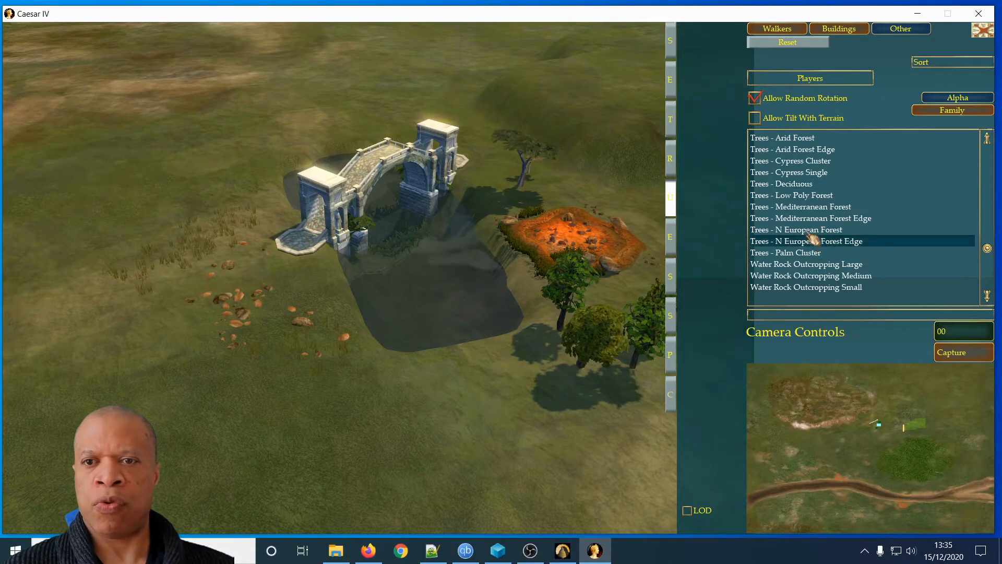
pyautogui.click(809, 230)
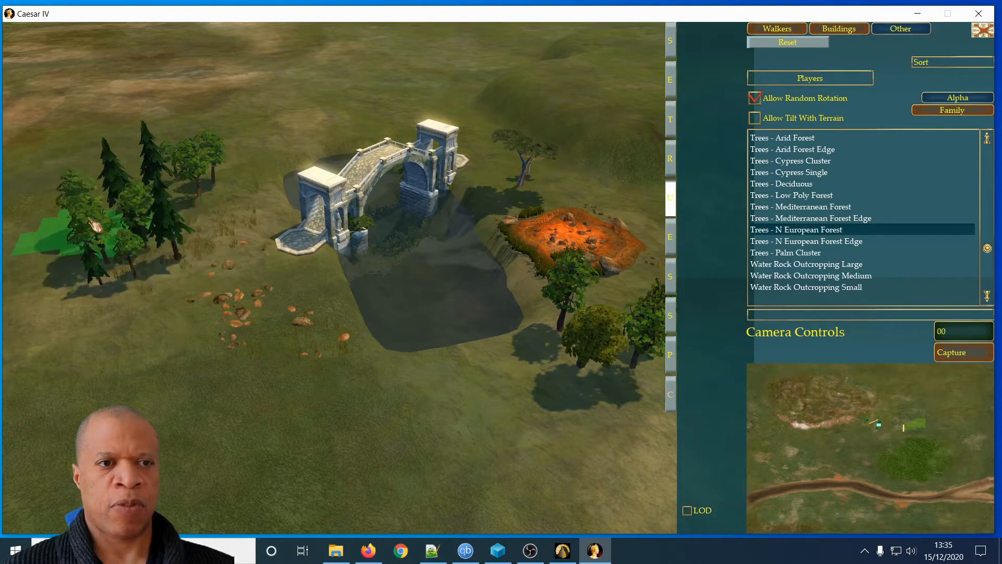
pyautogui.click(89, 220)
pyautogui.click(92, 168)
pyautogui.click(209, 142)
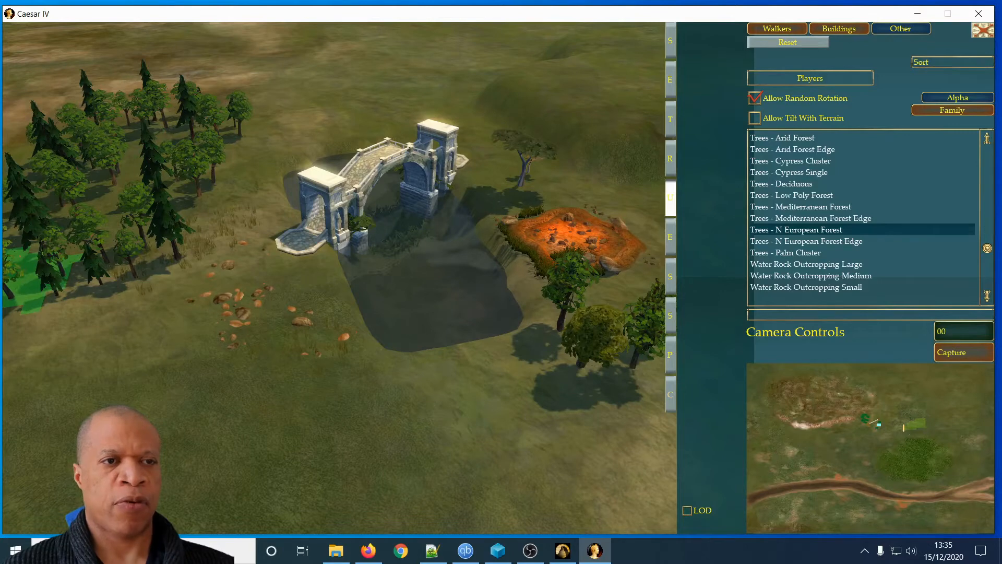
# Extend the wood outward and toward the desert rocks with more Trees - N European Forest groups to make it denser.
pyautogui.press('Left')
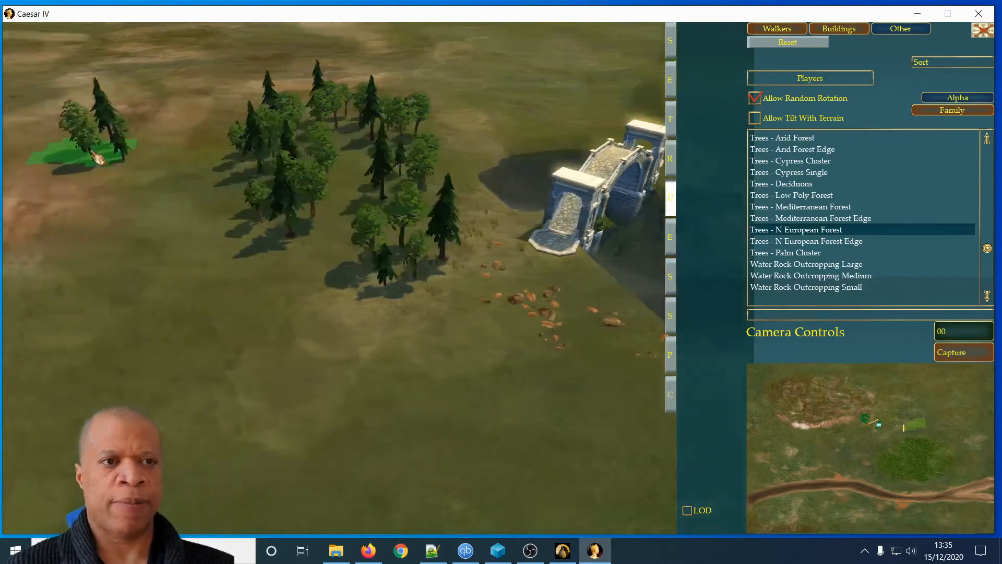
pyautogui.click(228, 148)
pyautogui.click(201, 214)
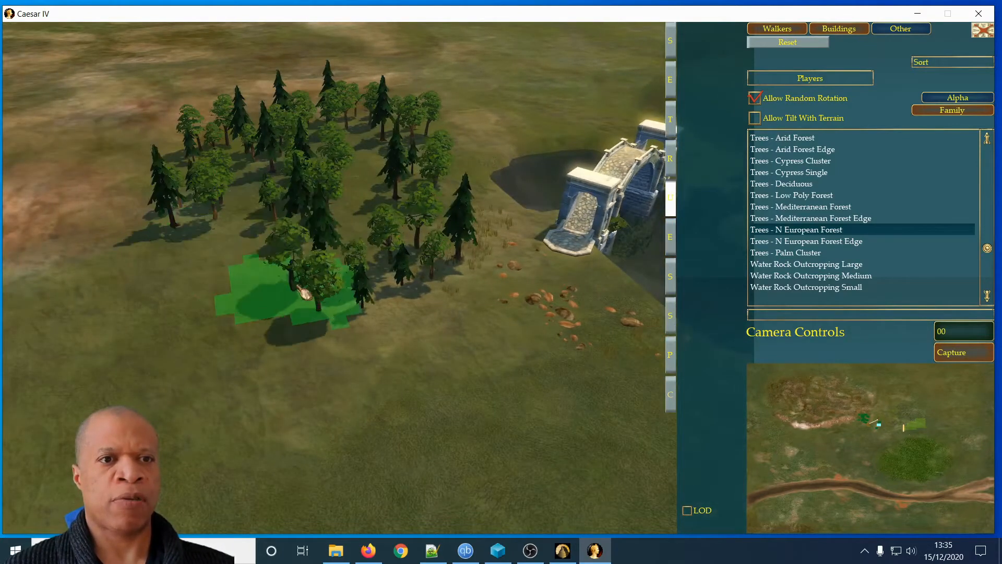
pyautogui.click(297, 286)
pyautogui.click(342, 229)
pyautogui.click(391, 298)
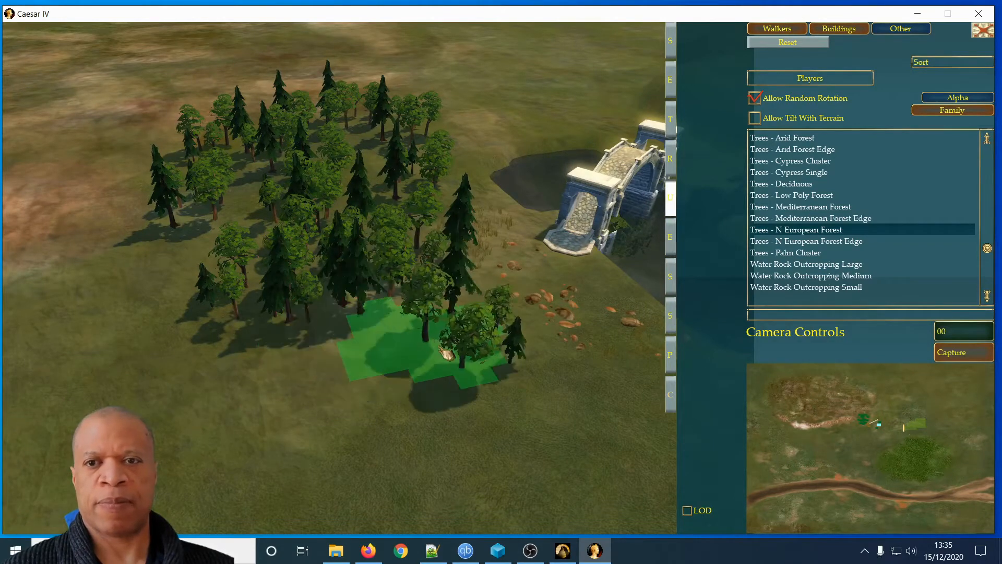
# Add a new scenario site to the empire map with the label OurCity and the Your City graphic.
pyautogui.click(673, 238)
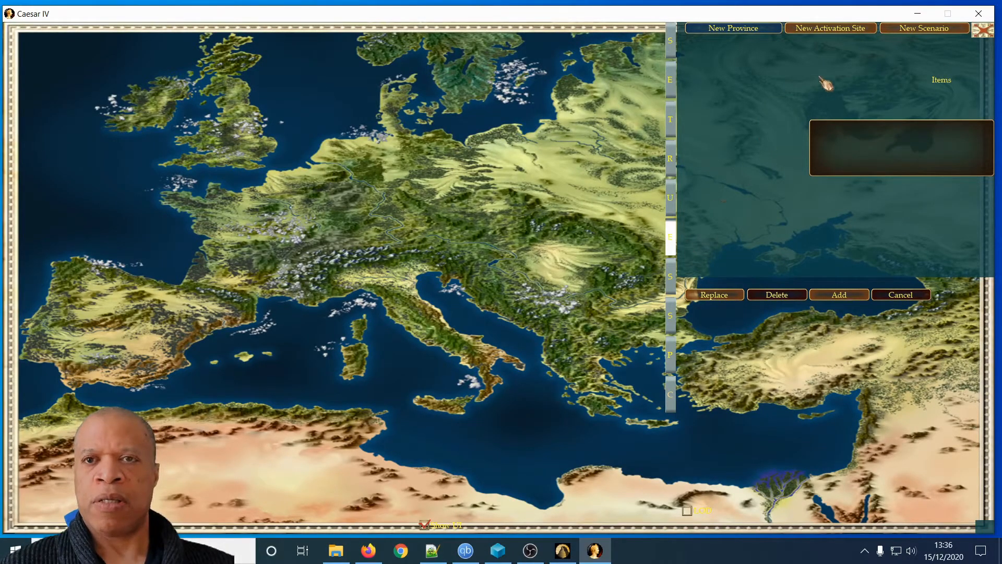
pyautogui.click(922, 30)
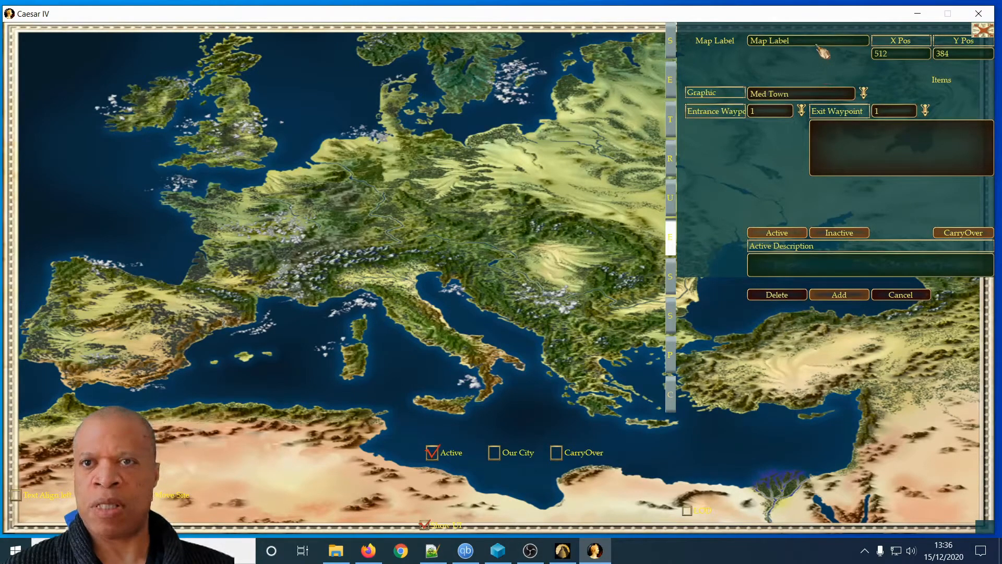
pyautogui.click(748, 44)
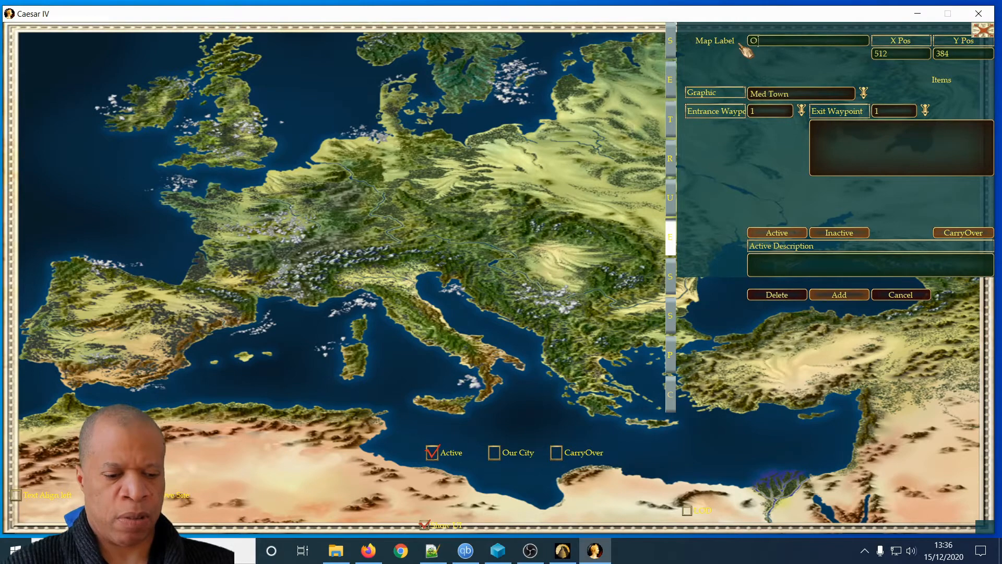
pyautogui.write('OurCit')
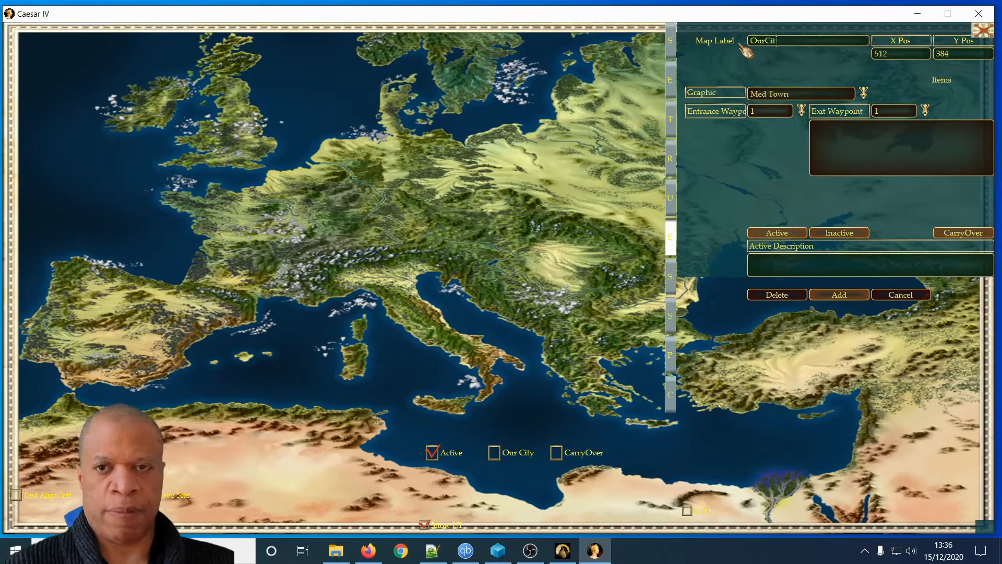
pyautogui.write('y')
pyautogui.click(820, 96)
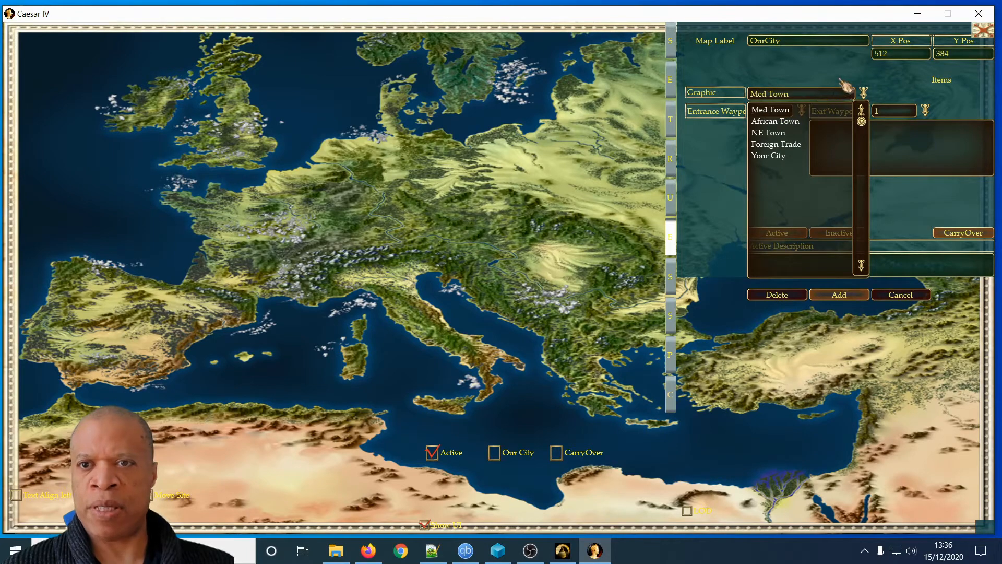
pyautogui.click(768, 156)
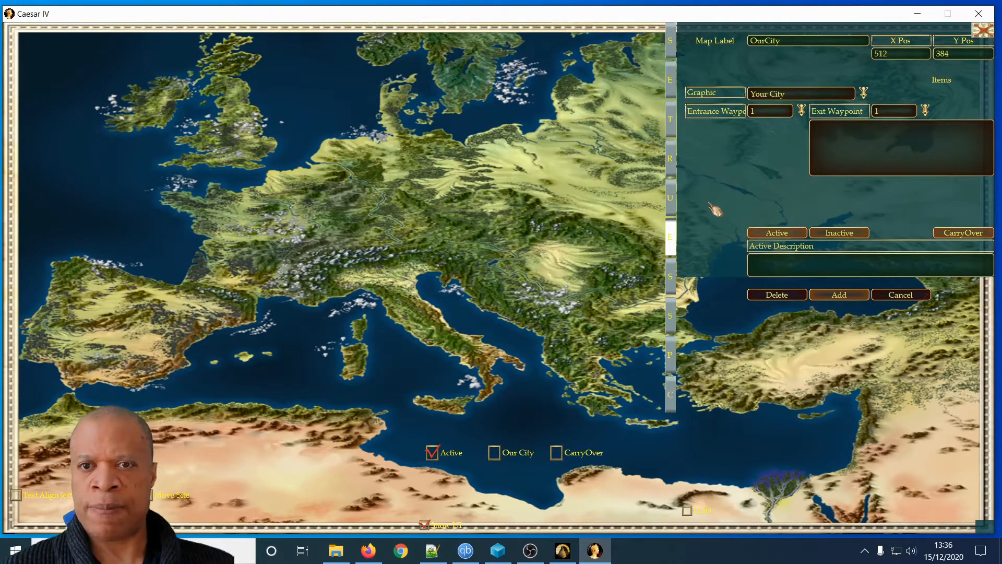
pyautogui.click(838, 295)
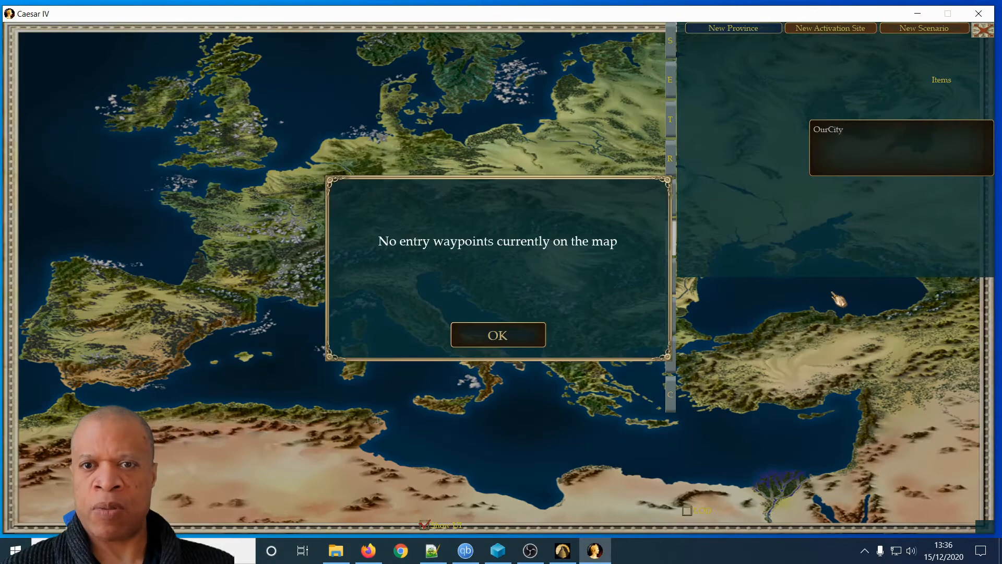
pyautogui.click(532, 335)
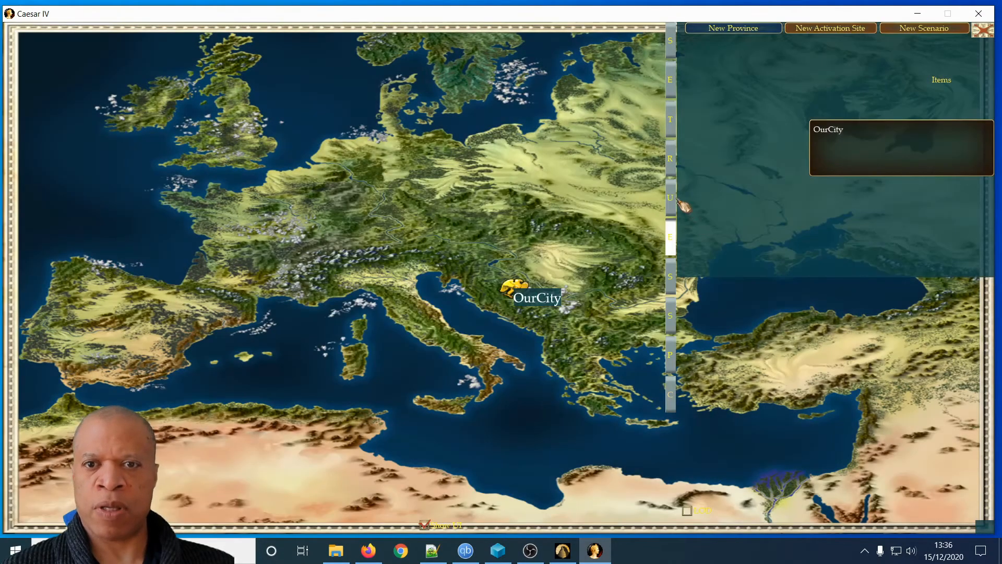
# Place Waypoint 01 and Waypoint 02 a short distance apart along the outer edge of the terrain near the road's end.
pyautogui.click(675, 201)
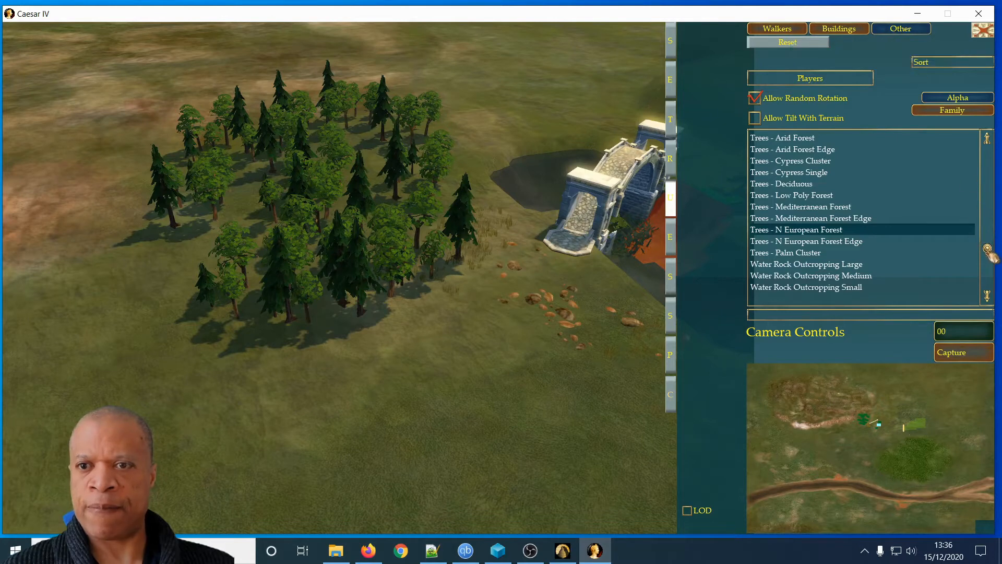
pyautogui.moveTo(988, 249); pyautogui.dragTo(988, 277)
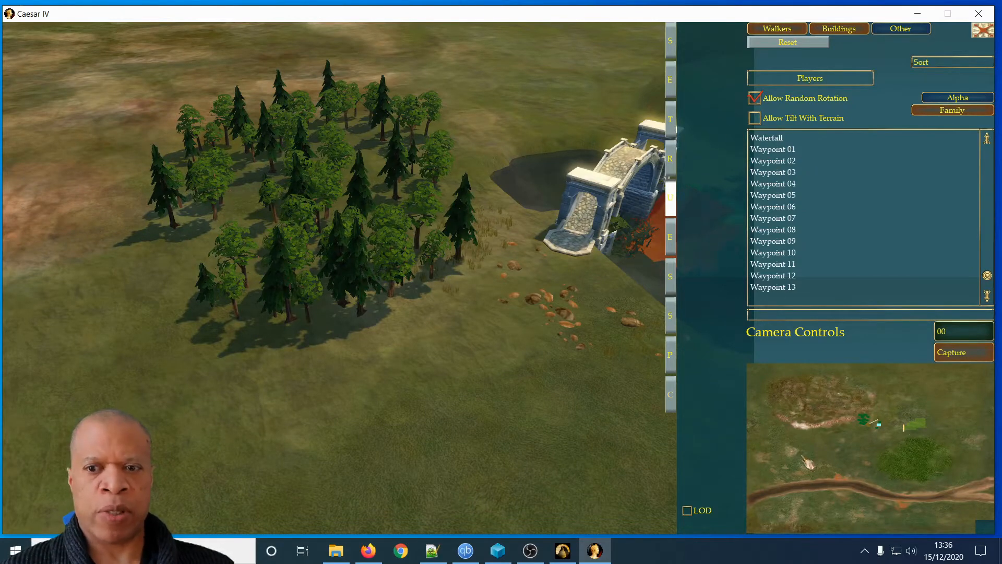
pyautogui.click(759, 480)
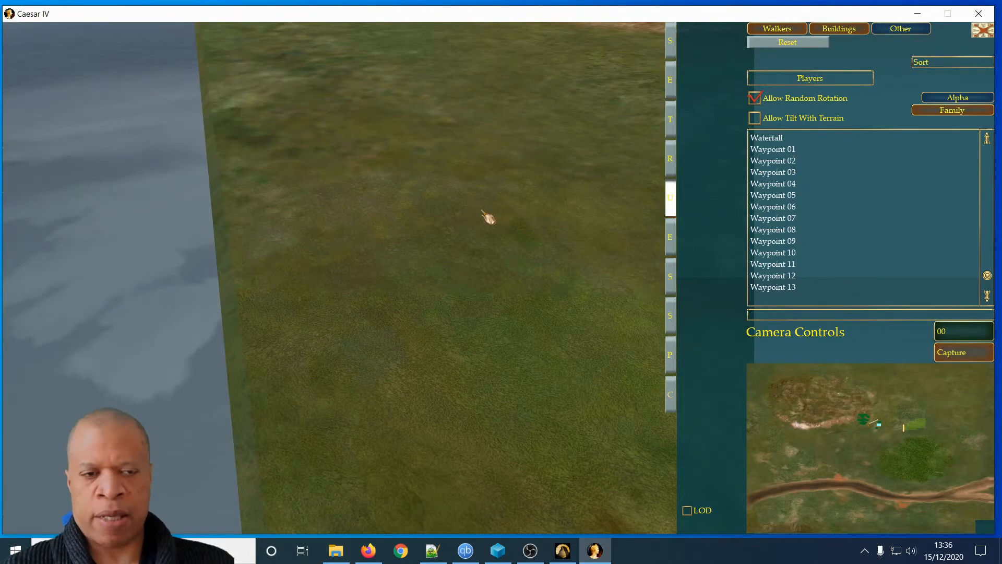
pyautogui.hotkey('ctrl', 'Left')
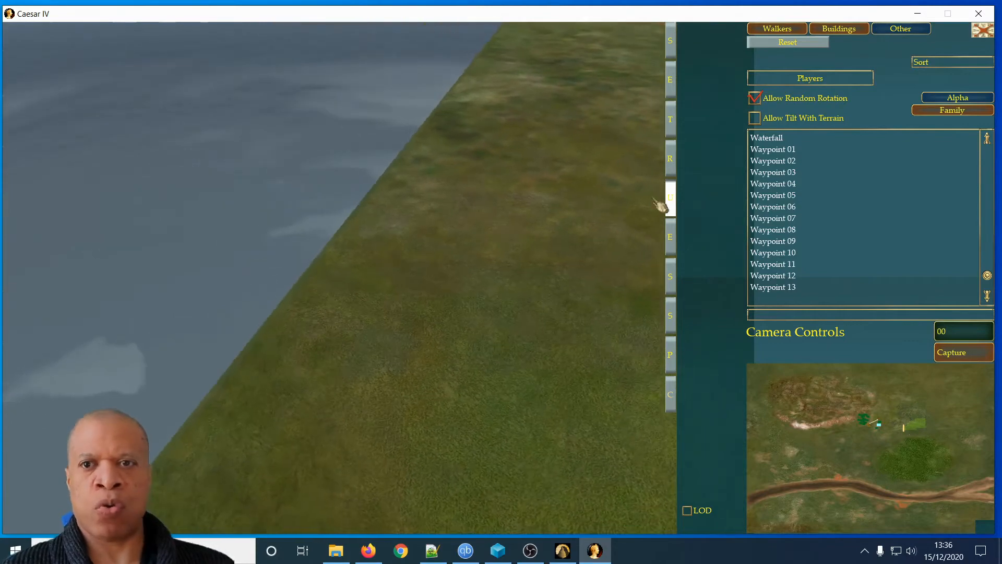
pyautogui.click(784, 152)
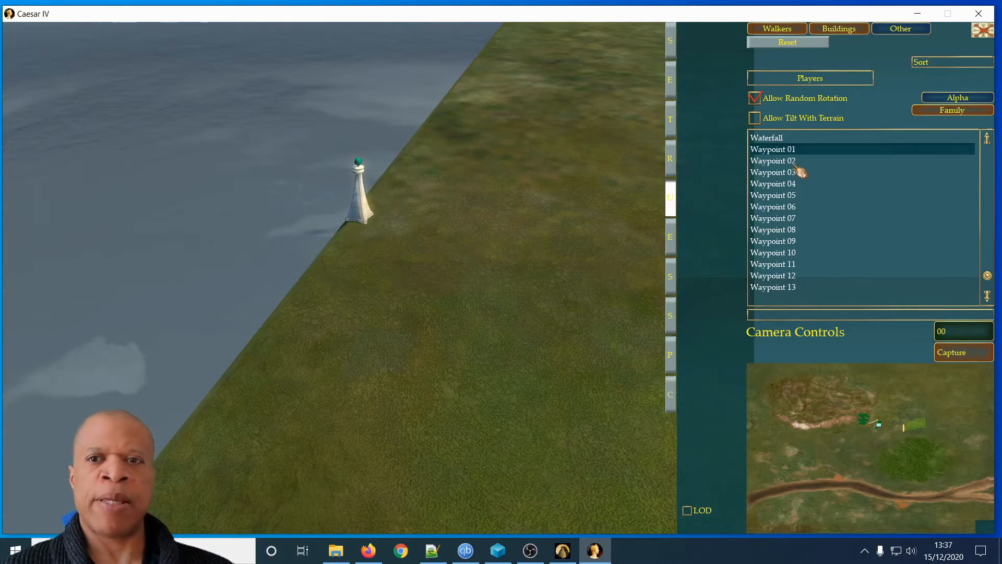
pyautogui.click(791, 162)
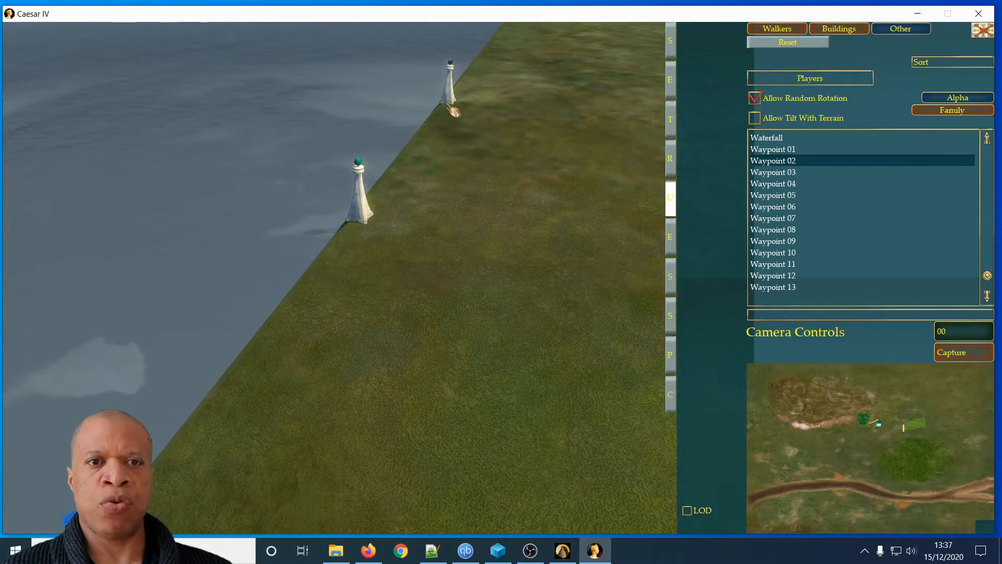
pyautogui.click(454, 111)
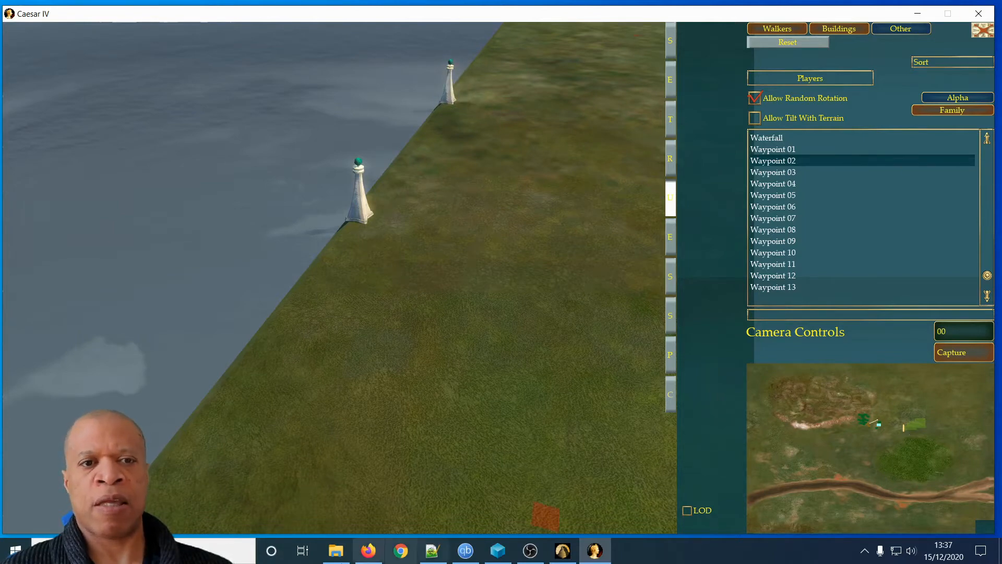
# Place Waypoint 03 further along the outer edge of the terrain, in line with Waypoint 01 and Waypoint 02.
pyautogui.click(777, 173)
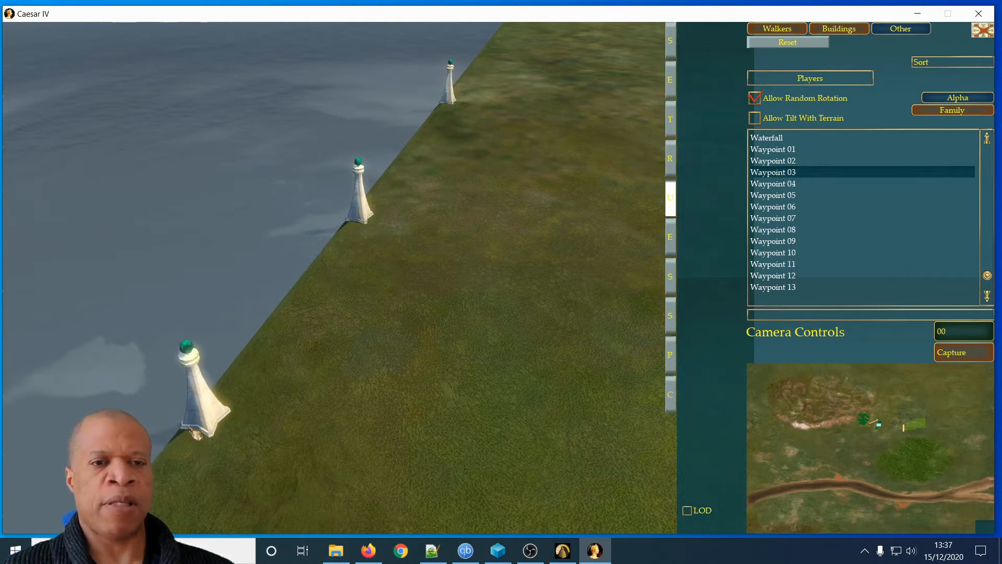
pyautogui.click(196, 433)
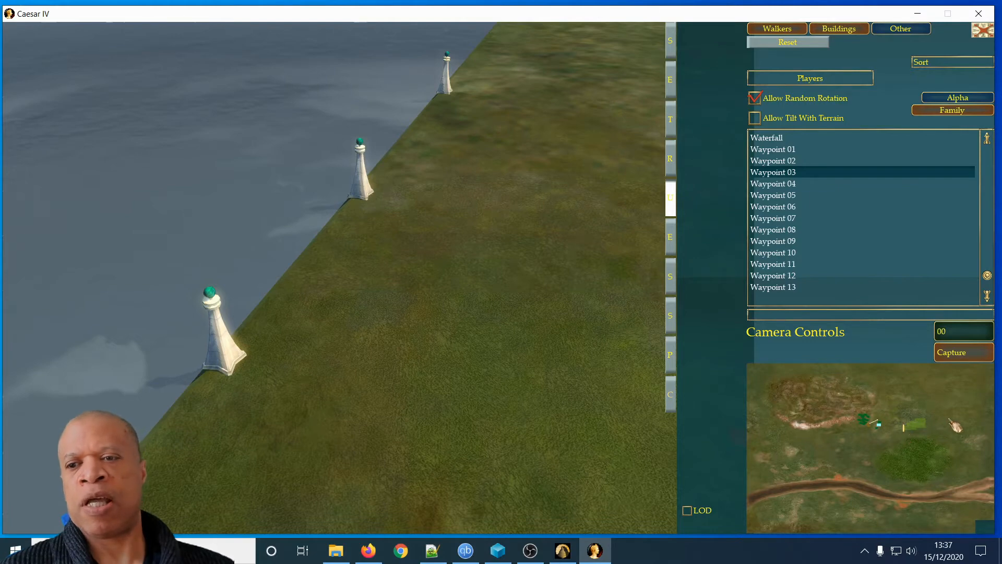
pyautogui.moveTo(996, 420)
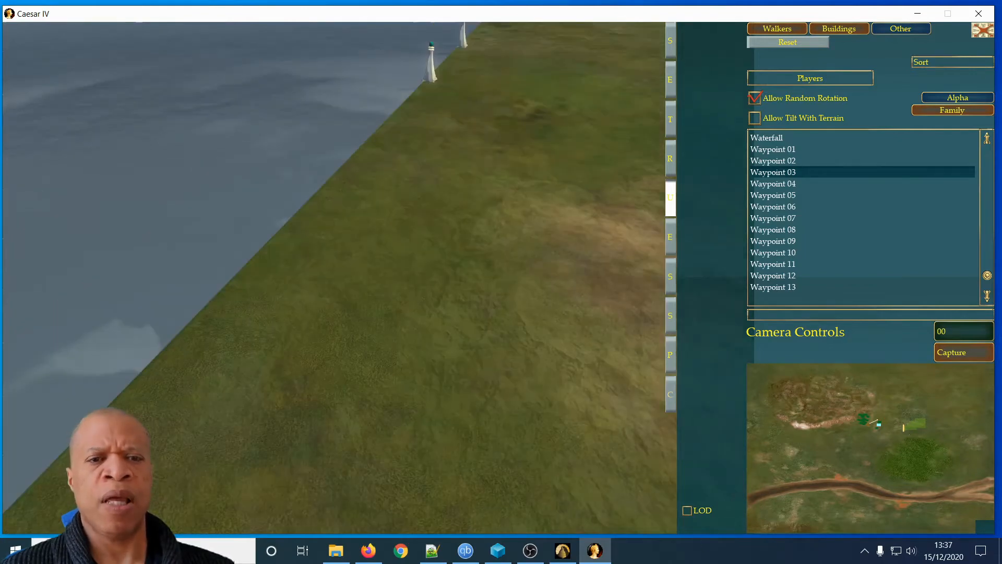
pyautogui.press('Right')
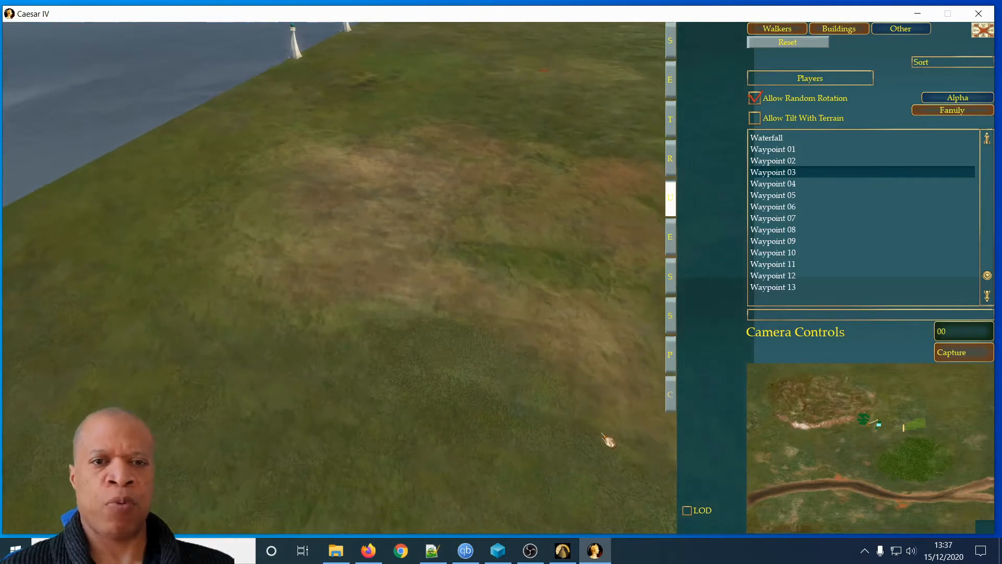
pyautogui.scroll(-3, 505, 261)
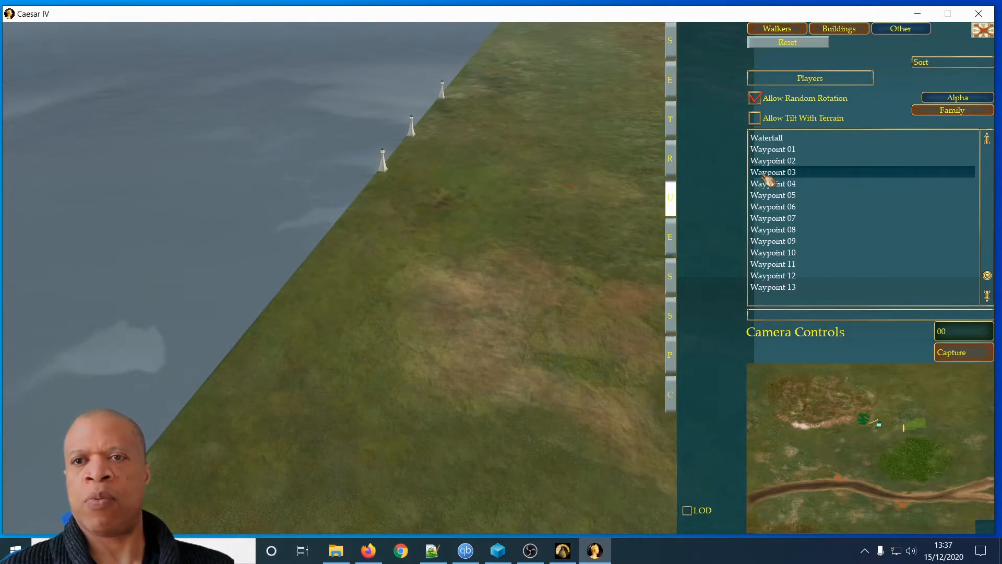
# Check the empire map and set the scenario name to OurCity in the story and instructions settings.
pyautogui.click(672, 244)
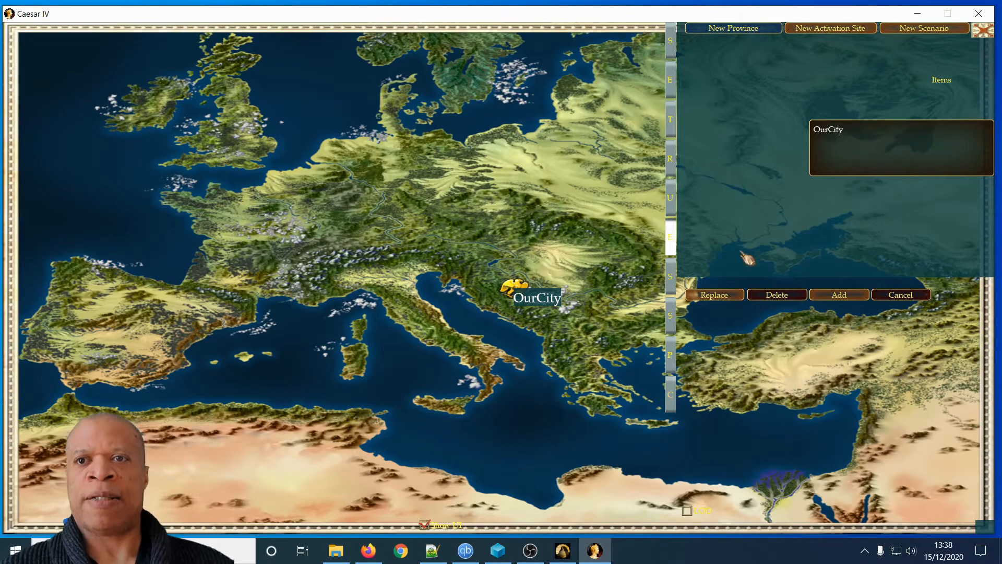
pyautogui.click(672, 277)
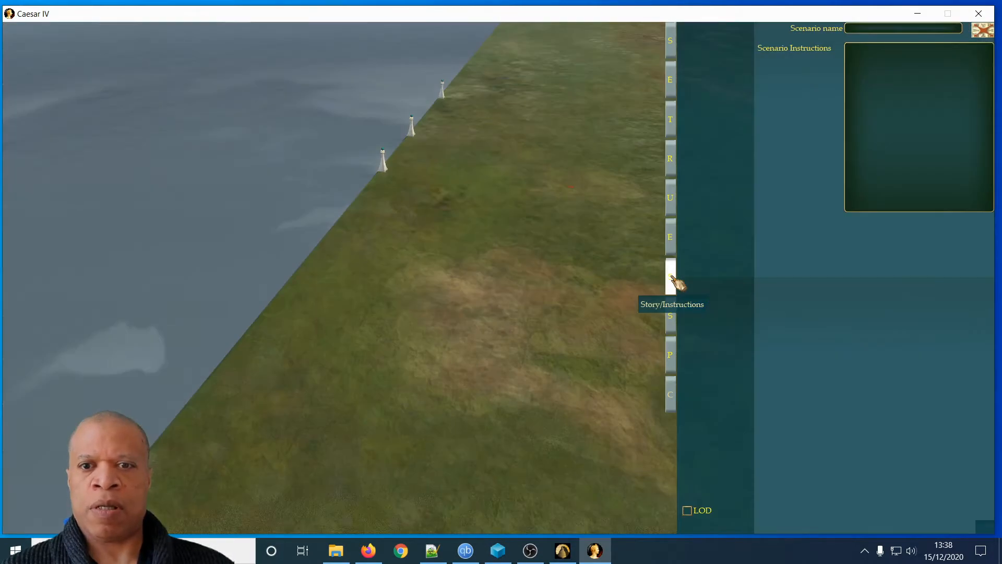
pyautogui.click(868, 29)
pyautogui.write('OurCi')
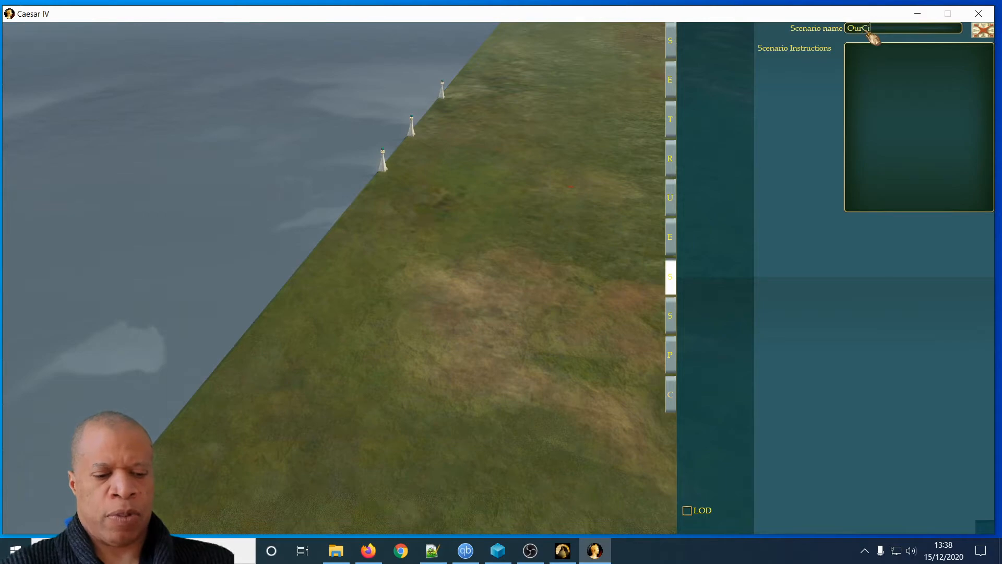
pyautogui.write('ty')
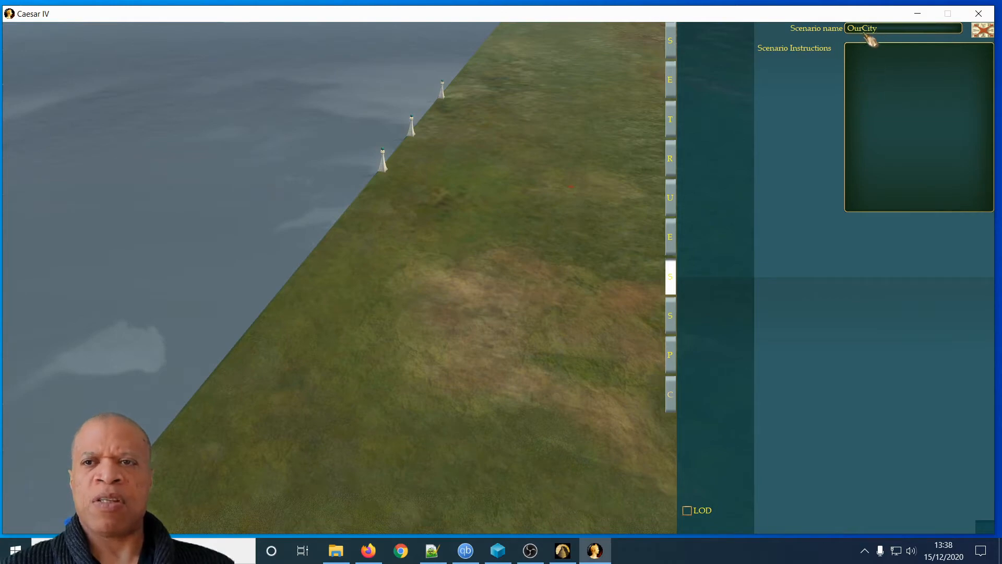
# Look at the aftermath and player settings and exit the scenario editor without saving.
pyautogui.click(672, 320)
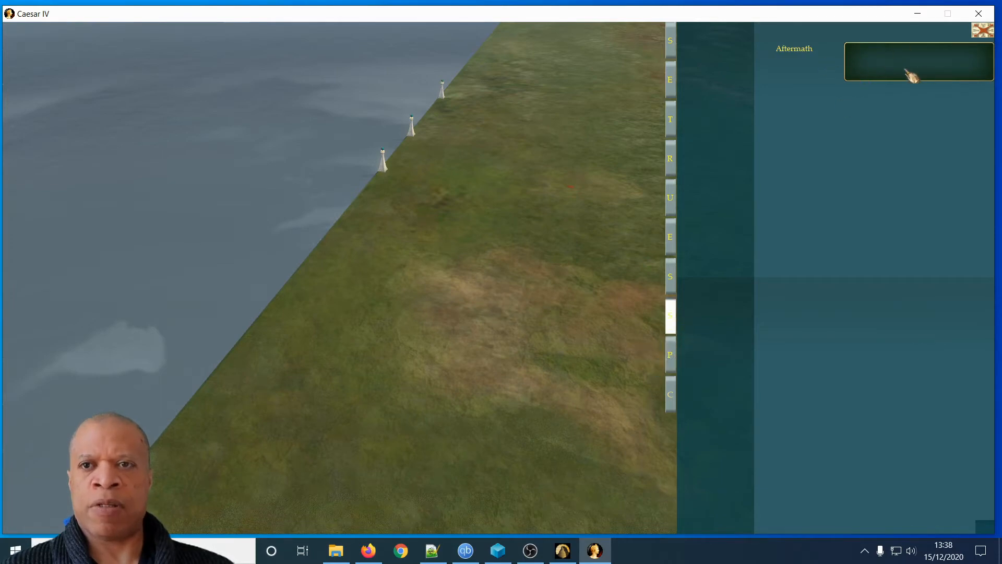
pyautogui.click(674, 360)
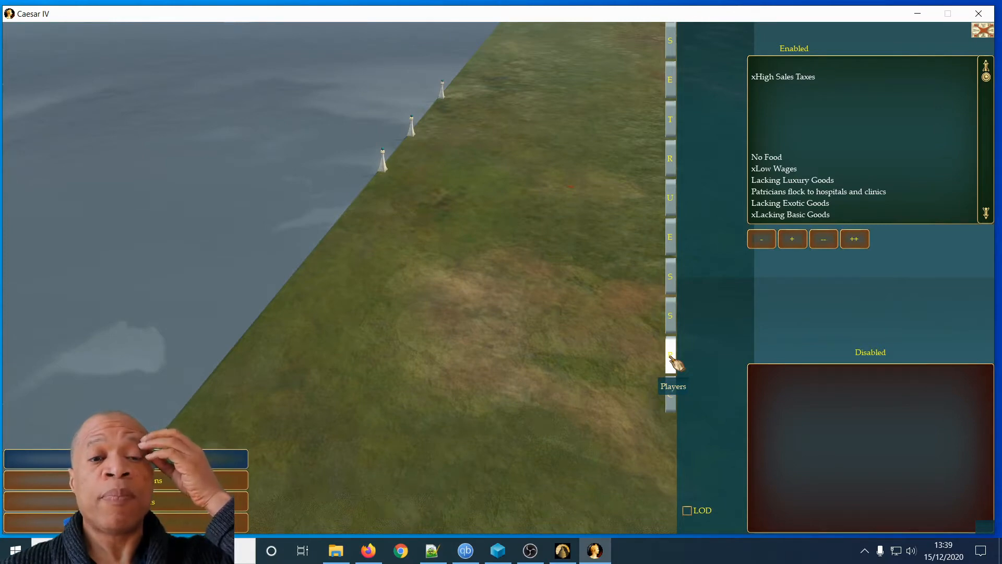
pyautogui.click(983, 30)
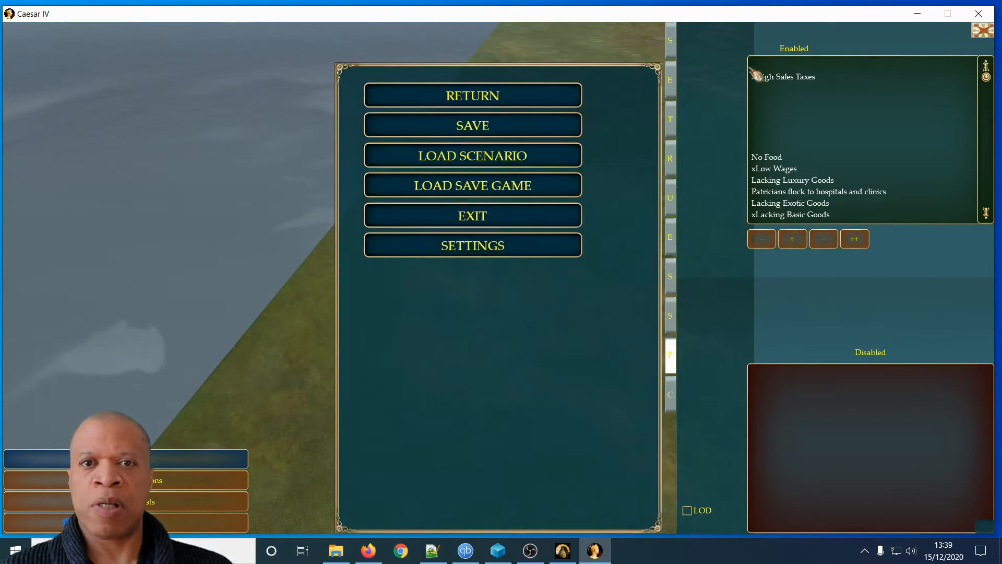
pyautogui.click(483, 222)
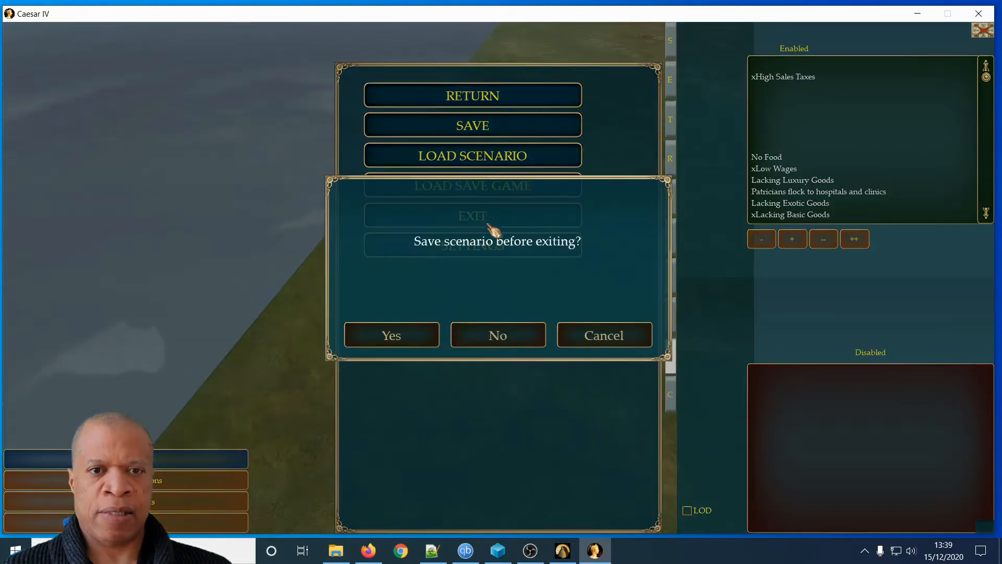
pyautogui.click(507, 340)
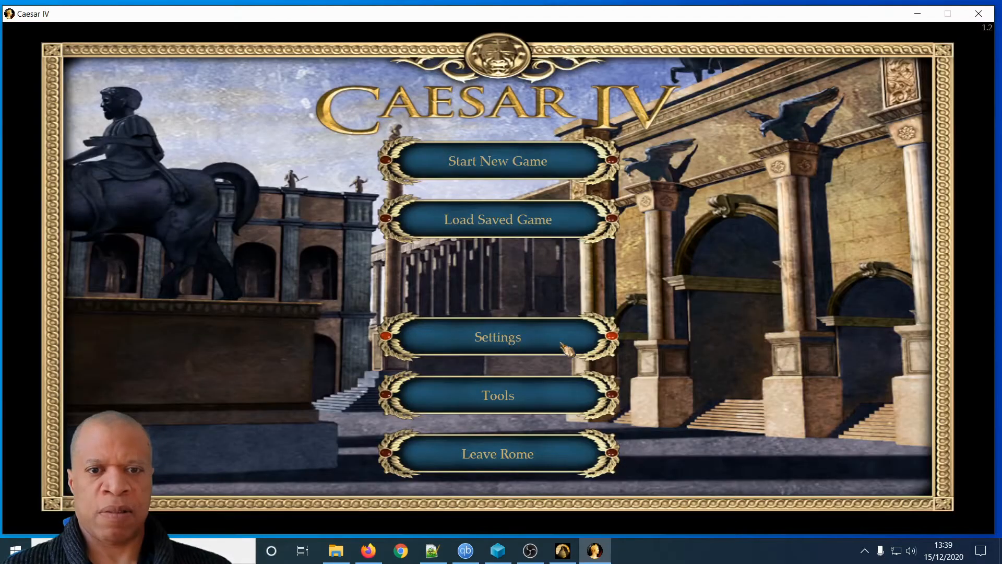
# Open the existing scenario Emesa for editing.
pyautogui.click(498, 401)
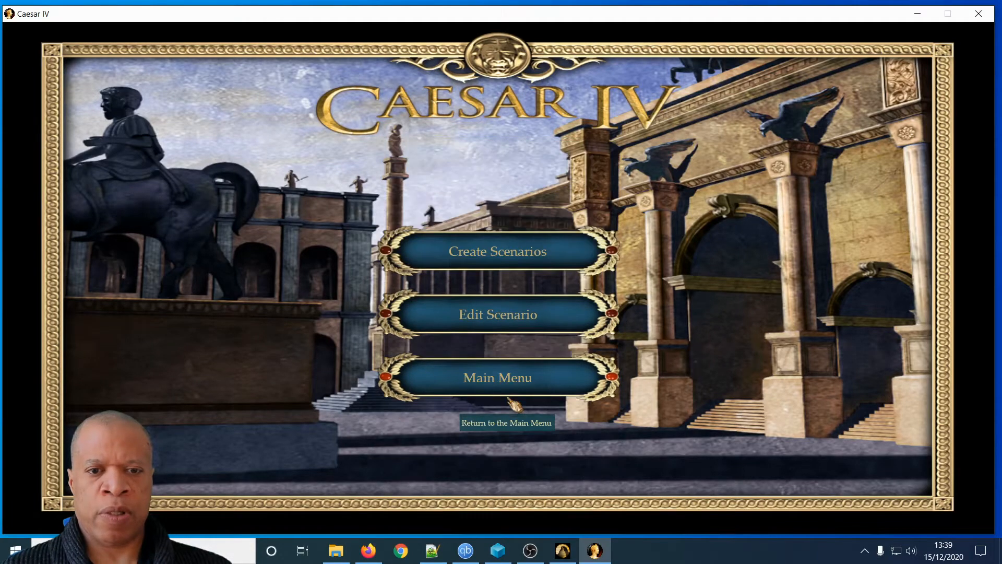
pyautogui.click(505, 316)
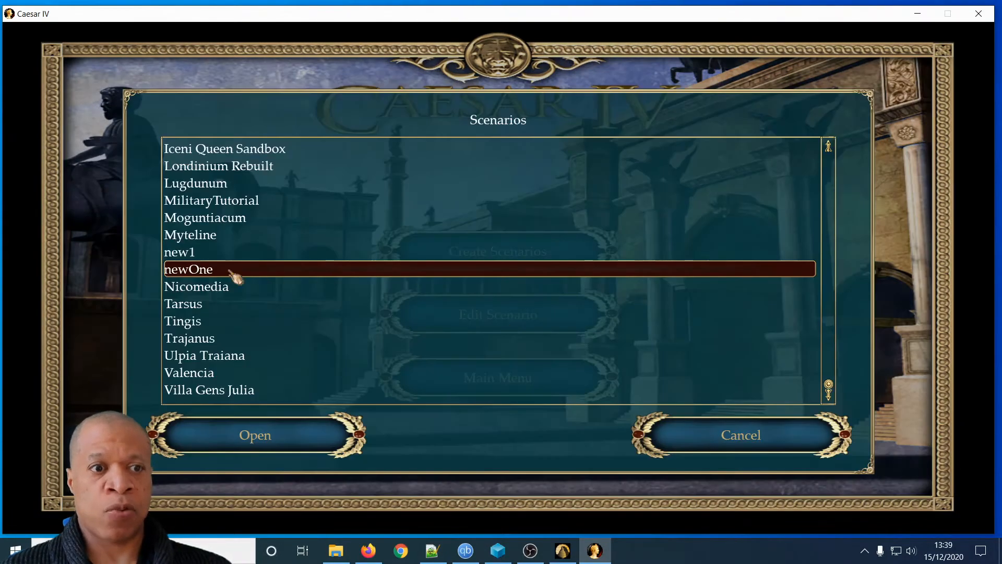
pyautogui.scroll(5, 234, 311)
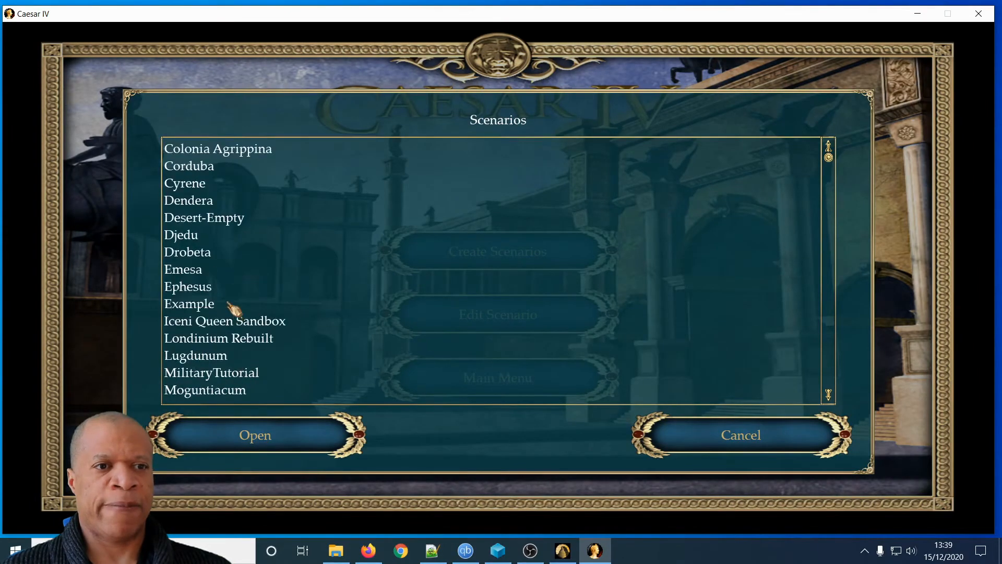
pyautogui.click(187, 270)
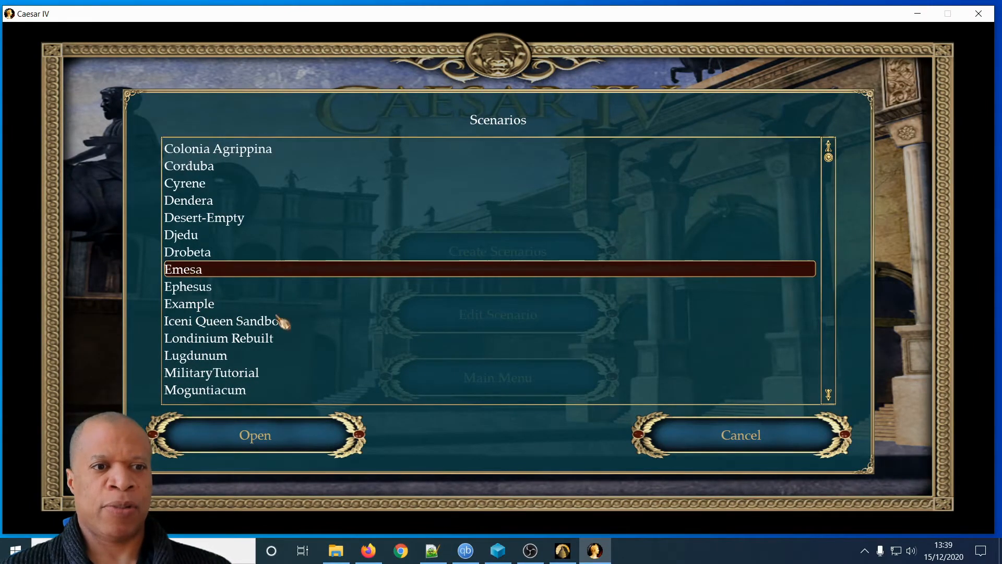
pyautogui.click(272, 441)
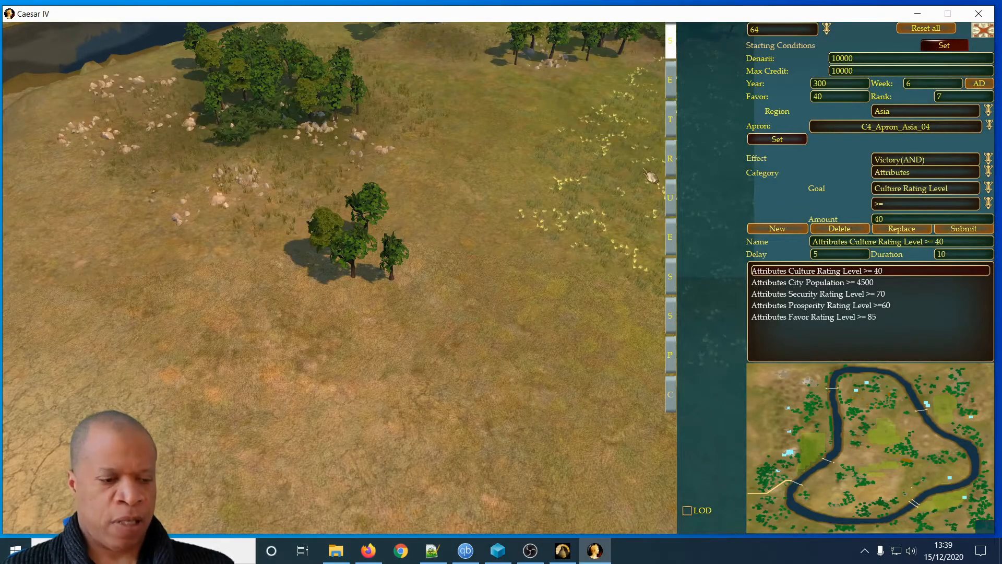
# Examine the fields, tree groups and riverbank with its bridge on the Emesa map up close.
pyautogui.press('Right')
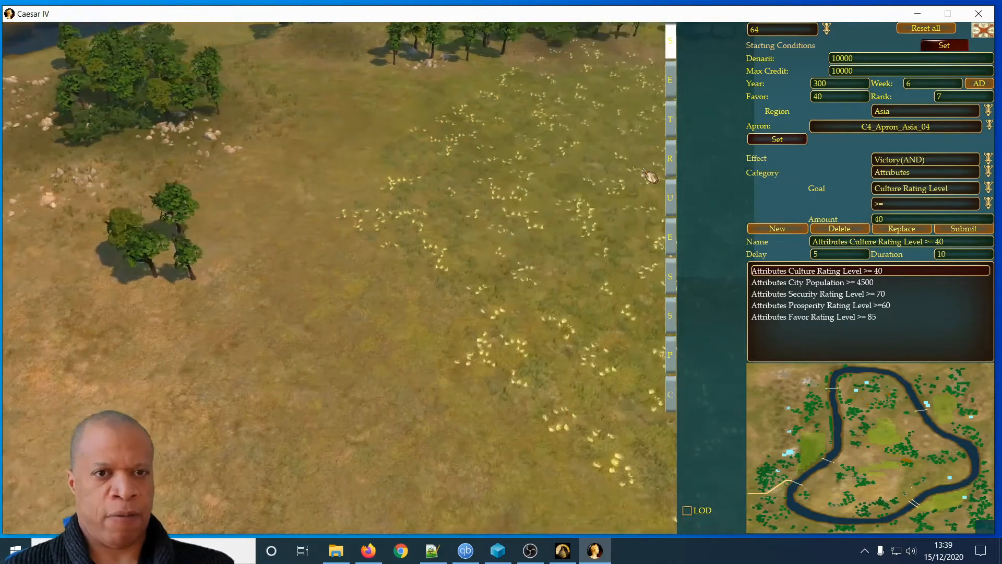
pyautogui.press('Down')
pyautogui.press('Up')
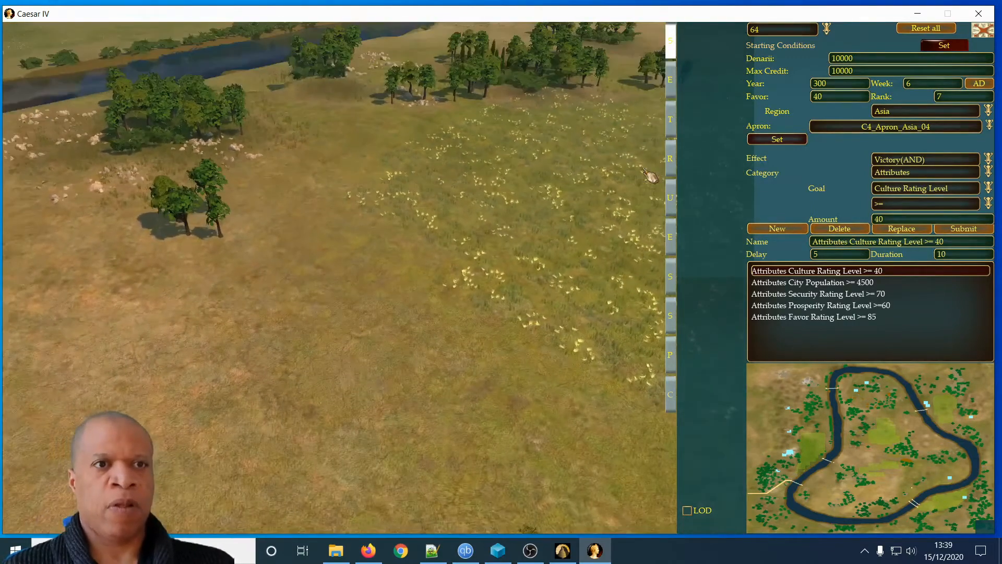
pyautogui.press('Up')
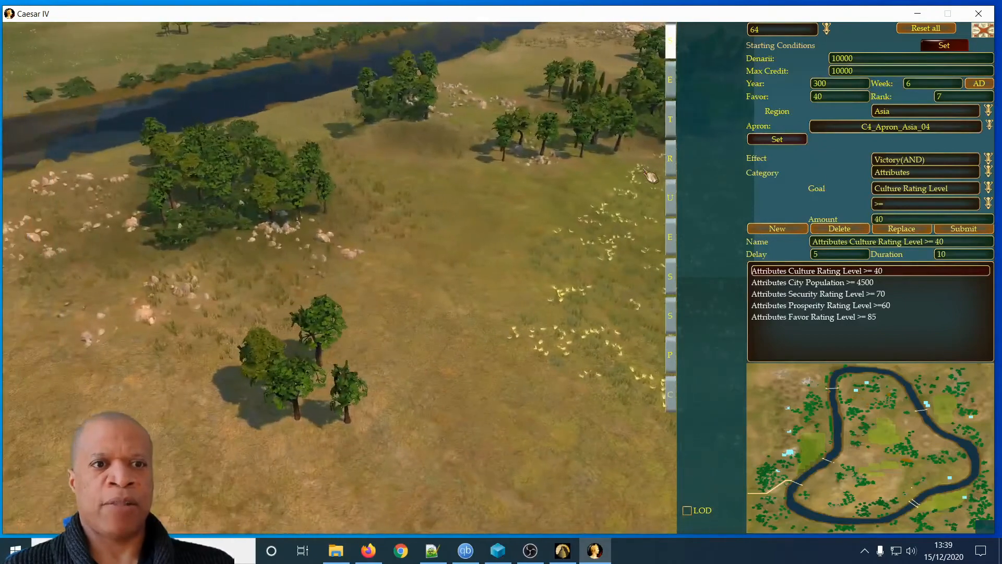
pyautogui.press('Up')
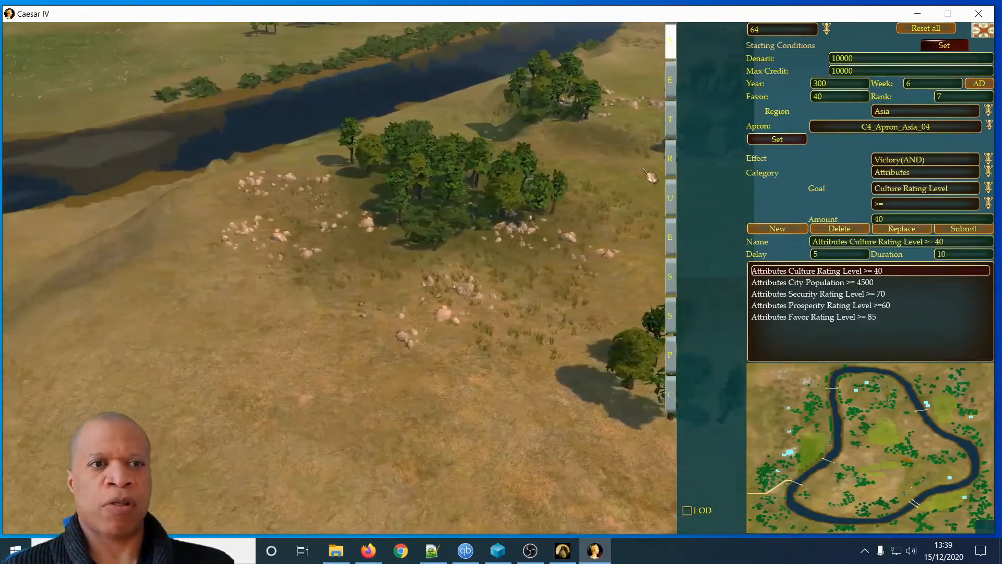
pyautogui.press('Left')
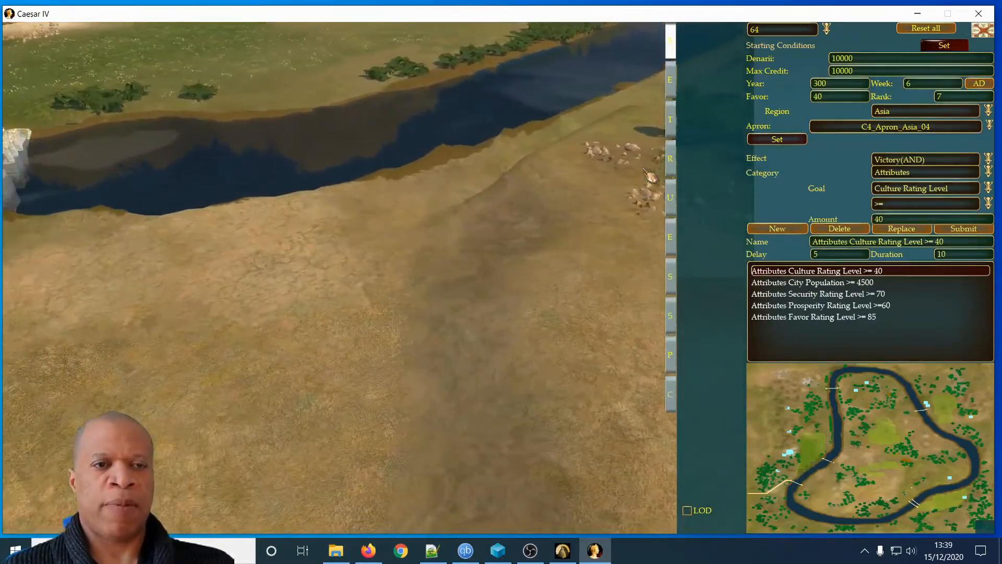
pyautogui.press('Left')
pyautogui.press('Left')
pyautogui.press('Delete')
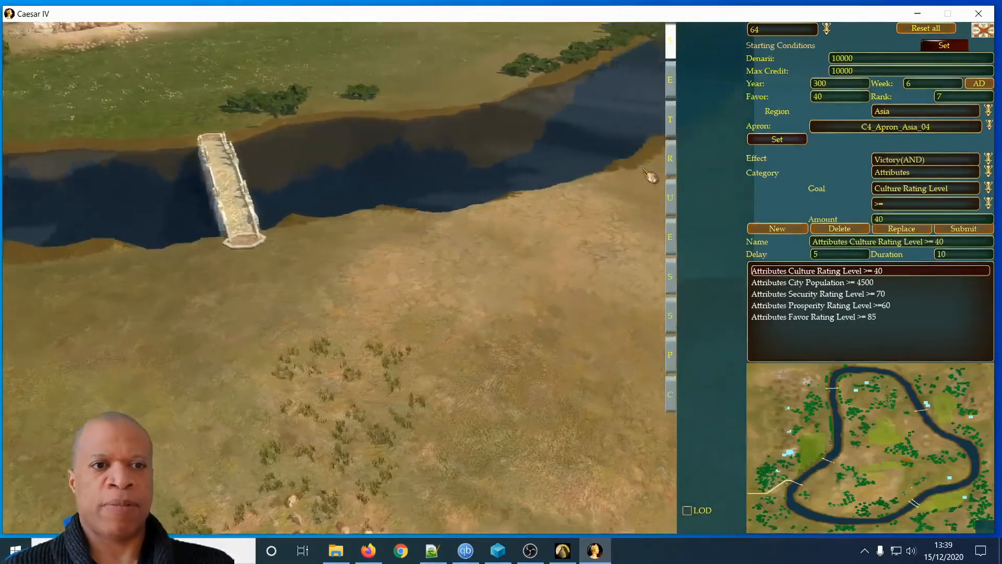
pyautogui.press('Delete')
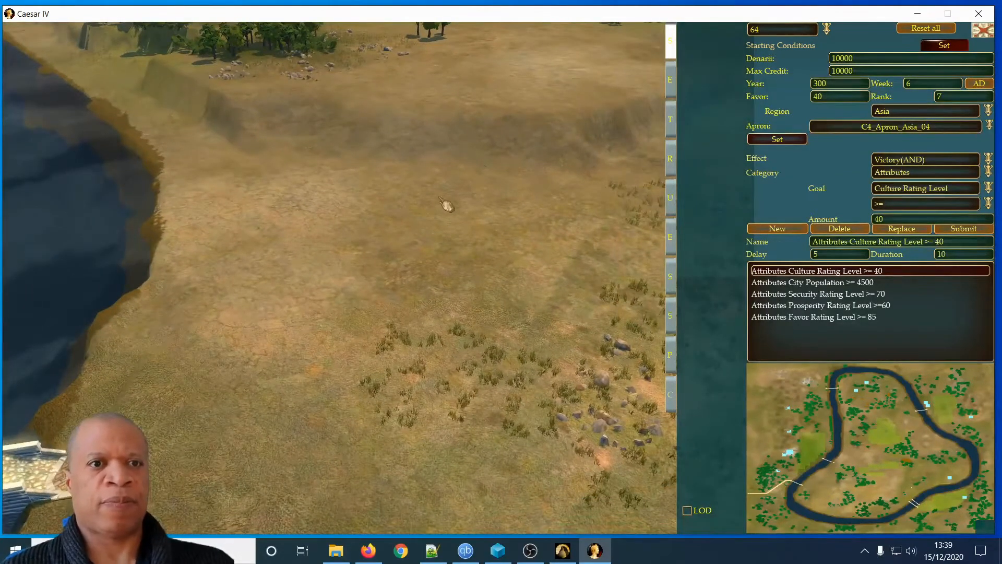
# Examine the river on the Emesa map with its stone bridges, tree groups and rock deposits along the bank.
pyautogui.scroll(-3, 433, 214)
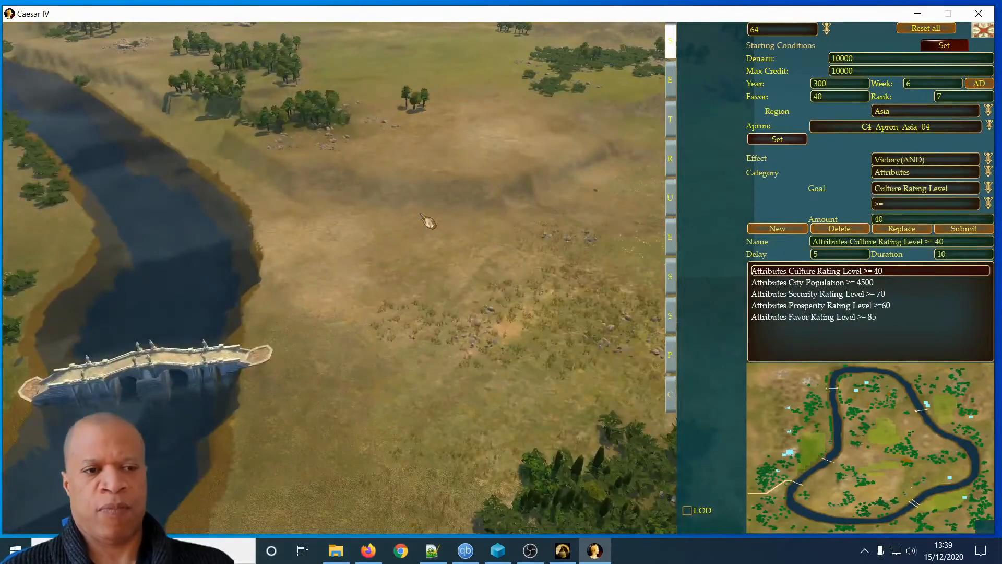
pyautogui.press('Delete')
pyautogui.press('Insert')
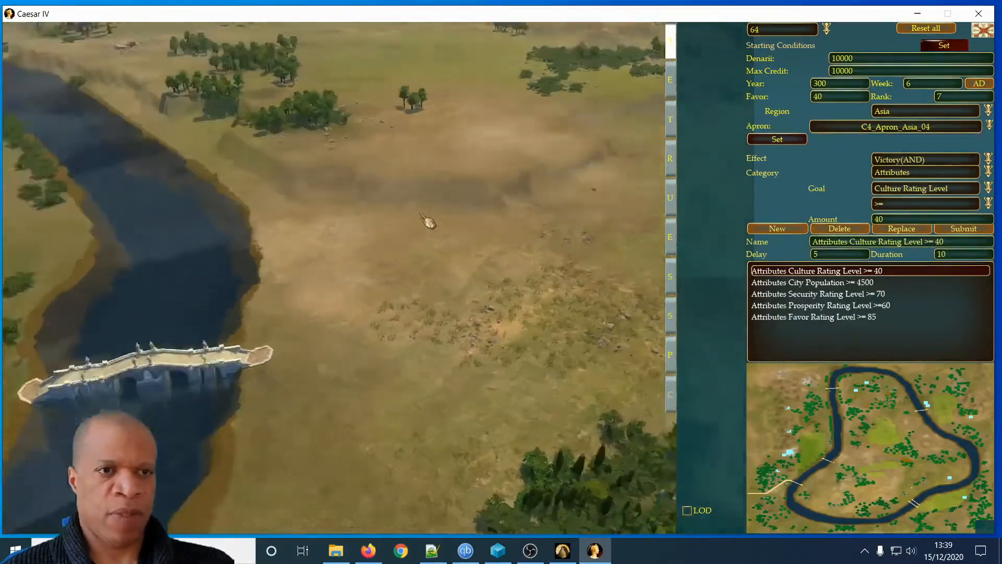
pyautogui.press('Insert')
pyautogui.press('Up')
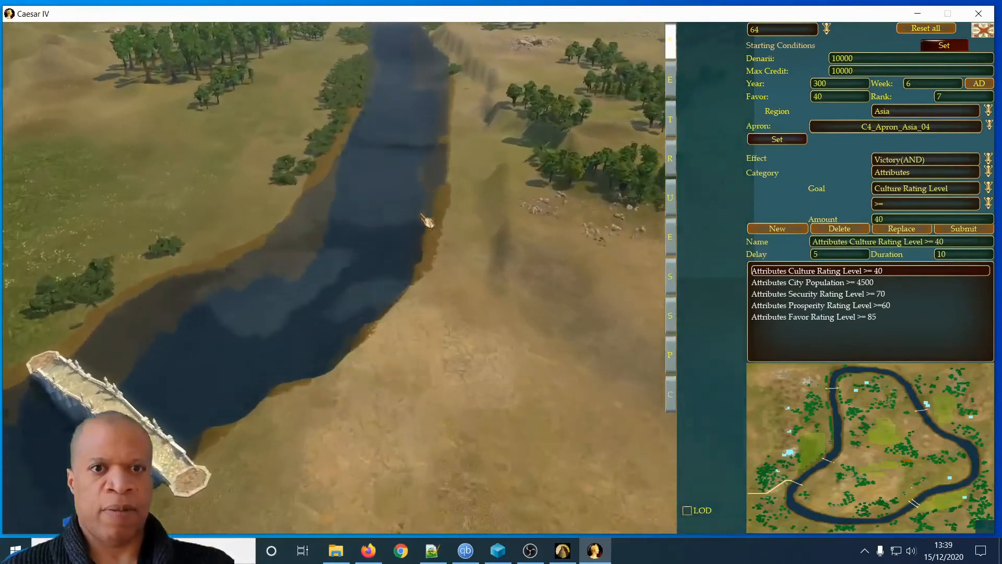
pyautogui.press('Right')
pyautogui.press('Down')
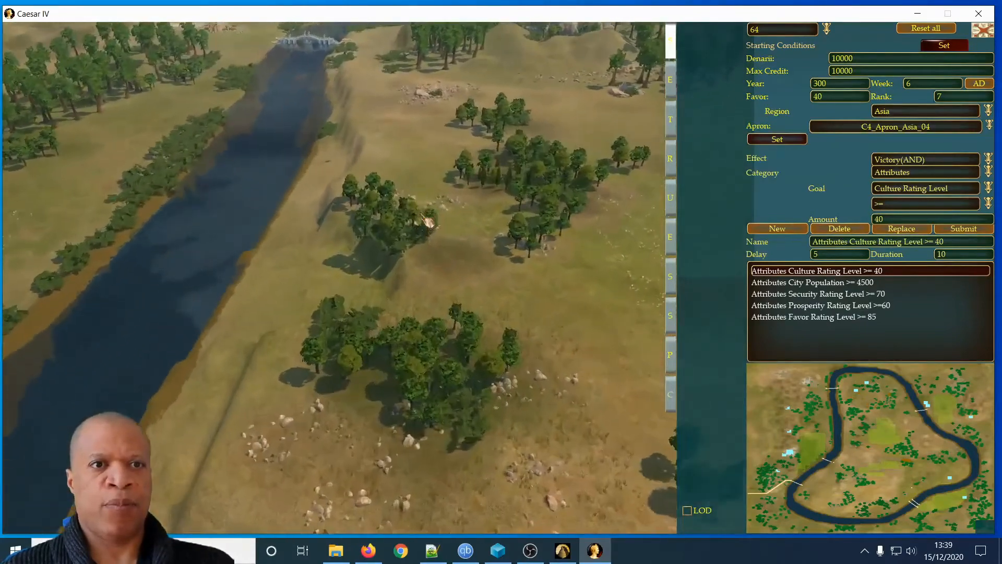
pyautogui.press('Up')
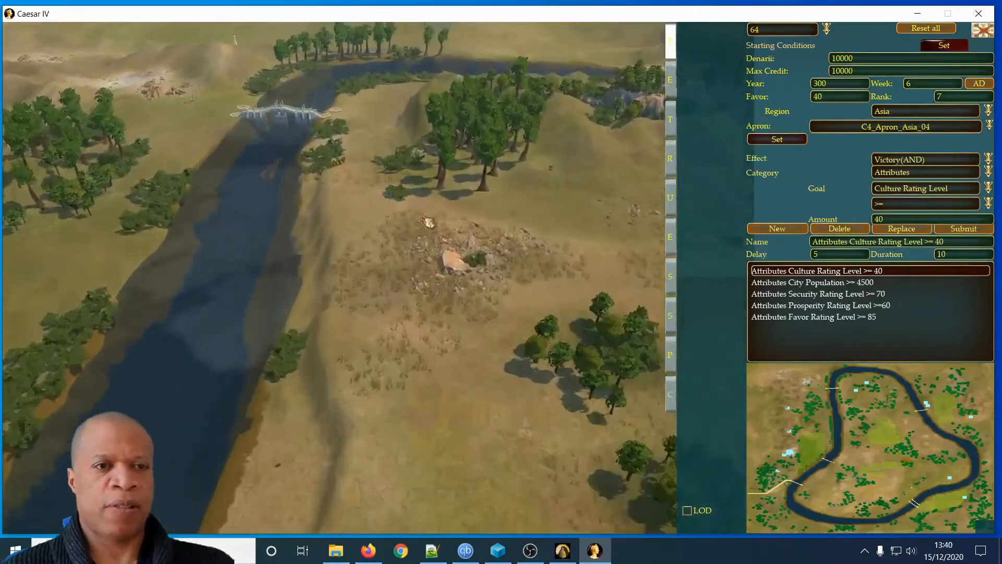
pyautogui.press('Left')
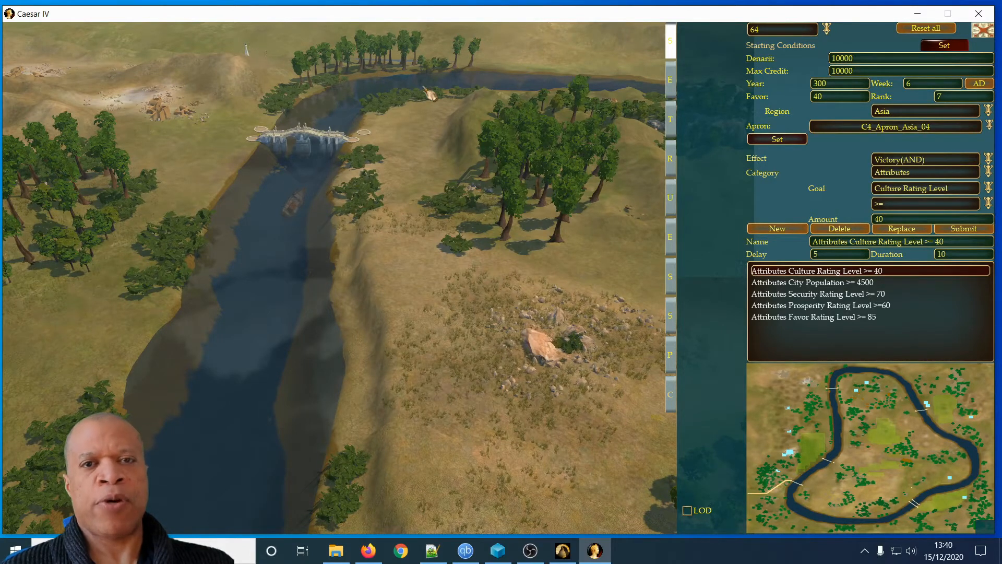
# Survey the rock outcrops, the towered bridge with the clay pits beside it, and the forest across the river.
pyautogui.press('Right')
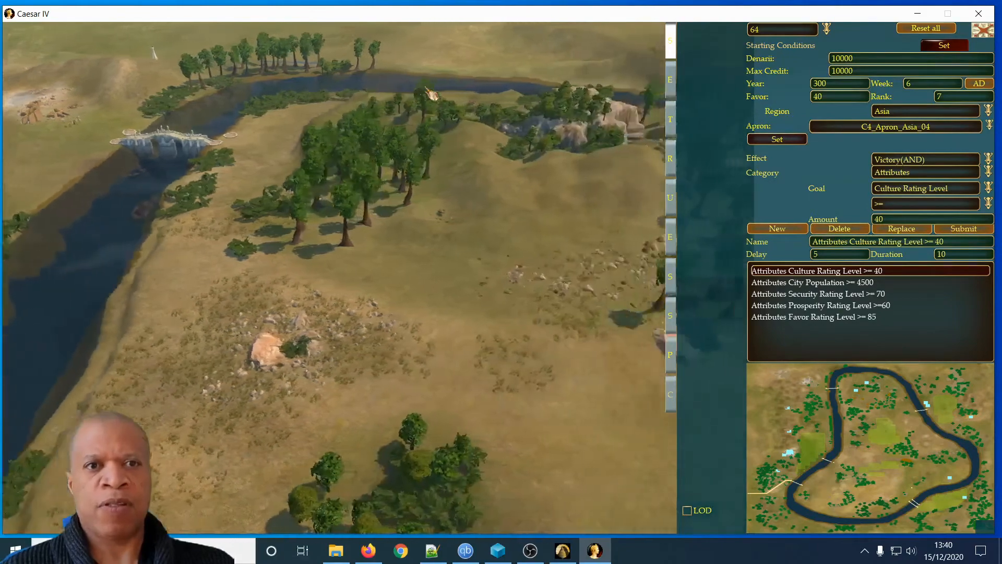
pyautogui.press('Right')
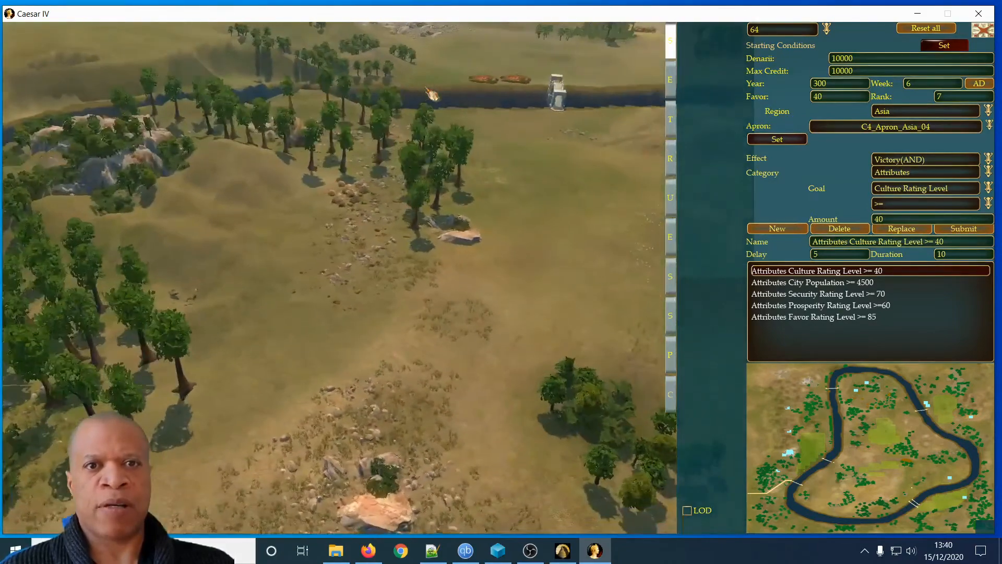
pyautogui.press('Right')
pyautogui.press('Up')
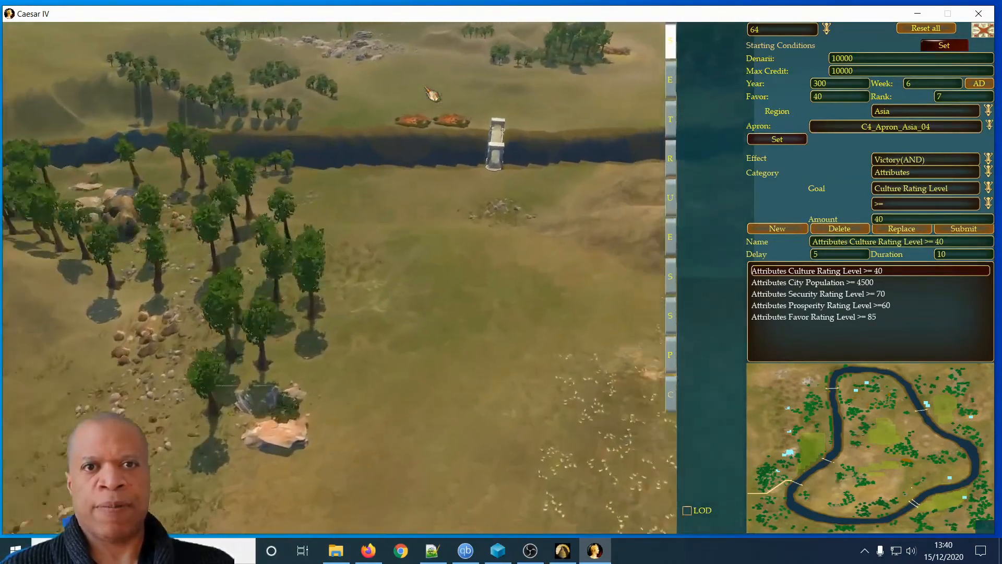
pyautogui.press('Up')
pyautogui.press('Right')
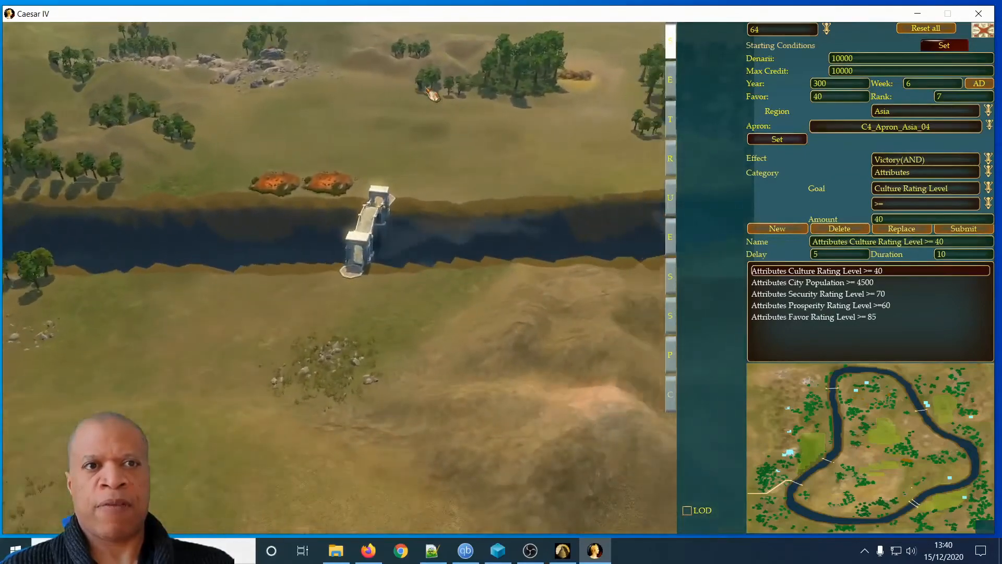
pyautogui.press('Right')
pyautogui.press('Up')
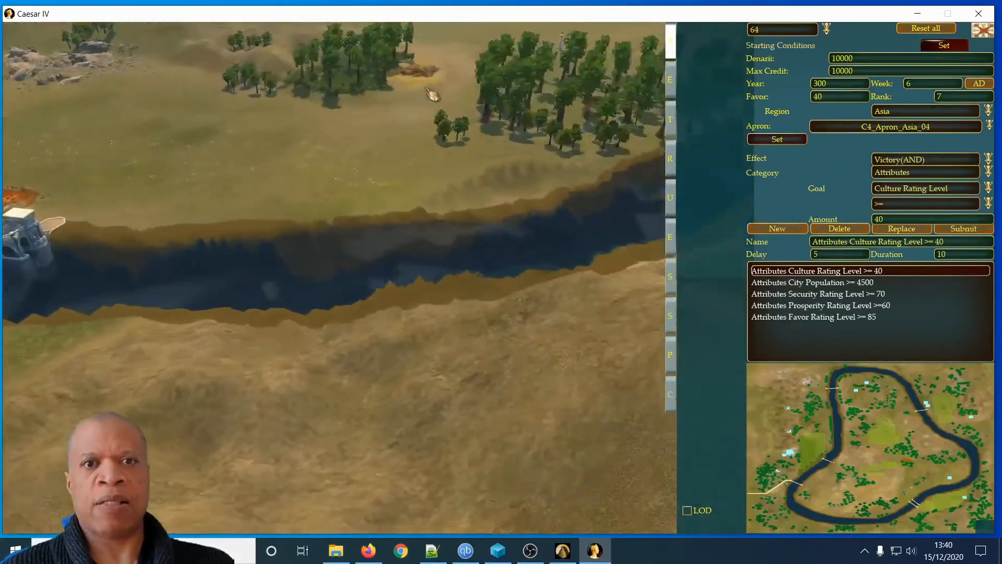
pyautogui.press('Up')
pyautogui.press('Right')
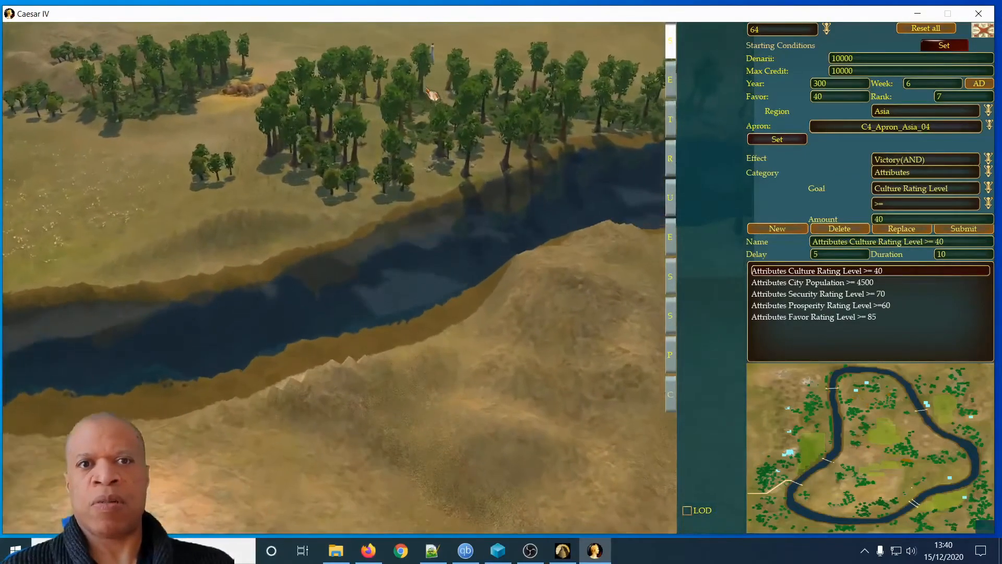
pyautogui.press('Up')
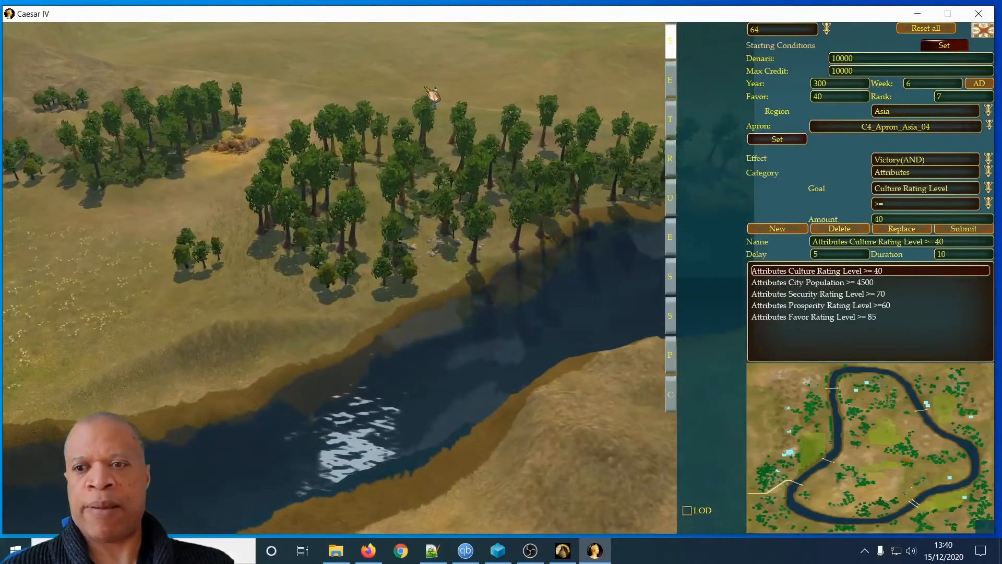
# Look over the southeastern part of the Emesa map, from the large boulders to the twin bridges.
pyautogui.click(923, 509)
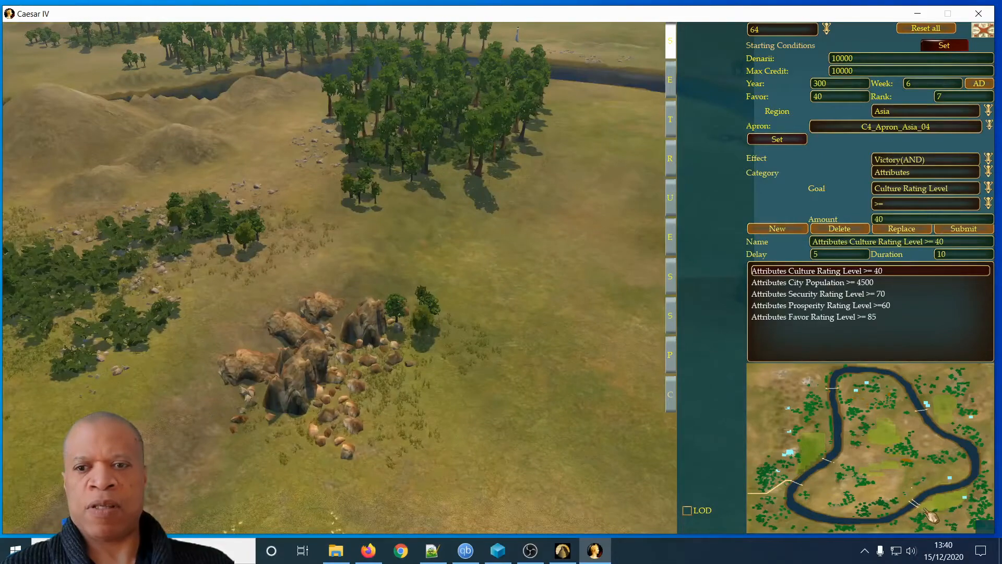
pyautogui.click(919, 498)
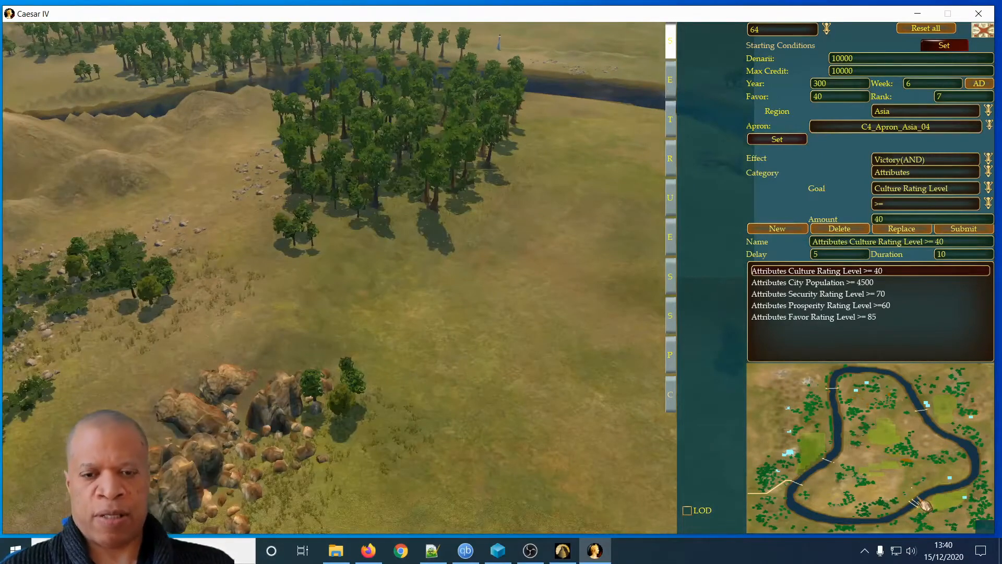
pyautogui.press('Right')
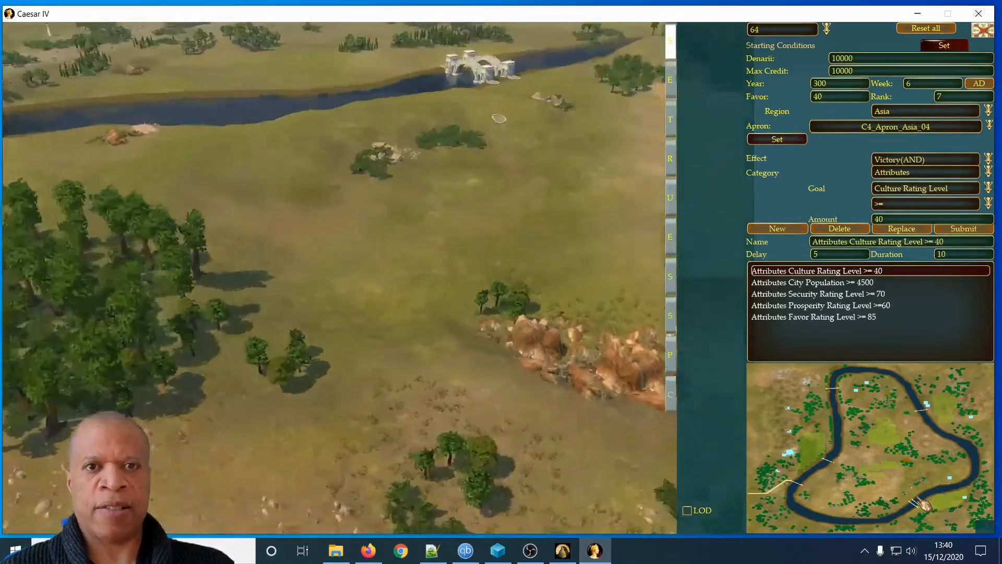
pyautogui.press('Up')
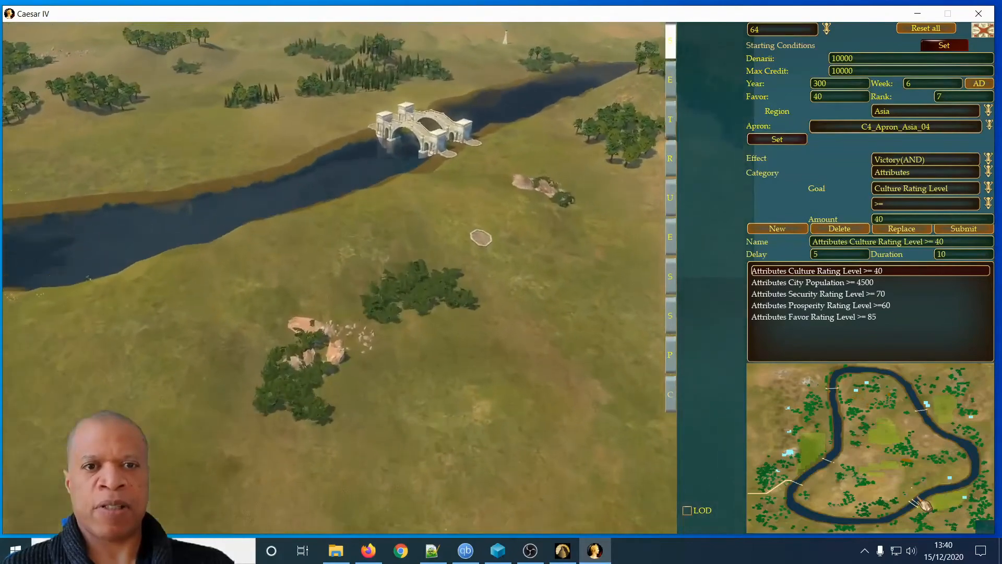
pyautogui.press('Up')
pyautogui.press('Right')
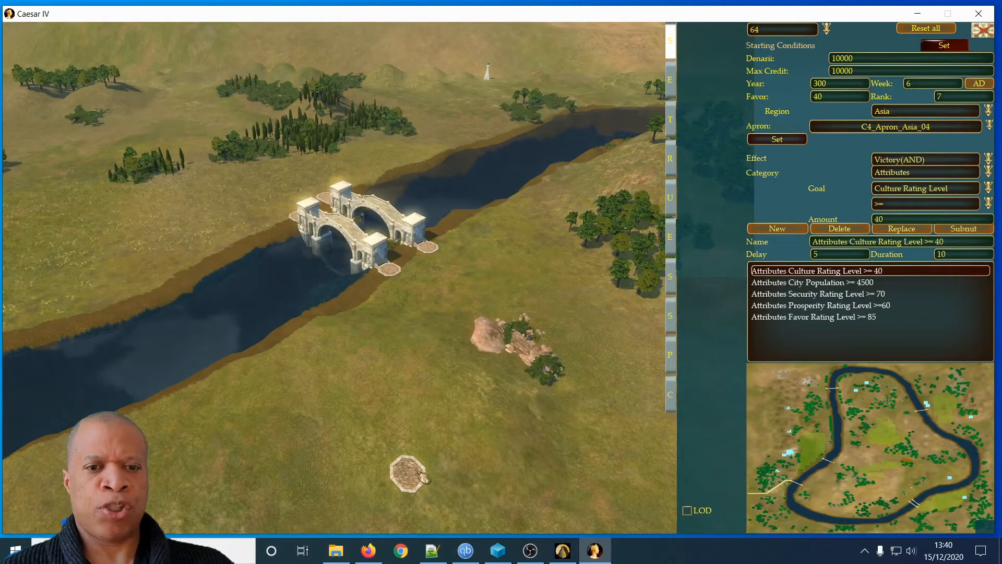
# Inspect the twin bridges from several angles, followed by the woodland and grassy plain beyond them.
pyautogui.scroll(2, 482, 318)
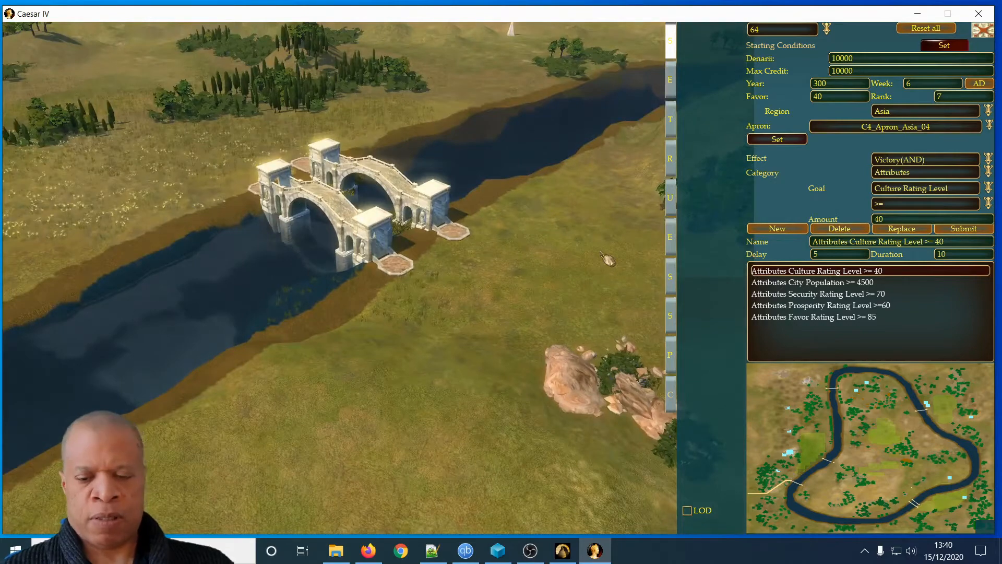
pyautogui.press('Right')
pyautogui.press('Up')
pyautogui.press('Left')
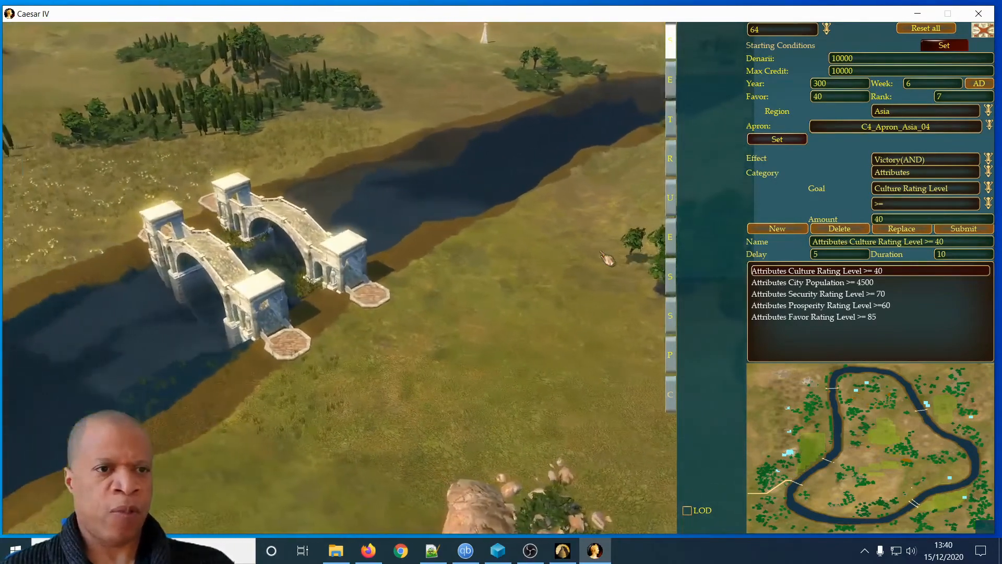
pyautogui.hotkey('ctrl', 'Right')
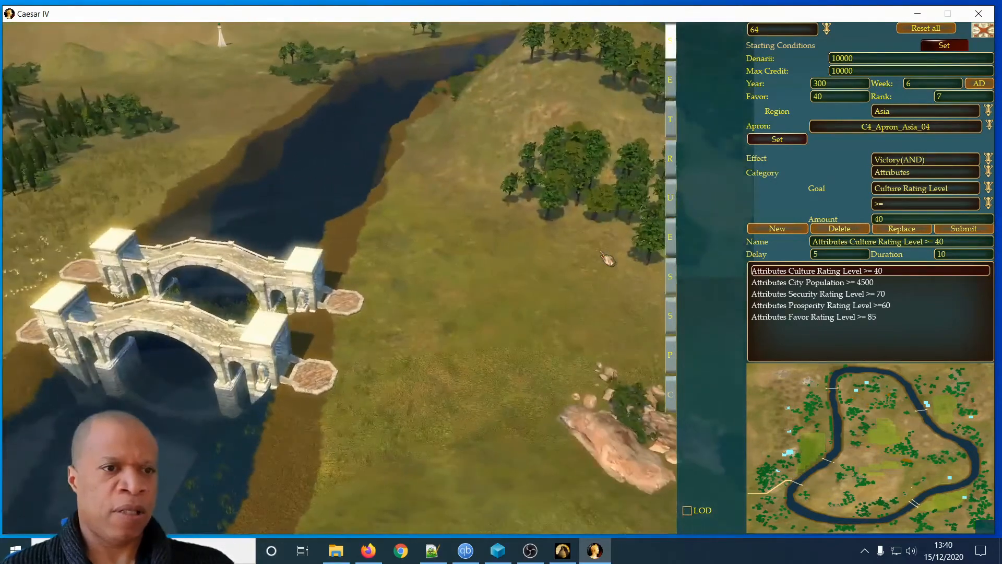
pyautogui.hotkey('ctrl', 'Left')
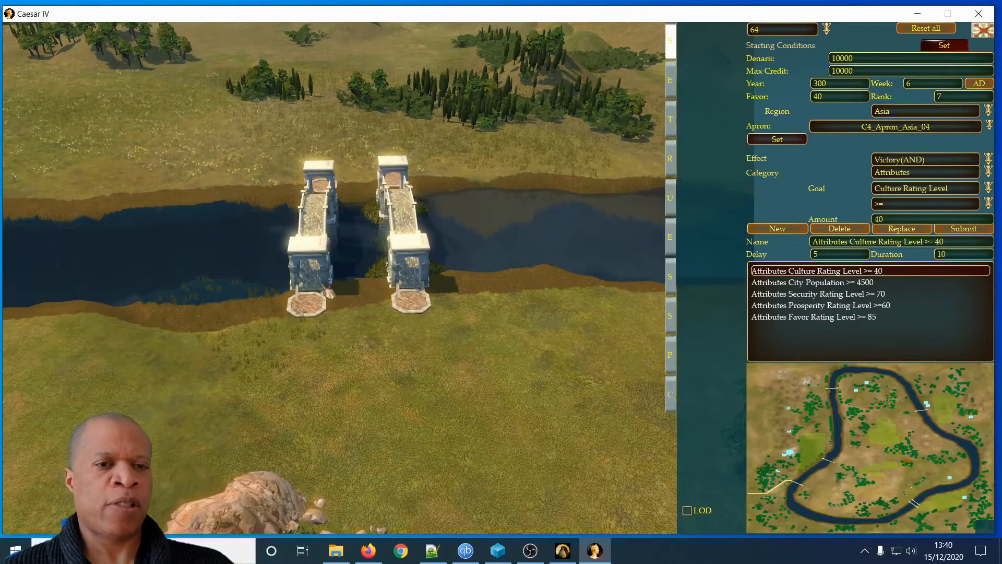
pyautogui.press('e')
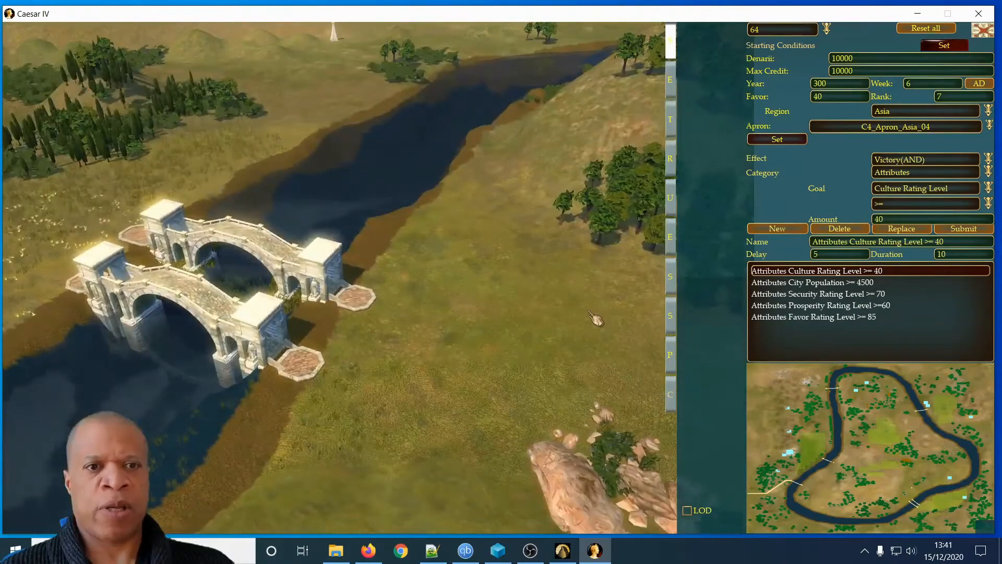
pyautogui.press('Left')
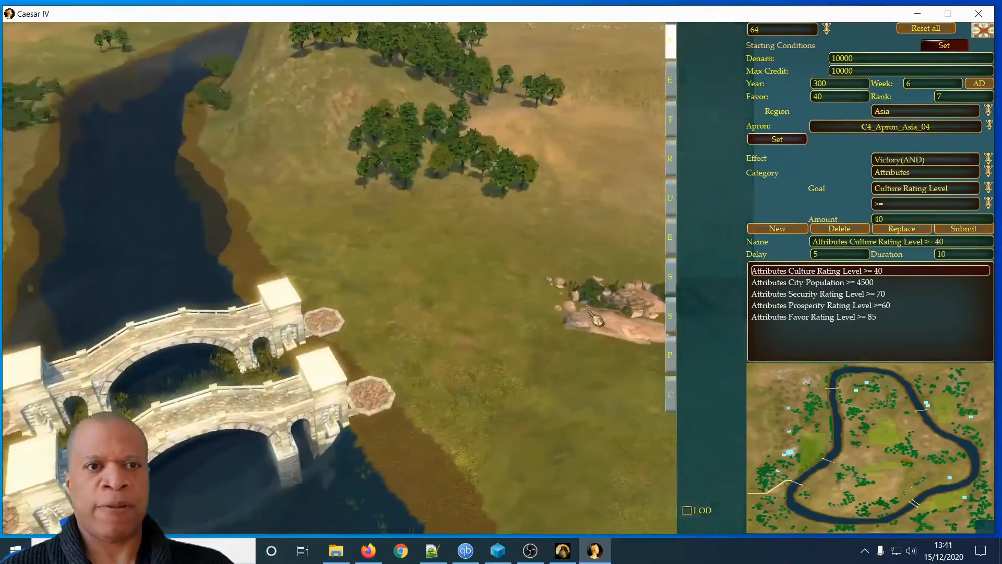
pyautogui.press('Up')
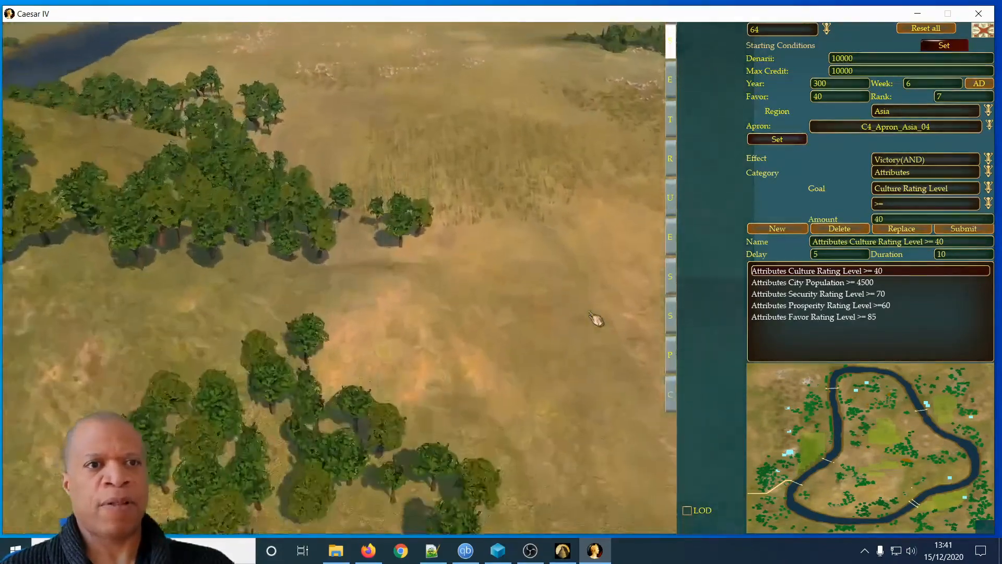
pyautogui.press('Up')
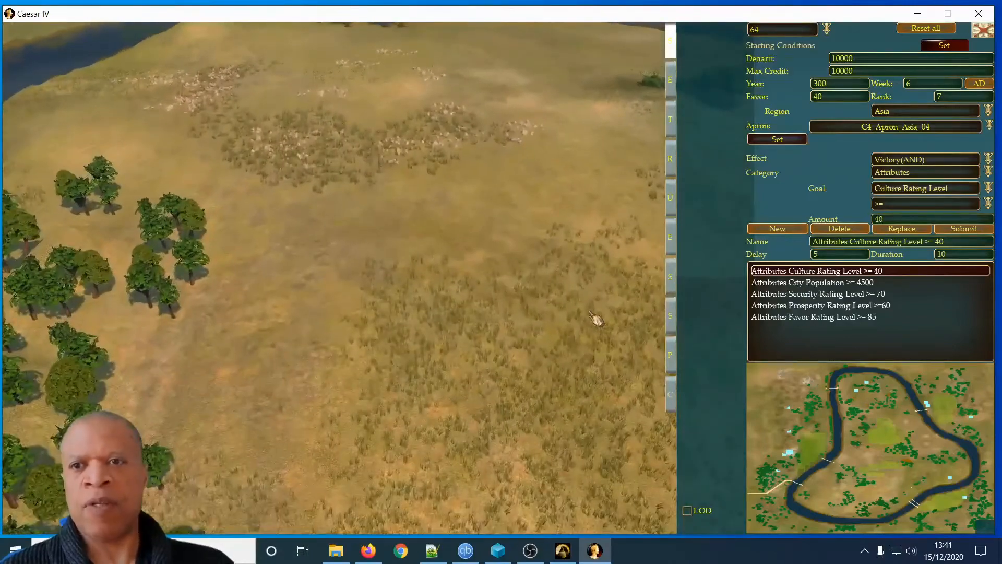
# Review the empire-map settings of Emesa, Teos, Dendera and Petra.
pyautogui.click(671, 238)
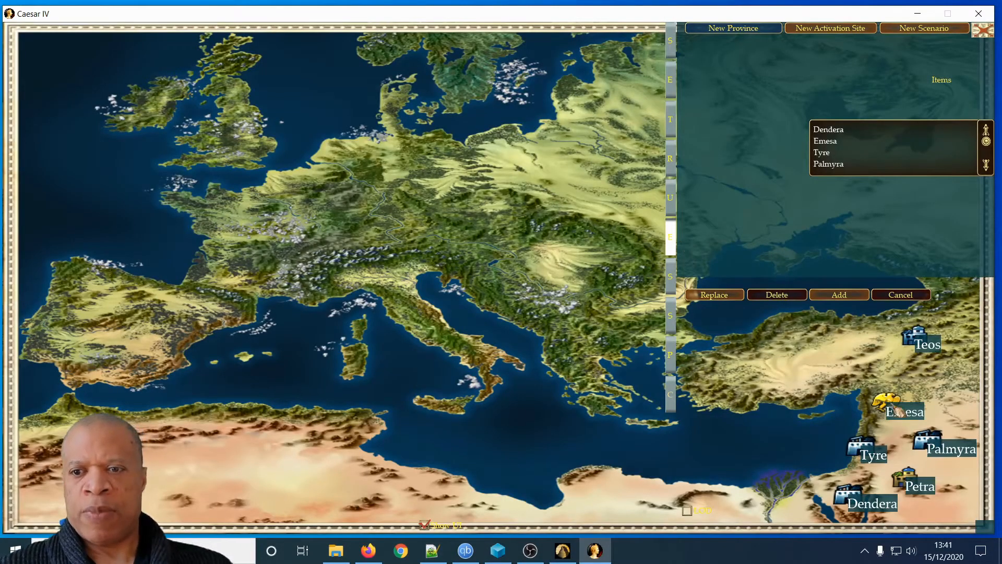
pyautogui.moveTo(878, 405)
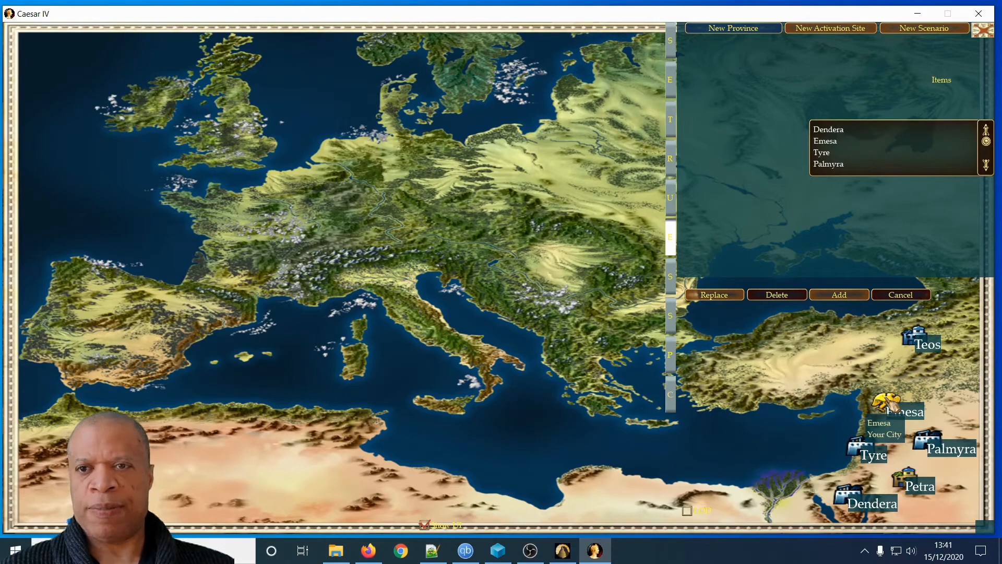
pyautogui.click(891, 404)
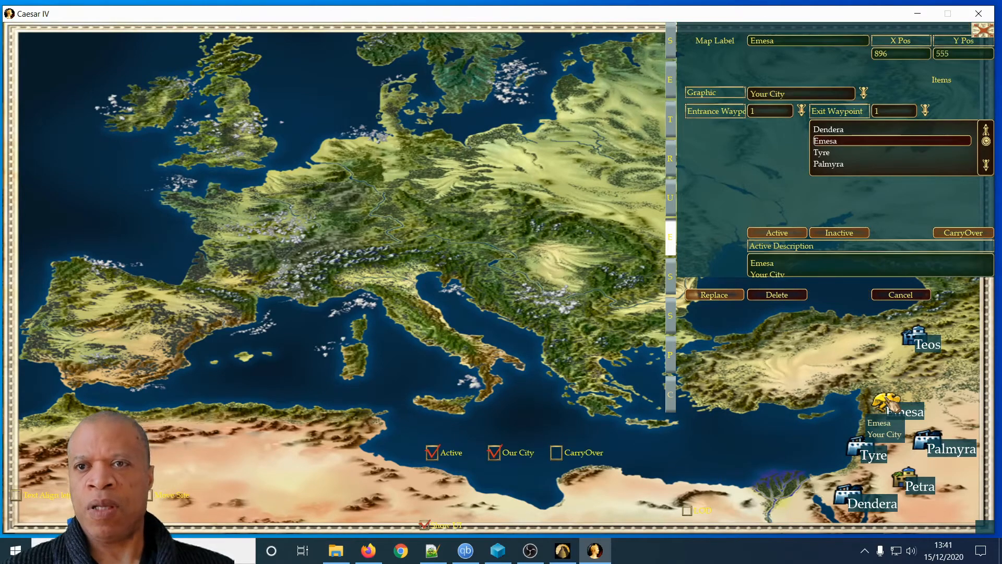
pyautogui.click(924, 344)
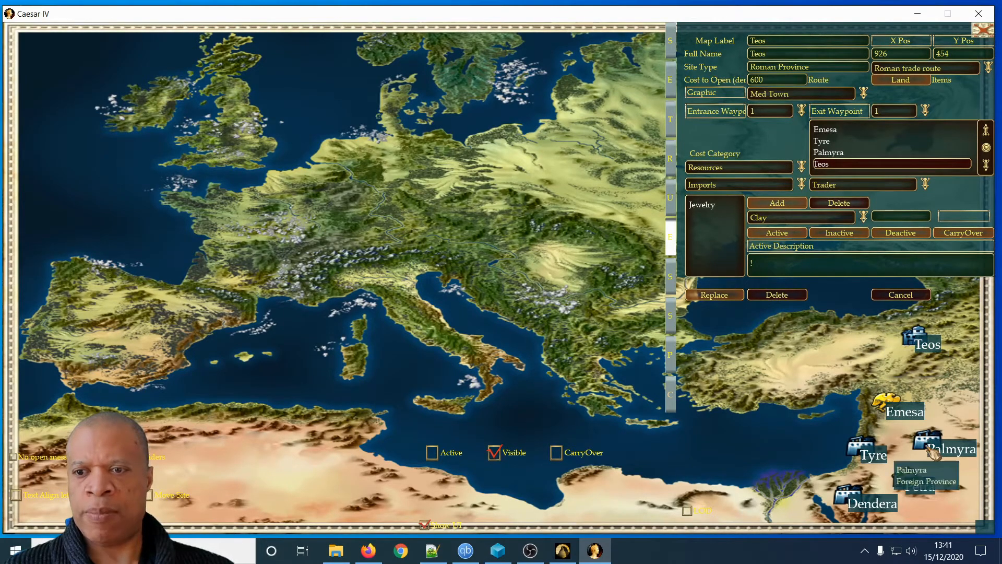
pyautogui.click(844, 504)
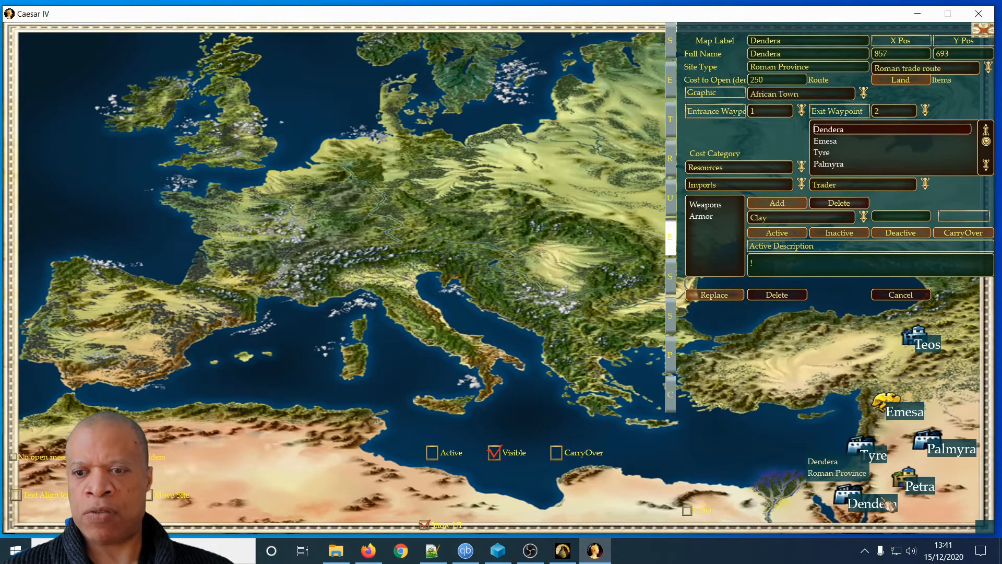
pyautogui.click(916, 487)
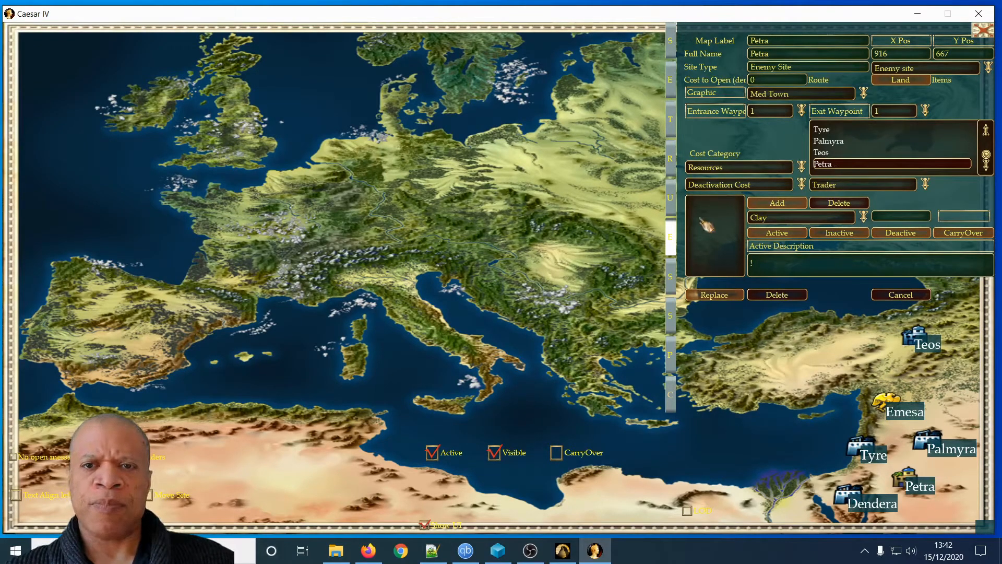
# Check the scenario's story and instructions, and review Tyre's trade settings on the empire map.
pyautogui.click(672, 277)
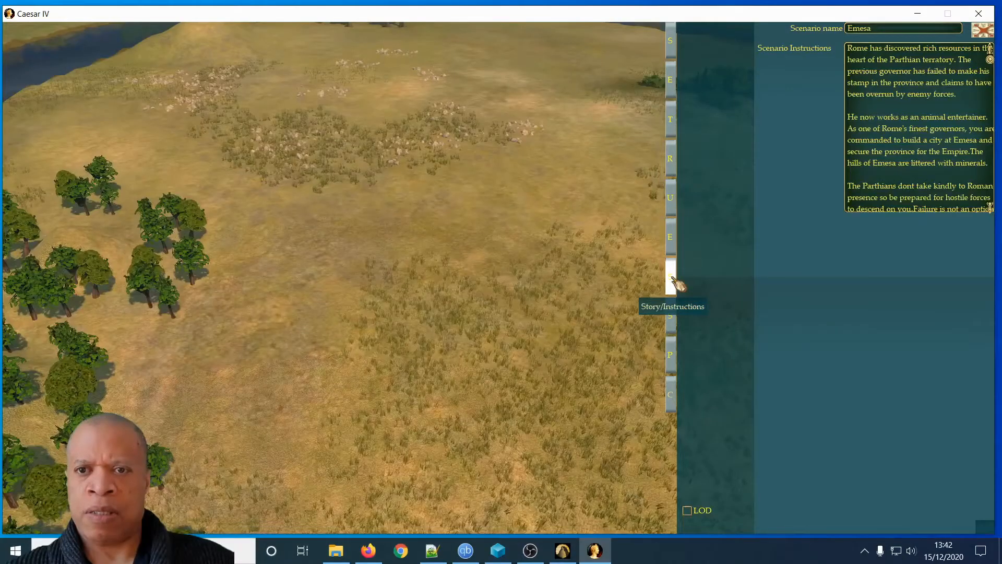
pyautogui.click(674, 249)
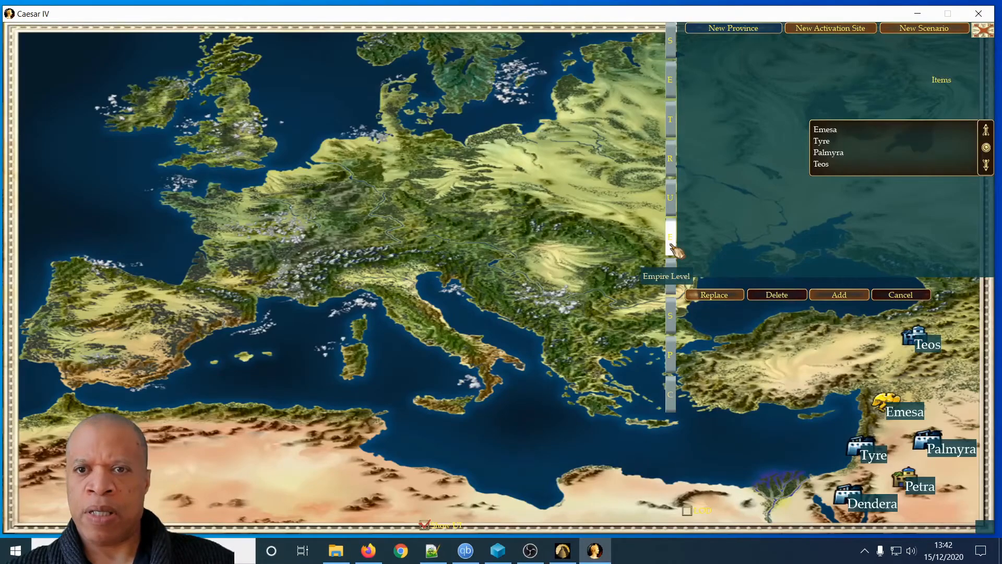
pyautogui.click(829, 139)
pyautogui.click(830, 142)
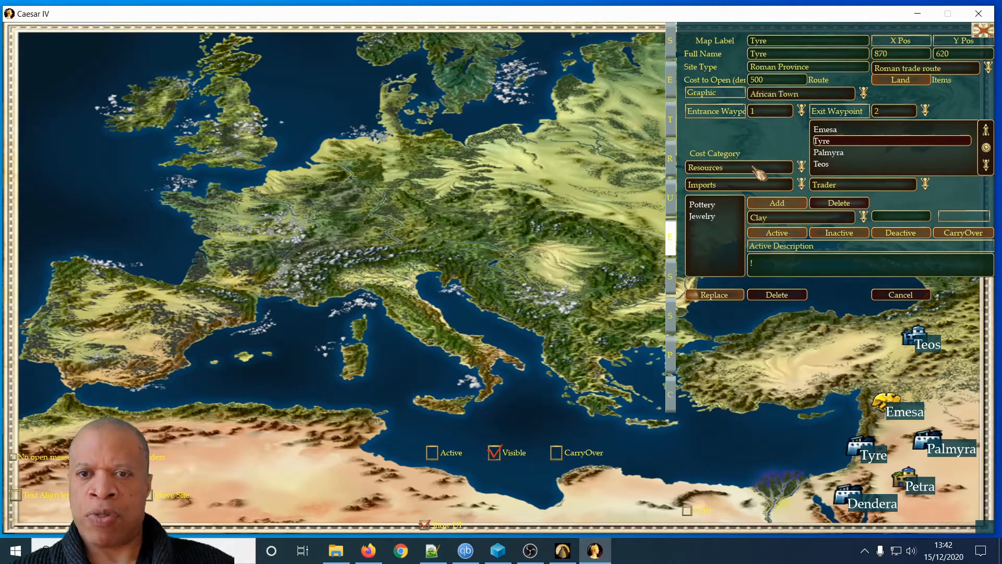
# Review Tyre's imports on the empire map, including the pottery entry.
pyautogui.click(754, 185)
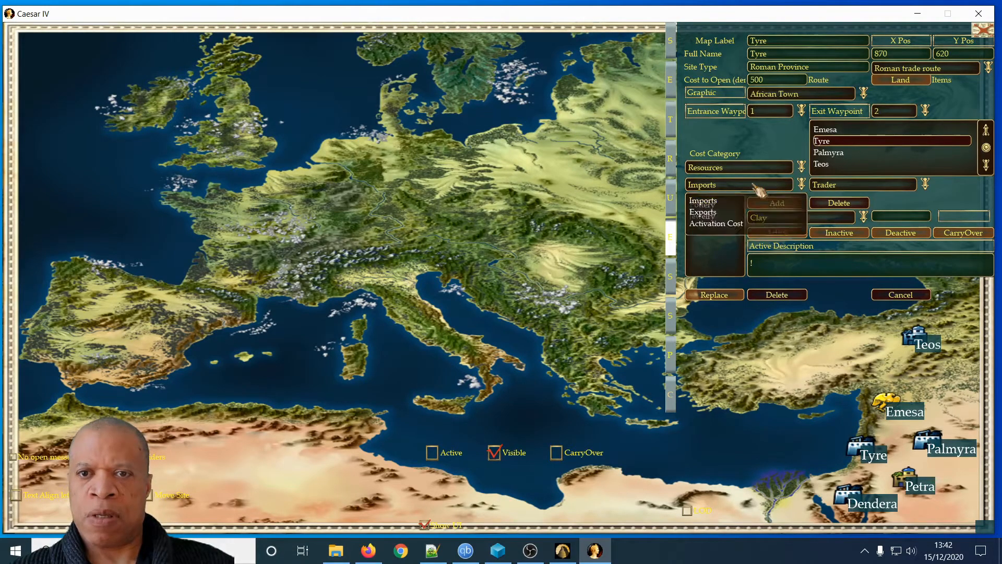
pyautogui.click(715, 211)
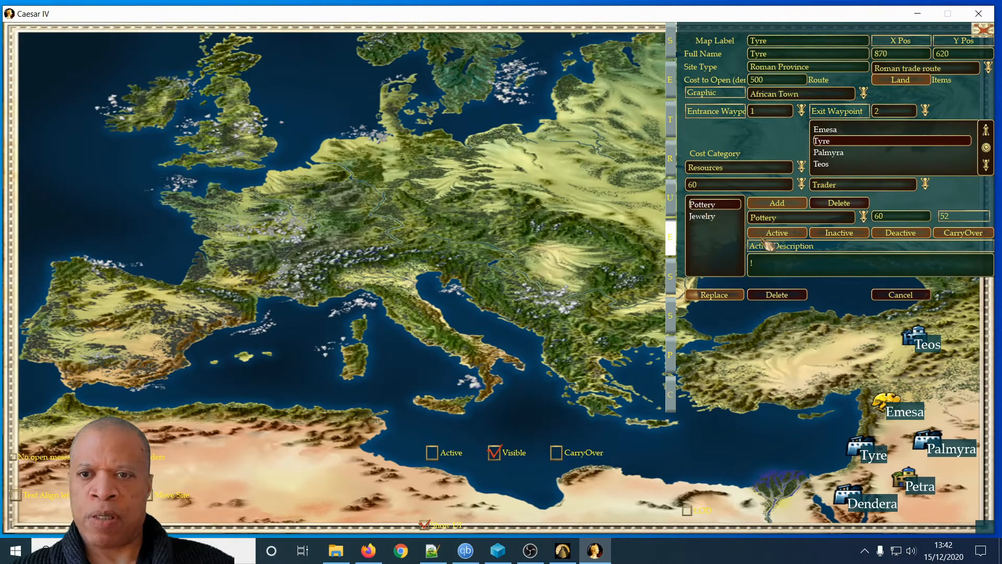
pyautogui.click(851, 221)
pyautogui.click(853, 227)
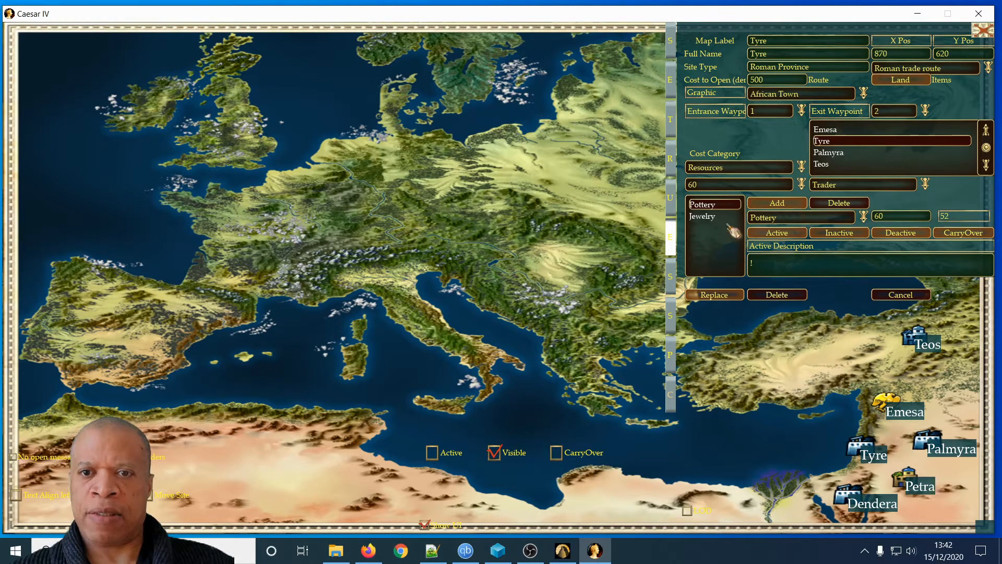
# Add iron with an amount of 20 to Tyre's imports and check the new entry.
pyautogui.click(709, 217)
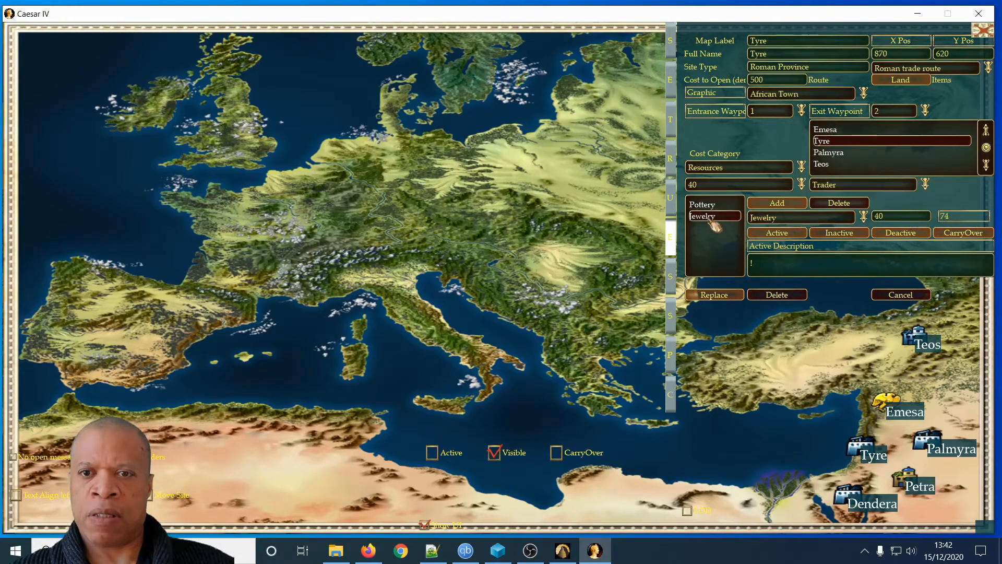
pyautogui.click(850, 223)
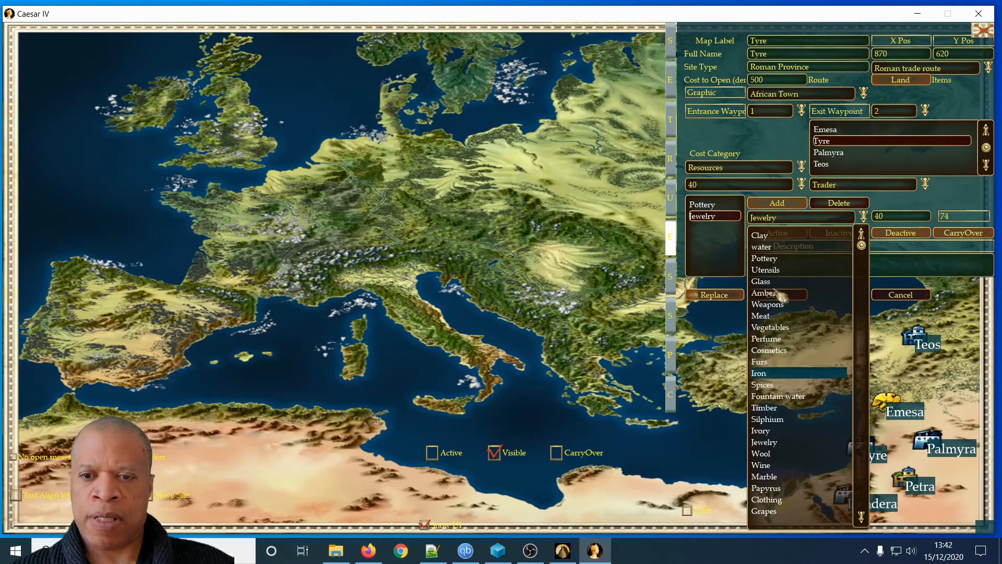
pyautogui.click(767, 374)
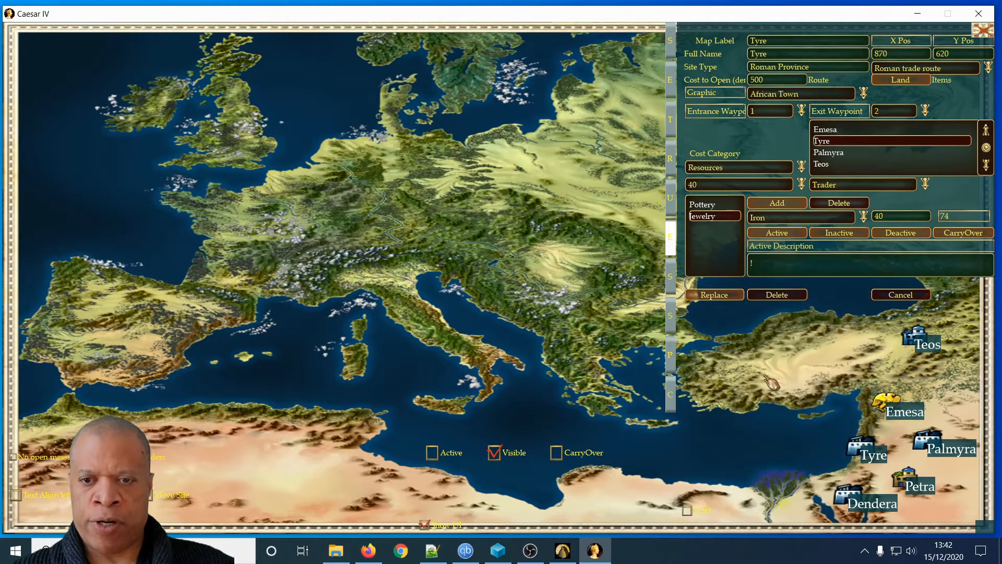
pyautogui.moveTo(886, 215); pyautogui.dragTo(861, 216)
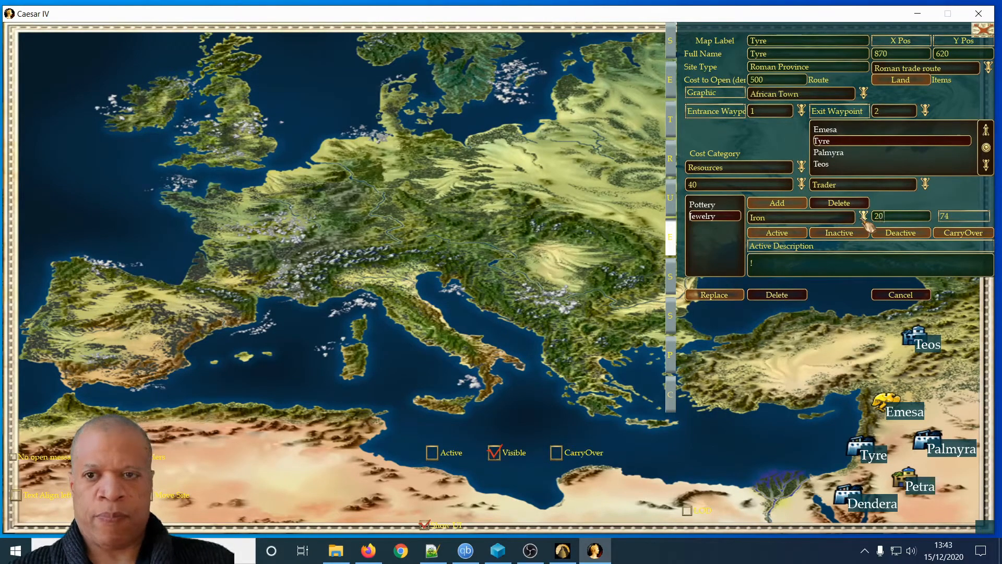
pyautogui.click(794, 207)
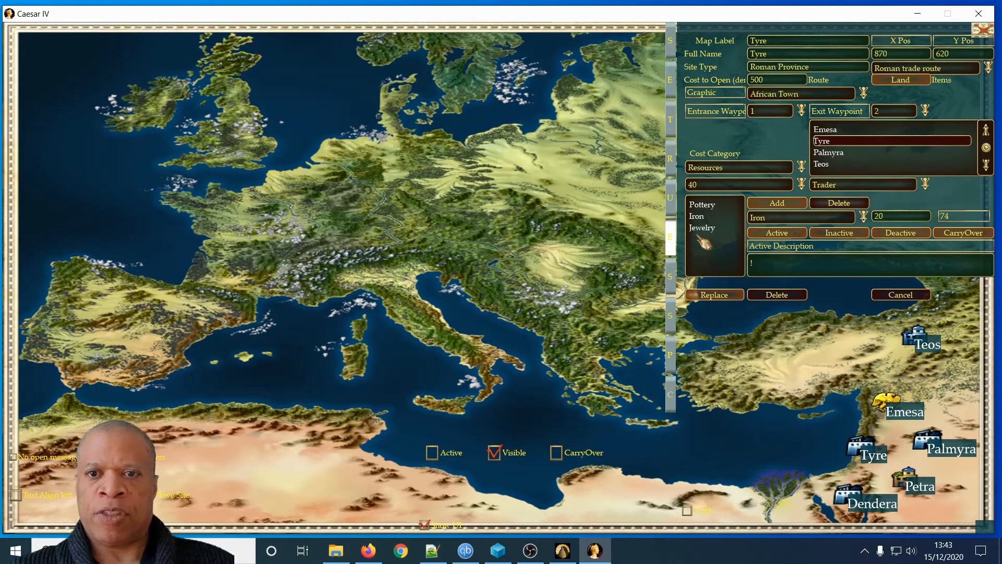
pyautogui.click(701, 216)
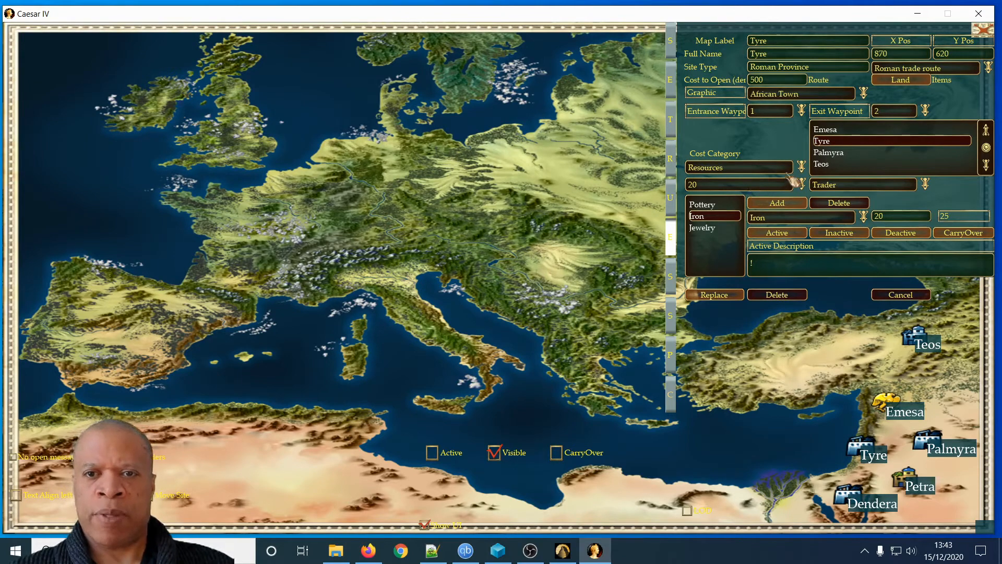
# Review Tyre's exports in the resources cost category, including the glass entry.
pyautogui.click(801, 167)
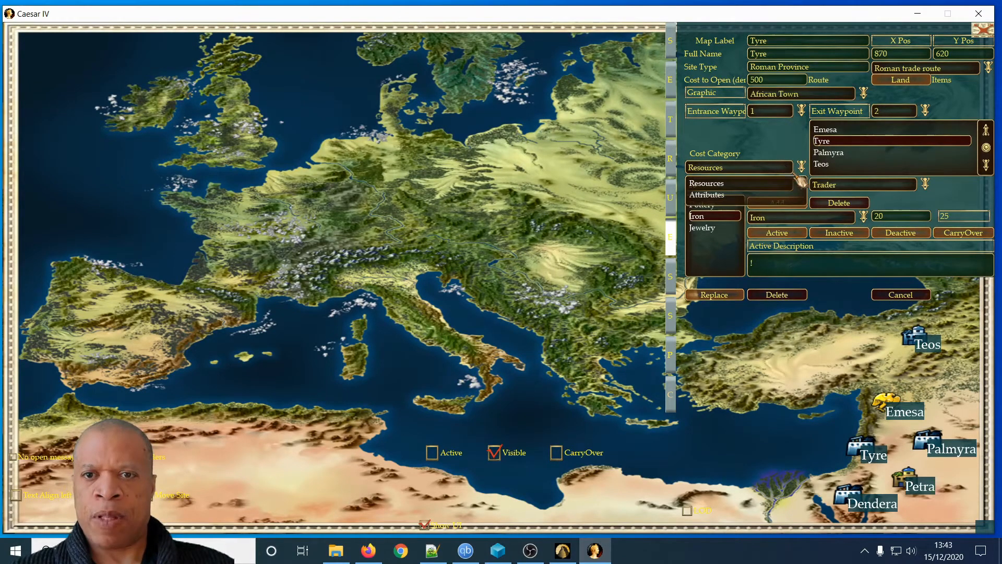
pyautogui.click(793, 183)
pyautogui.click(799, 183)
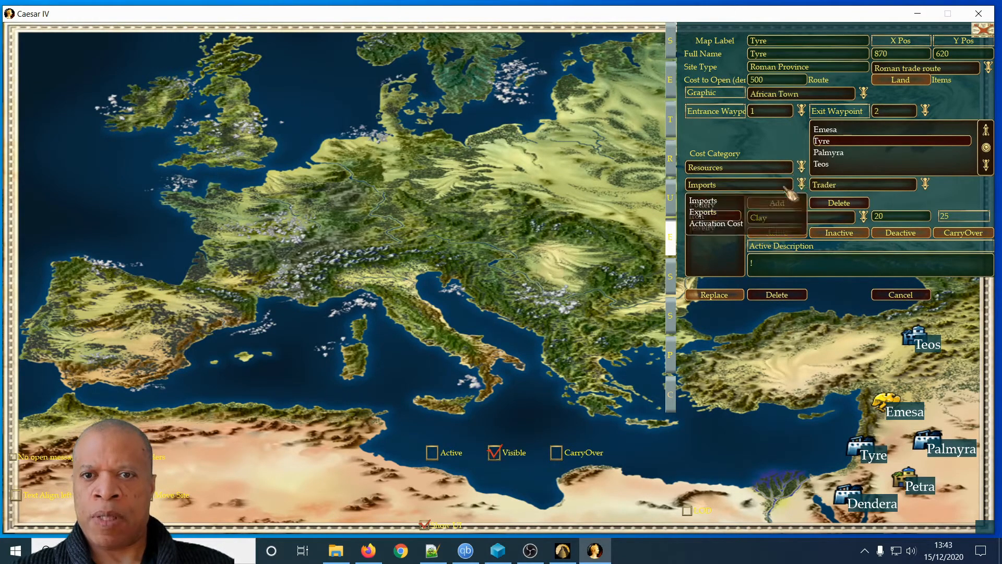
pyautogui.click(710, 208)
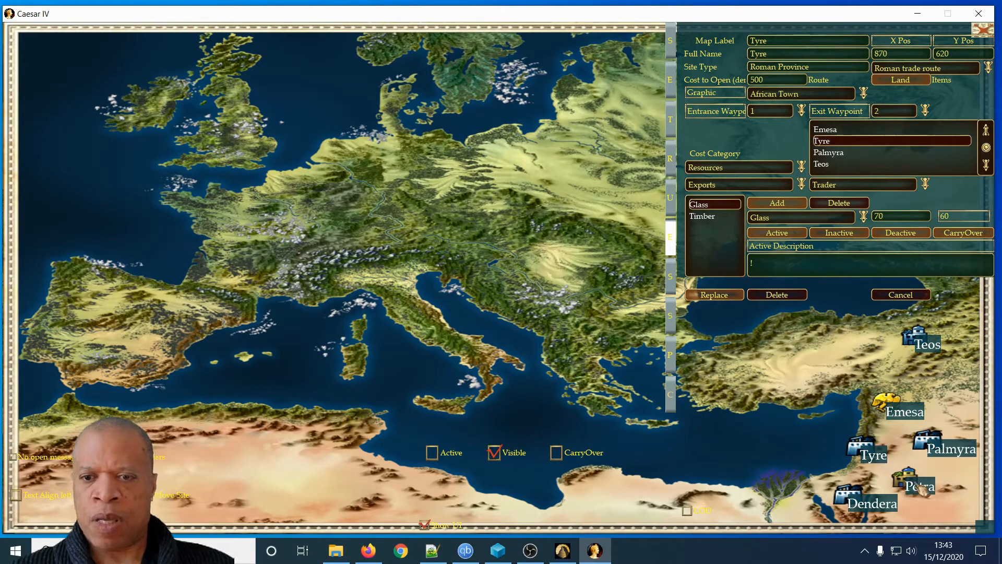
# Look over the Emesa scenario's instructions, its aftermath text and the list of enabled conditions.
pyautogui.click(671, 277)
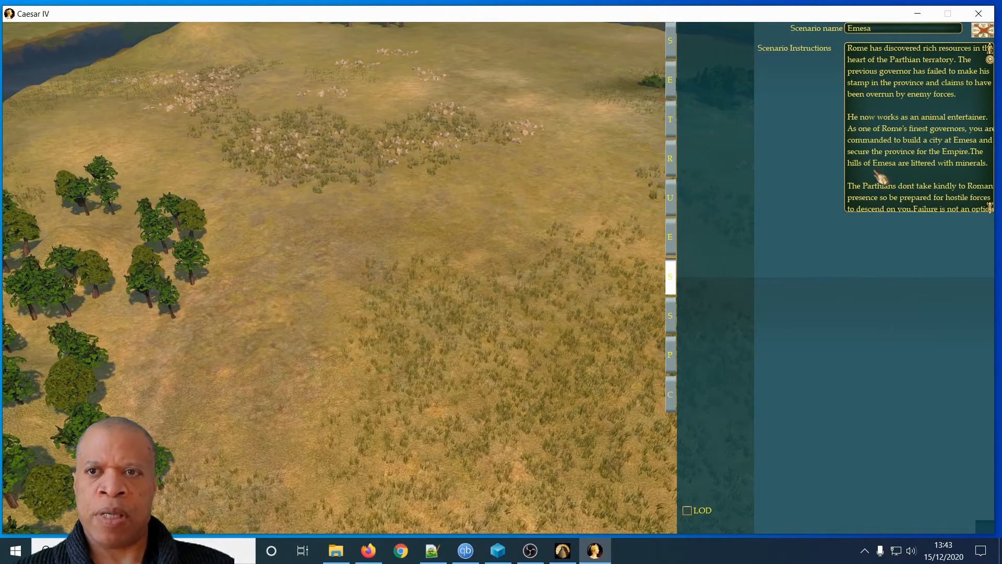
pyautogui.click(672, 316)
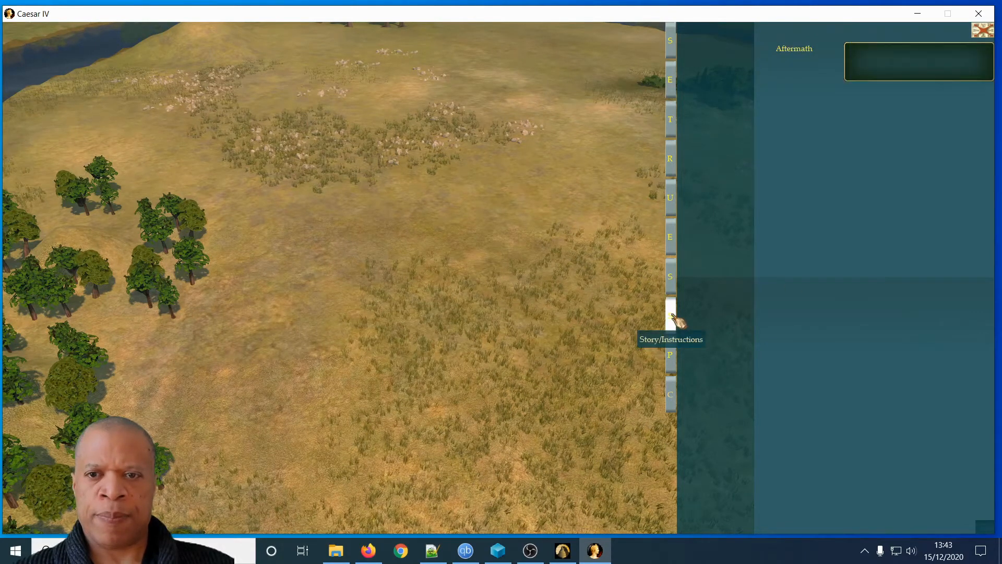
pyautogui.click(673, 354)
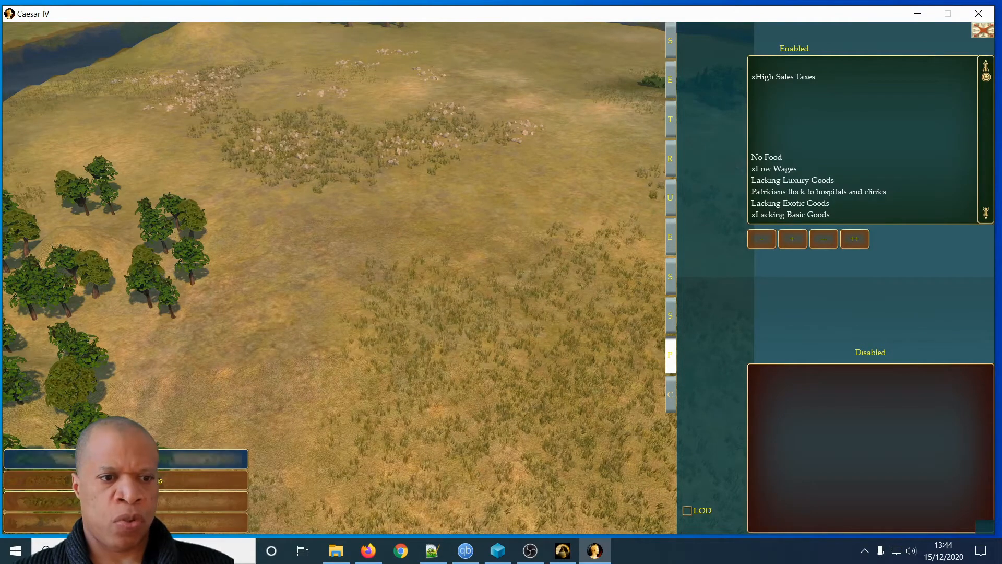
# Disable the Cattle farm in the scenario's list of permitted buildings.
pyautogui.click(160, 480)
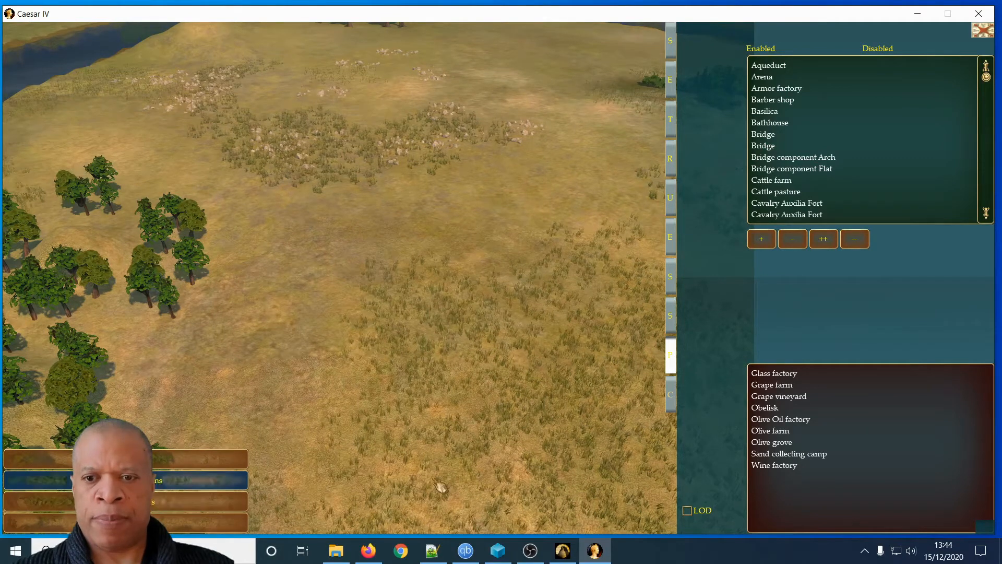
pyautogui.click(789, 375)
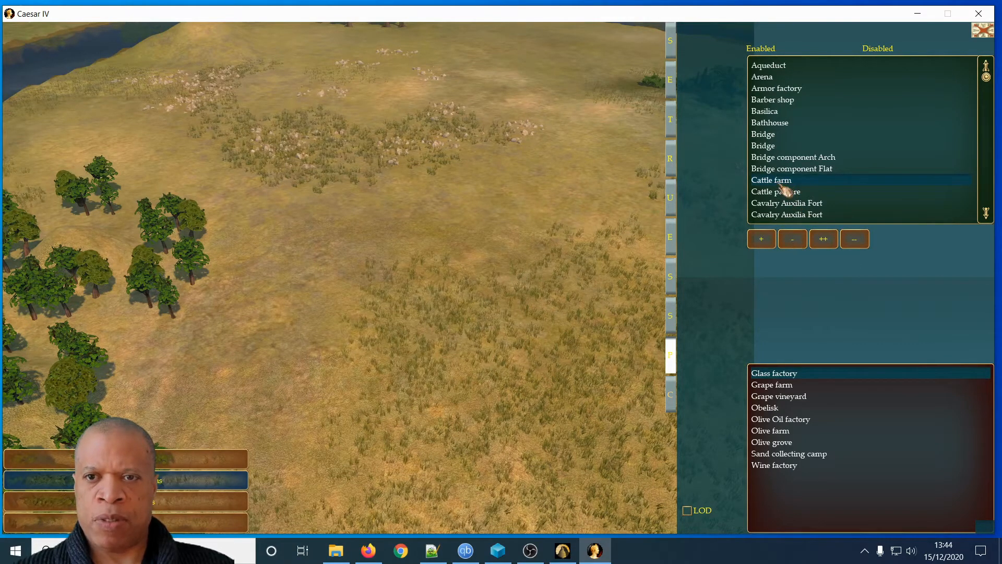
pyautogui.click(793, 240)
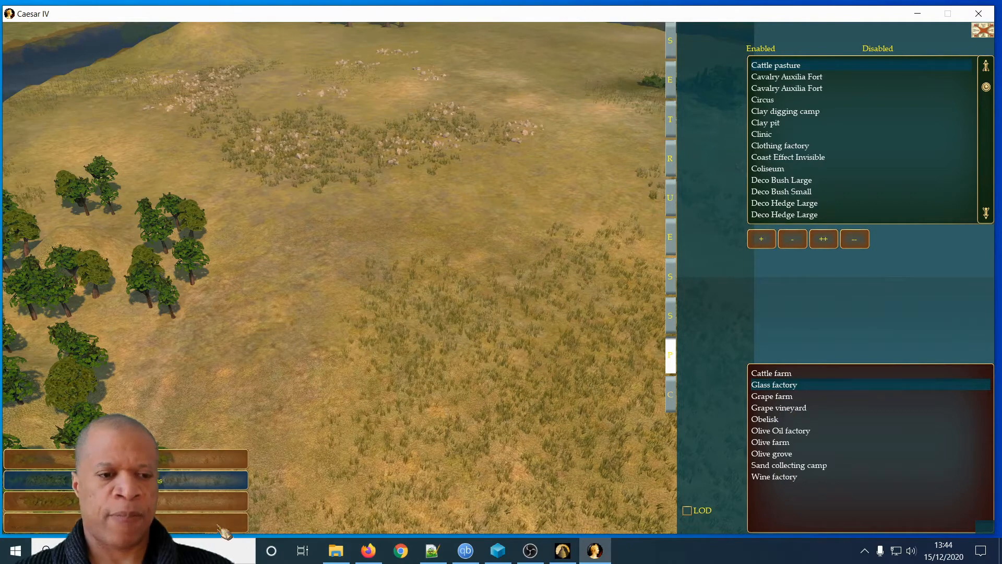
# Change the message heading of the REQ_J jewelry request to "Request For Jewelry. I want it now !!!!".
pyautogui.click(203, 501)
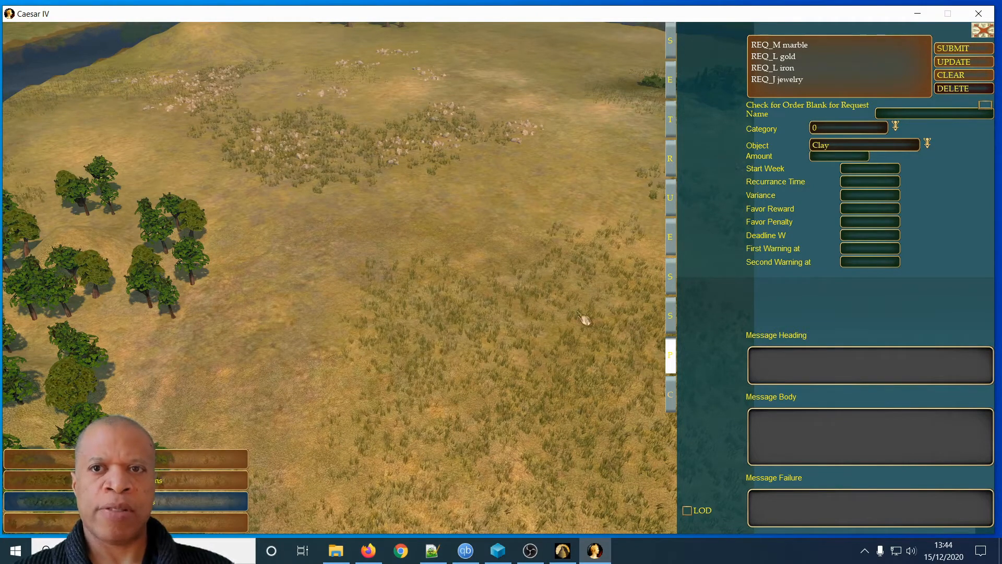
pyautogui.click(777, 81)
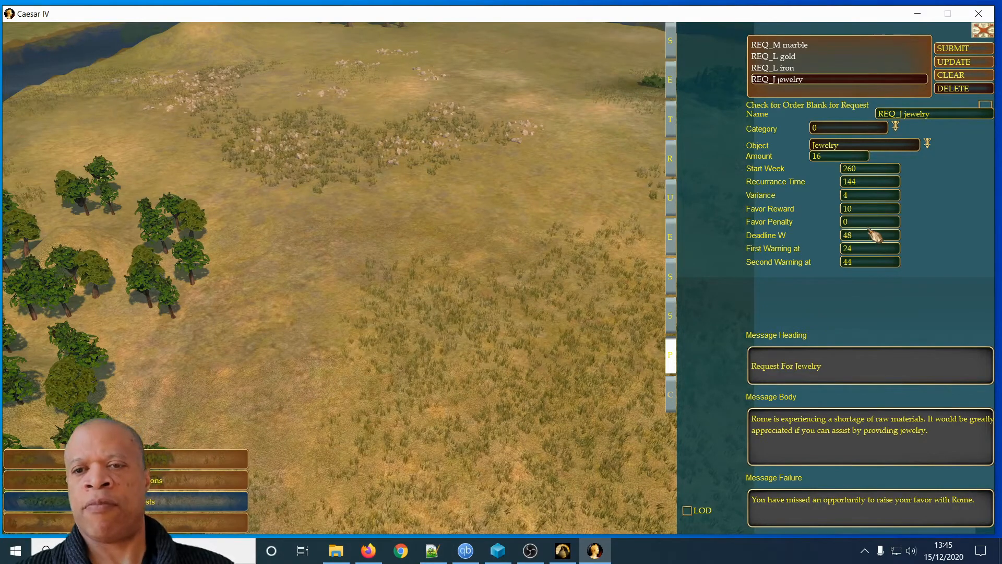
pyautogui.click(841, 376)
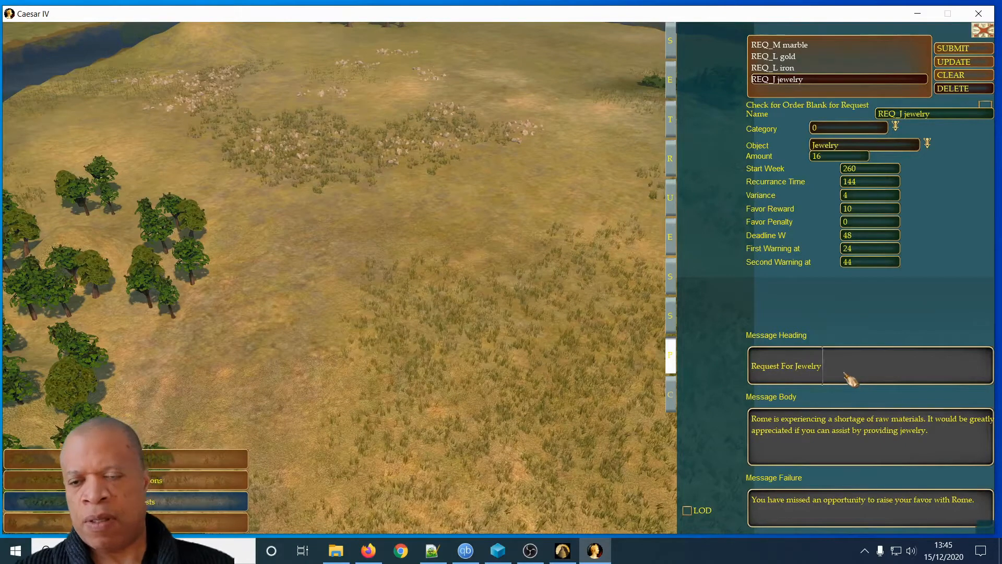
pyautogui.write('.')
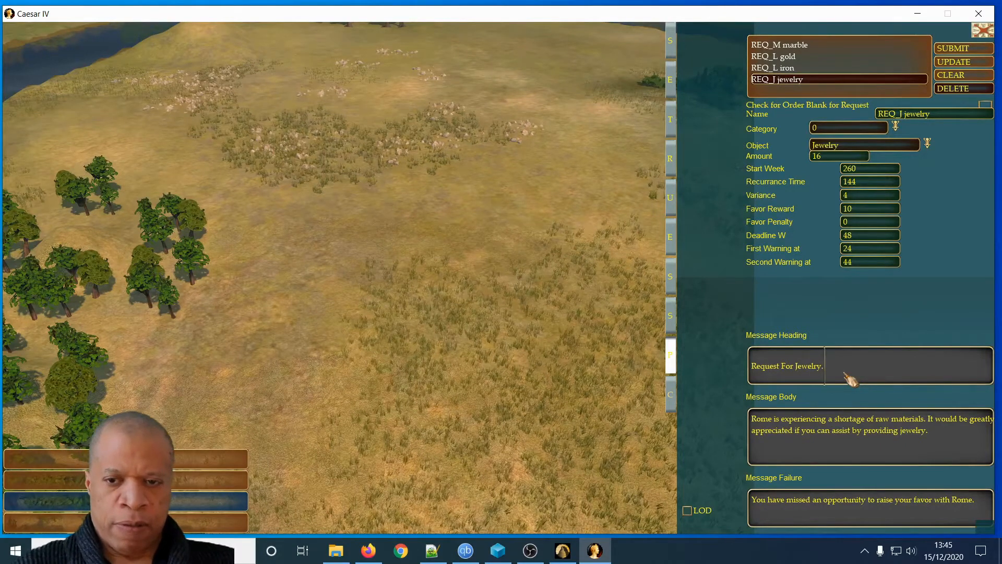
pyautogui.write(' I')
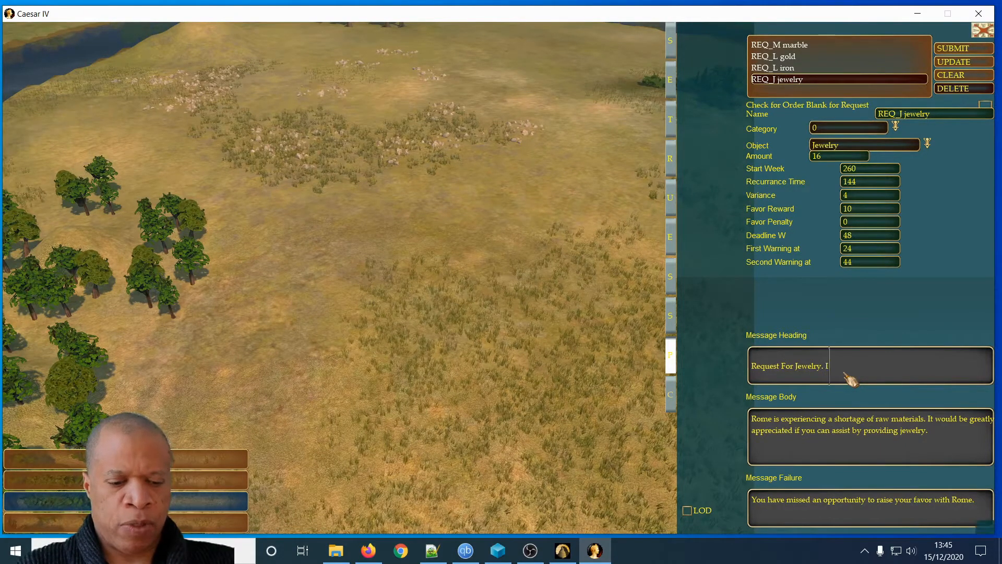
pyautogui.write(' want it now')
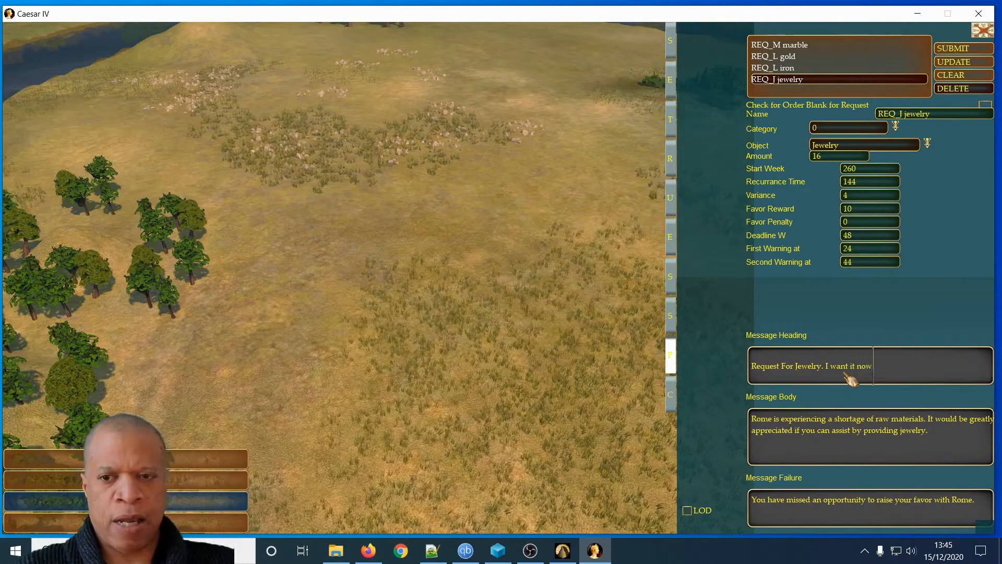
pyautogui.write(' !!!!')
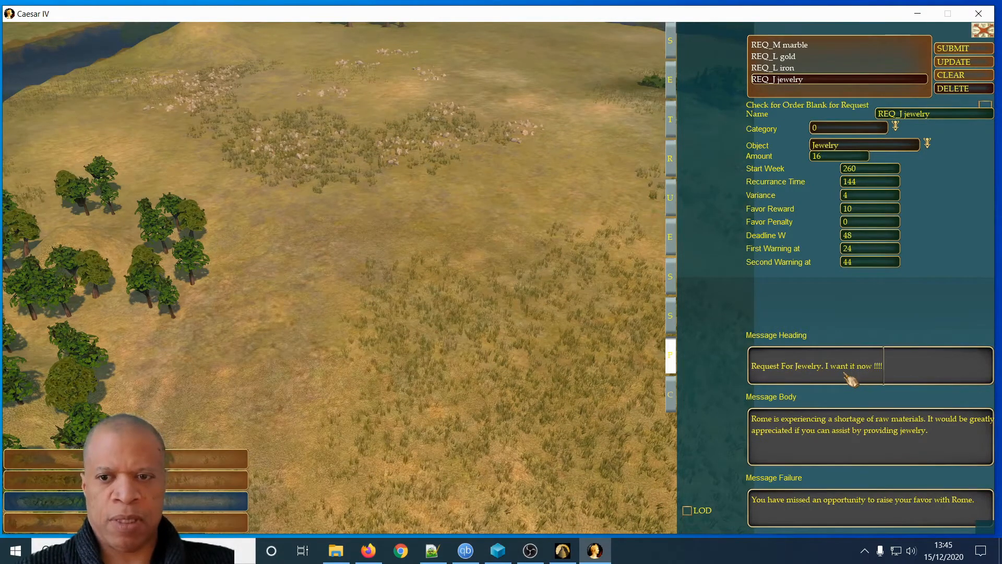
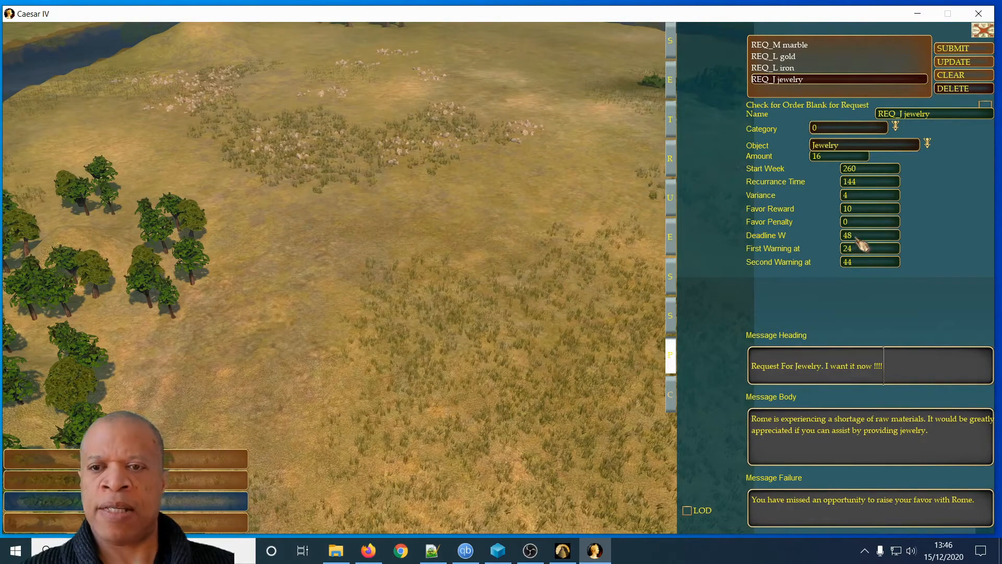
# Examine the jewelry request's deadline and its first and second warning settings.
pyautogui.click(843, 236)
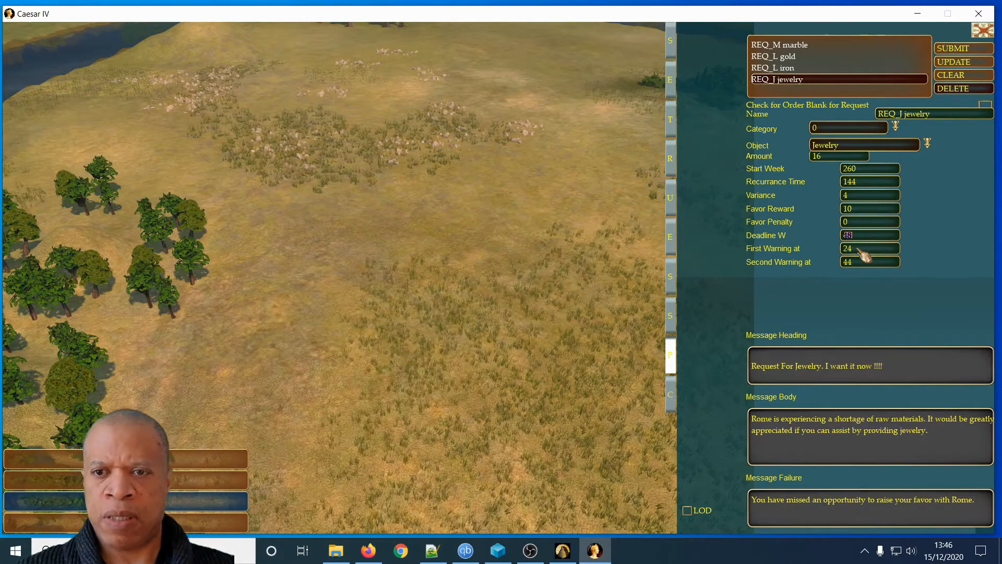
pyautogui.click(861, 265)
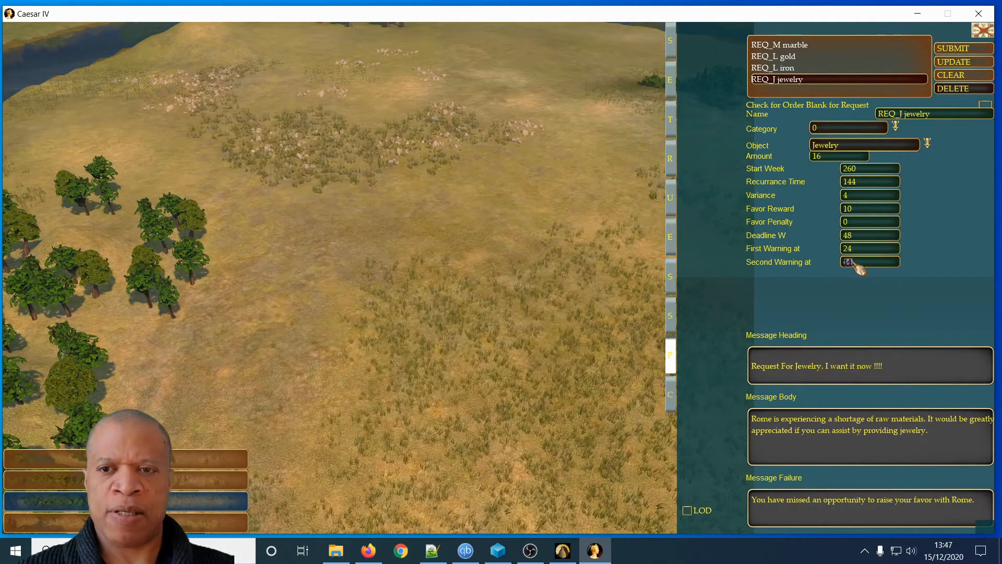
pyautogui.doubleClick(855, 265)
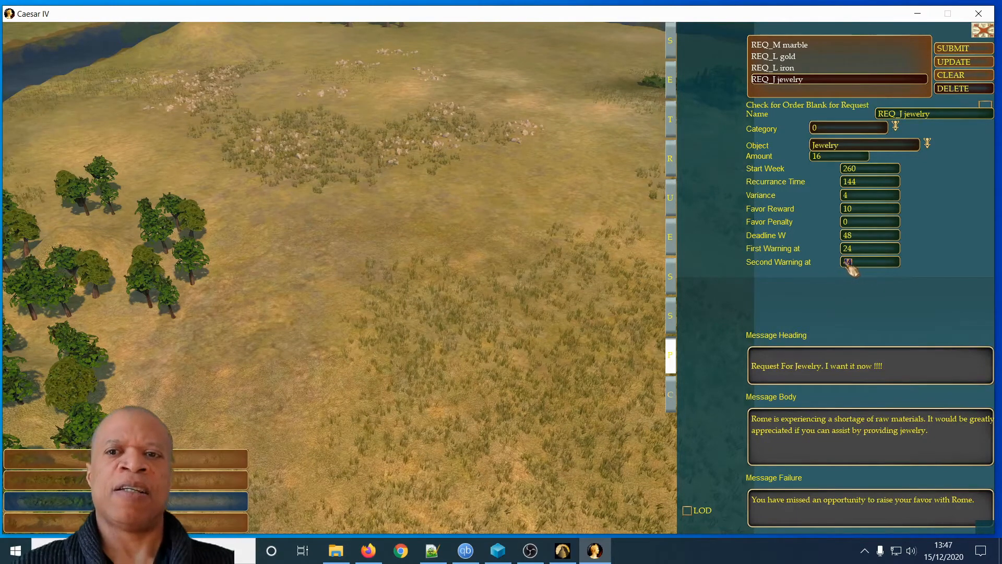
pyautogui.doubleClick(846, 250)
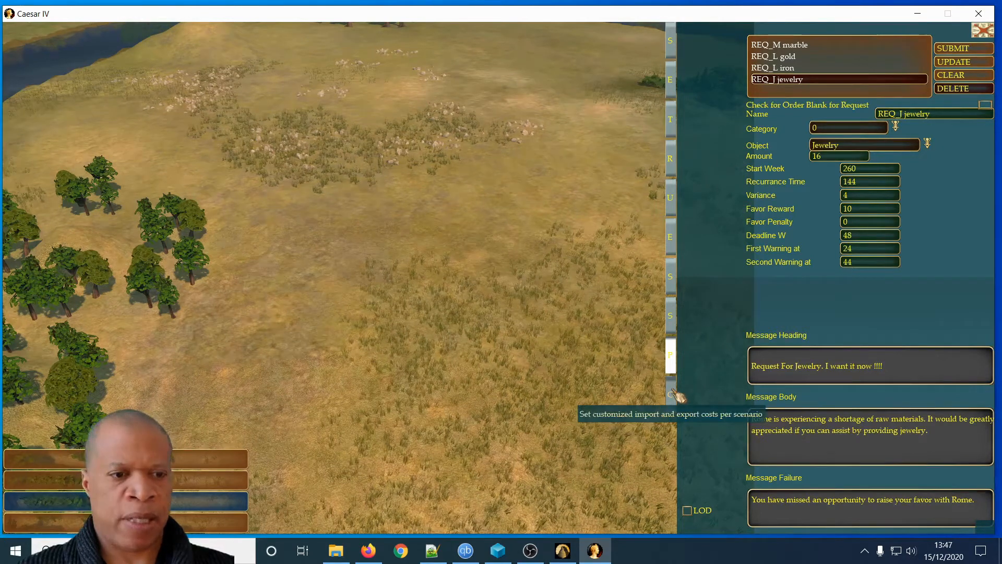
# Set the scenario's small favor to Manuscript (small).
pyautogui.click(134, 522)
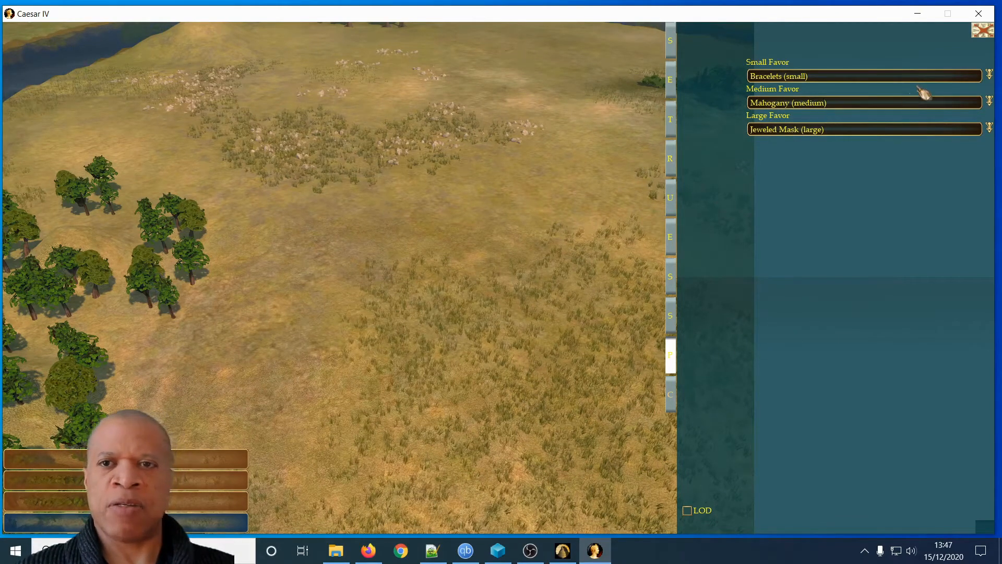
pyautogui.click(861, 85)
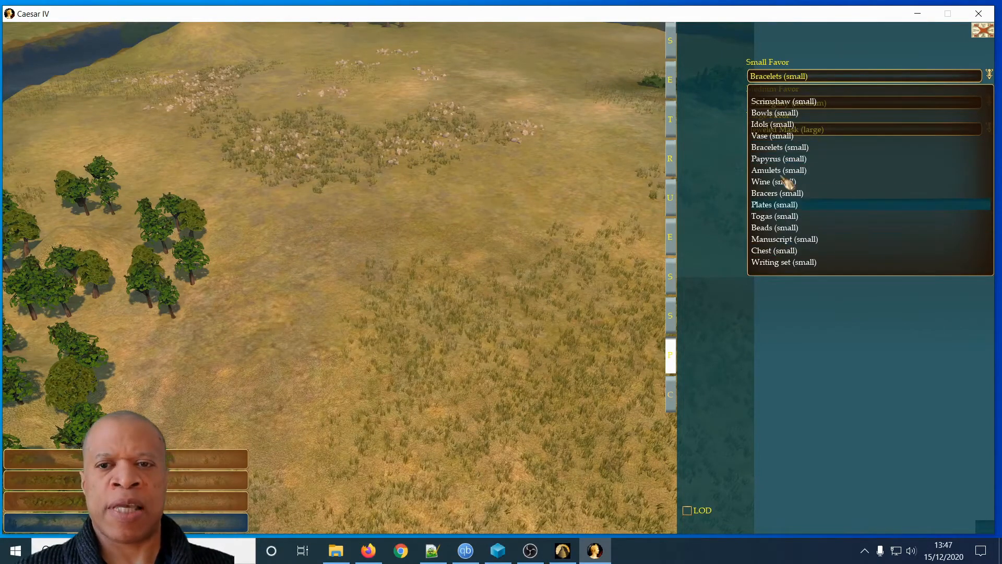
pyautogui.click(783, 240)
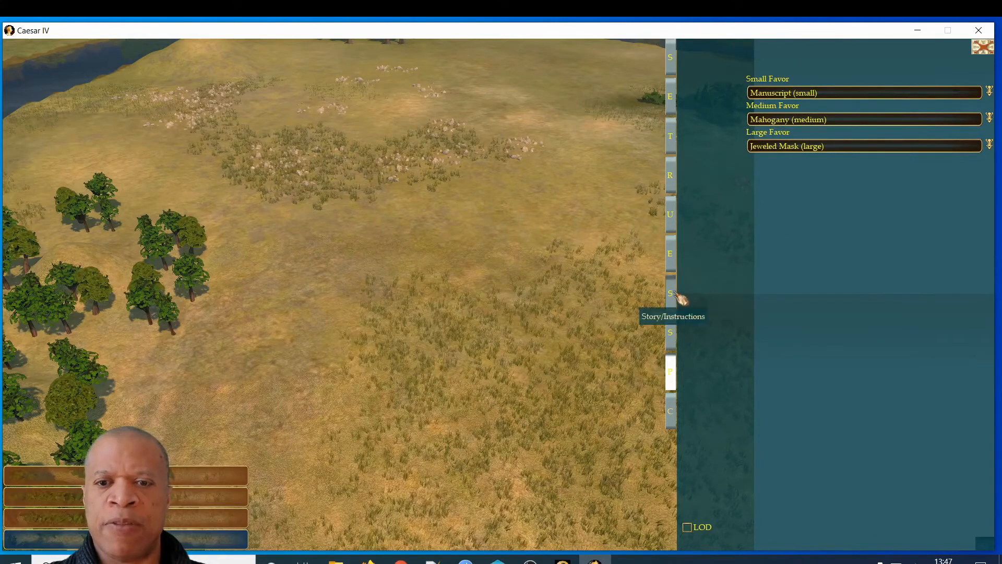
# Exit the scenario editor to the main menu from the empire map without saving the scenario.
pyautogui.click(677, 263)
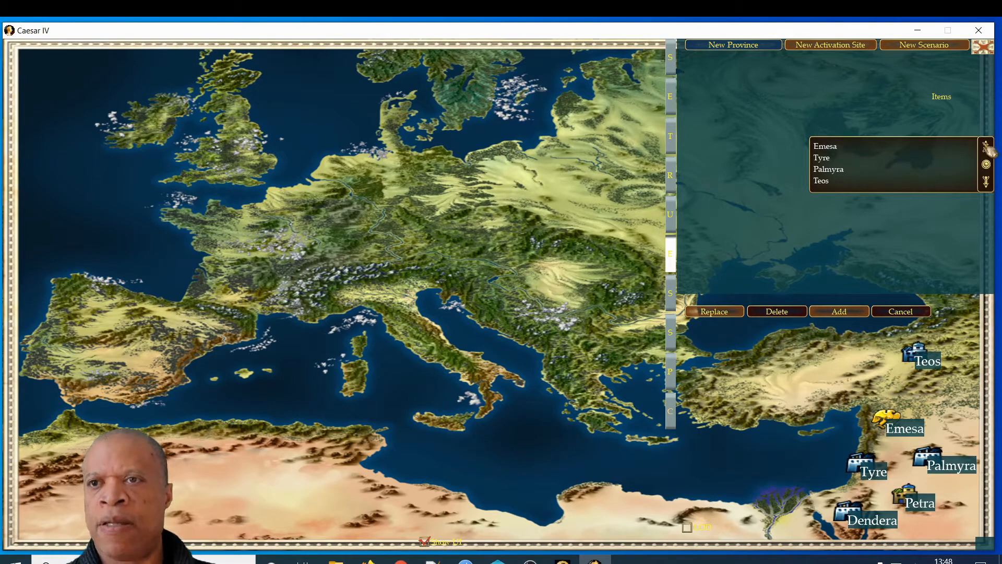
pyautogui.click(984, 48)
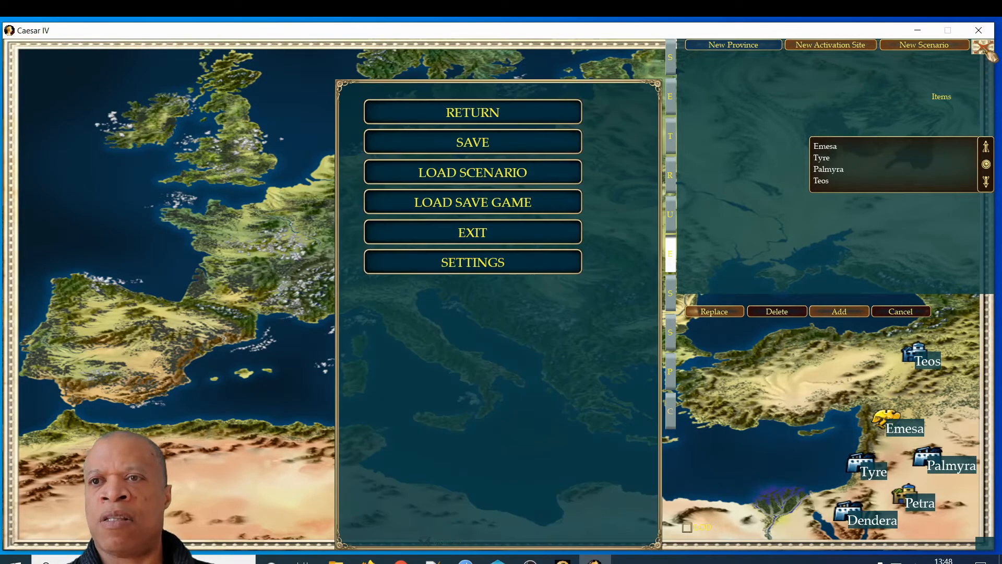
pyautogui.click(486, 235)
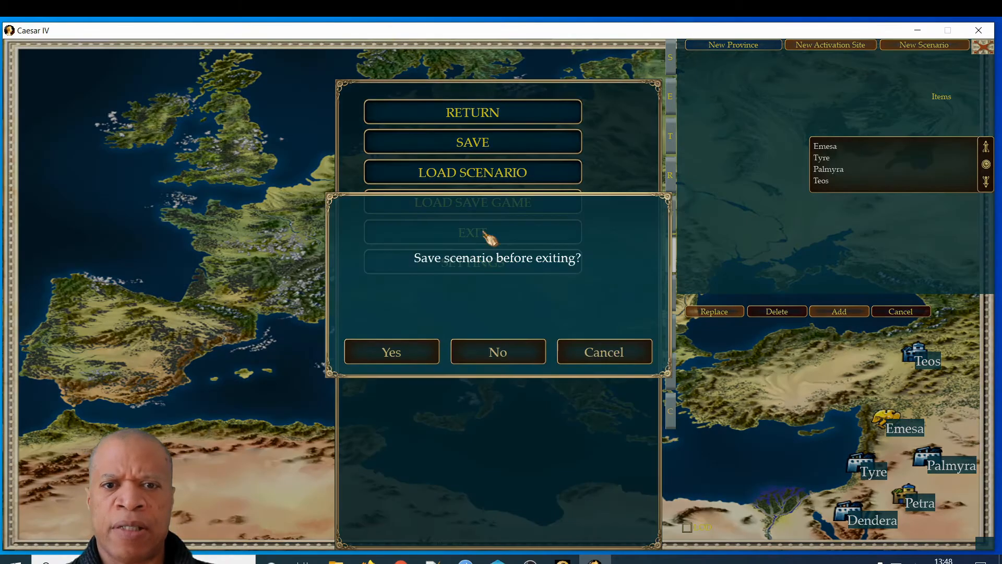
pyautogui.click(502, 361)
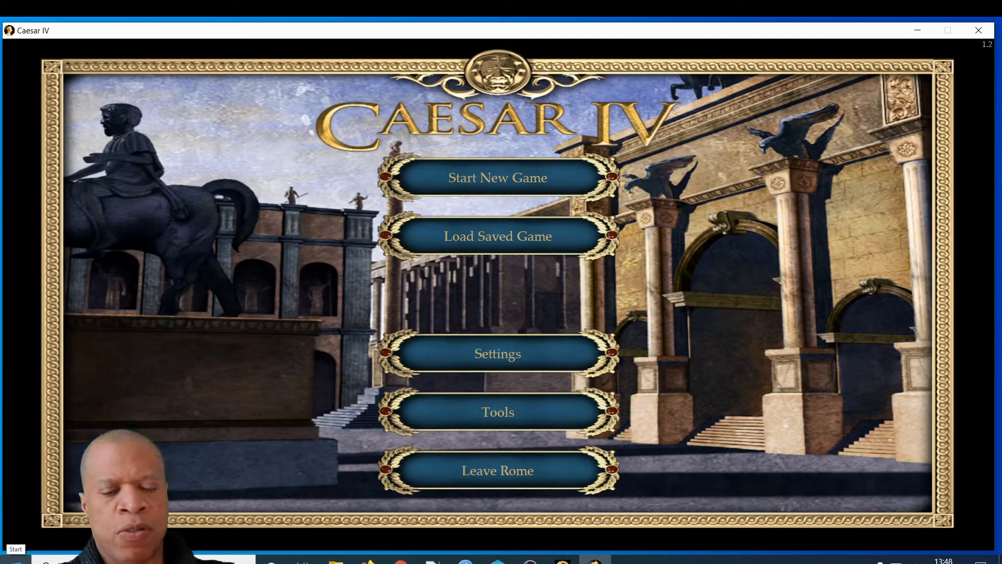
# Switch to the Scenarios folder in File Explorer and clear the selection of the newOne files.
pyautogui.click(336, 560)
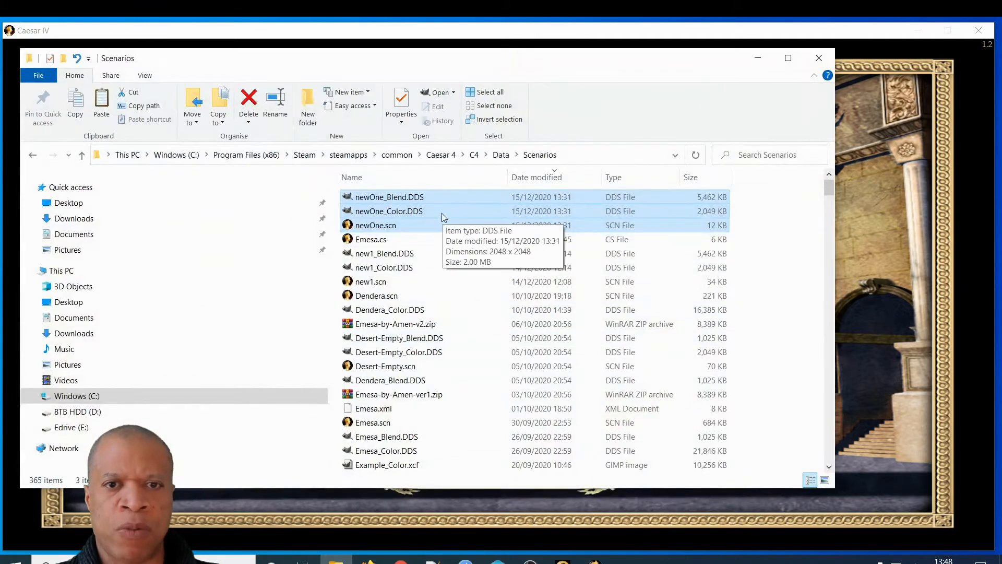
pyautogui.click(736, 275)
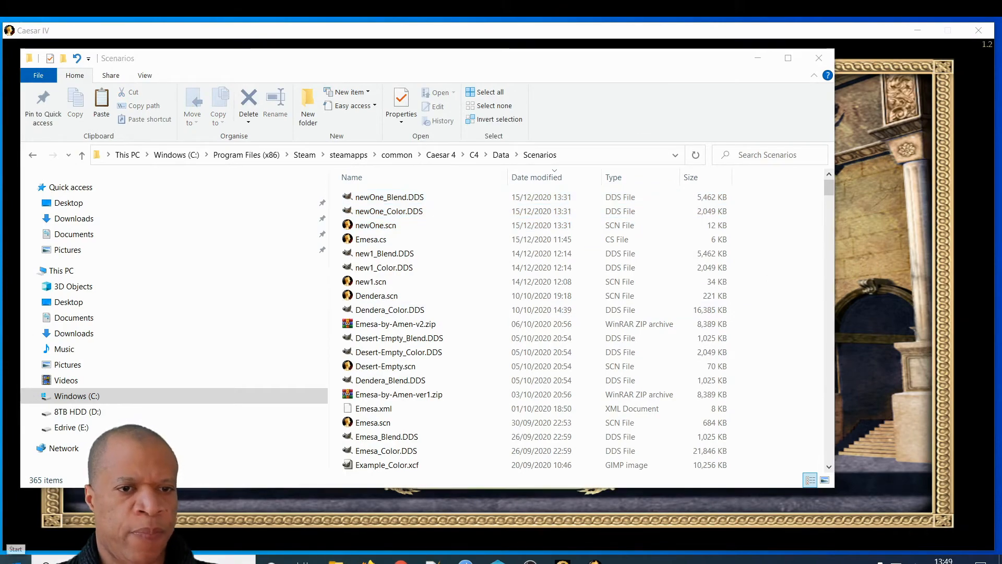
# Try to launch GIMP 2.10.10 by searching Windows for "gimp".
pyautogui.click(17, 560)
pyautogui.write('gi')
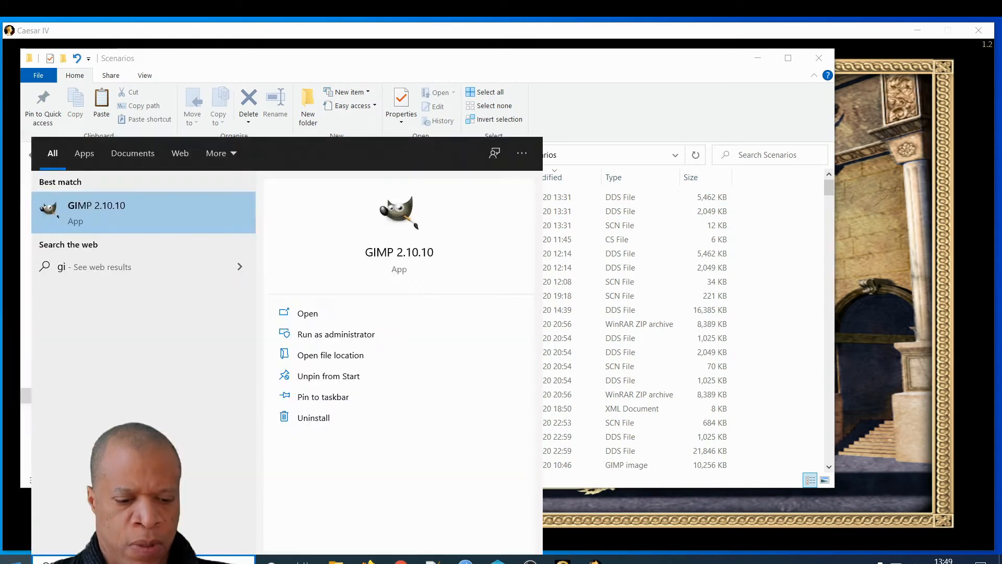
pyautogui.write('mp')
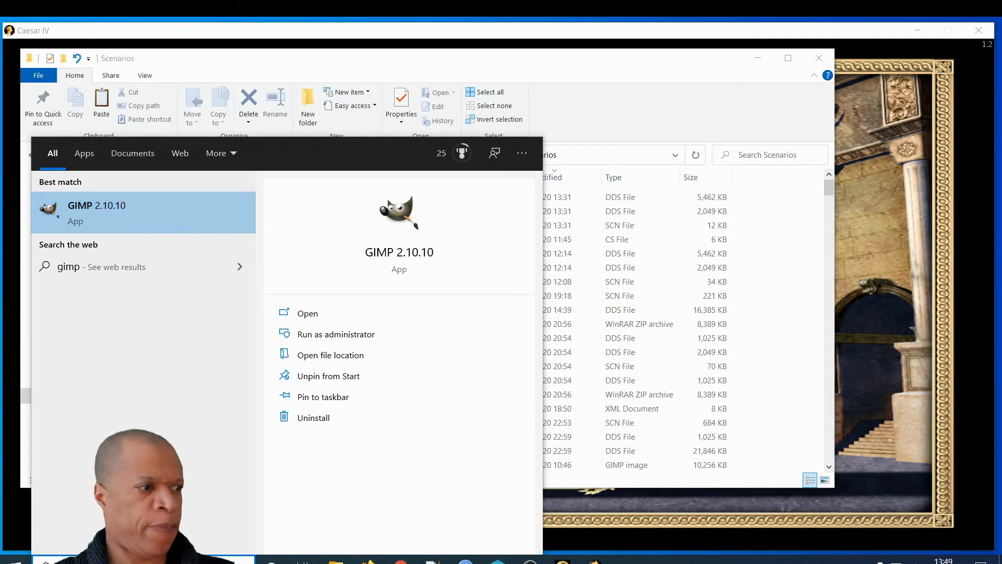
pyautogui.press('Return')
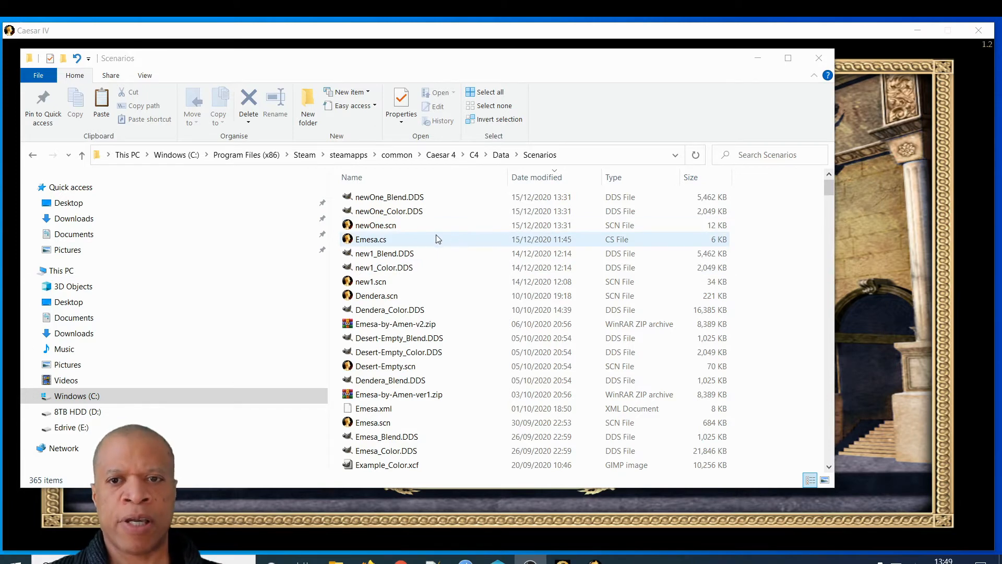
pyautogui.click(830, 191)
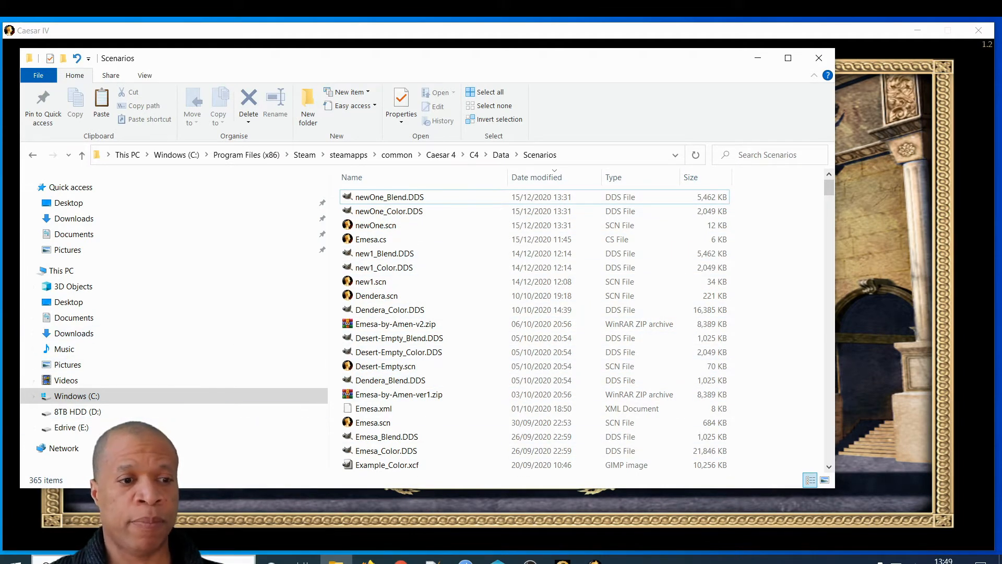
# Search Windows for "gimp" again and launch GIMP 2.10.10.
pyautogui.click(12, 559)
pyautogui.write('gi')
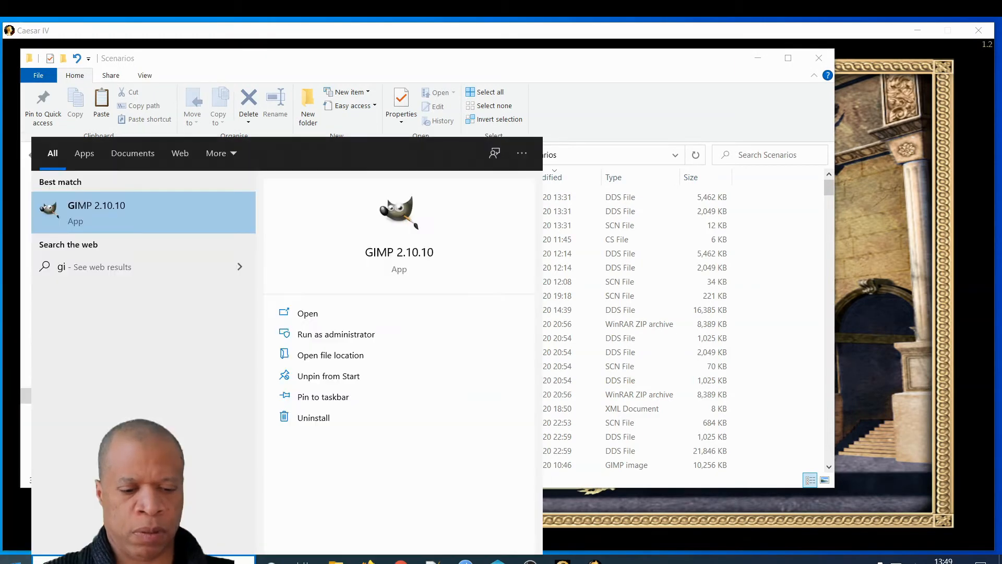
pyautogui.write('mp')
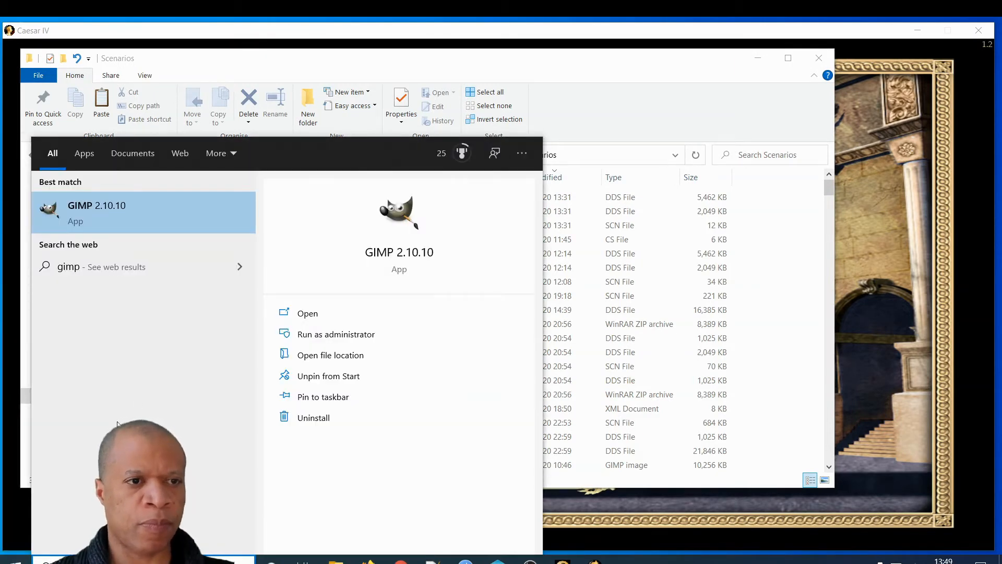
pyautogui.click(105, 208)
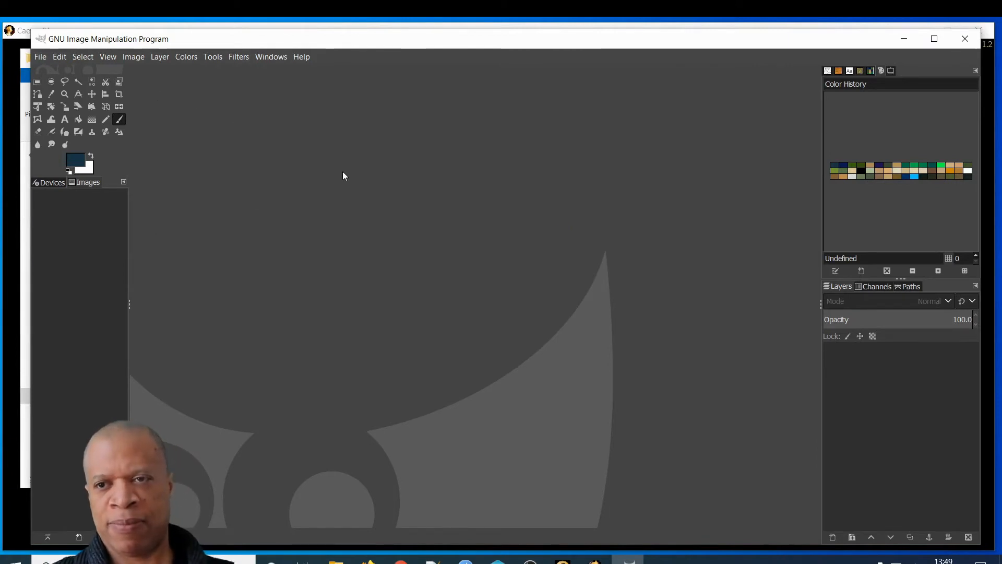
# Open the recently used Emesa_Color.DDS image, loading its mipmaps and keeping automatic decoding of YCoCg/AExp images enabled.
pyautogui.click(41, 57)
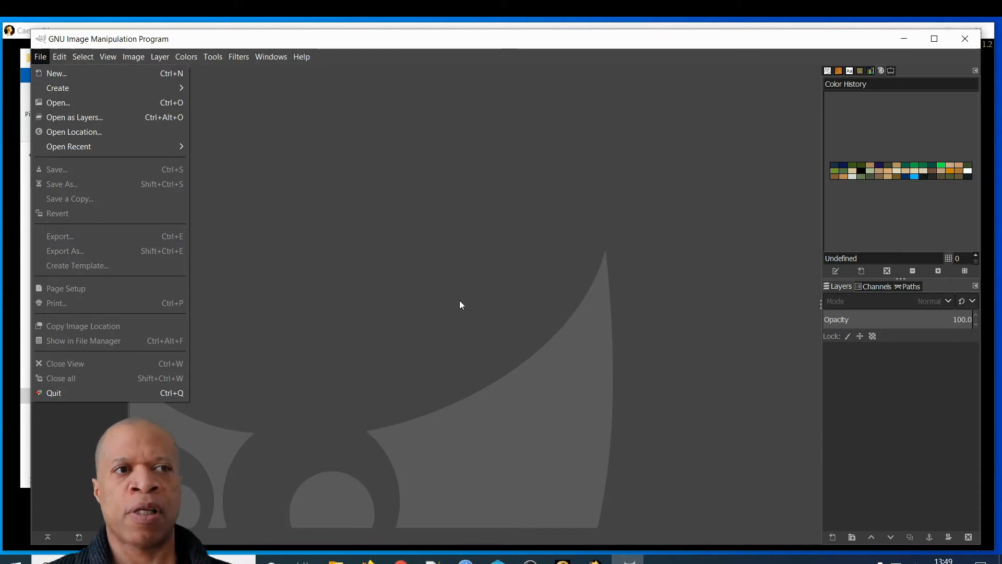
pyautogui.moveTo(133, 57)
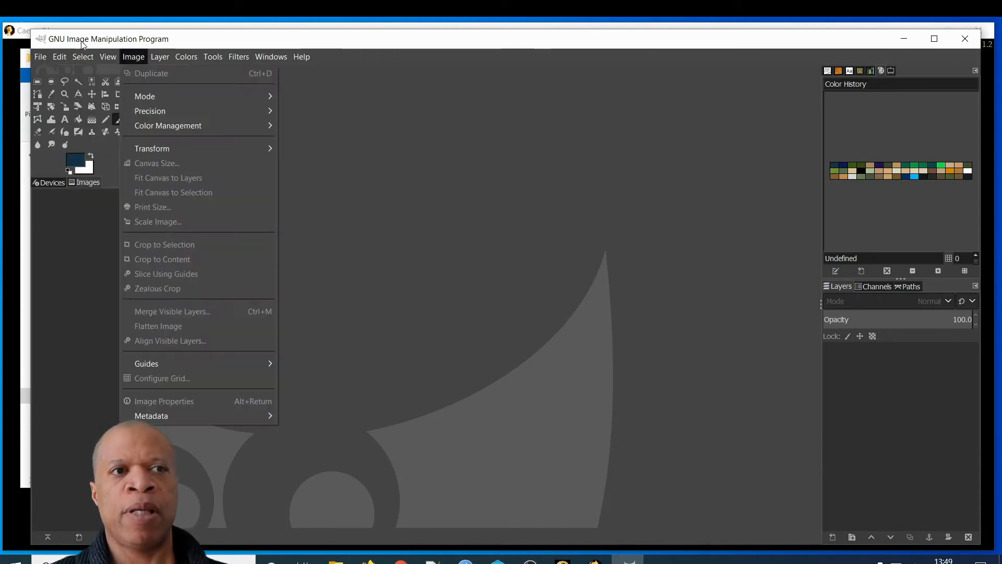
pyautogui.moveTo(185, 56)
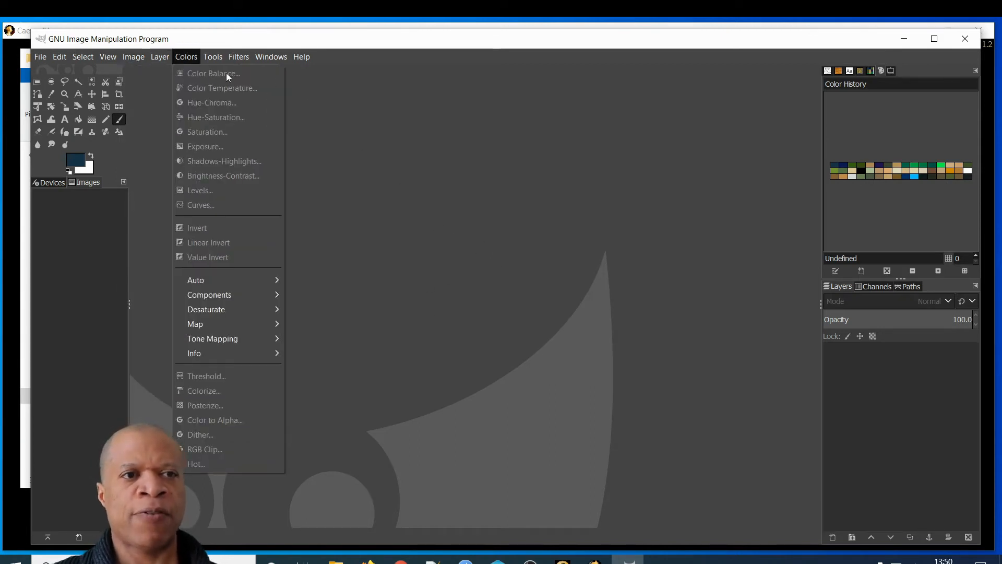
pyautogui.moveTo(49, 62)
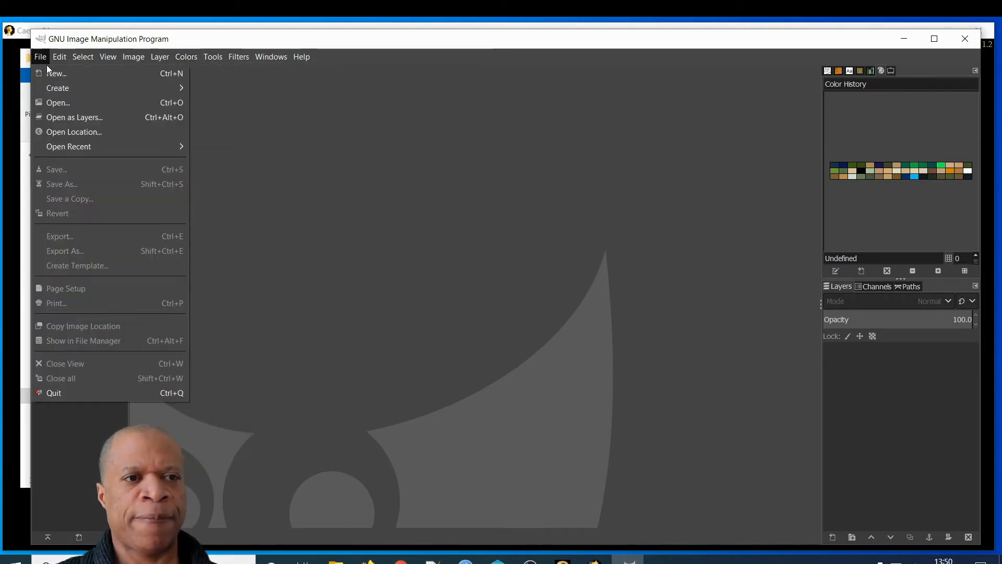
pyautogui.click(97, 107)
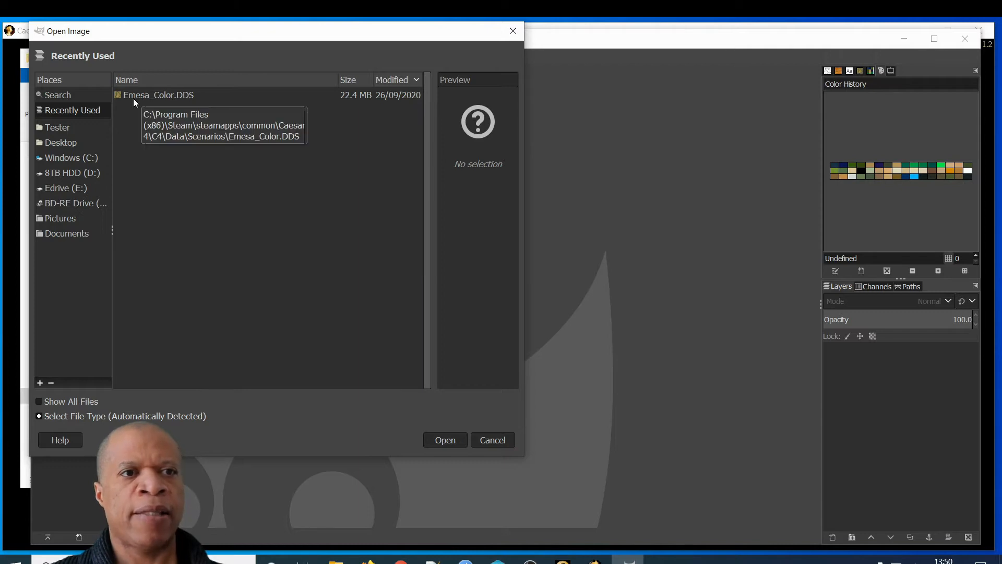
pyautogui.click(174, 97)
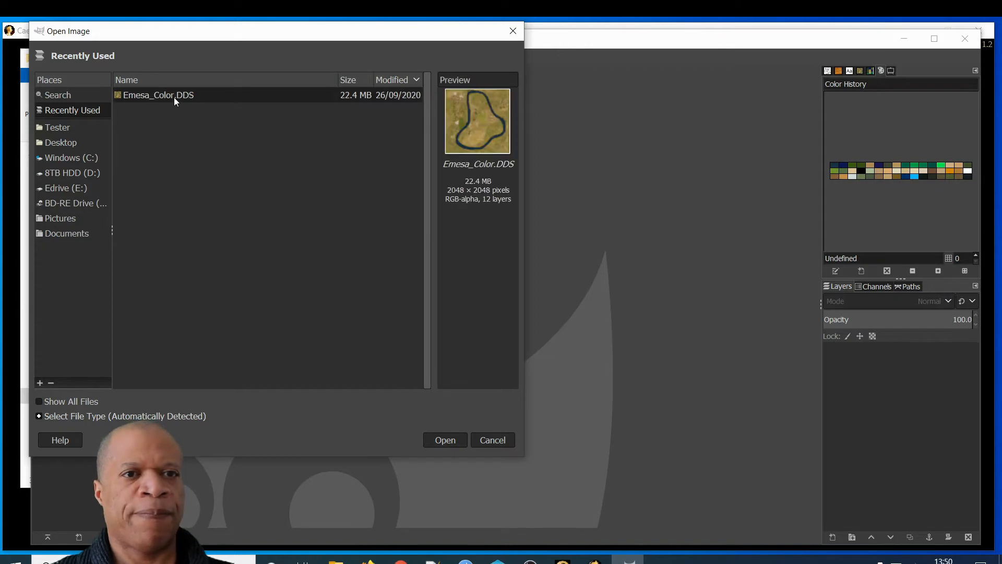
pyautogui.click(451, 444)
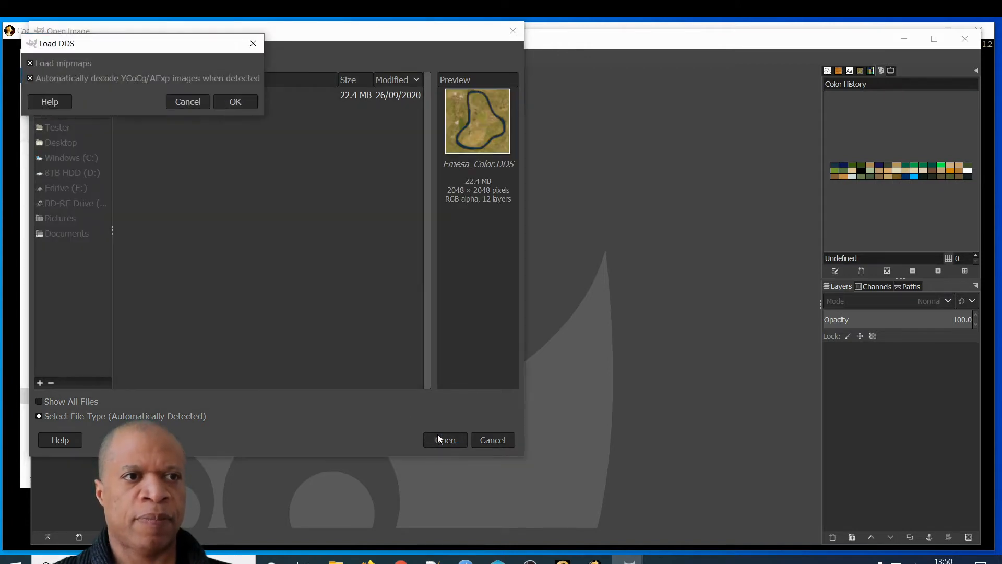
pyautogui.click(235, 102)
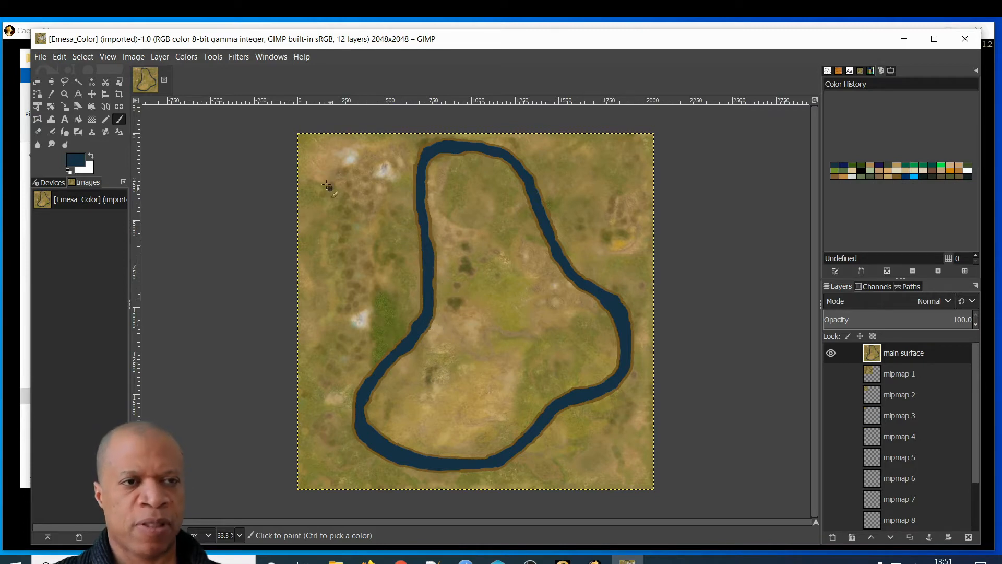
# Zoom the Emesa_Color image in to 200% around the bend of the river's western arm.
pyautogui.click(117, 58)
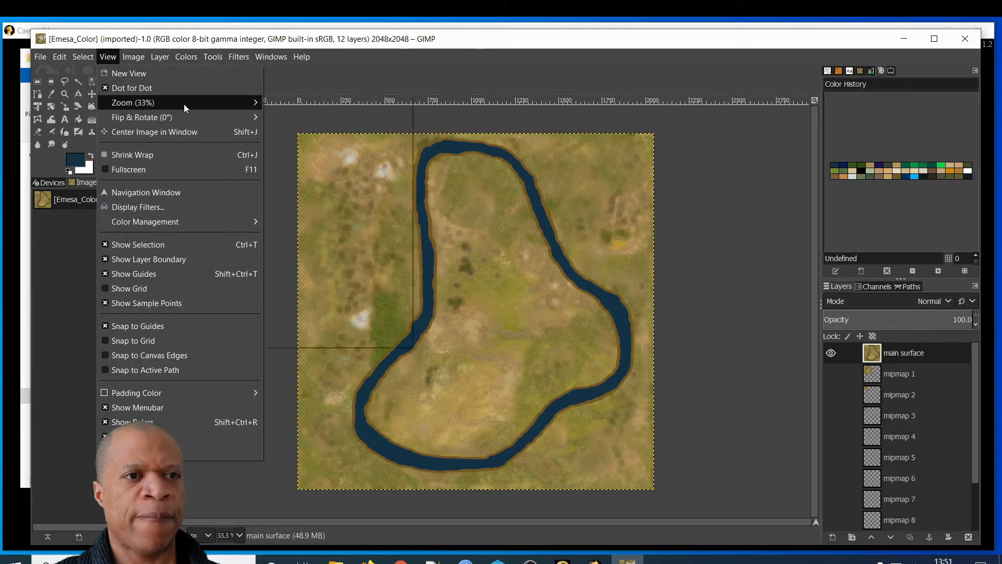
pyautogui.moveTo(252, 103)
pyautogui.click(390, 131)
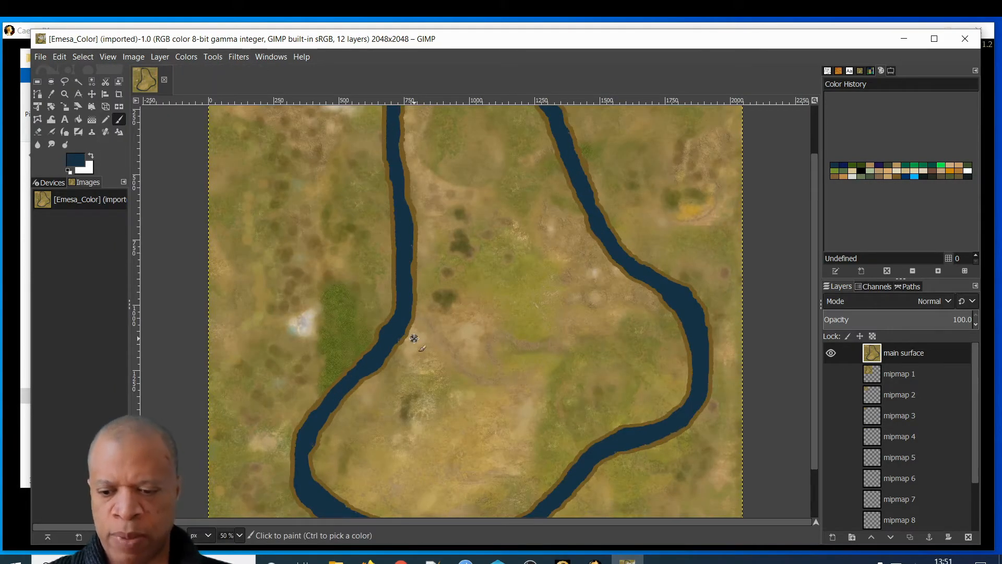
pyautogui.keyDown('ctrl'); pyautogui.scroll(4, 414, 338); pyautogui.keyUp('ctrl')
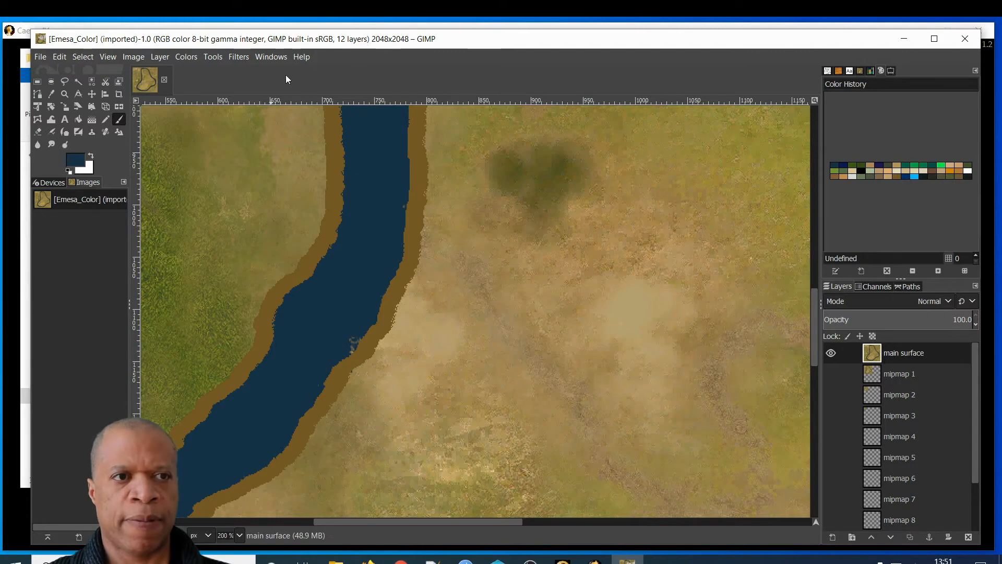
# Fuzzy-select the dark blue water along the river's straight north-south stretch on the main surface layer.
pyautogui.rightClick(336, 200)
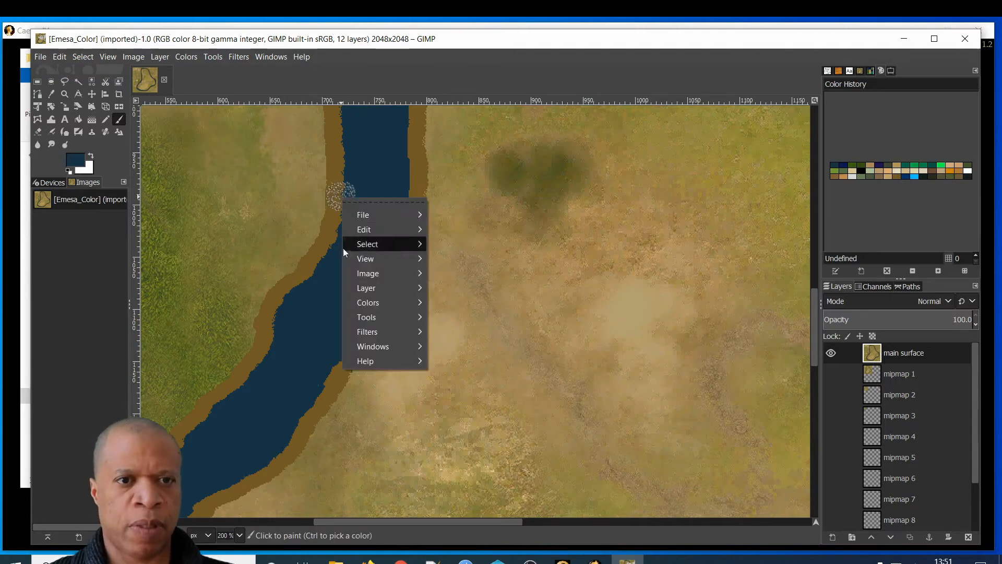
pyautogui.click(313, 144)
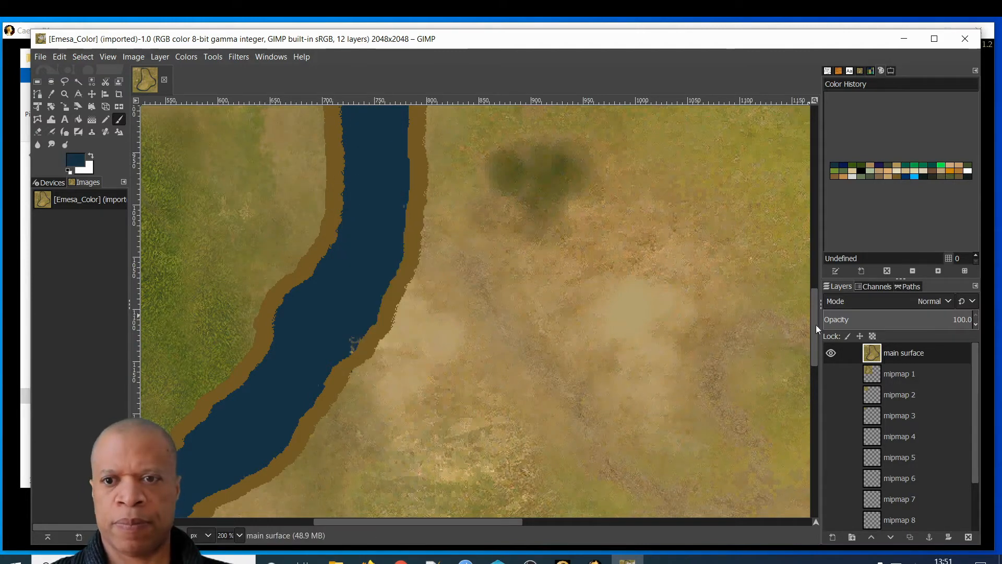
pyautogui.moveTo(816, 333); pyautogui.dragTo(797, 271)
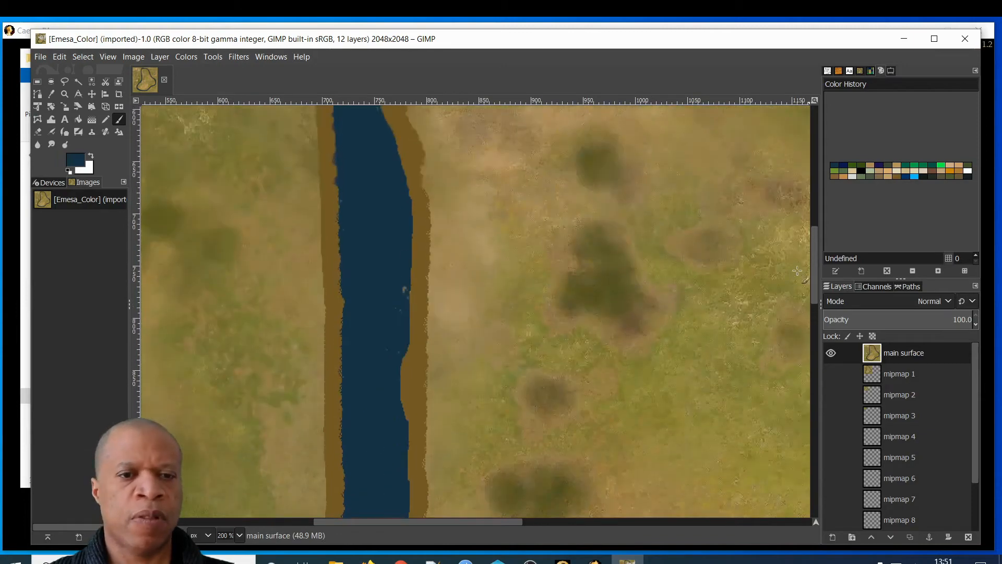
pyautogui.keyDown('ctrl'); pyautogui.scroll(1, 722, 322); pyautogui.keyUp('ctrl')
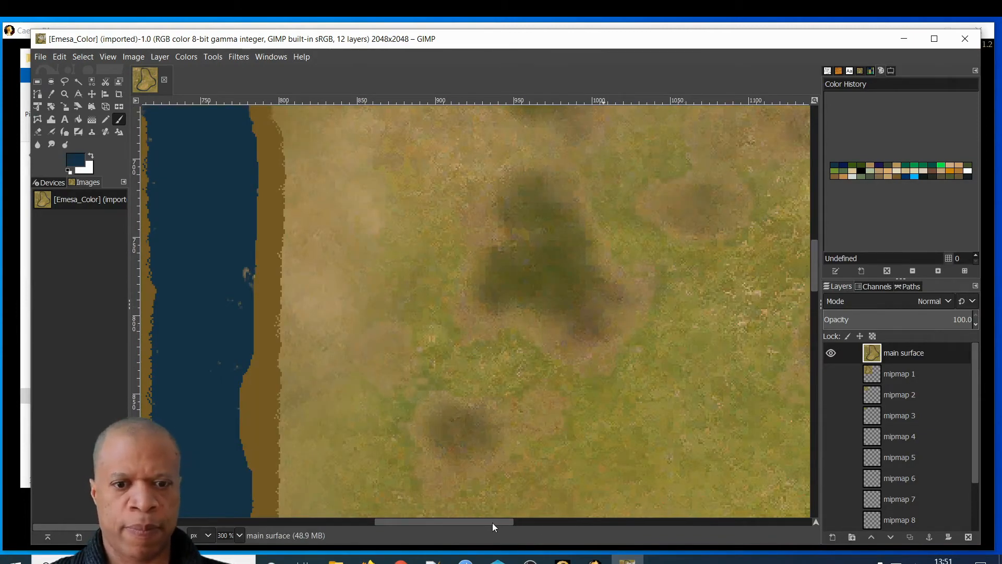
pyautogui.moveTo(492, 522); pyautogui.dragTo(447, 522)
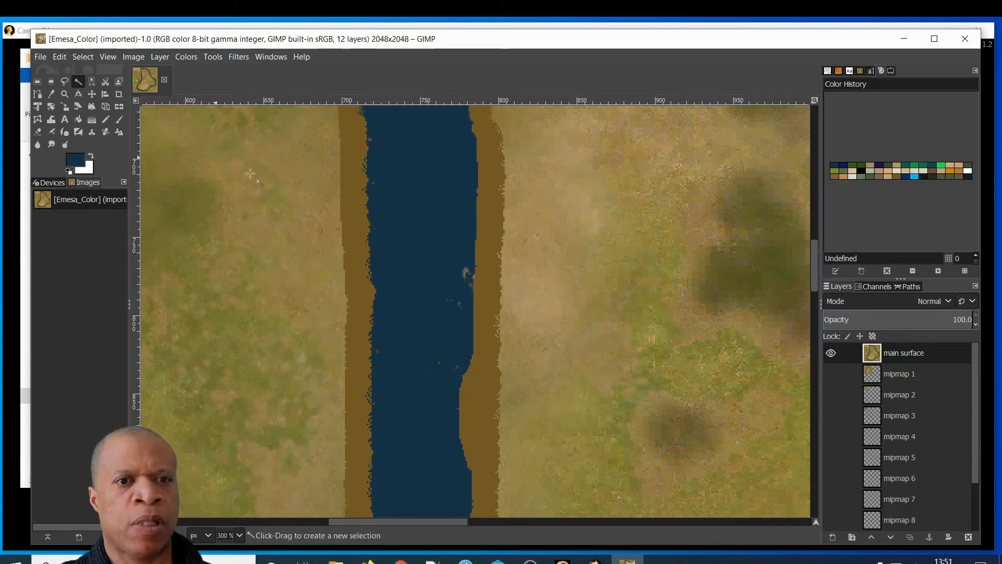
pyautogui.click(78, 163)
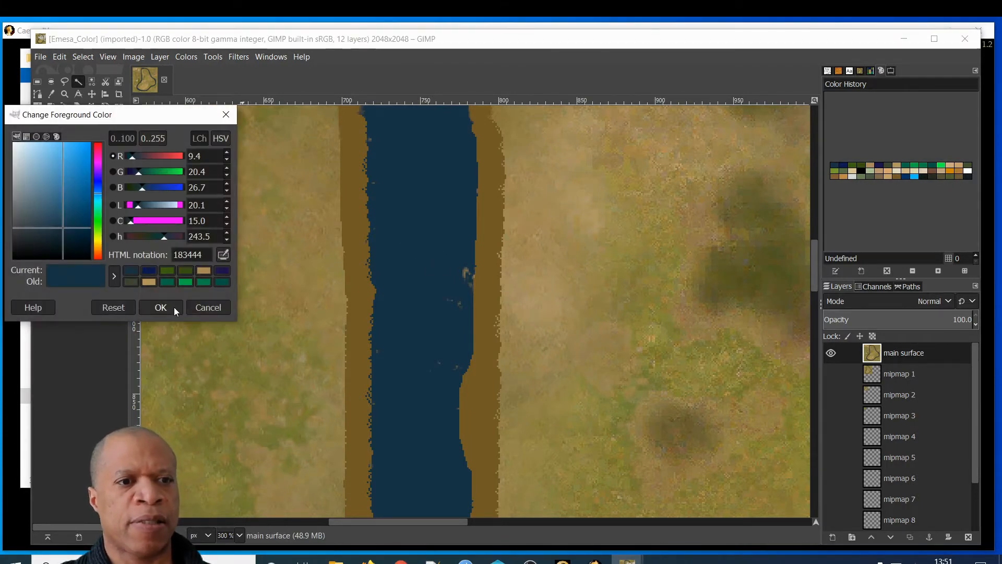
pyautogui.click(208, 308)
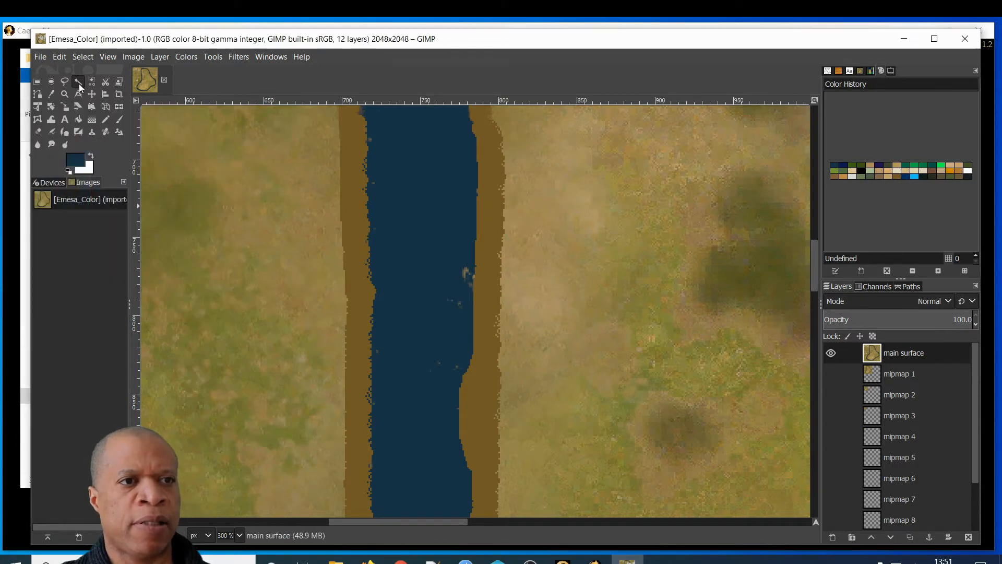
pyautogui.click(415, 193)
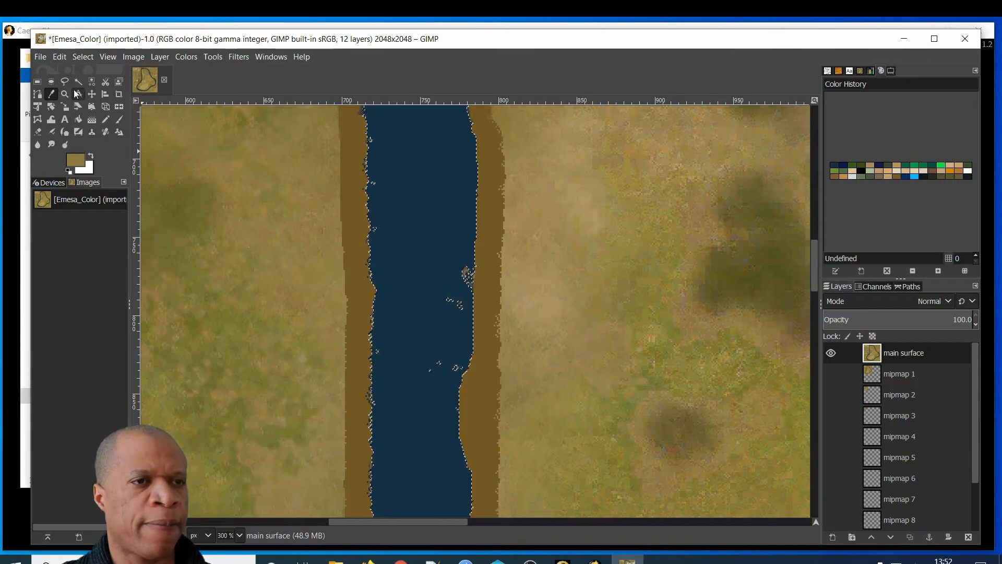
# Undo the fuzzy selection of the river water.
pyautogui.click(41, 57)
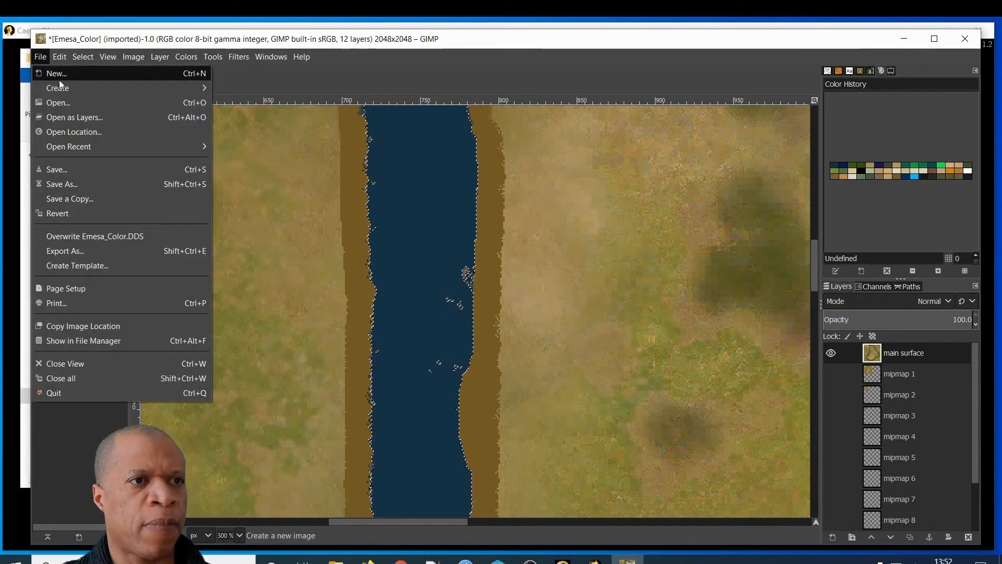
pyautogui.moveTo(59, 57)
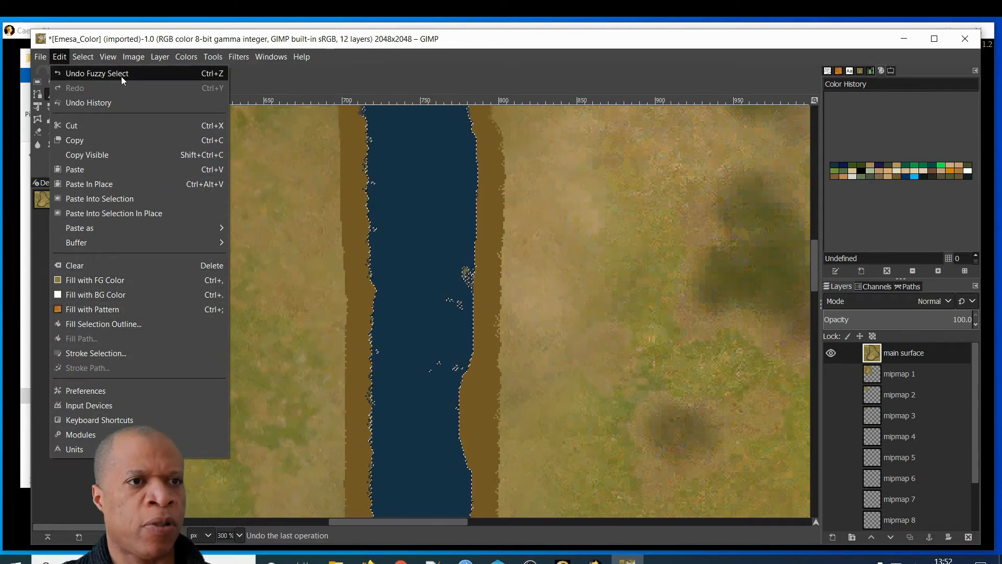
pyautogui.click(152, 73)
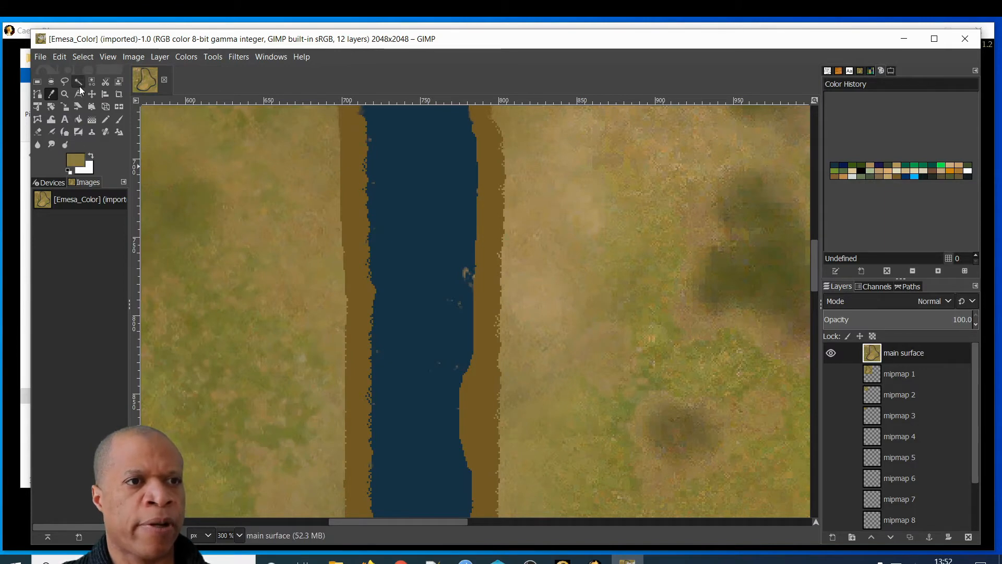
# Paint a short side channel through the river's east bank in the river's dark blue, and paint a brown bank along its north side.
pyautogui.click(51, 95)
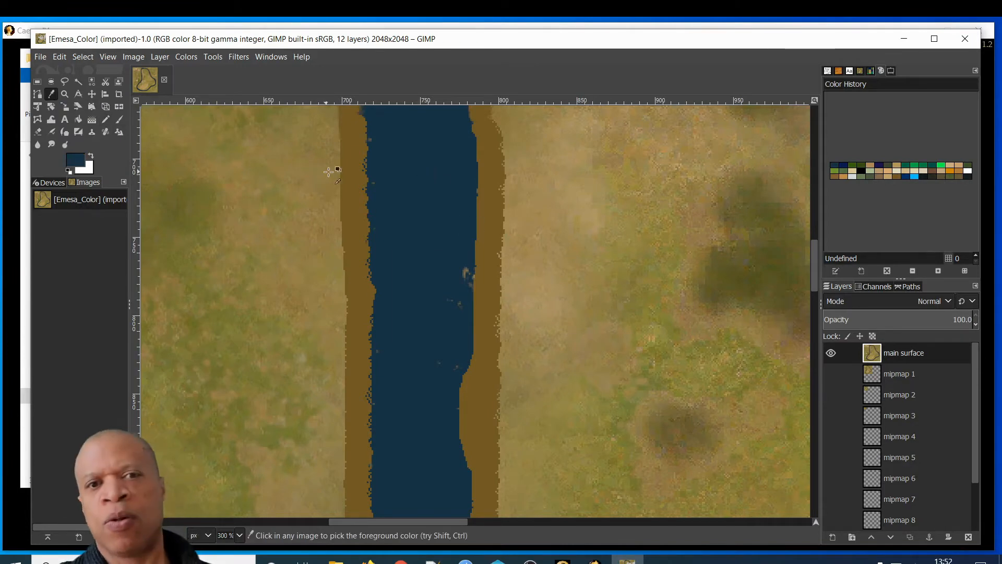
pyautogui.click(119, 123)
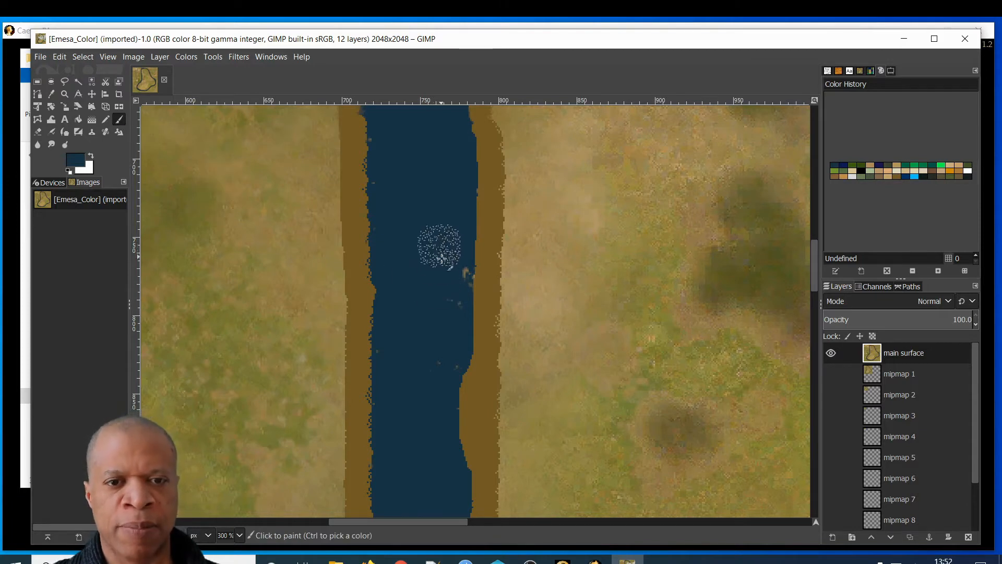
pyautogui.moveTo(448, 308)
pyautogui.mouseDown()
pyautogui.moveTo(503, 280)
pyautogui.moveTo(611, 280)
pyautogui.moveTo(487, 287)
pyautogui.moveTo(592, 284)
pyautogui.moveTo(511, 285)
pyautogui.moveTo(576, 283)
pyautogui.mouseUp()
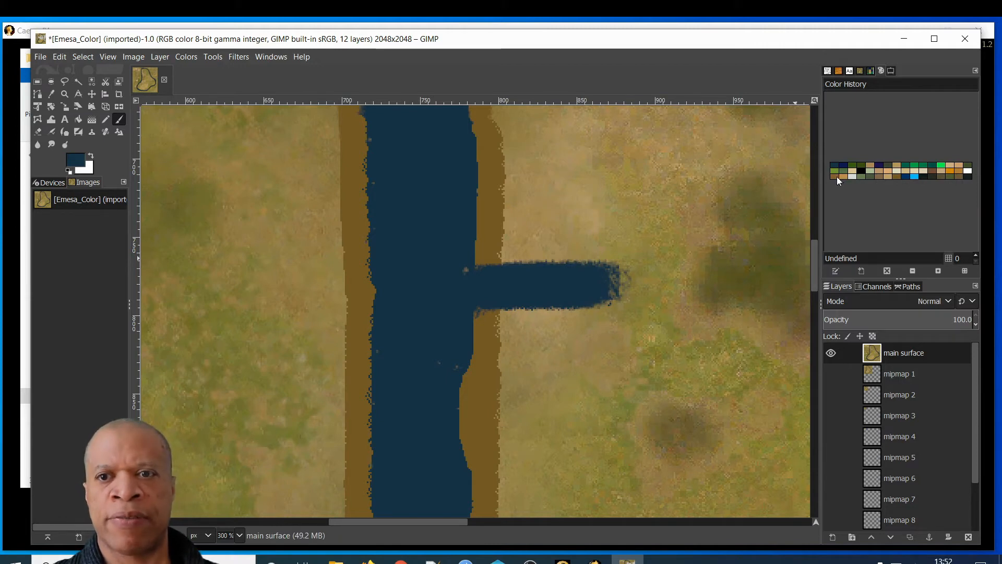
pyautogui.click(836, 177)
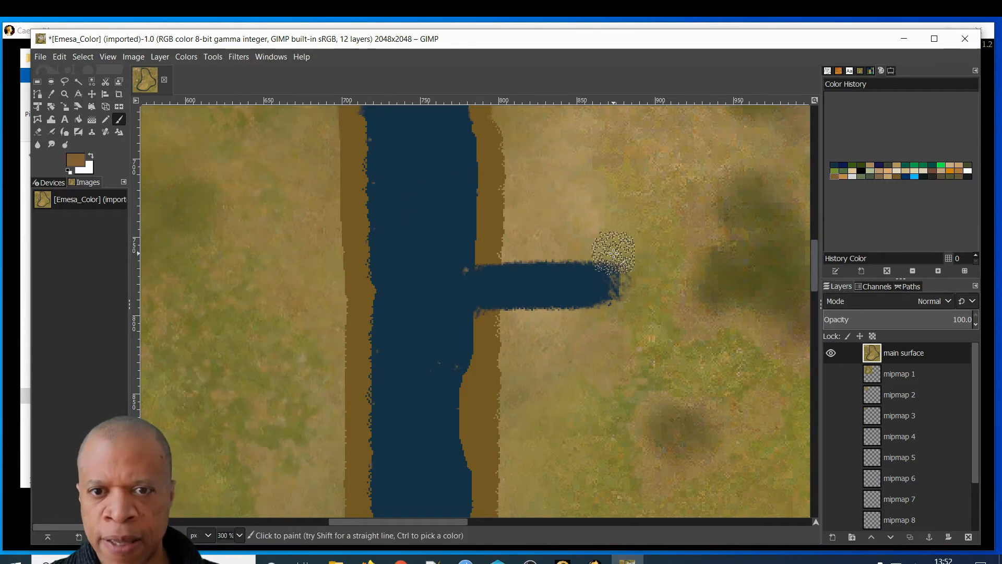
pyautogui.moveTo(595, 259)
pyautogui.mouseDown()
pyautogui.moveTo(487, 259)
pyautogui.moveTo(608, 260)
pyautogui.moveTo(491, 259)
pyautogui.moveTo(488, 197)
pyautogui.moveTo(489, 246)
pyautogui.mouseUp()
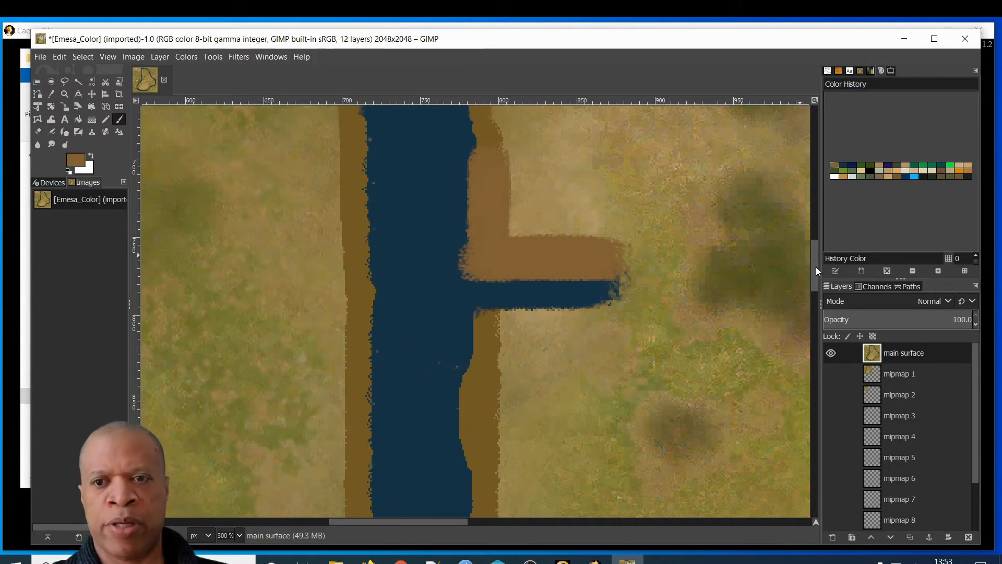
# Examine the river's course around the map and the pale whitish patch west of it.
pyautogui.moveTo(816, 267); pyautogui.dragTo(798, 140)
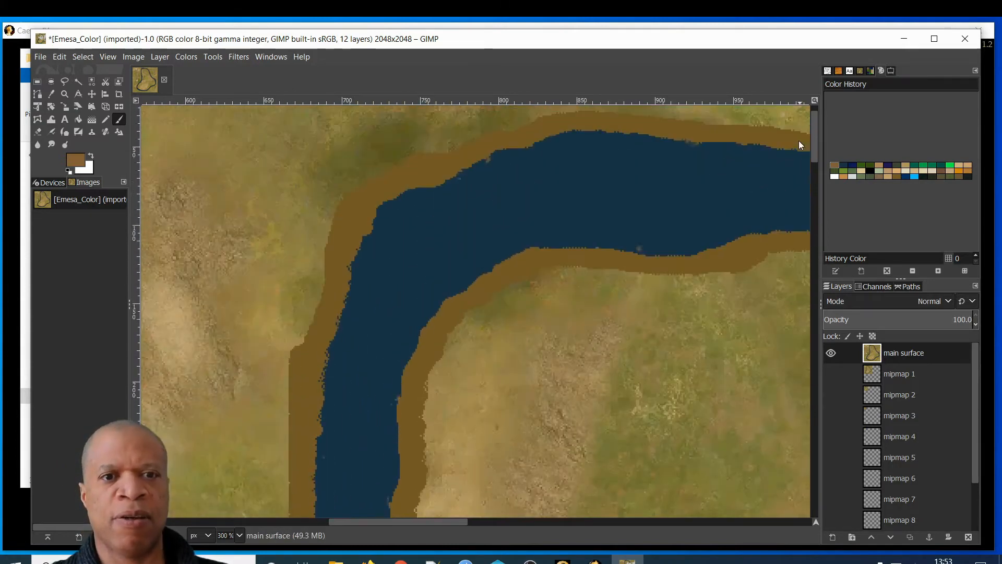
pyautogui.moveTo(455, 521); pyautogui.dragTo(599, 520)
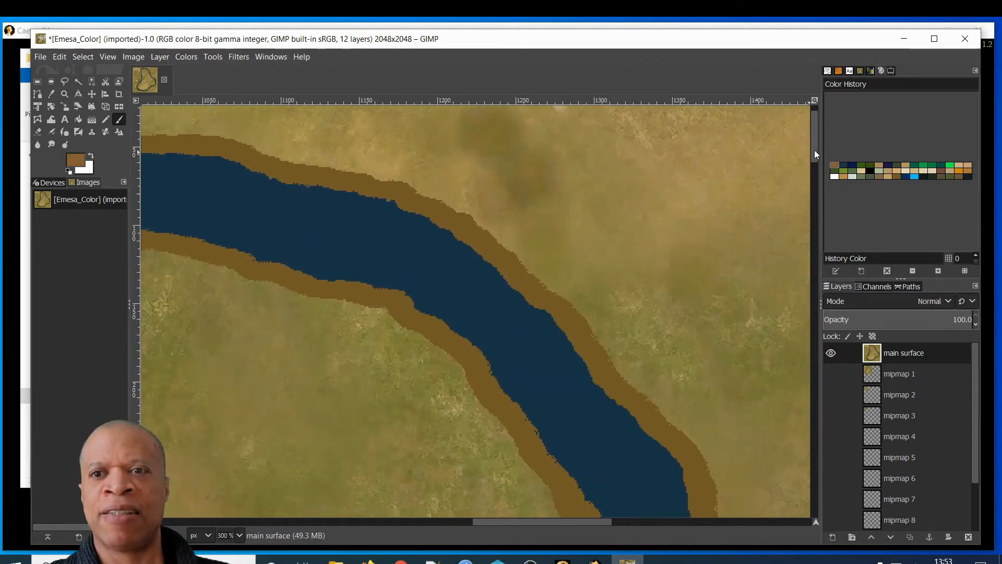
pyautogui.moveTo(815, 151); pyautogui.dragTo(808, 481)
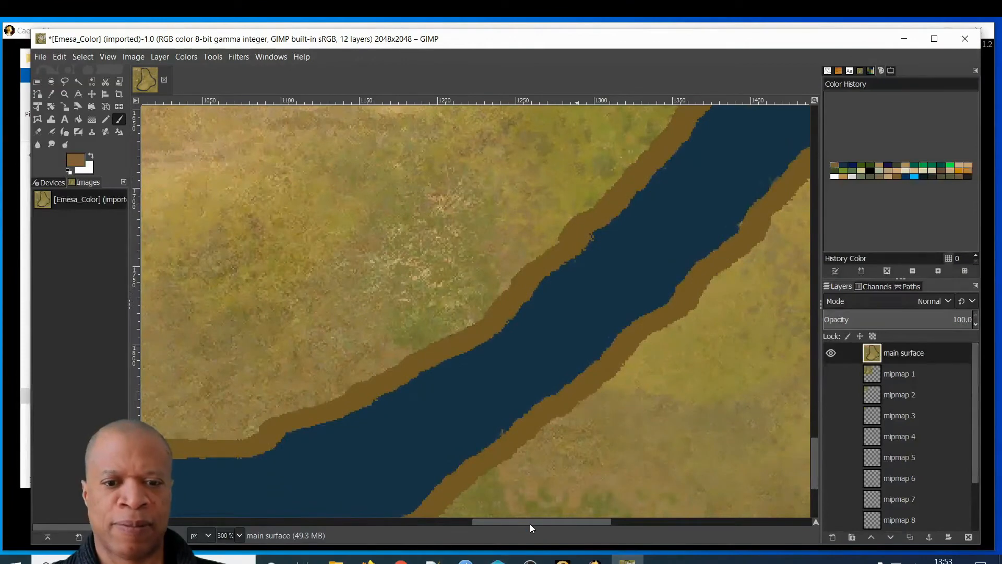
pyautogui.moveTo(531, 524); pyautogui.dragTo(296, 509)
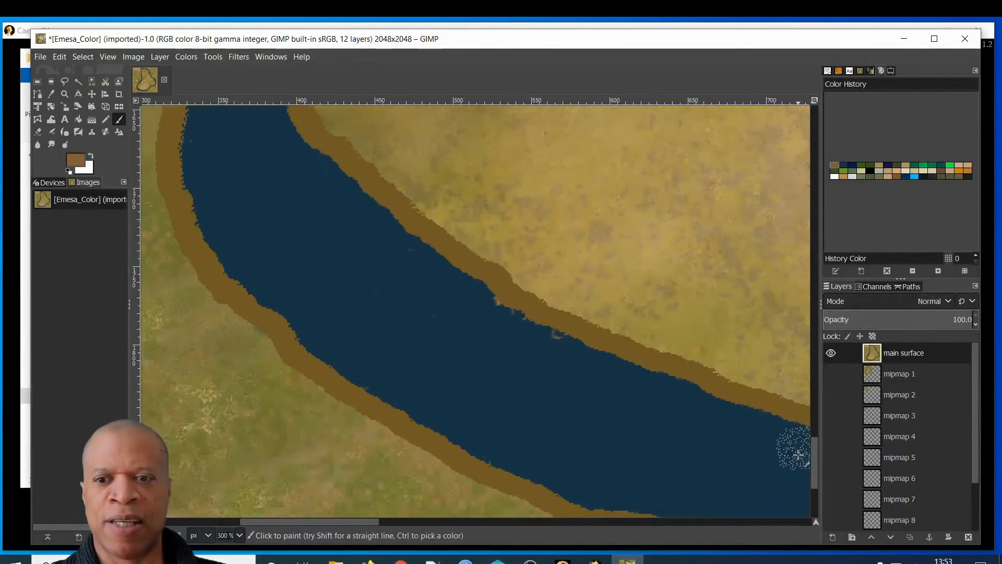
pyautogui.moveTo(808, 469); pyautogui.dragTo(810, 273)
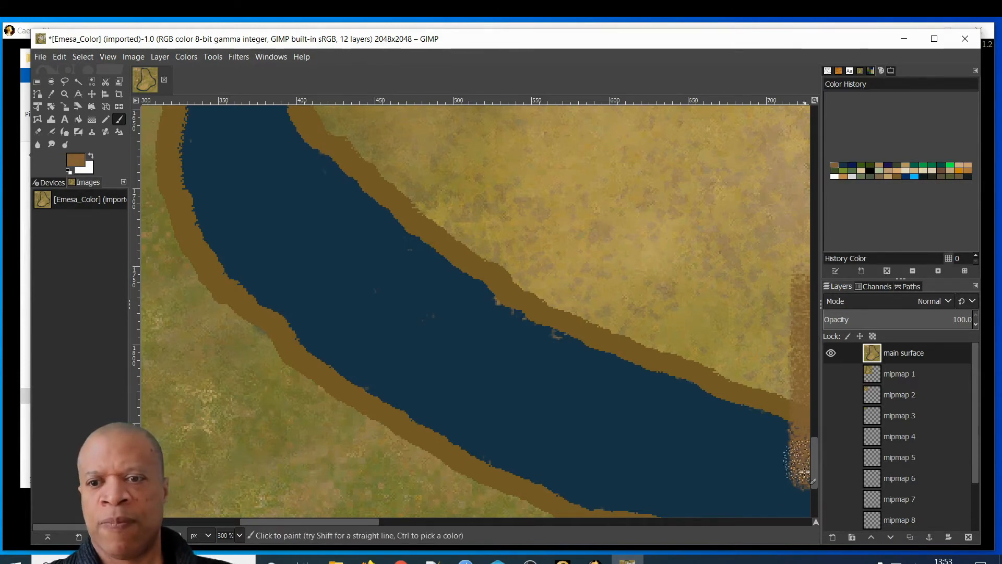
pyautogui.moveTo(813, 464); pyautogui.dragTo(818, 331)
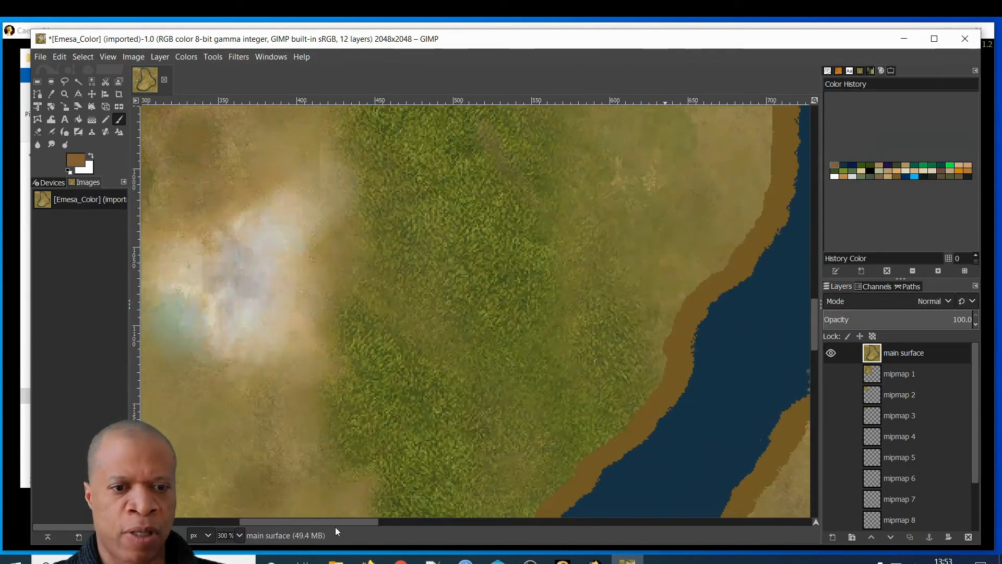
pyautogui.moveTo(334, 524); pyautogui.dragTo(312, 522)
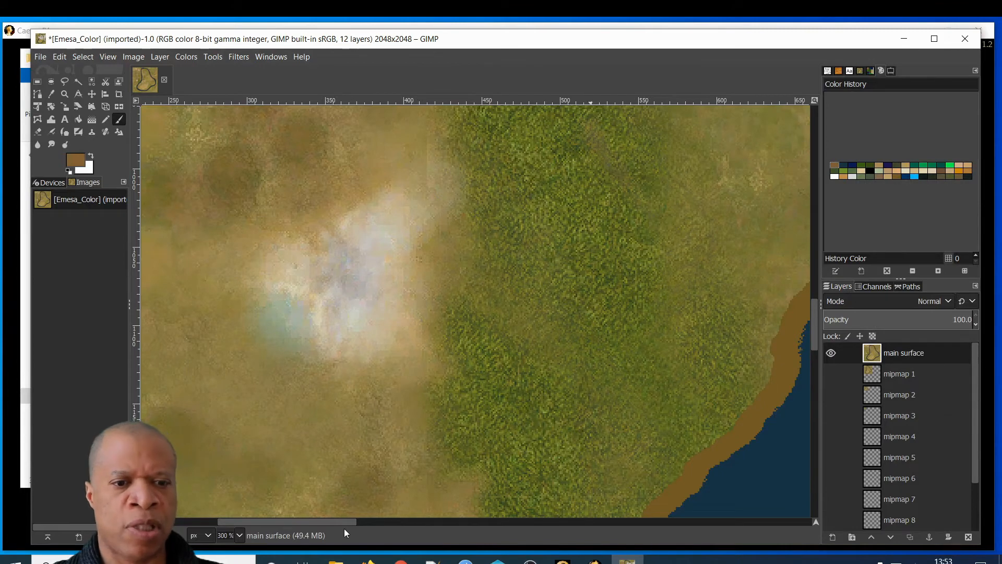
pyautogui.moveTo(345, 524); pyautogui.dragTo(327, 524)
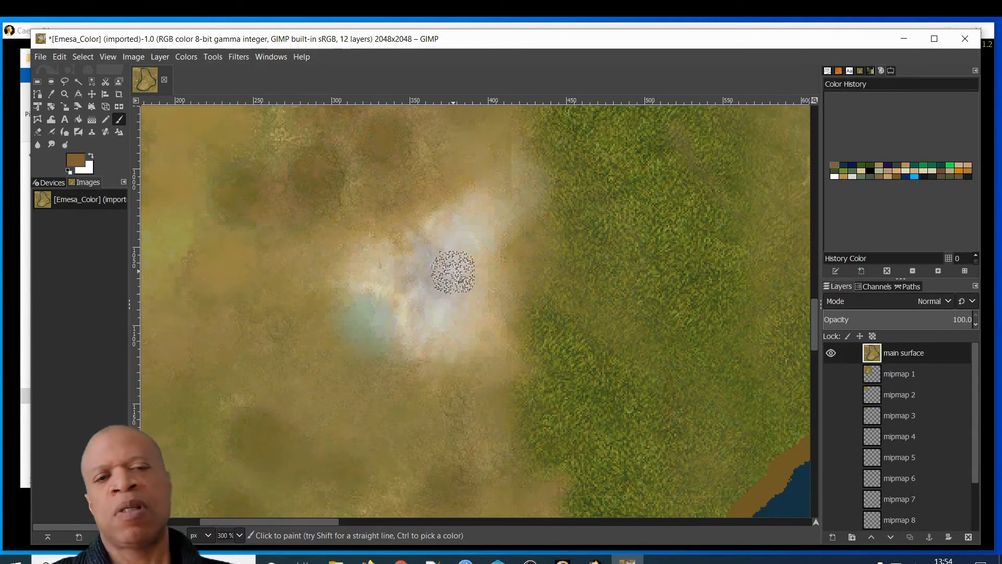
# Close the Emesa_Color image without keeping its changes and exit the image editor.
pyautogui.click(40, 58)
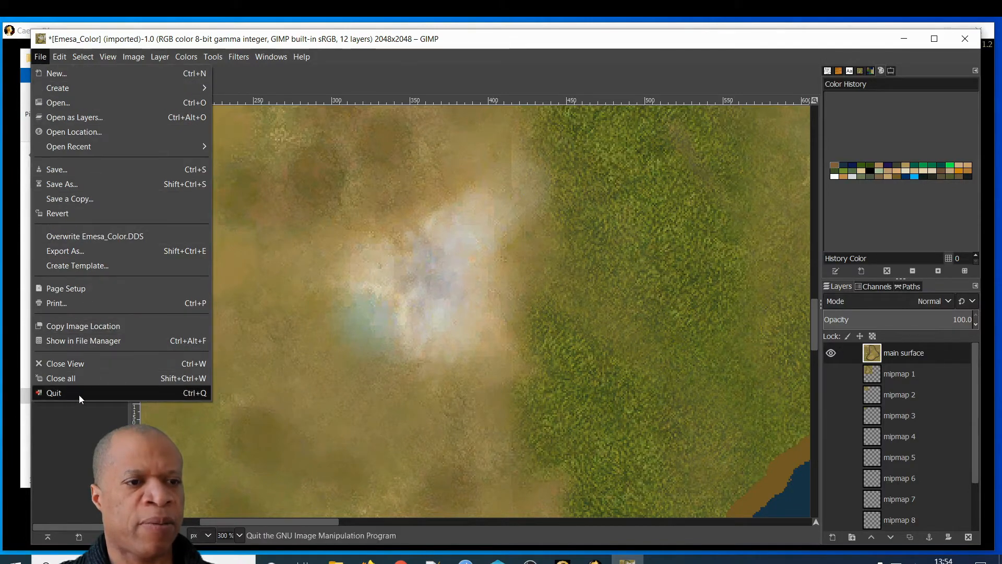
pyautogui.click(83, 379)
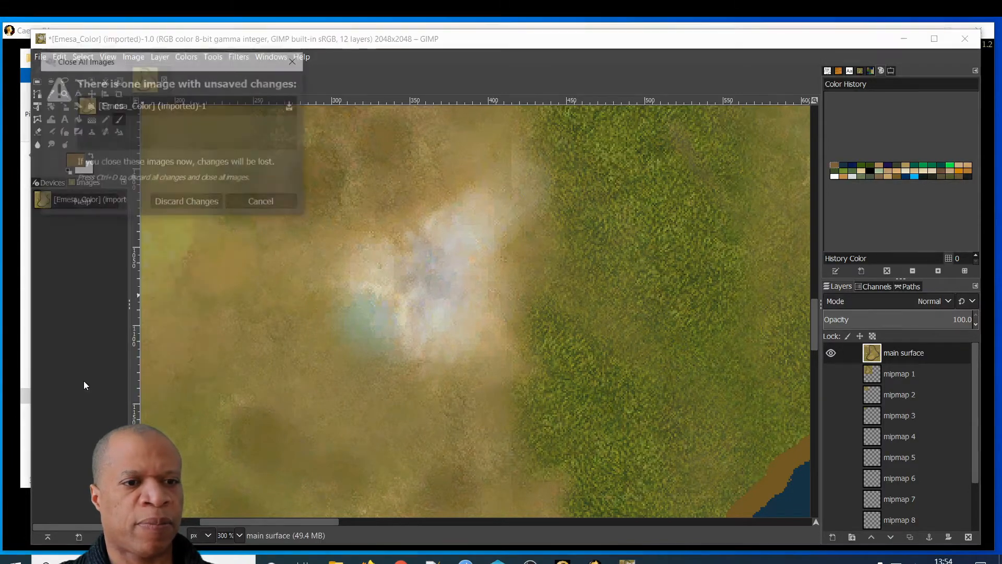
pyautogui.click(202, 204)
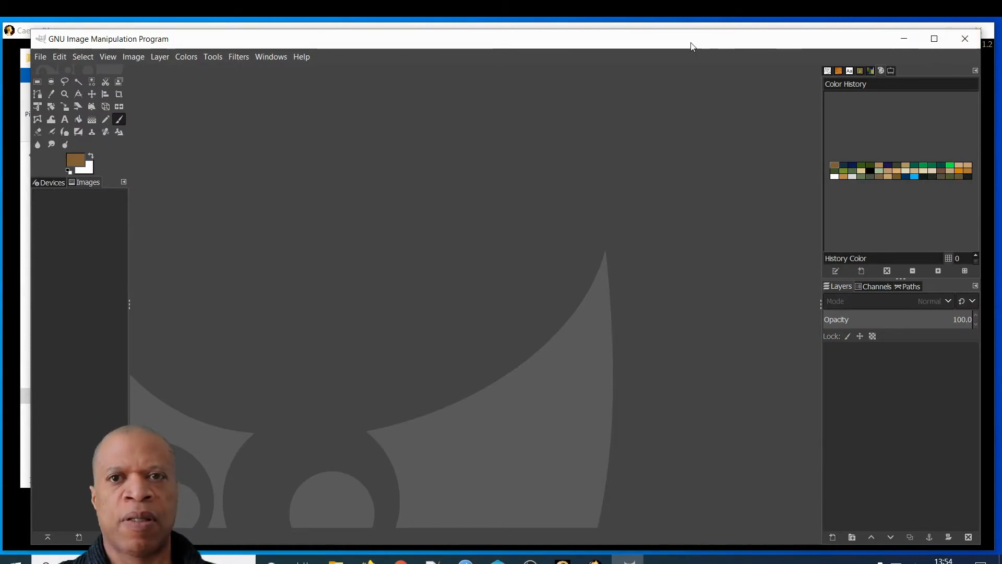
pyautogui.moveTo(692, 46); pyautogui.dragTo(624, 73)
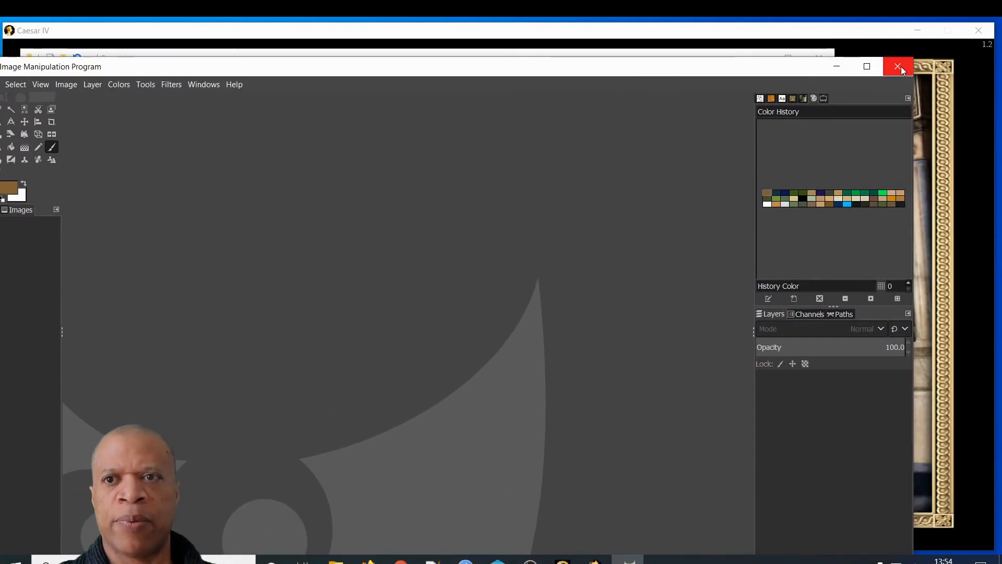
pyautogui.click(901, 67)
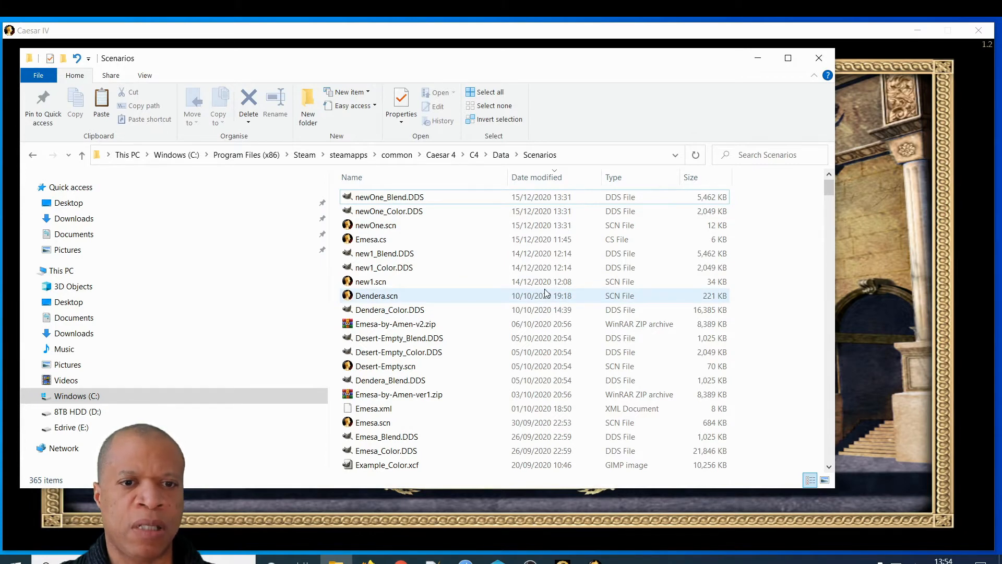
# Locate Emesa.xml in the Scenarios folder and select it, keeping its file name as it is.
pyautogui.scroll(-2, 546, 293)
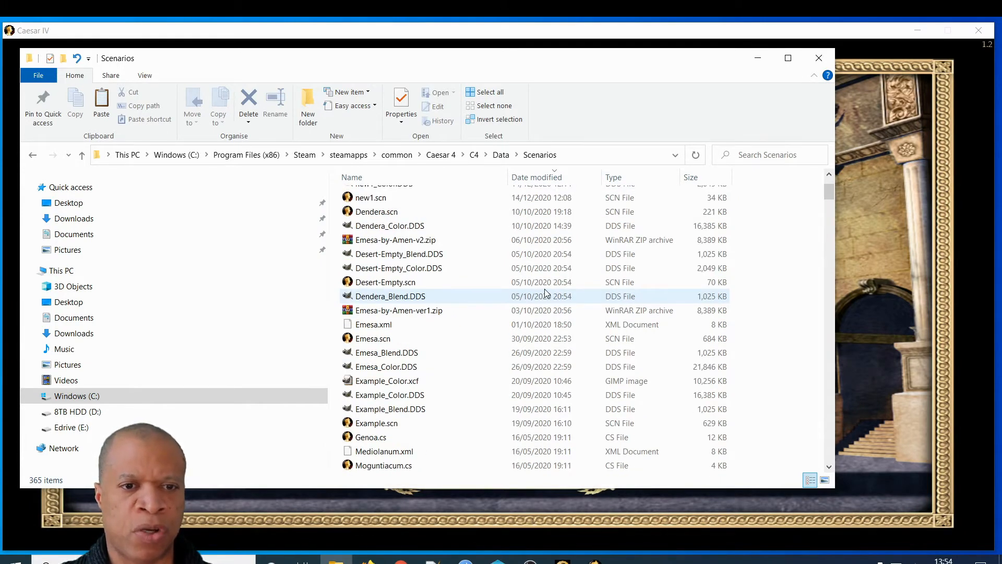
pyautogui.click(390, 328)
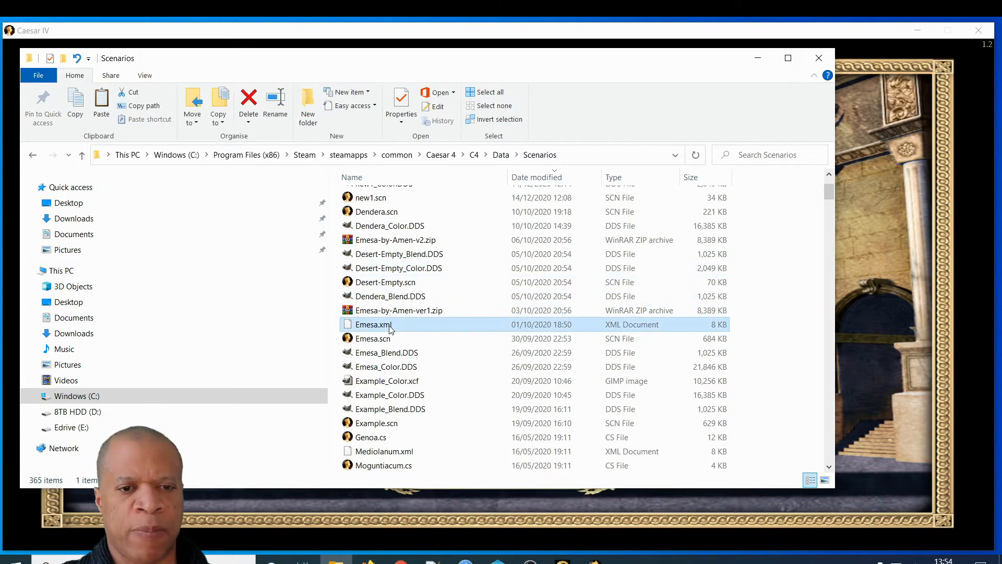
pyautogui.scroll(-2, 480, 392)
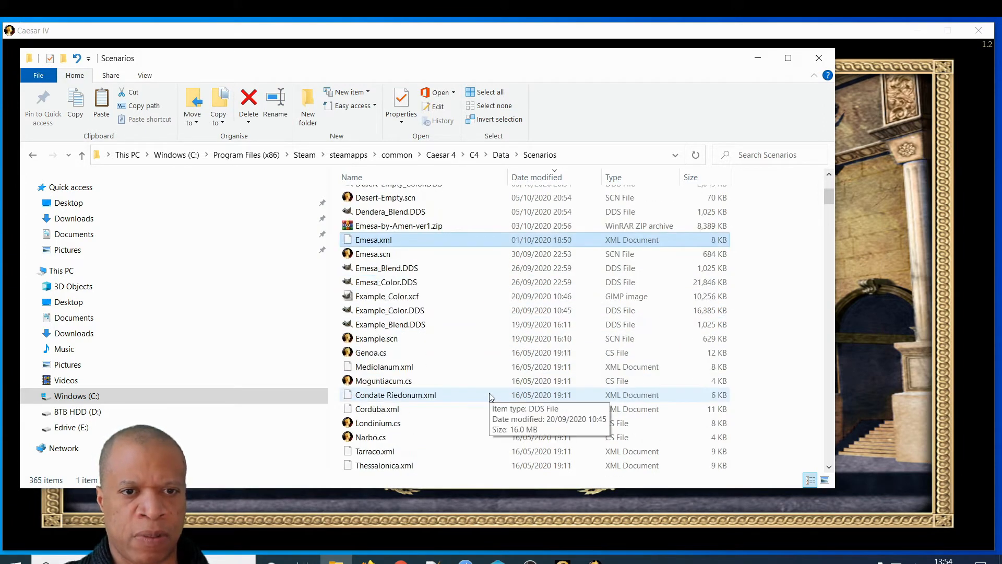
pyautogui.scroll(1, 489, 392)
pyautogui.scroll(3, 490, 396)
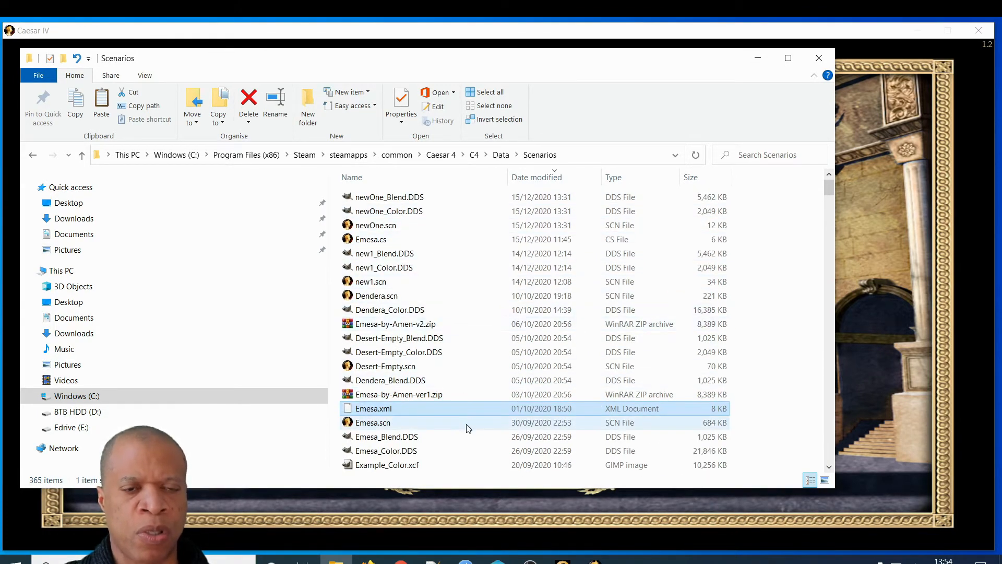
pyautogui.scroll(-2, 468, 429)
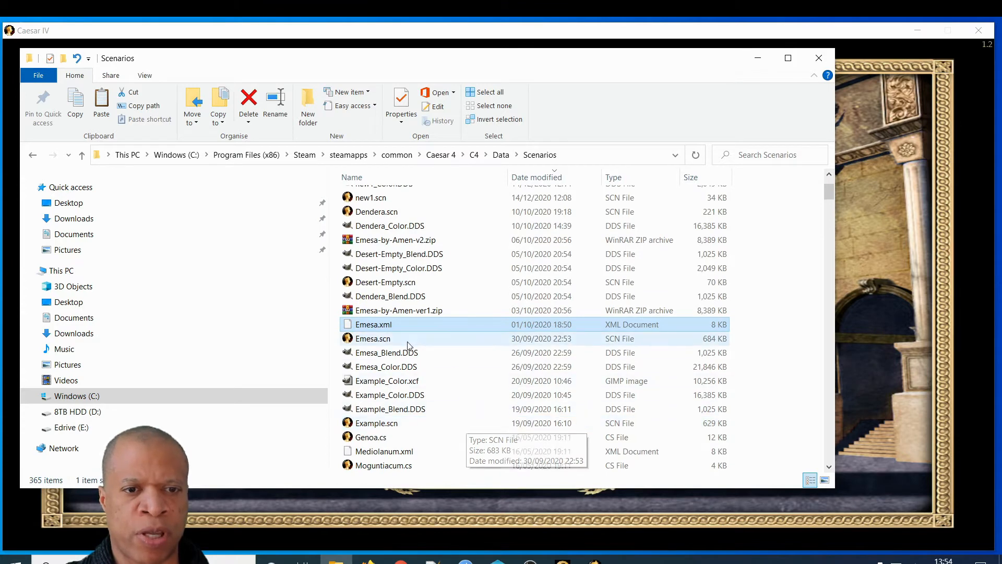
pyautogui.click(386, 324)
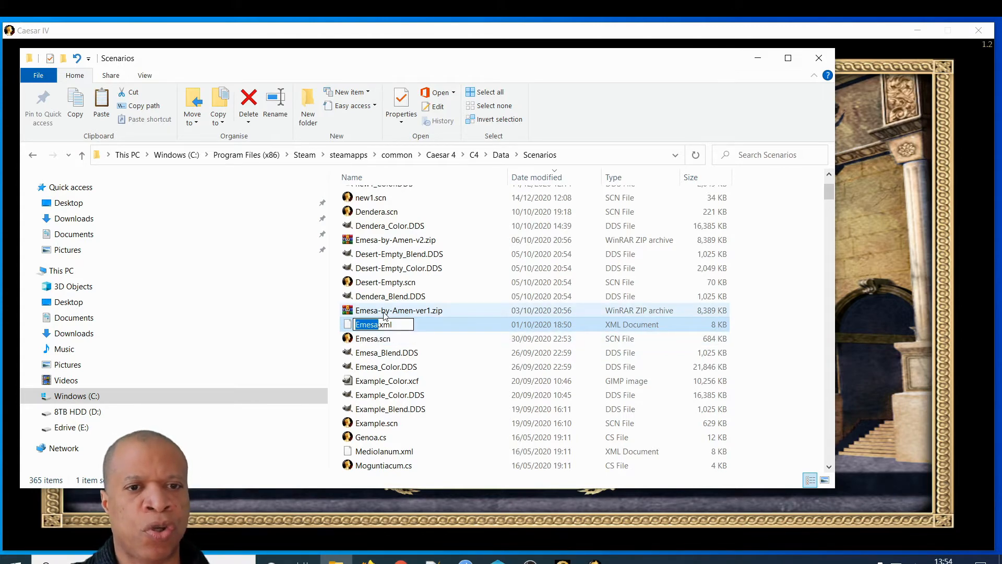
pyautogui.click(387, 312)
pyautogui.click(385, 326)
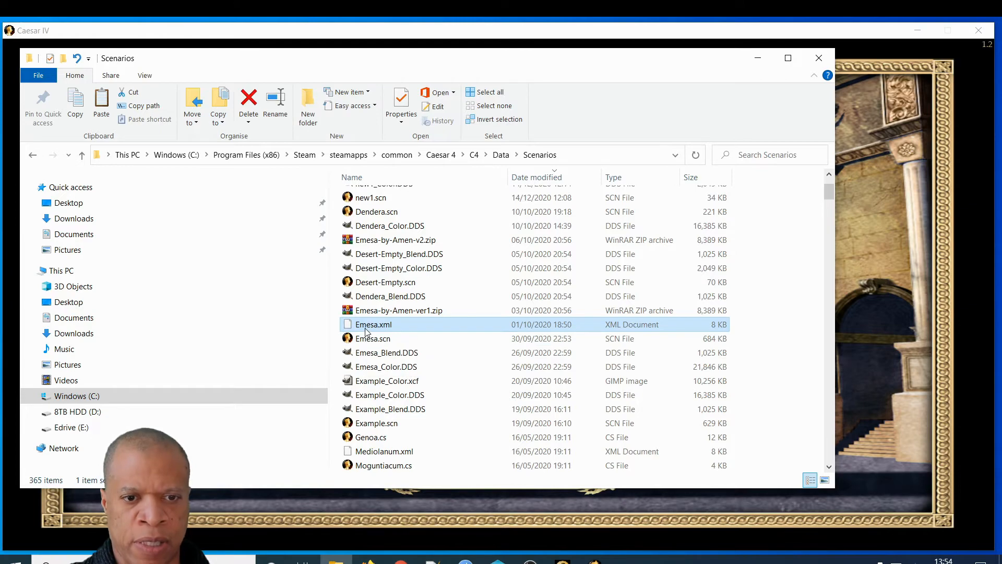
# Sort the Scenarios folder by name and find Emesa.xml among the other Emesa files.
pyautogui.click(396, 180)
pyautogui.scroll(-6, 418, 381)
pyautogui.scroll(-2, 421, 379)
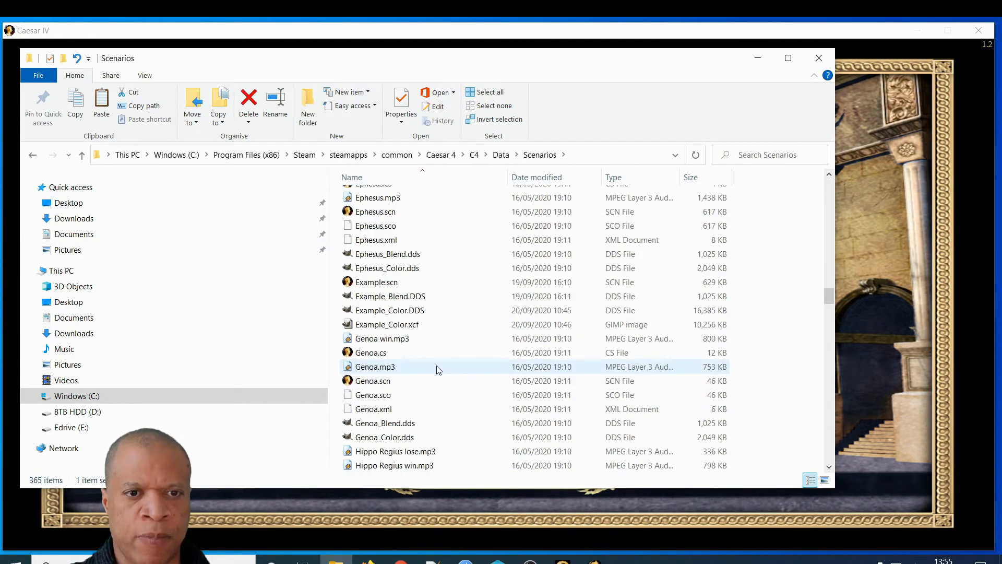
pyautogui.scroll(2, 433, 371)
pyautogui.scroll(3, 437, 369)
pyautogui.scroll(1, 437, 368)
pyautogui.scroll(-3, 438, 366)
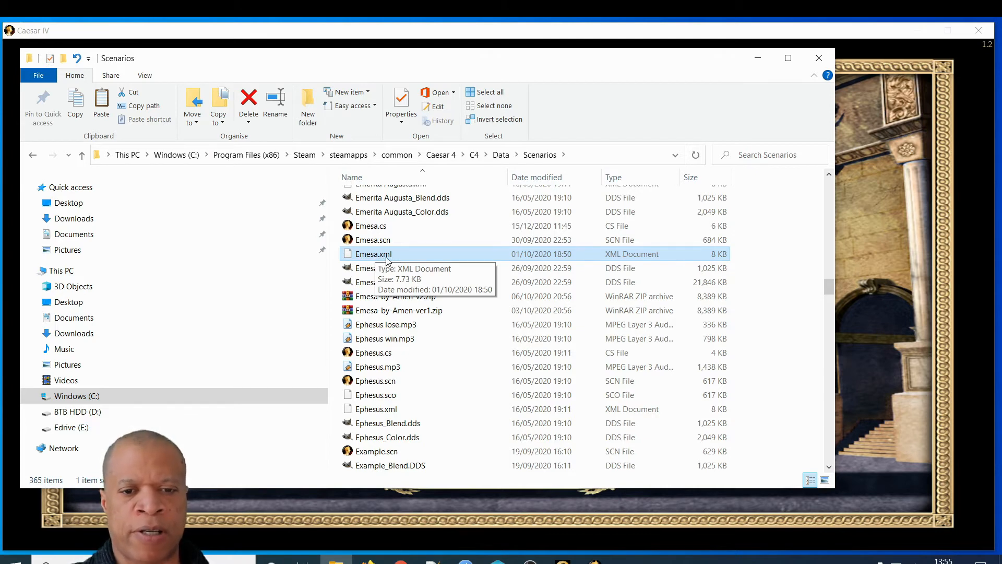
# Switch to Notepad++ and bring up the already open Emesa.xml document.
pyautogui.moveTo(432, 561)
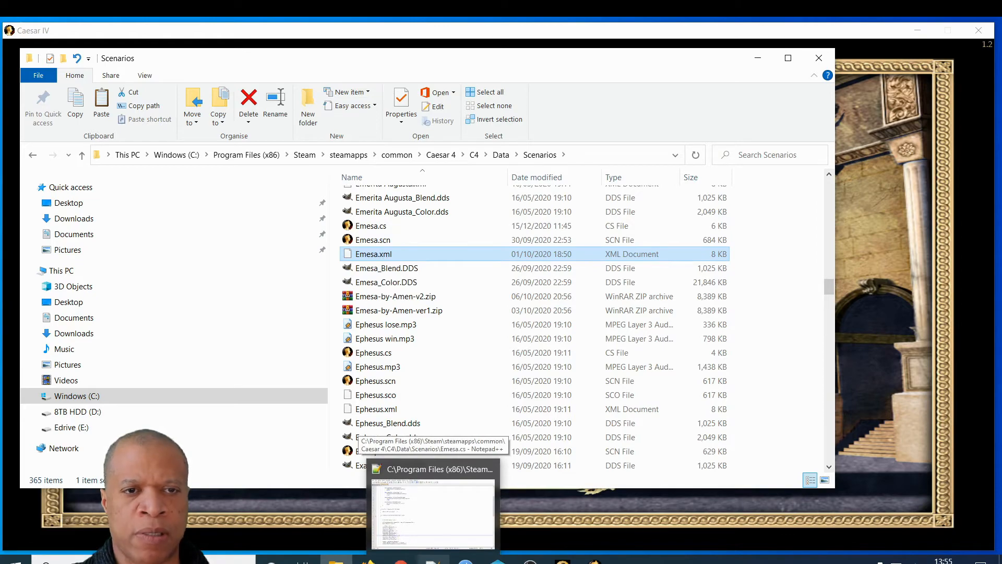
pyautogui.click(433, 501)
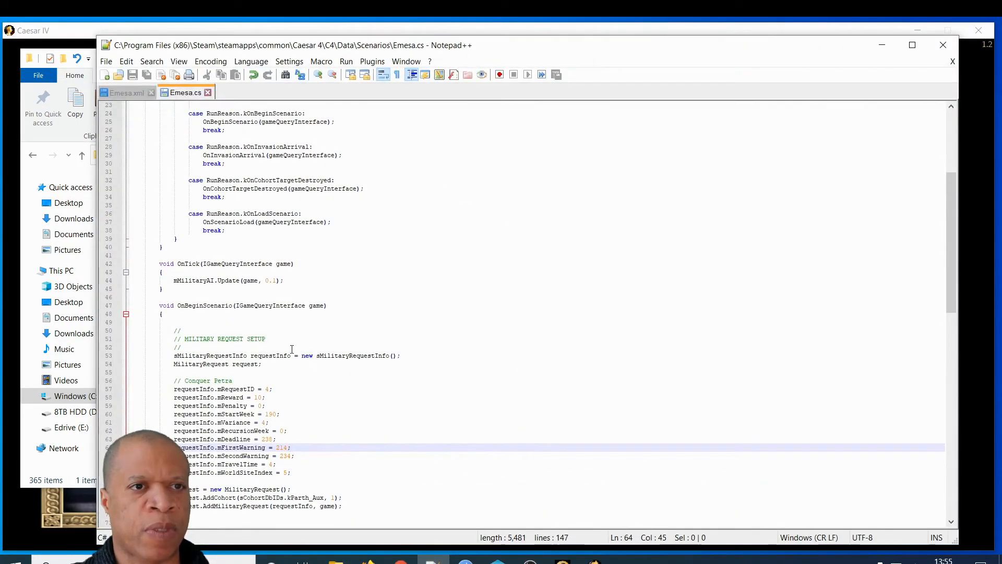
pyautogui.click(131, 92)
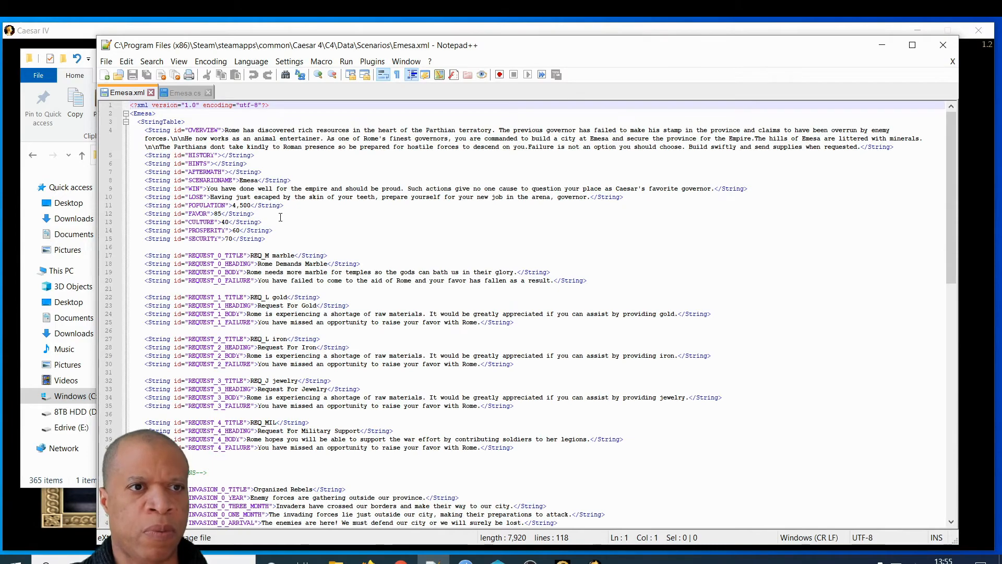
# Enlarge the Emesa.xml text to a readable size that still fits the reward and rating strings, and reposition the editor window.
pyautogui.keyDown('ctrl'); pyautogui.scroll(2, 280, 217); pyautogui.keyUp('ctrl')
pyautogui.keyDown('ctrl'); pyautogui.scroll(4, 280, 217); pyautogui.keyUp('ctrl')
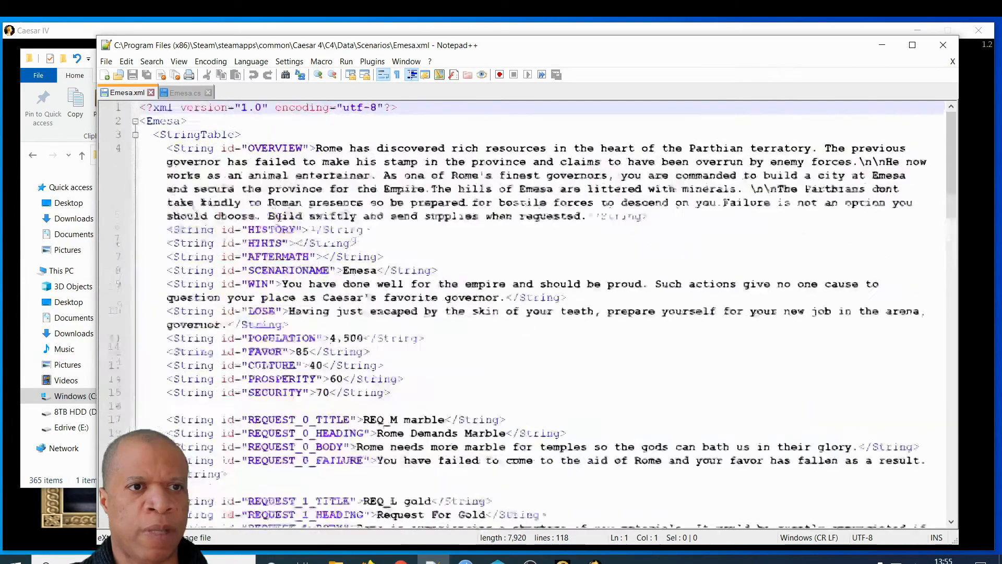
pyautogui.keyDown('ctrl'); pyautogui.scroll(3, 280, 217); pyautogui.keyUp('ctrl')
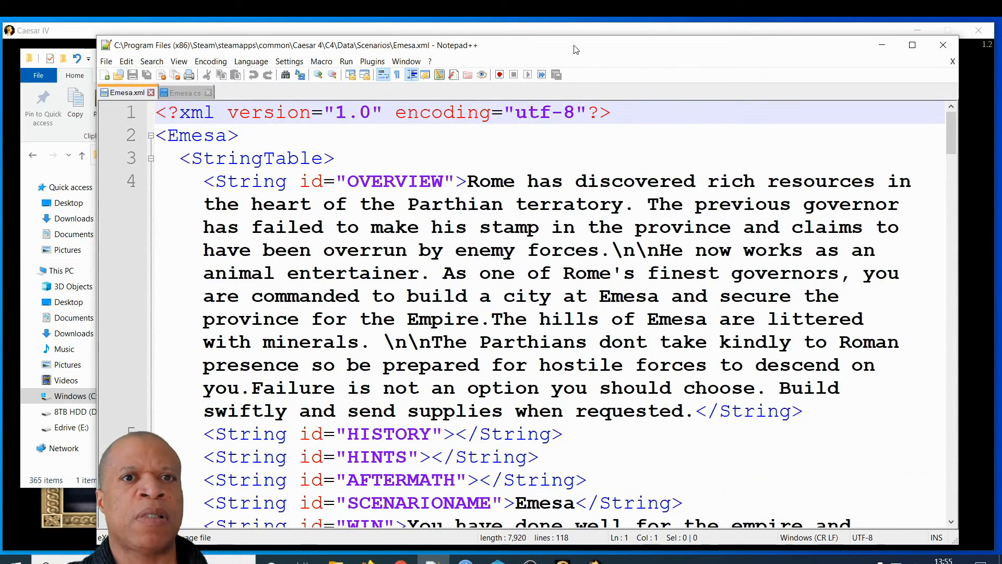
pyautogui.moveTo(565, 45); pyautogui.dragTo(517, 41)
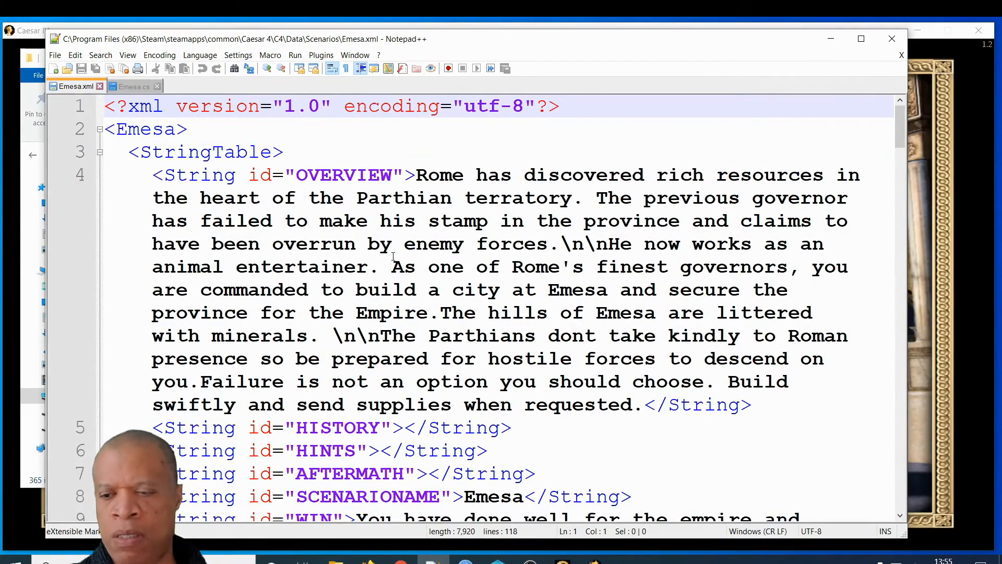
pyautogui.keyDown('ctrl'); pyautogui.scroll(-1, 433, 263); pyautogui.keyUp('ctrl')
pyautogui.keyDown('ctrl'); pyautogui.scroll(-3, 433, 263); pyautogui.keyUp('ctrl')
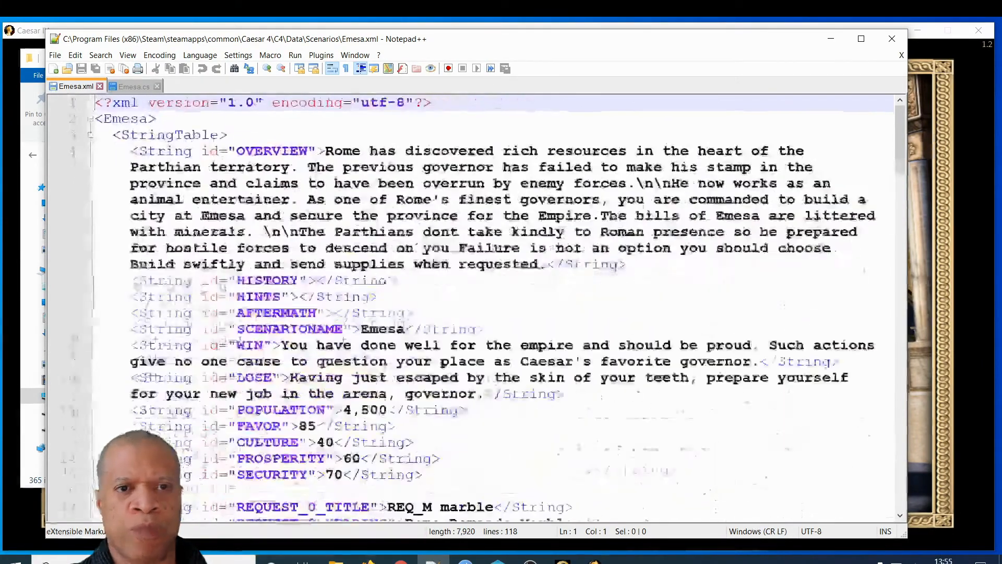
pyautogui.keyDown('ctrl'); pyautogui.scroll(-1, 433, 262); pyautogui.keyUp('ctrl')
pyautogui.keyDown('ctrl'); pyautogui.scroll(2, 433, 262); pyautogui.keyUp('ctrl')
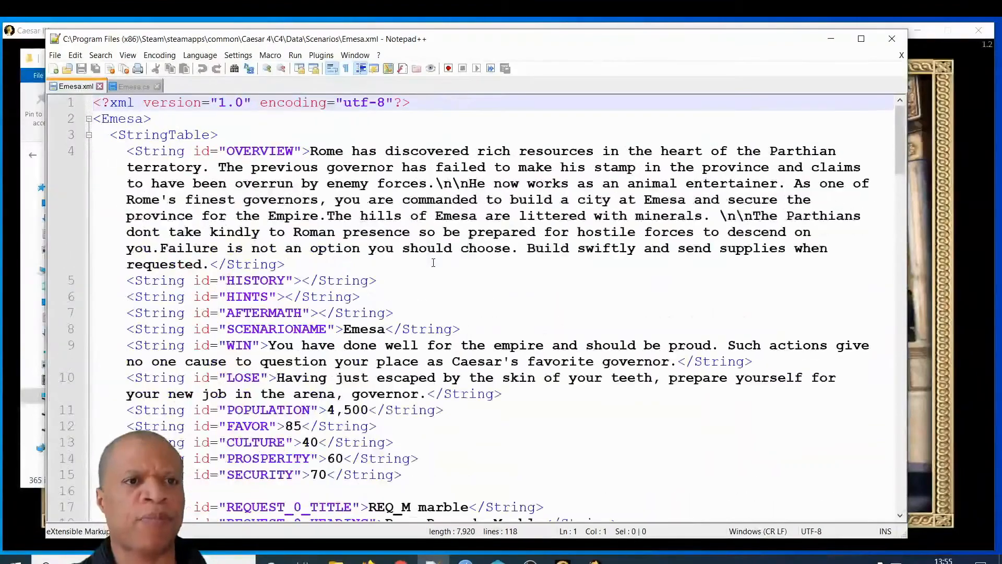
pyautogui.keyDown('ctrl'); pyautogui.scroll(-1, 433, 262); pyautogui.keyUp('ctrl')
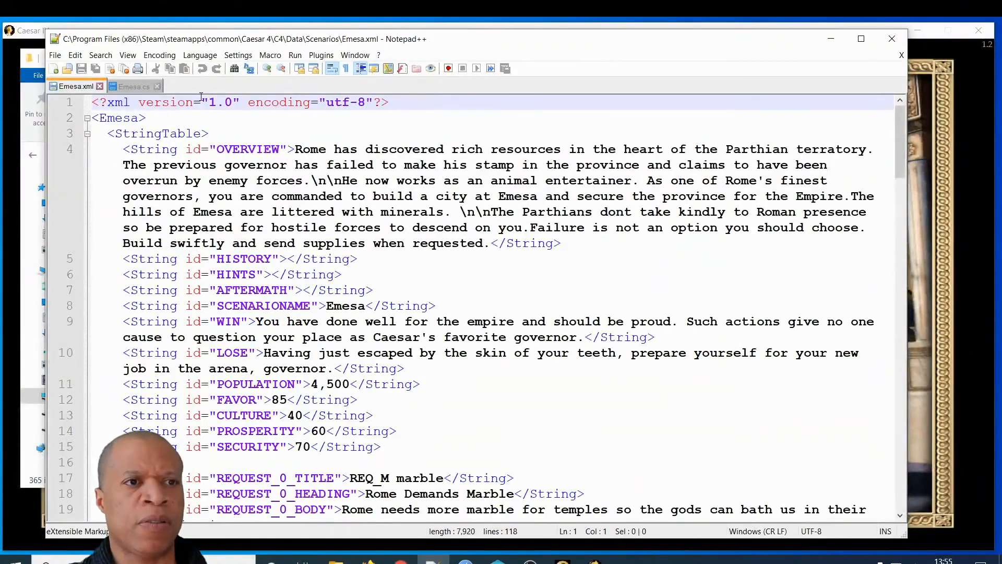
pyautogui.moveTo(507, 41); pyautogui.dragTo(501, 42)
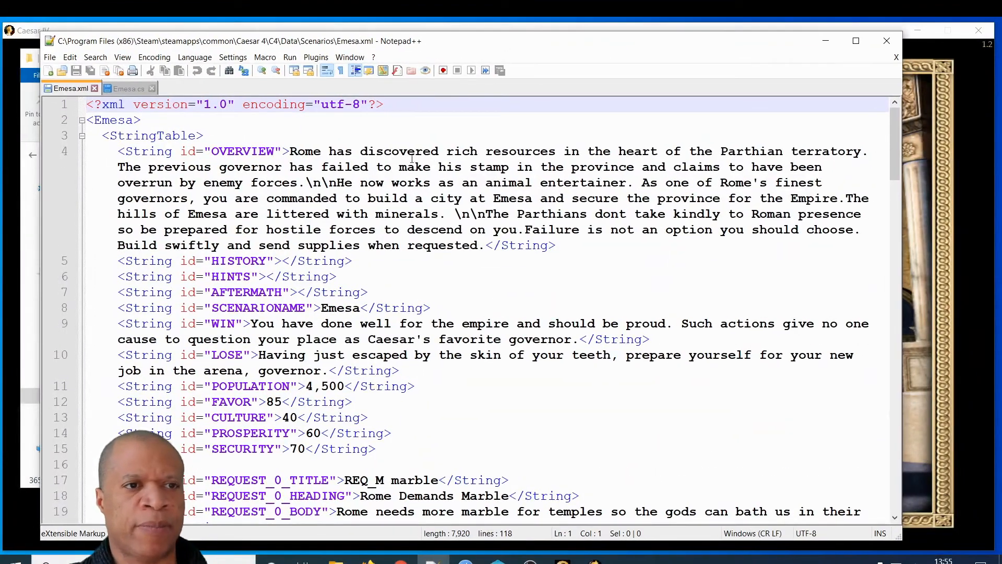
# Examine the Emesa root tag and the OVERVIEW string, highlighting the \n\n line-break codes before "He now works".
pyautogui.click(119, 120)
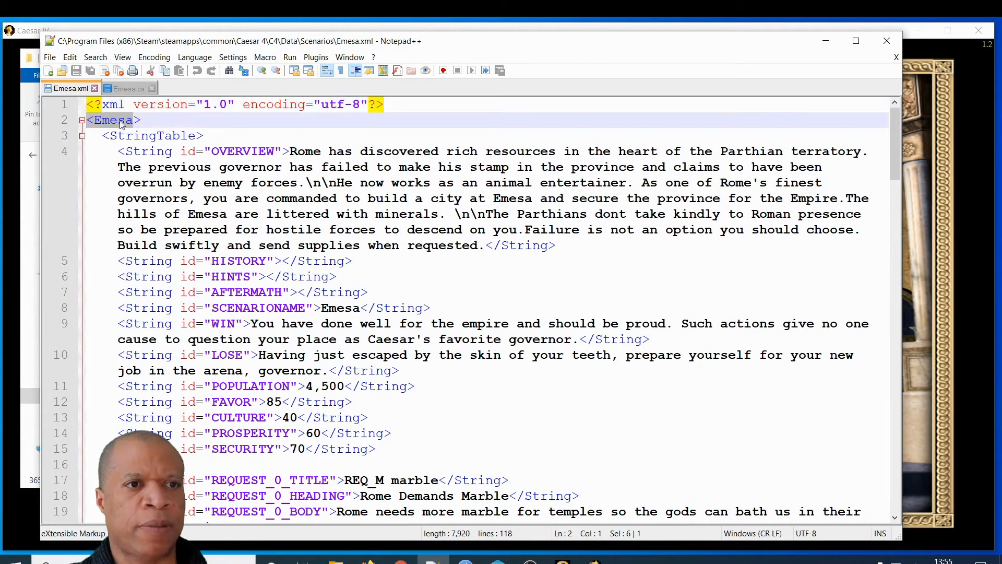
pyautogui.click(234, 166)
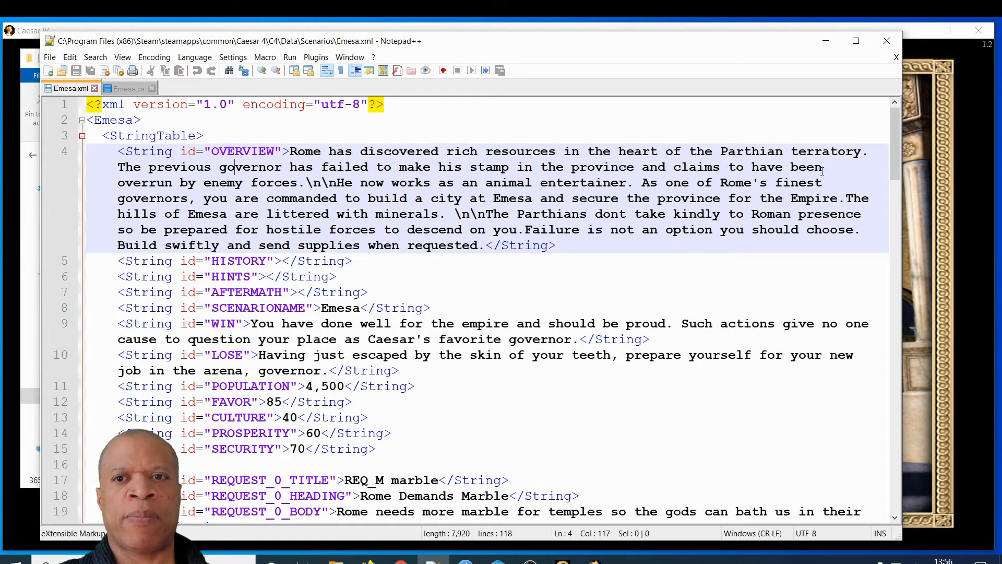
pyautogui.click(742, 181)
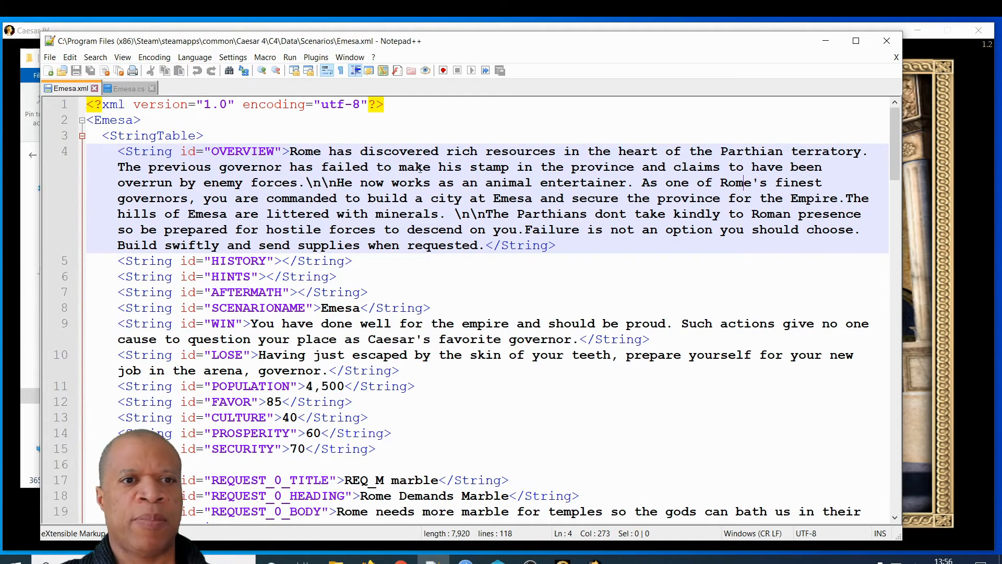
pyautogui.click(328, 199)
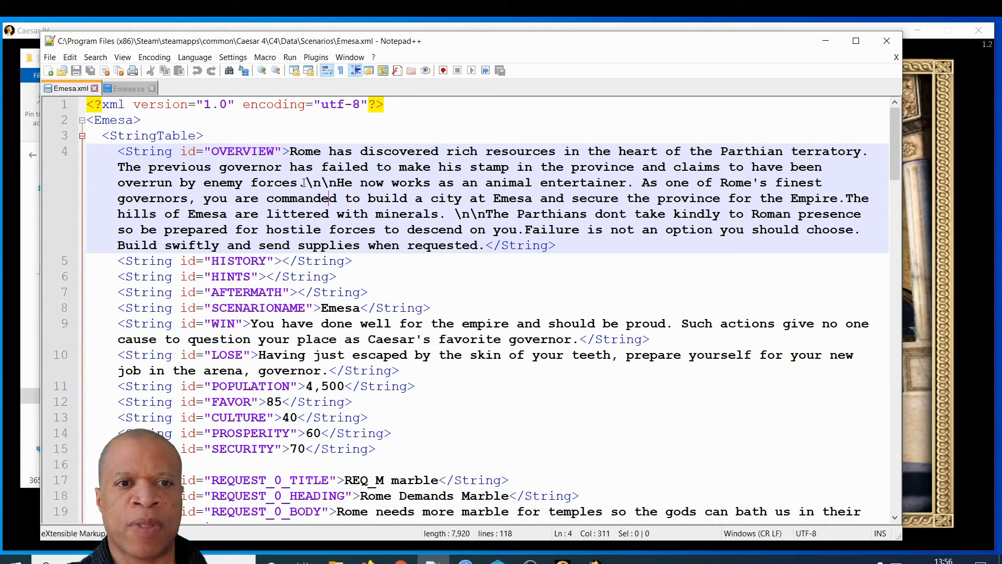
pyautogui.moveTo(306, 182); pyautogui.dragTo(312, 182)
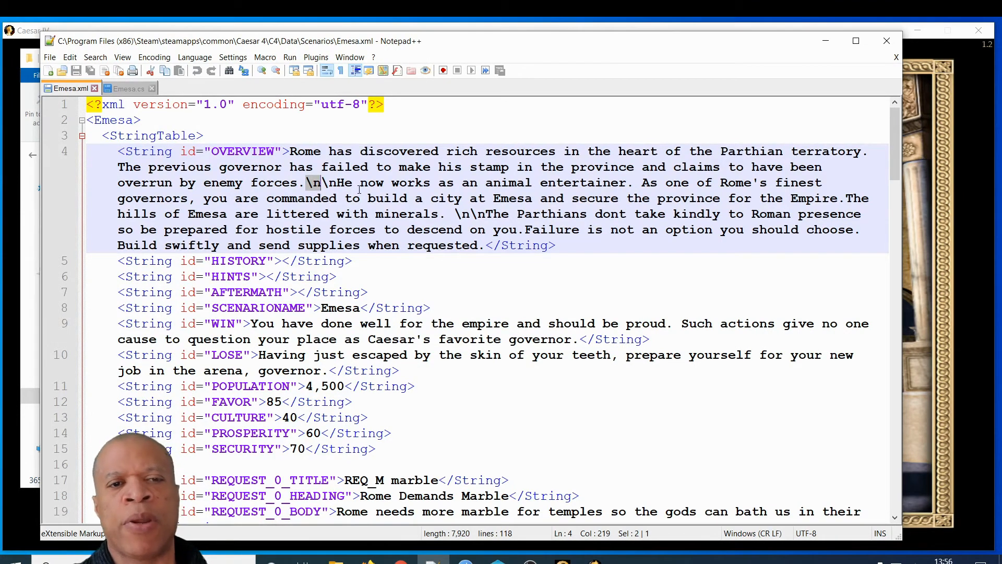
pyautogui.moveTo(305, 182); pyautogui.dragTo(337, 182)
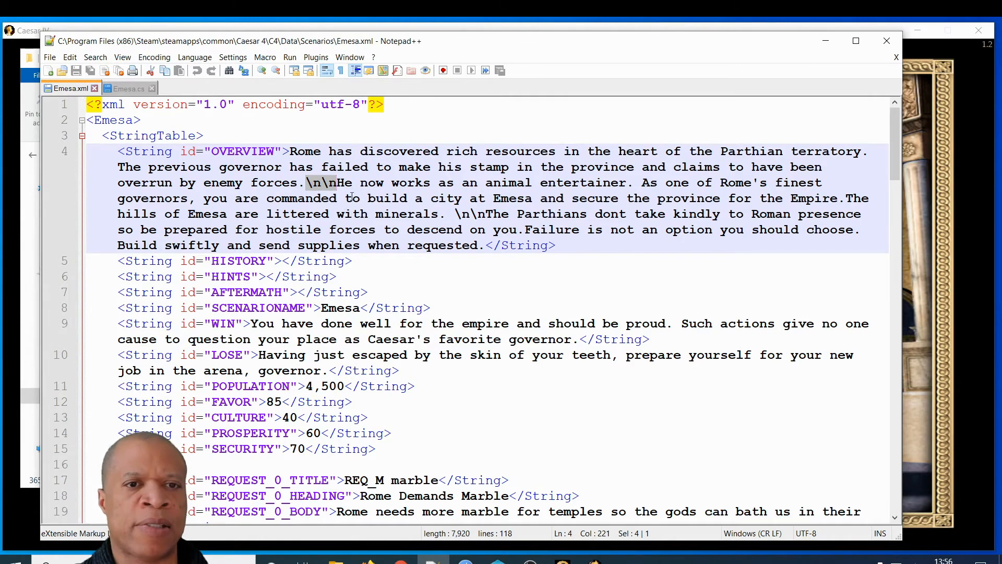
pyautogui.click(401, 201)
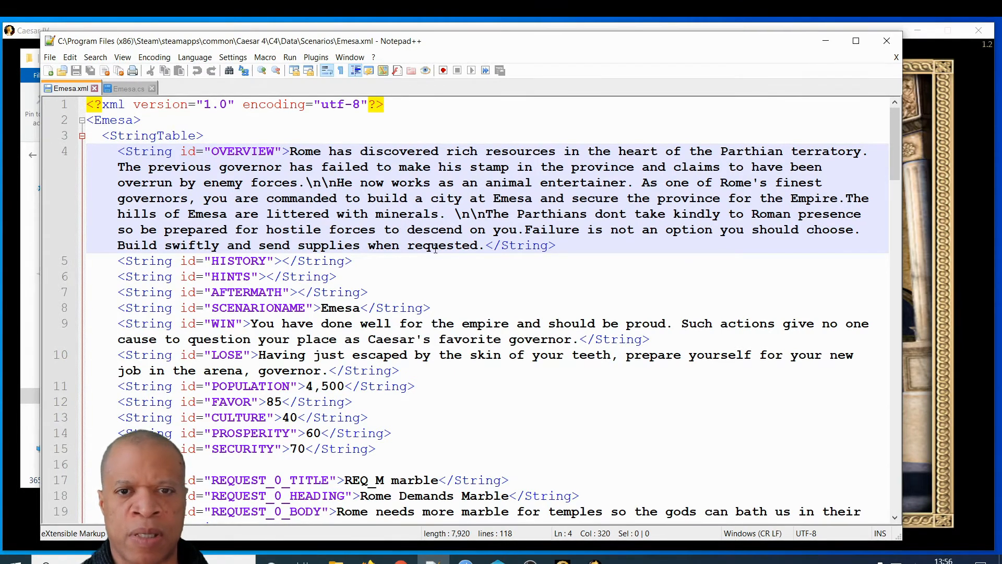
pyautogui.click(374, 207)
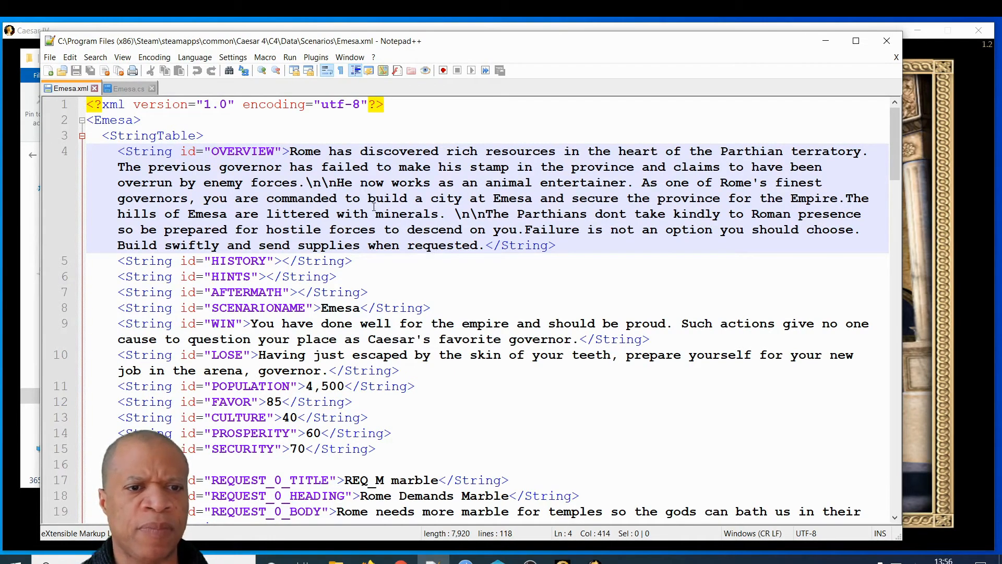
# Highlight the "WIN" id, including its quotation marks, in the string on line 9.
pyautogui.scroll(-2, 374, 207)
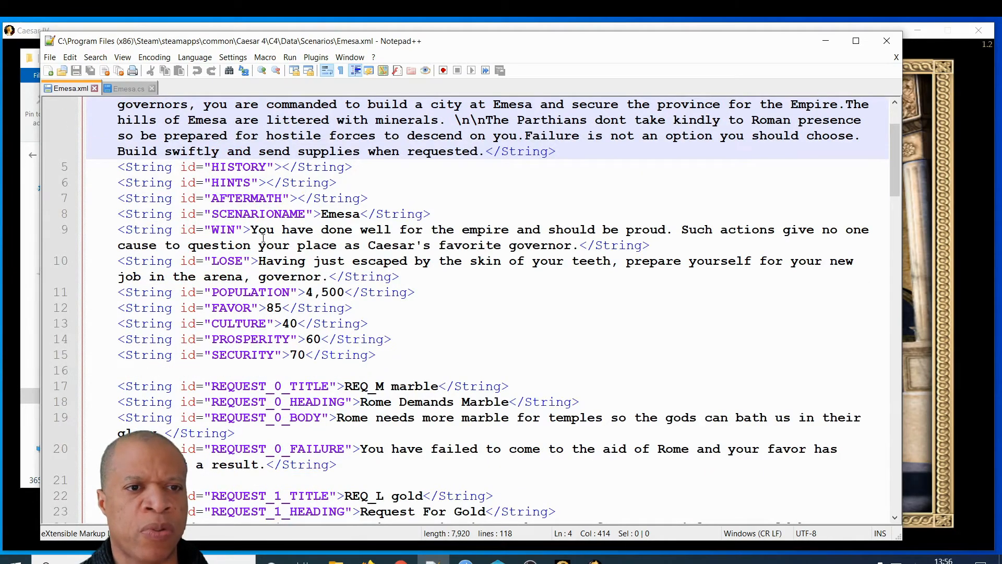
pyautogui.click(212, 231)
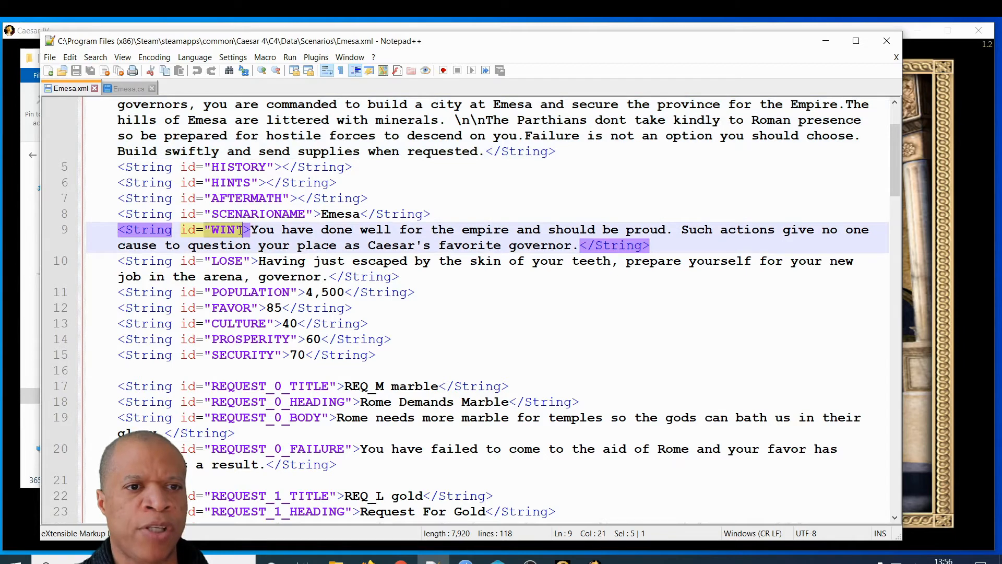
pyautogui.click(246, 230)
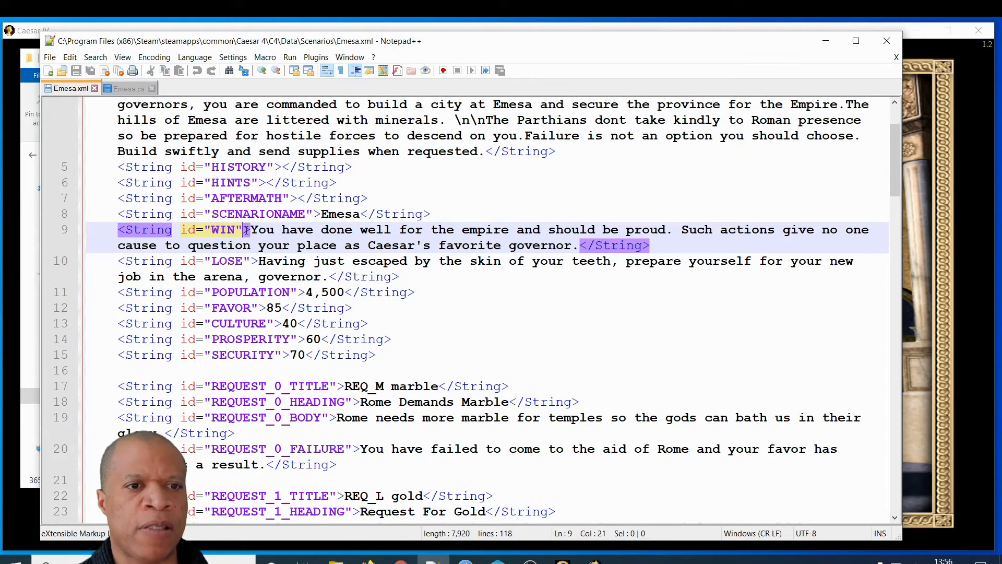
pyautogui.hotkey('shift', 'Left')
pyautogui.hotkey('shift', 'Left')
pyautogui.hotkey('shift', 'Left')
pyautogui.hotkey('shift', 'Left')
pyautogui.hotkey('shift', 'Left')
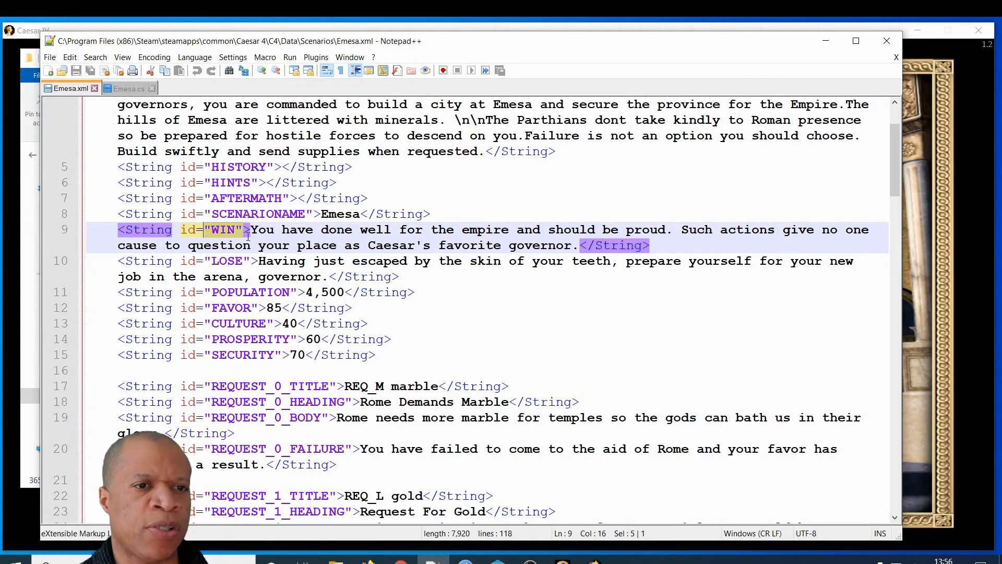
# Read through the WIN string's message and highlight its text between the tags, ending at the POPULATION line.
pyautogui.click(251, 230)
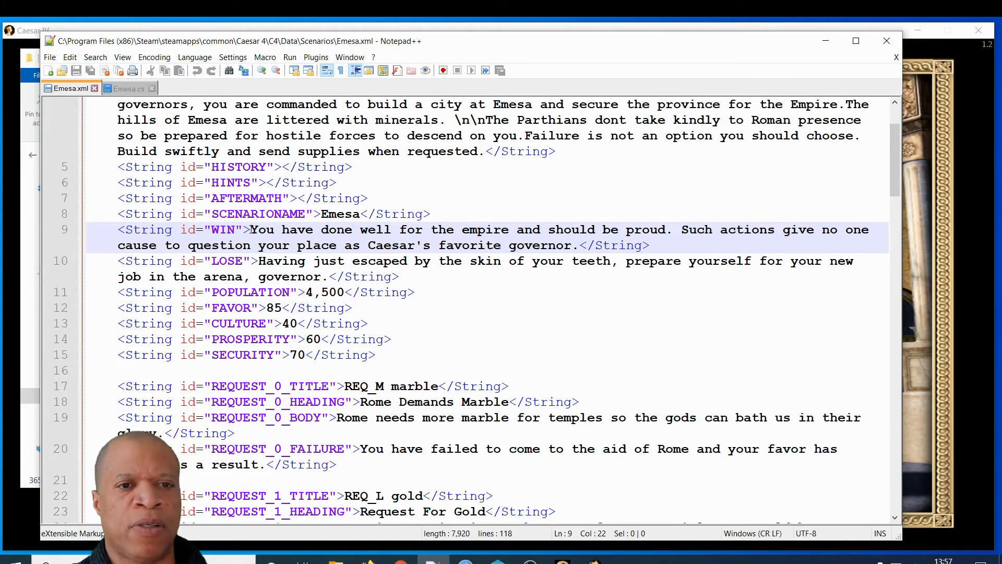
pyautogui.hotkey('ctrl', 'Right')
pyautogui.hotkey('ctrl', 'Right')
pyautogui.hotkey('ctrl', 'Right')
pyautogui.hotkey('ctrl', 'Right')
pyautogui.hotkey('ctrl', 'Right')
pyautogui.hotkey('ctrl', 'Right')
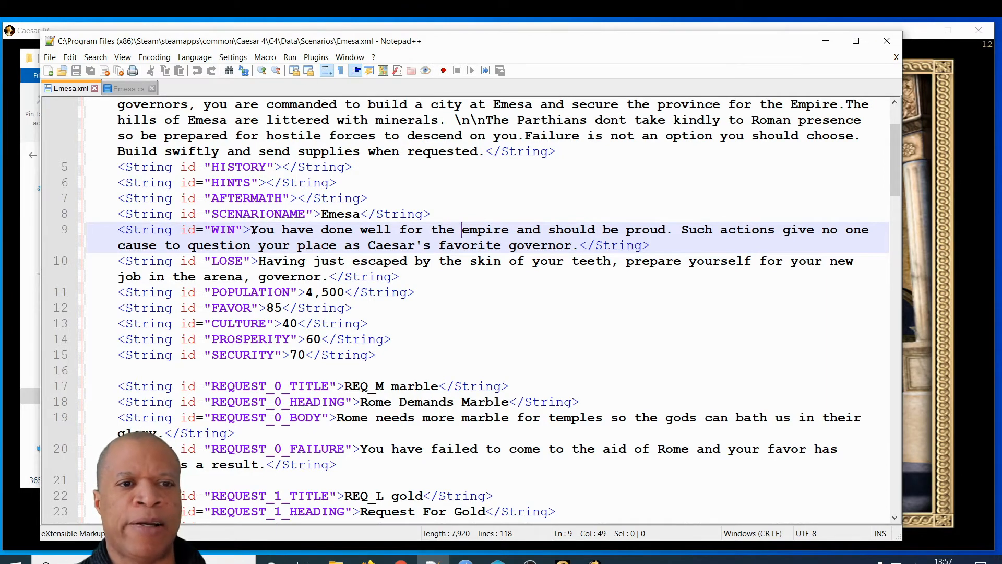
pyautogui.moveTo(250, 230); pyautogui.dragTo(576, 244)
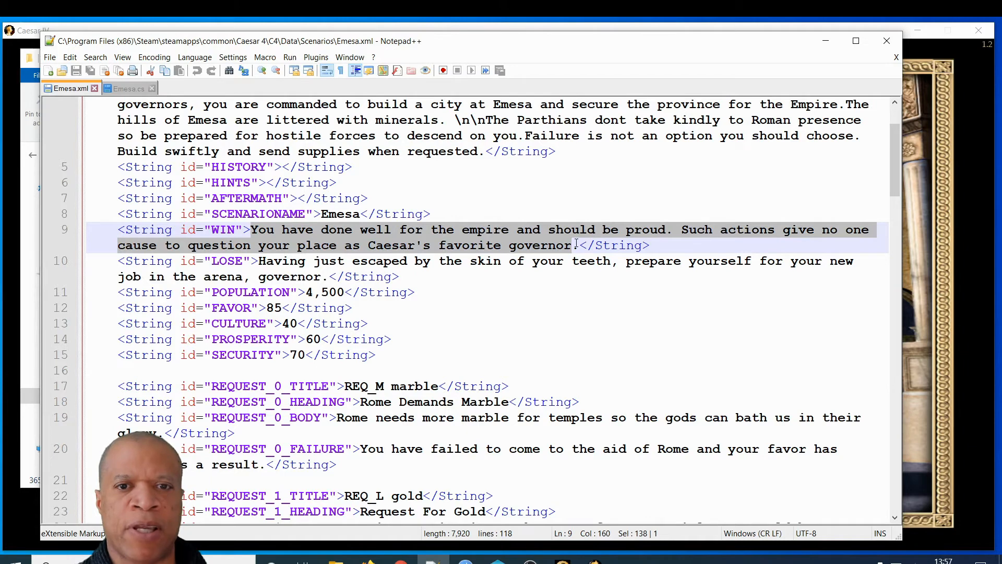
pyautogui.click(451, 292)
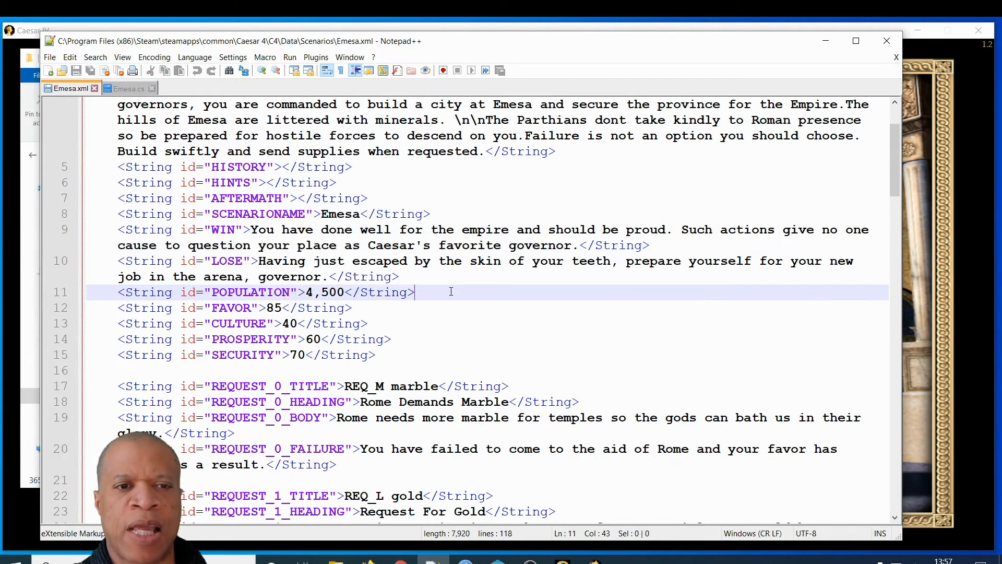
# Highlight the LOSE string's message on line 10, from "Having just escaped" through "governor", then clear the selection.
pyautogui.click(259, 261)
pyautogui.doubleClick(260, 262)
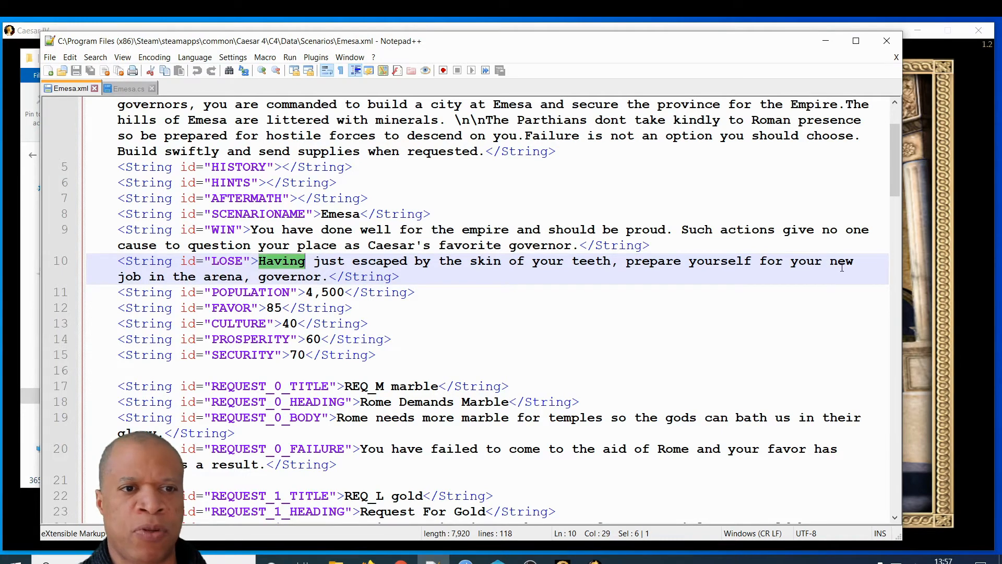
pyautogui.moveTo(320, 277); pyautogui.dragTo(259, 261)
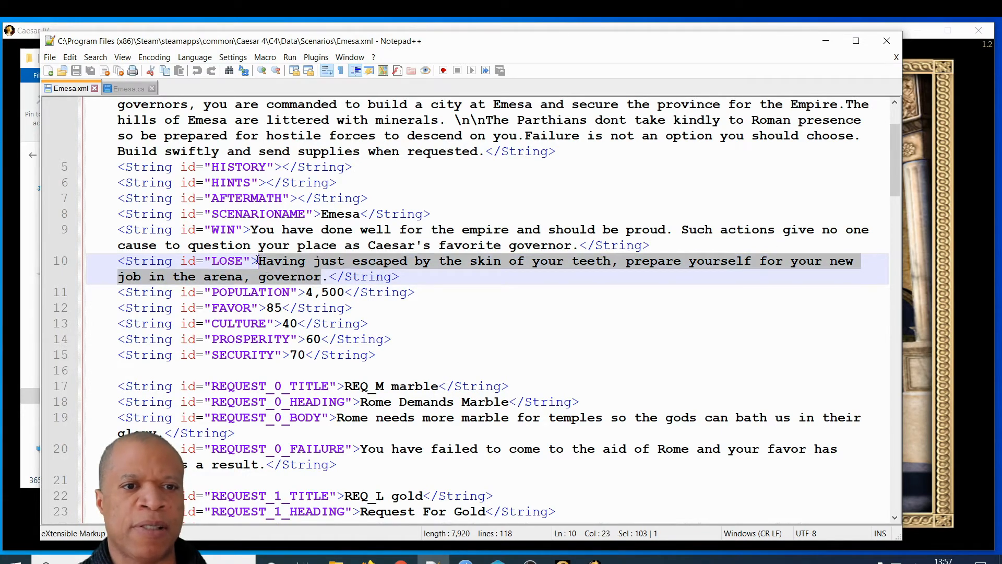
pyautogui.click(290, 263)
# Highlight the POPULATION value on line 11, then go through the rating values below it down to SECURITY.
pyautogui.scroll(-1, 486, 320)
pyautogui.scroll(-1, 486, 320)
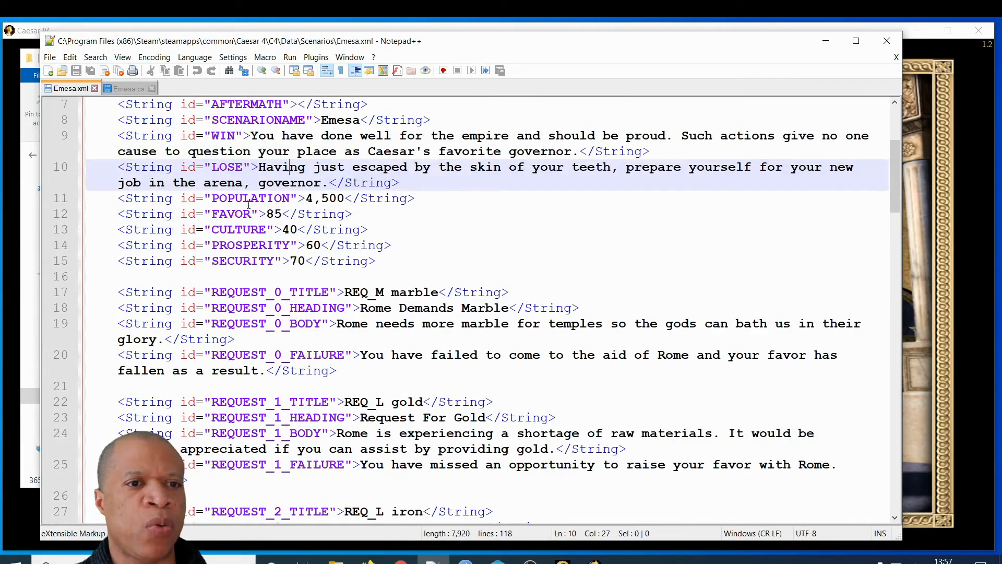
pyautogui.moveTo(306, 198); pyautogui.dragTo(345, 199)
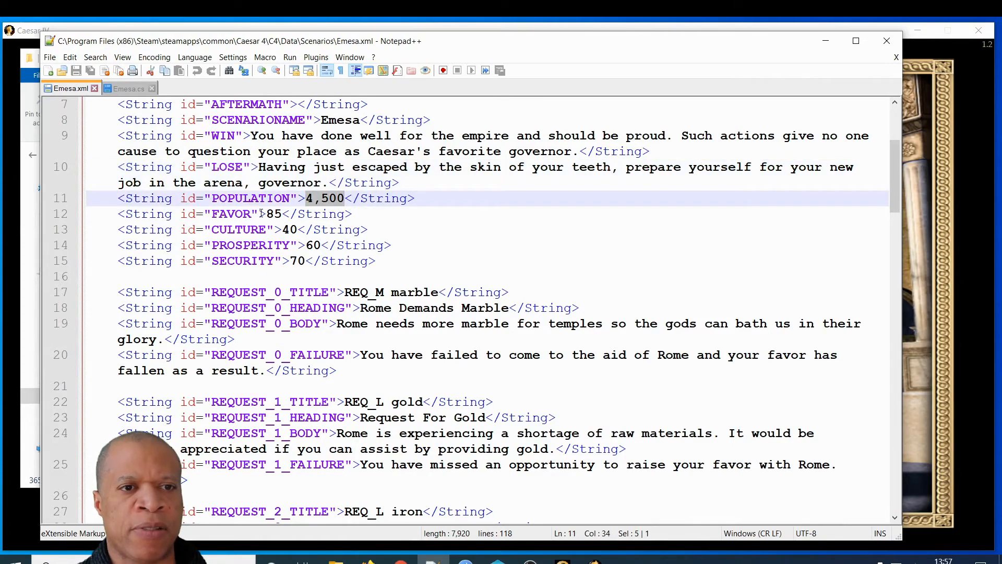
pyautogui.moveTo(267, 213); pyautogui.dragTo(315, 261)
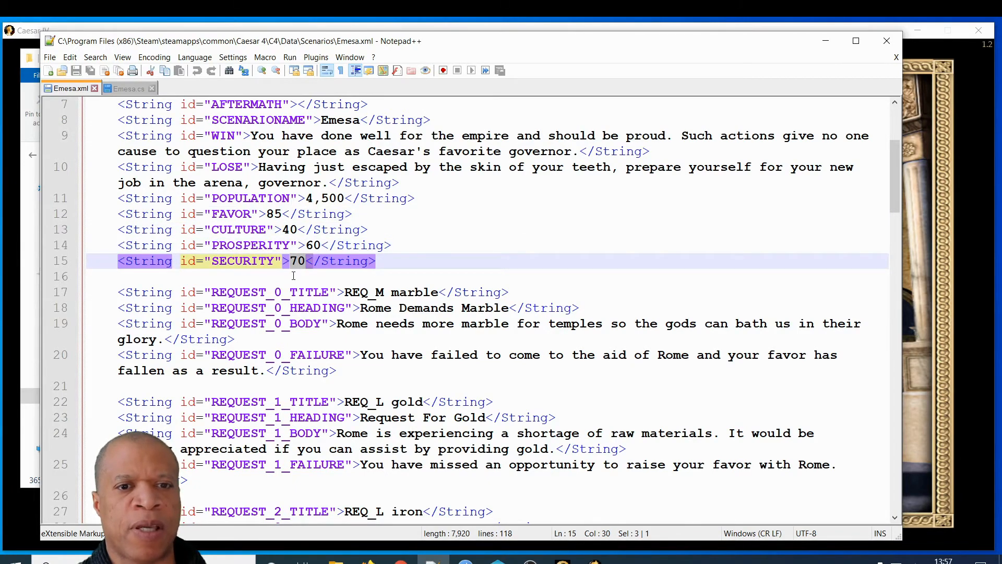
# Set the value of the SECURITY string on line 15 to 80.
pyautogui.scroll(-2, 322, 364)
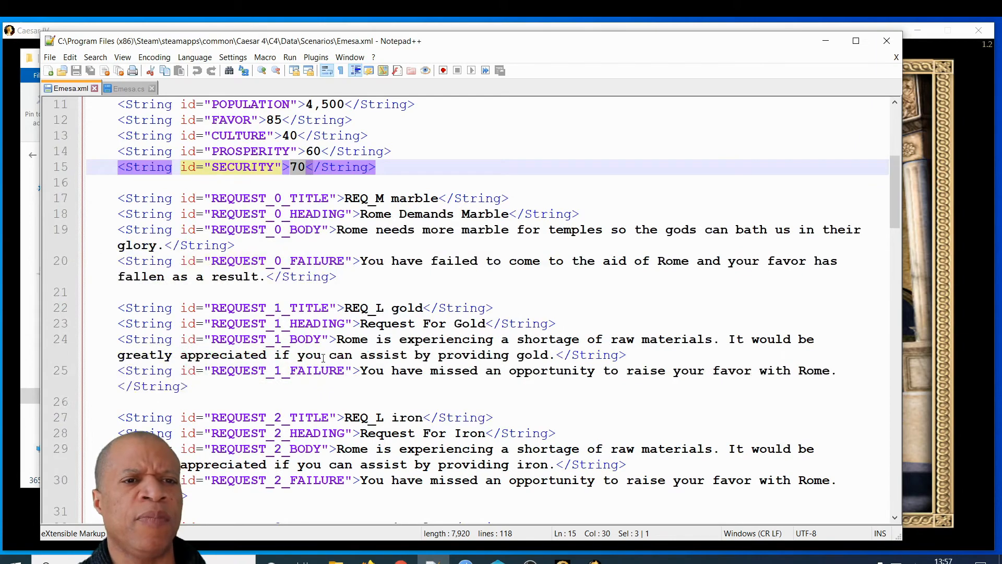
pyautogui.scroll(3, 323, 358)
pyautogui.click(301, 304)
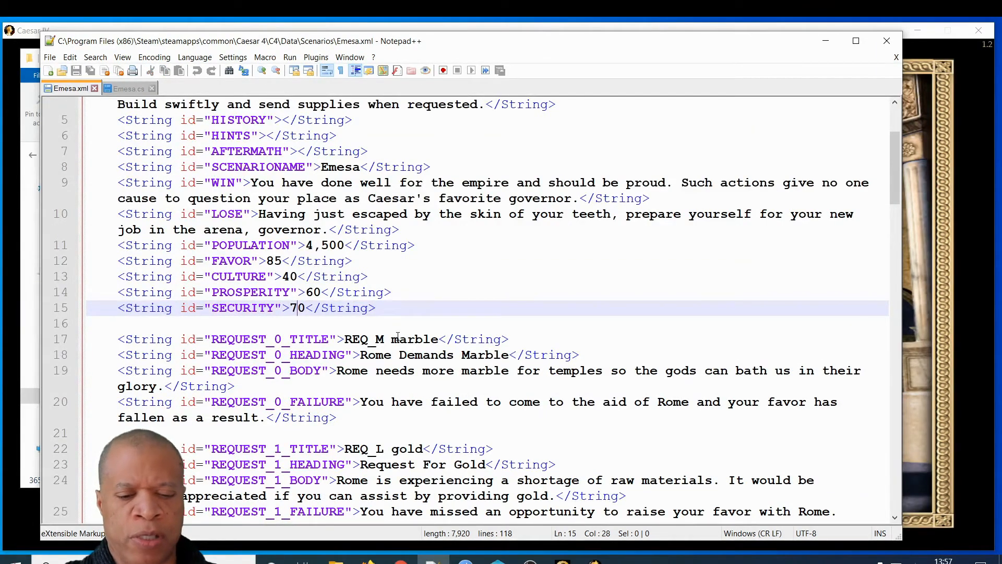
pyautogui.press('BackSpace')
pyautogui.write('8')
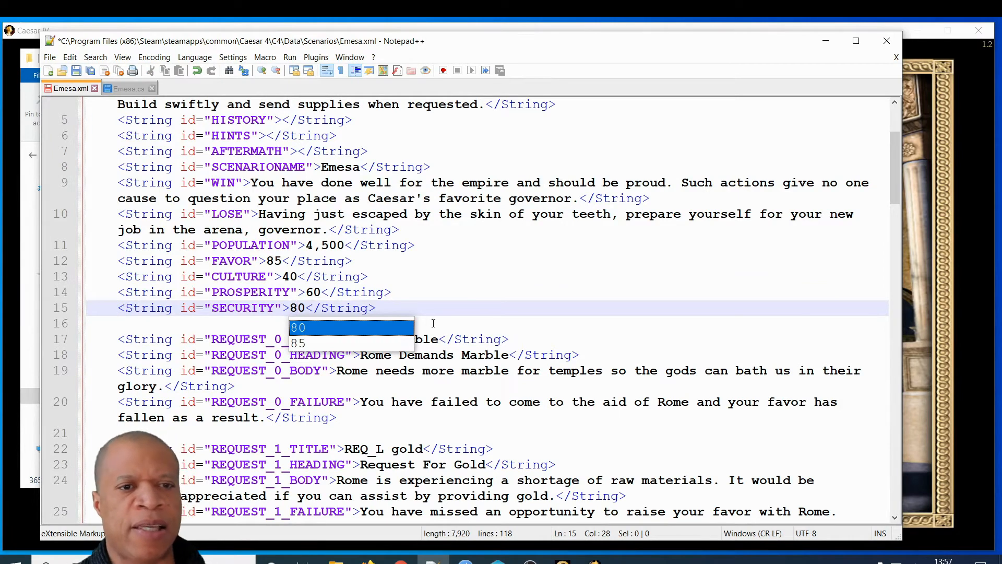
pyautogui.click(443, 314)
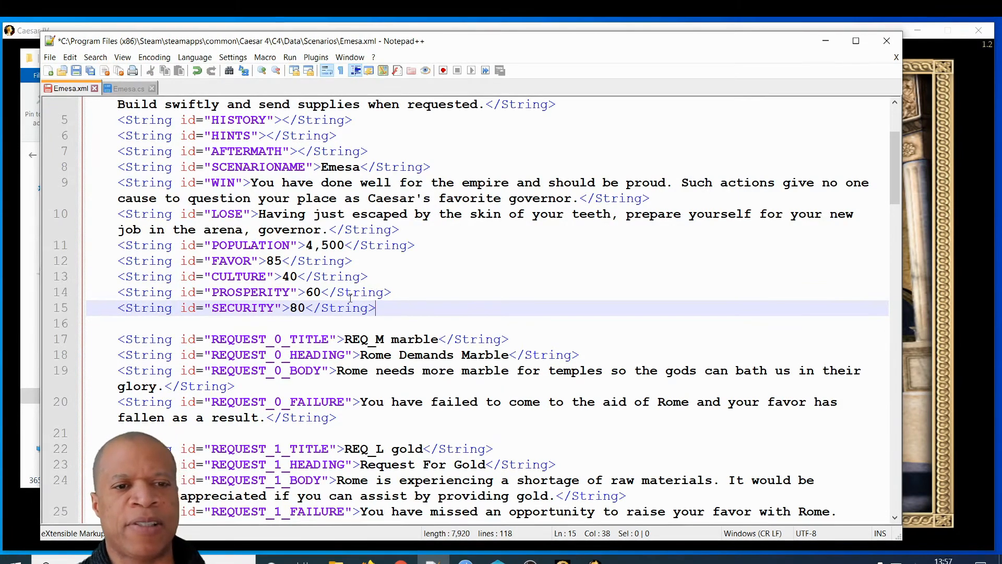
pyautogui.press('Left')
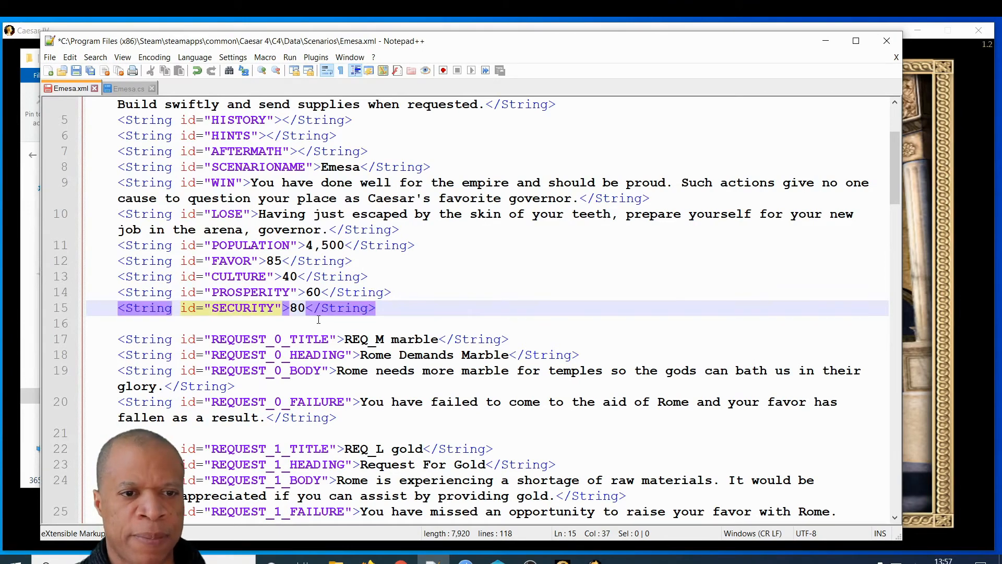
# Examine the REQUEST_0 to REQUEST_4 strings, from marble to military support, and highlight the REQUEST_4_HEADING text.
pyautogui.scroll(-2, 319, 319)
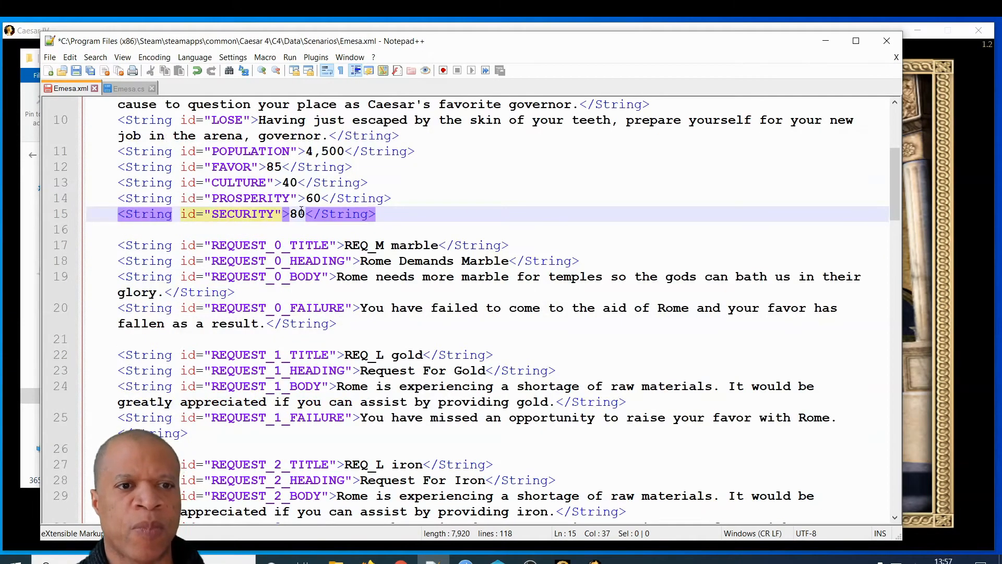
pyautogui.click(386, 263)
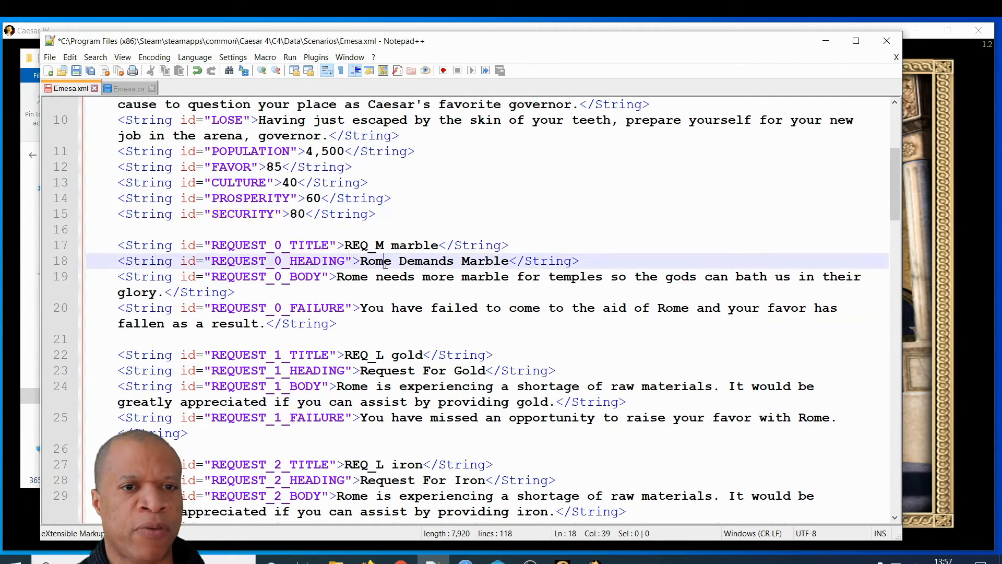
pyautogui.click(392, 245)
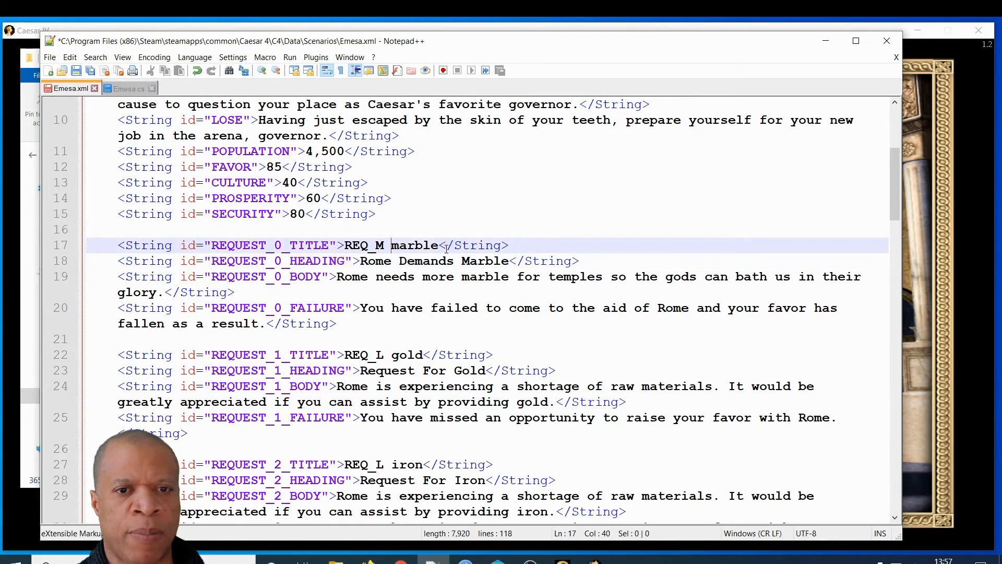
pyautogui.scroll(-3, 438, 323)
pyautogui.click(423, 215)
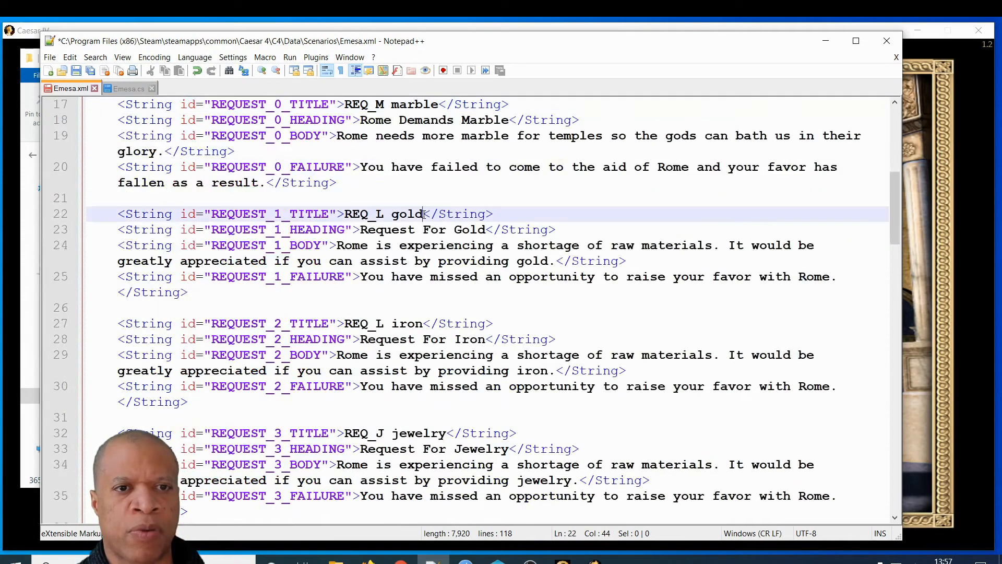
pyautogui.scroll(-3, 423, 216)
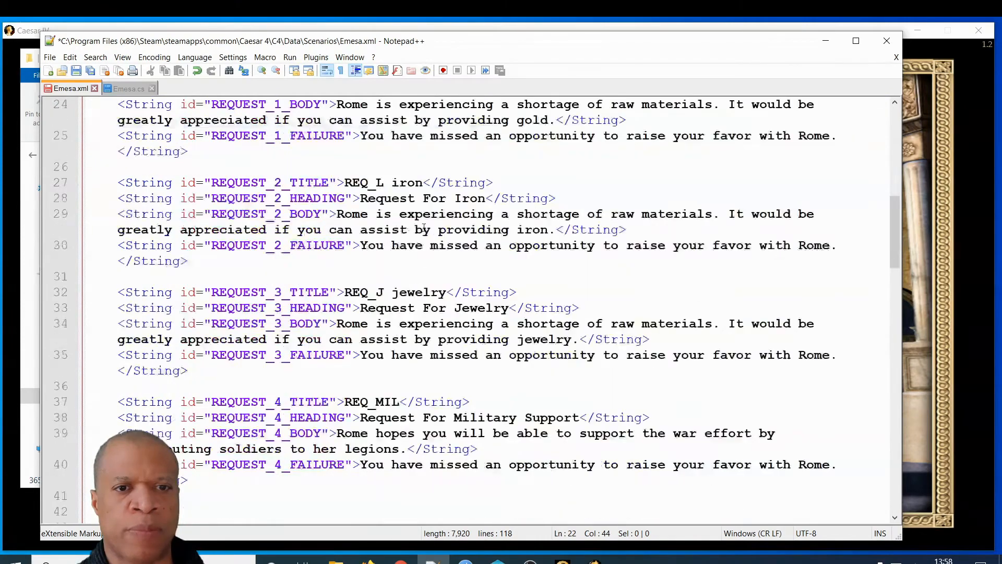
pyautogui.click(423, 308)
pyautogui.scroll(-3, 424, 305)
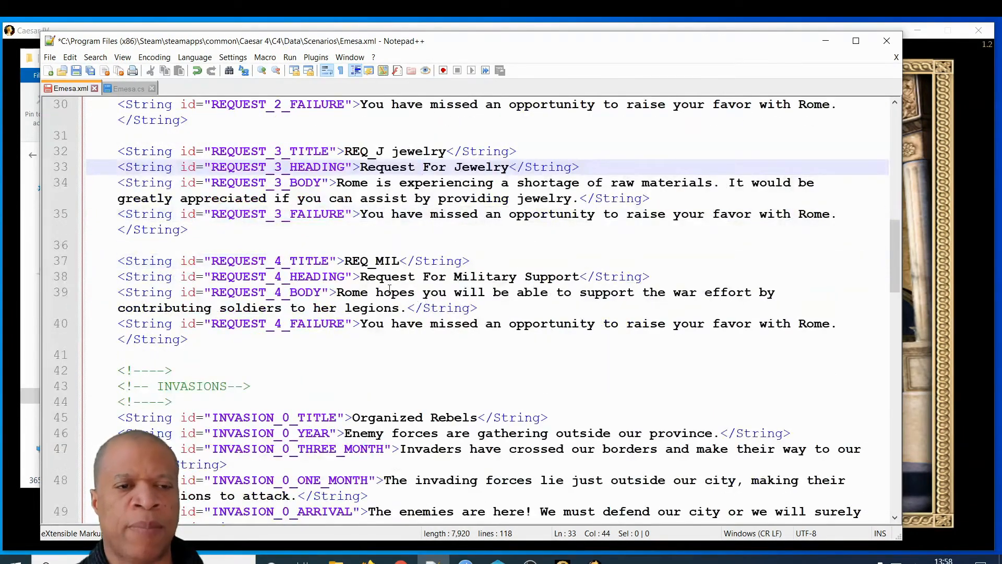
pyautogui.scroll(-2, 392, 292)
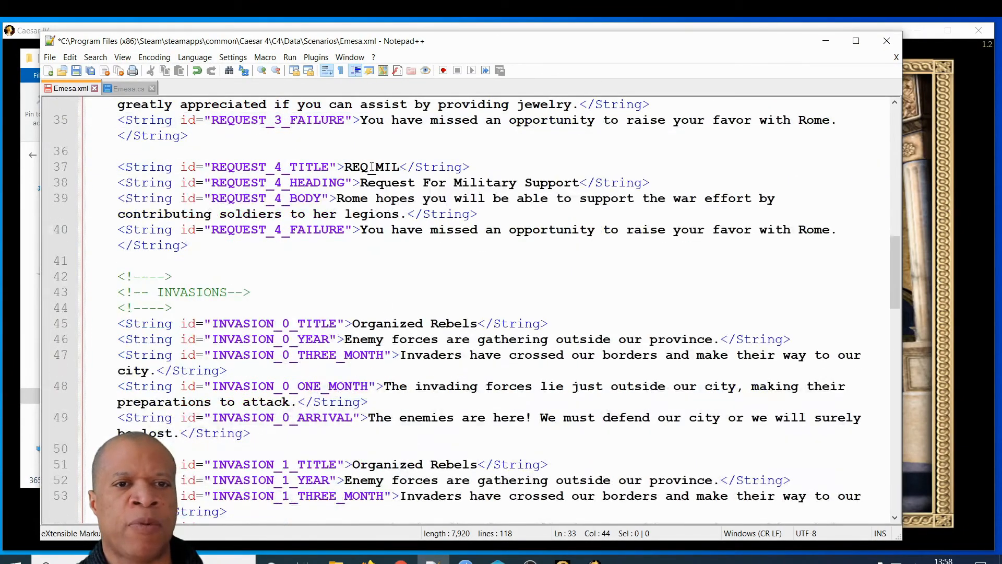
pyautogui.moveTo(361, 183); pyautogui.dragTo(559, 192)
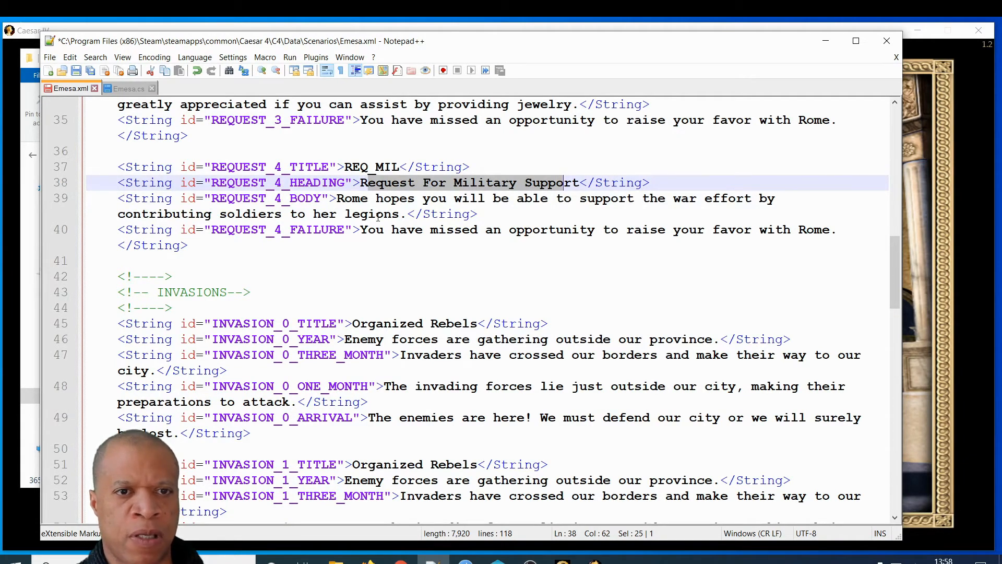
# Reduce the text size by one level at the INVASIONS section and enlarge the editor window to full screen.
pyautogui.scroll(-2, 377, 215)
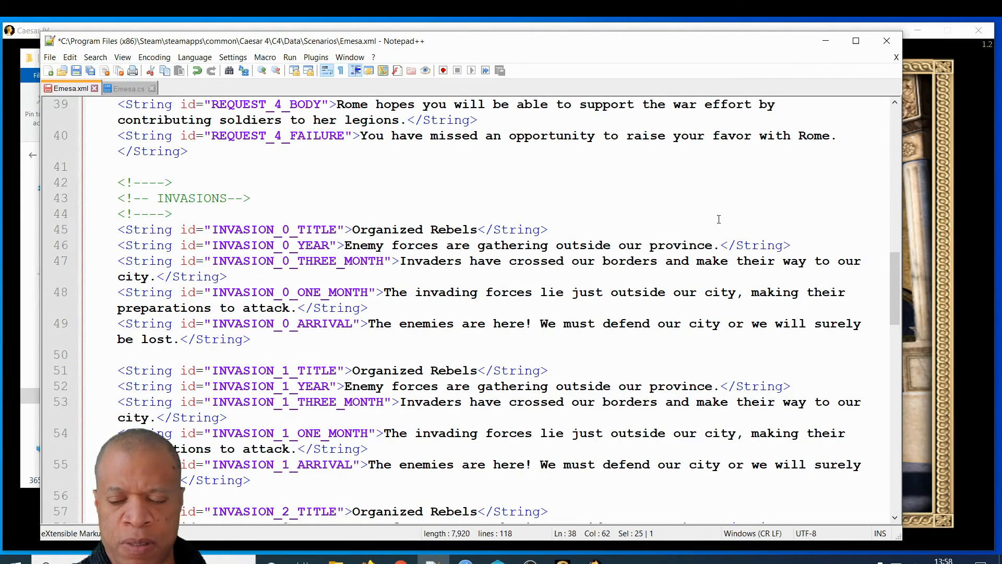
pyautogui.keyDown('ctrl'); pyautogui.scroll(-1, 718, 219); pyautogui.keyUp('ctrl')
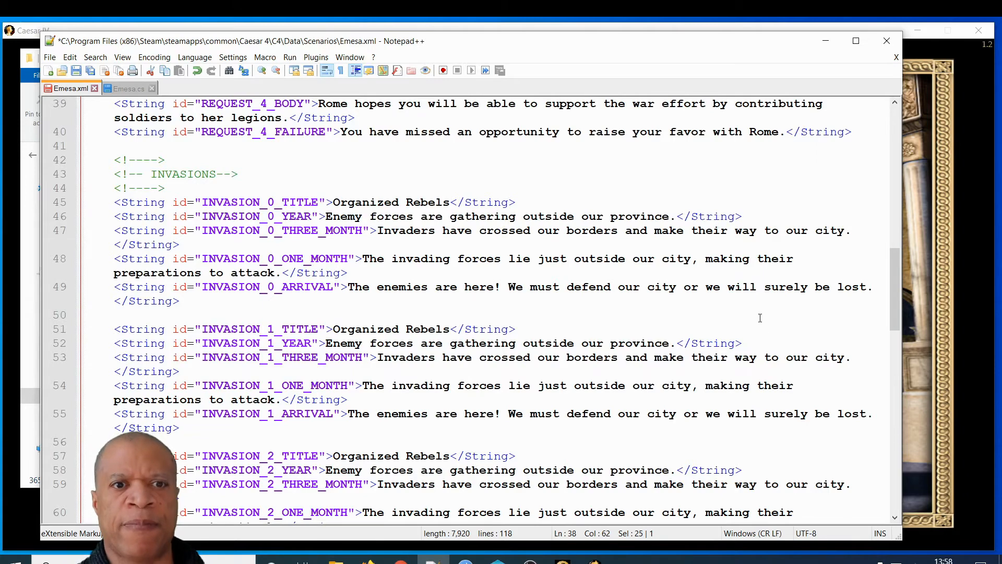
pyautogui.scroll(-3, 521, 310)
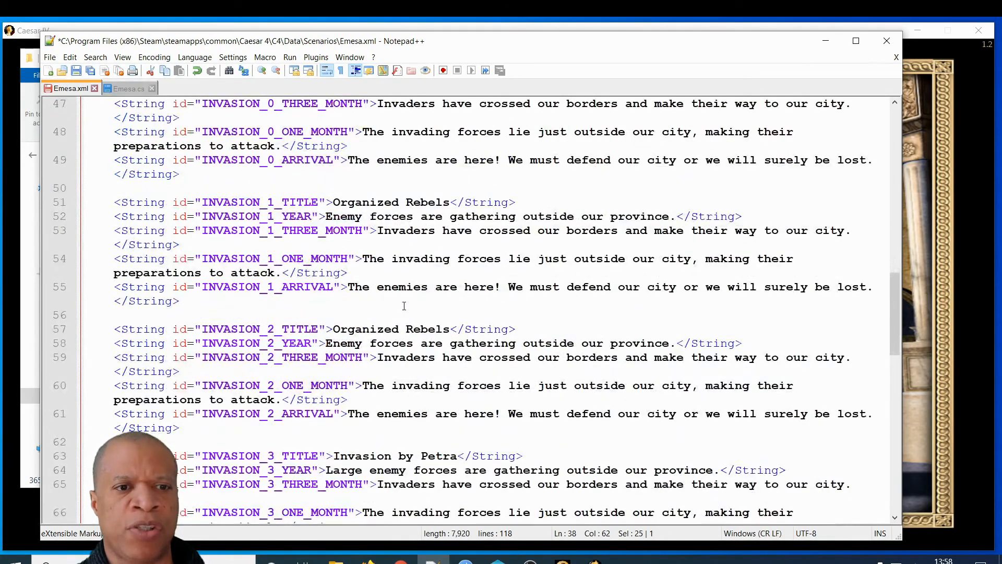
pyautogui.scroll(3, 404, 305)
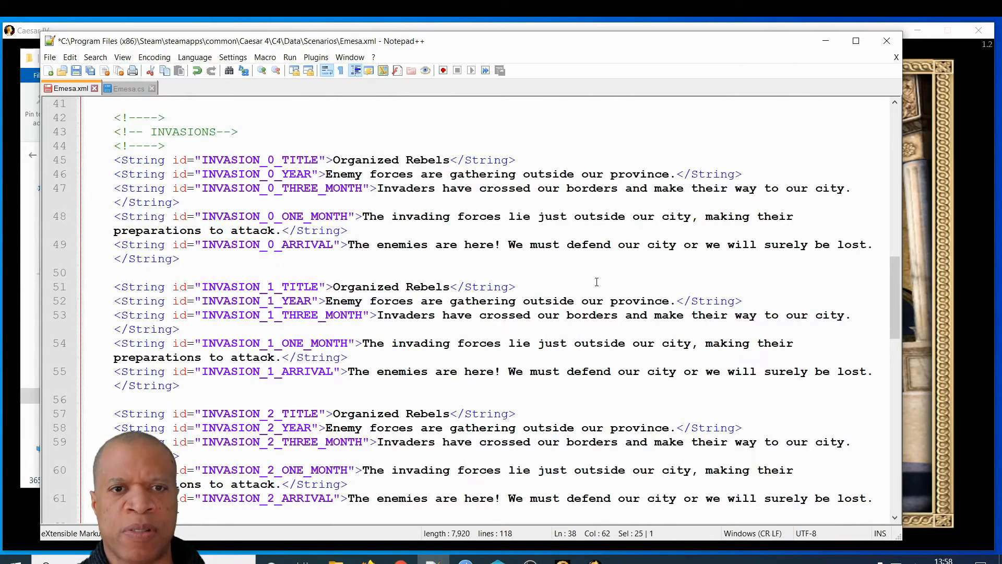
pyautogui.moveTo(905, 222); pyautogui.dragTo(982, 222)
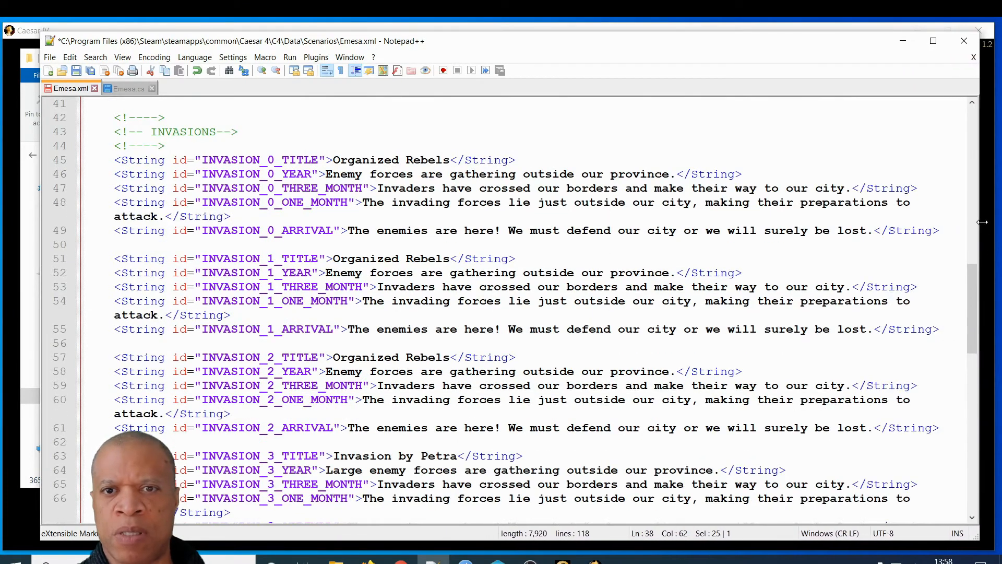
pyautogui.moveTo(41, 221); pyautogui.dragTo(27, 221)
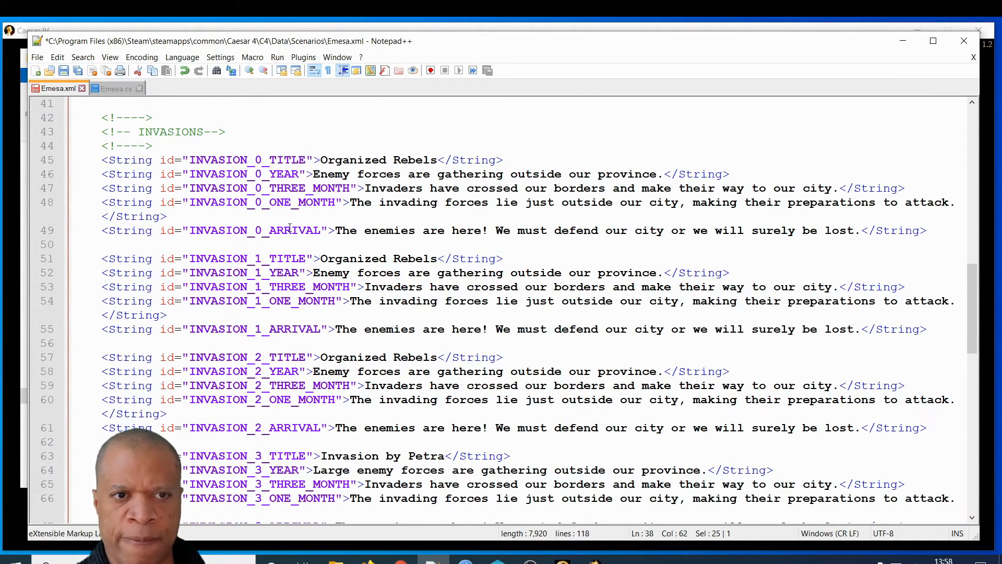
pyautogui.click(933, 42)
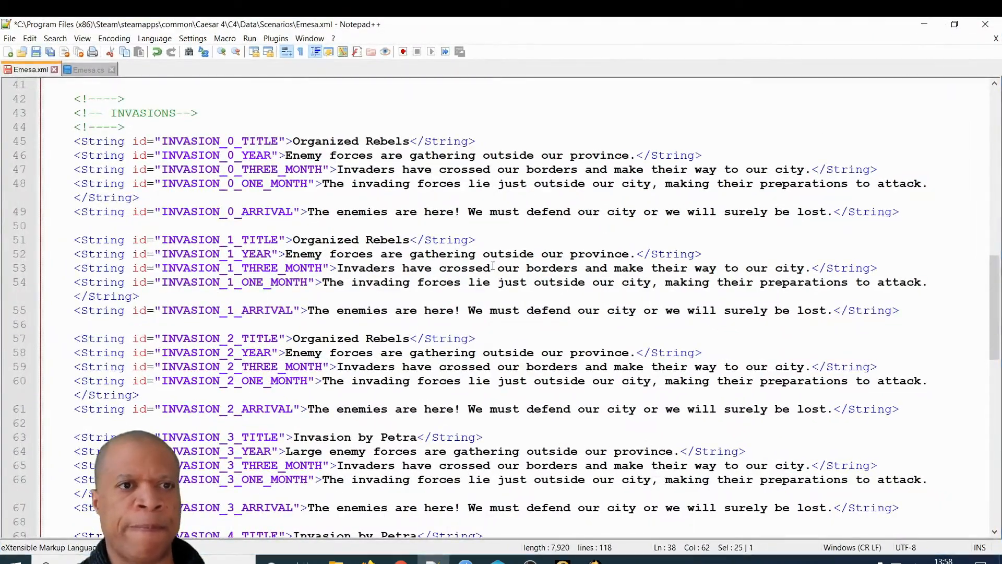
# Examine the INVASION_0 strings, highlighting "_ARRIVAL" in the id on line 49 and "here!" in its message.
pyautogui.scroll(-5, 266, 267)
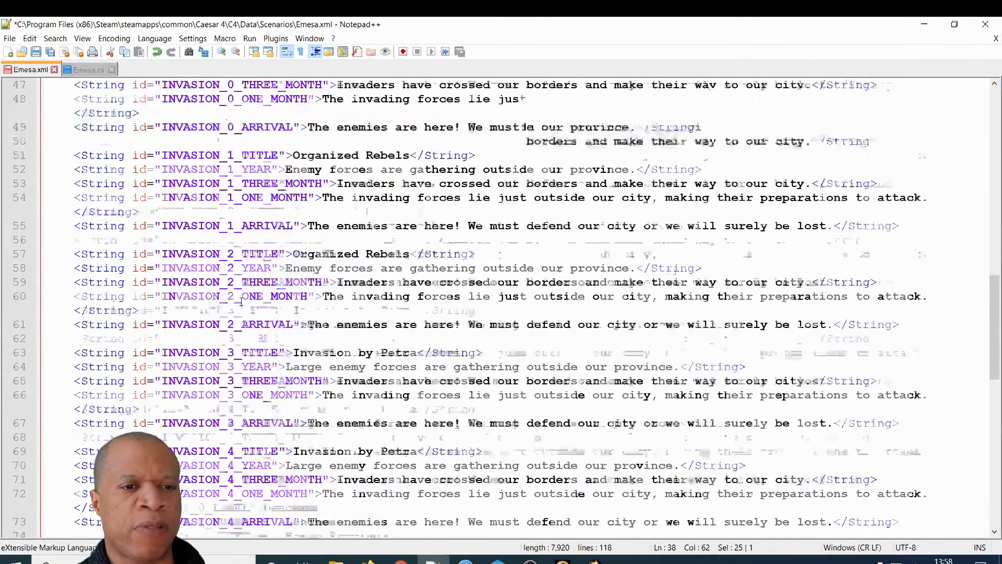
pyautogui.scroll(8, 241, 301)
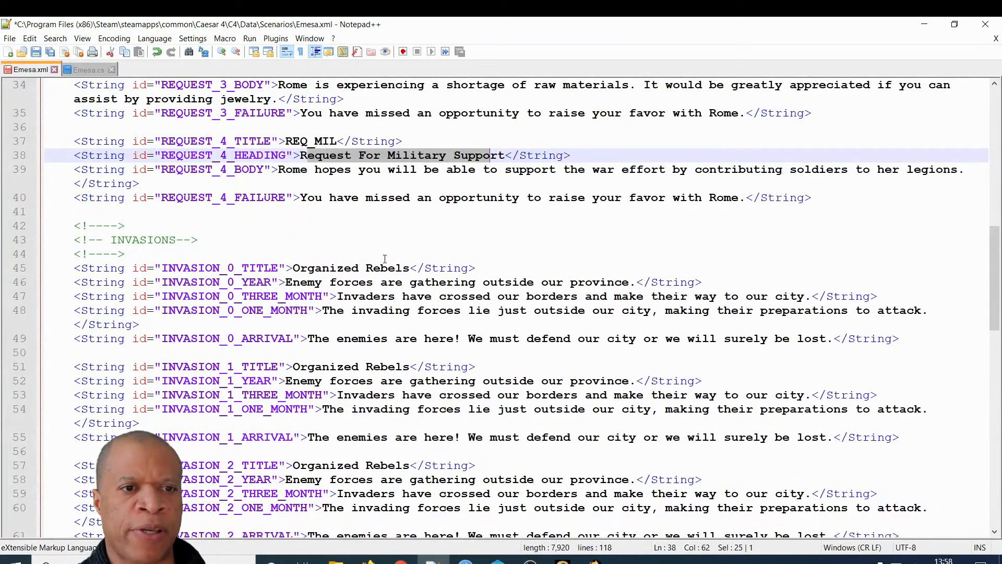
pyautogui.scroll(-2, 359, 289)
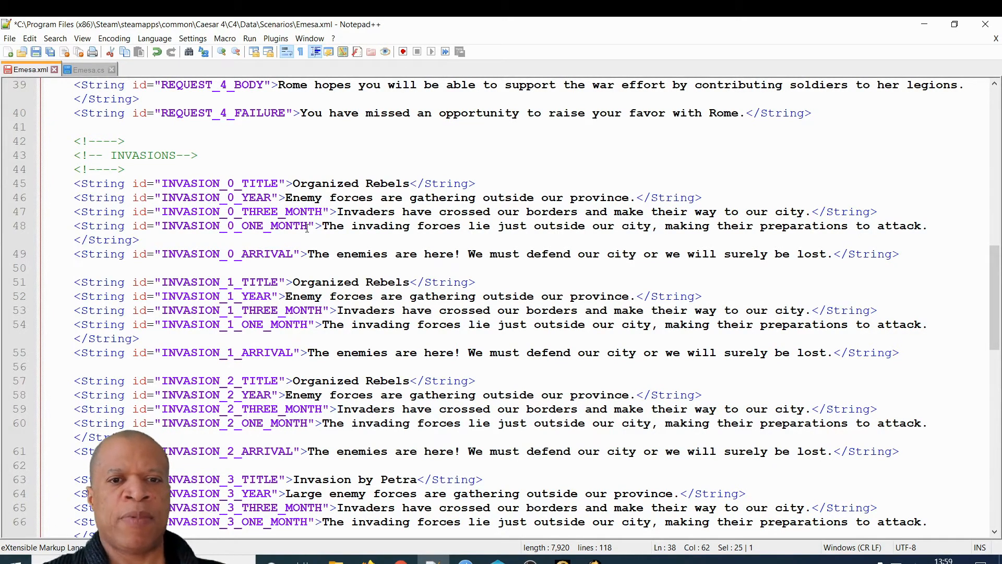
pyautogui.click(238, 255)
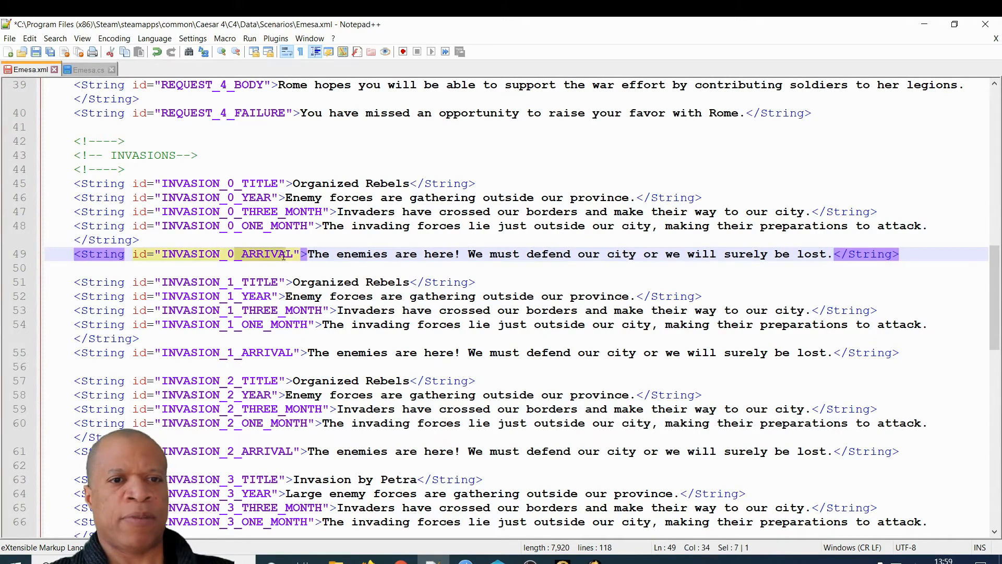
pyautogui.click(362, 253)
pyautogui.moveTo(468, 256); pyautogui.dragTo(402, 256)
# Look through the remaining INVASION strings and the SITE label, full name and site type strings, from Dendera to Teos.
pyautogui.scroll(-4, 315, 327)
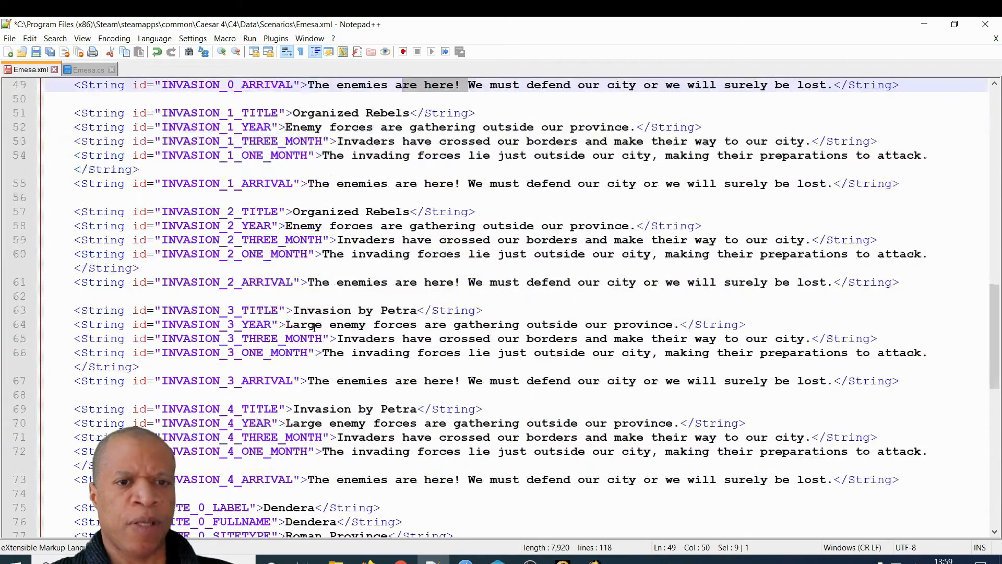
pyautogui.scroll(-2, 311, 326)
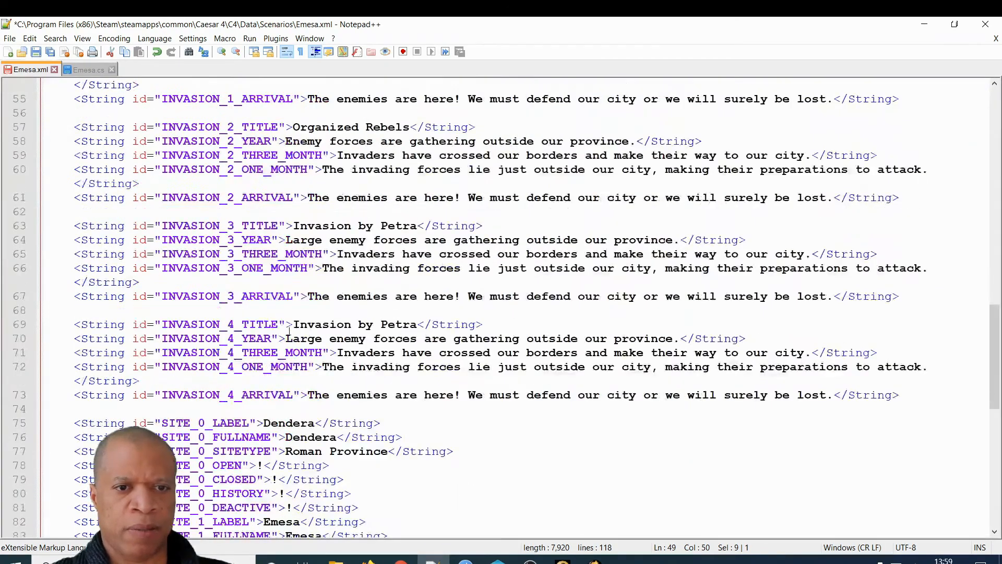
pyautogui.scroll(-2, 279, 347)
pyautogui.scroll(-1, 278, 348)
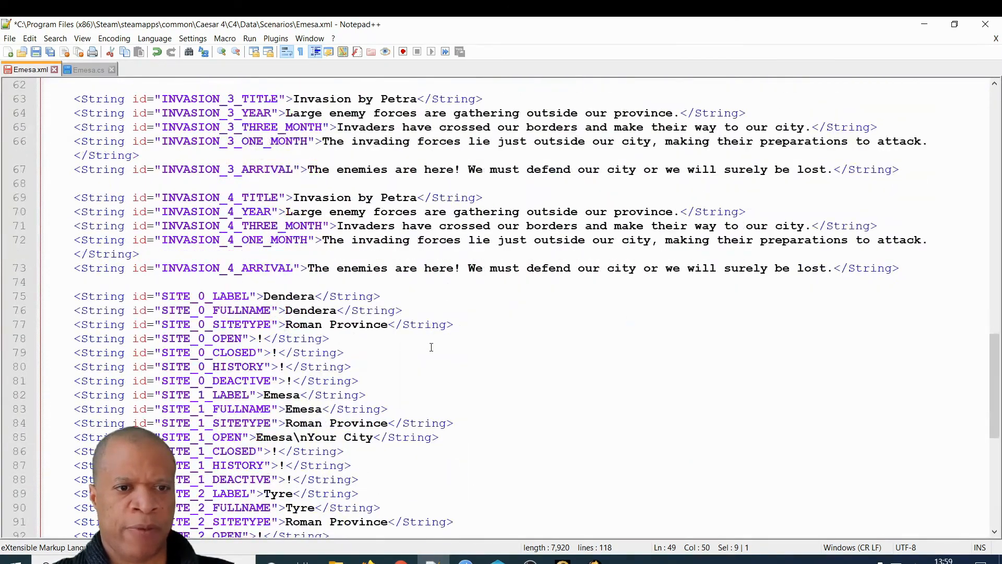
pyautogui.scroll(-4, 431, 347)
pyautogui.scroll(-1, 431, 347)
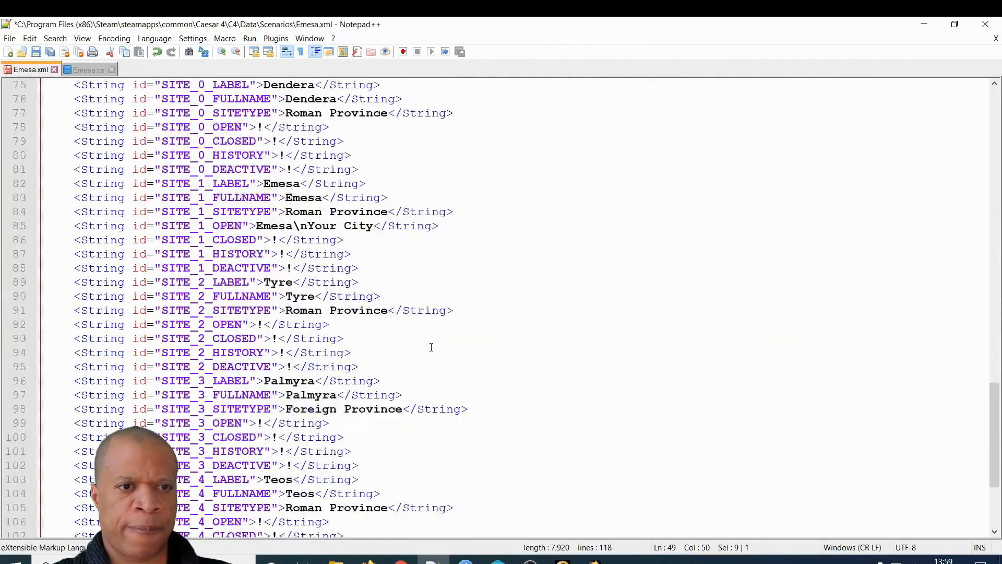
pyautogui.scroll(-2, 431, 347)
pyautogui.scroll(3, 429, 346)
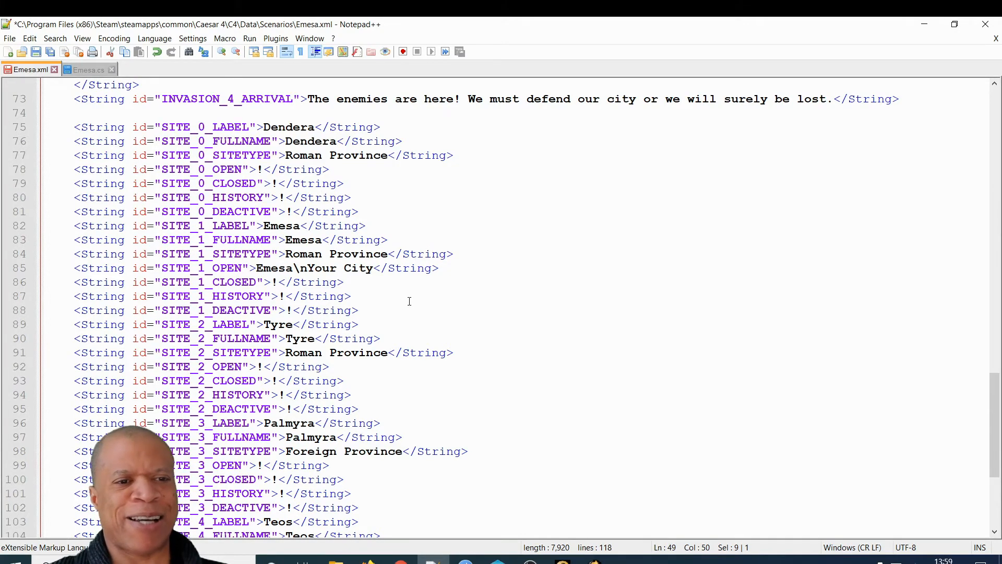
pyautogui.scroll(-2, 375, 380)
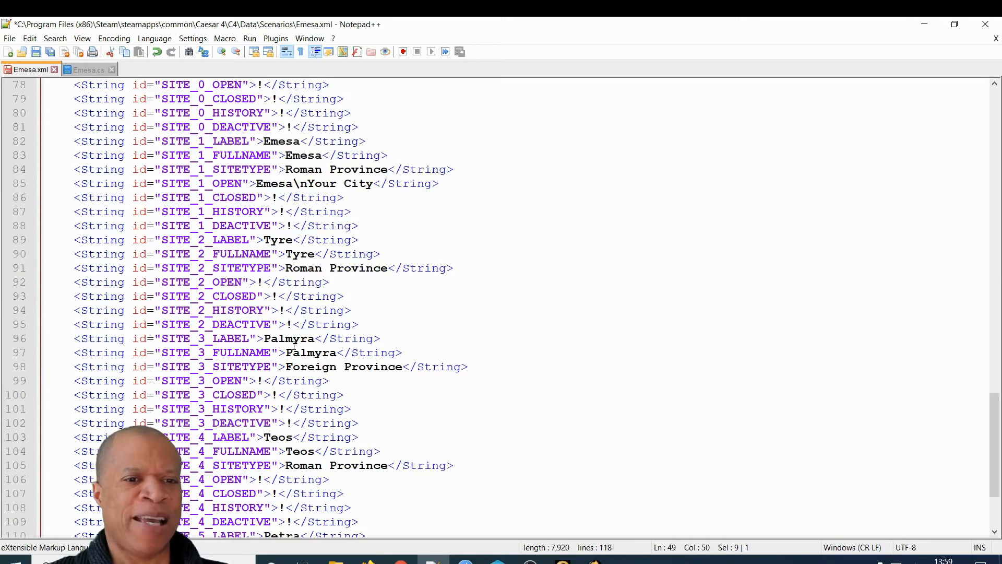
# Look through the remaining SITE strings down to Petra and return to the INVASION strings.
pyautogui.scroll(-3, 293, 344)
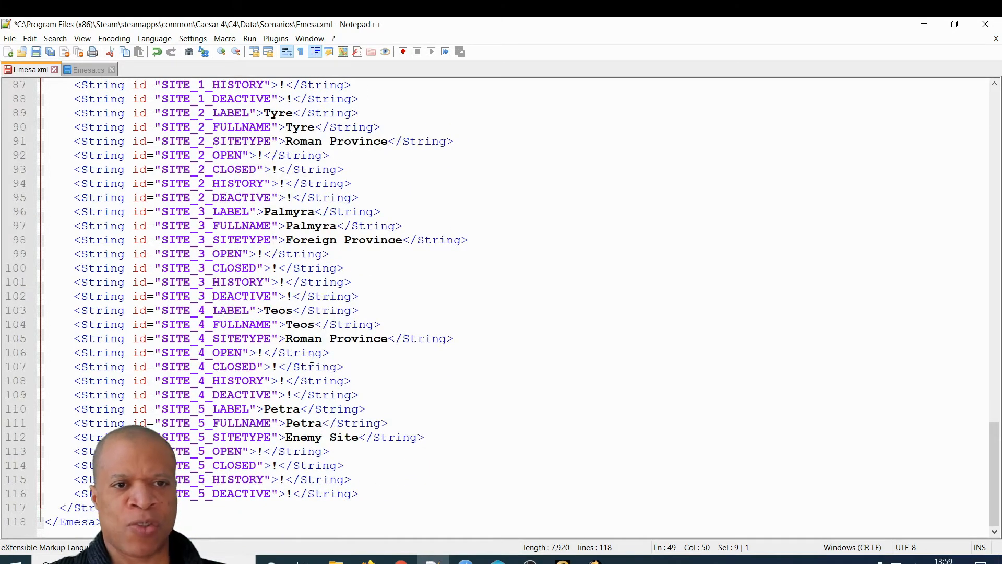
pyautogui.scroll(3, 313, 362)
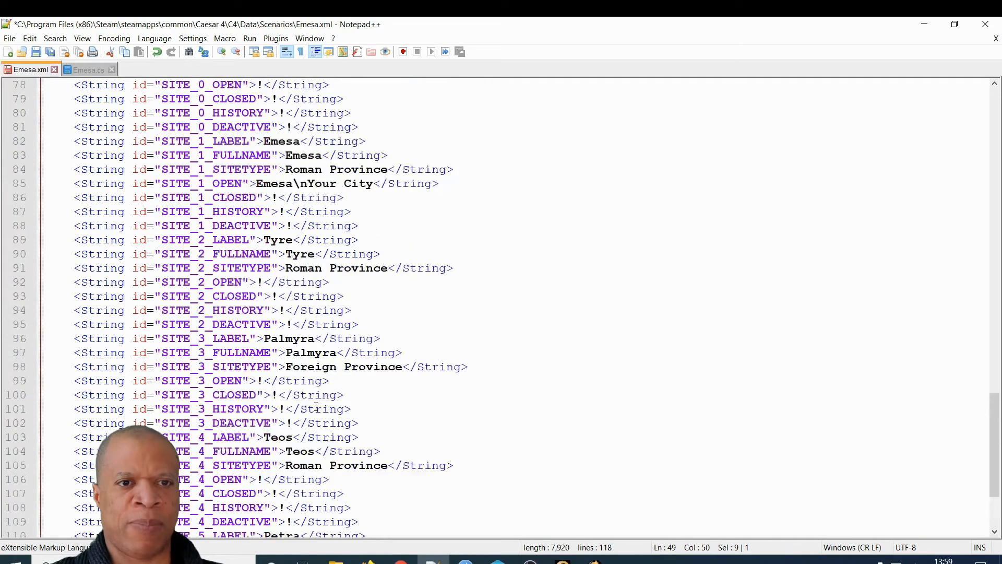
pyautogui.scroll(2, 315, 407)
pyautogui.scroll(2, 316, 407)
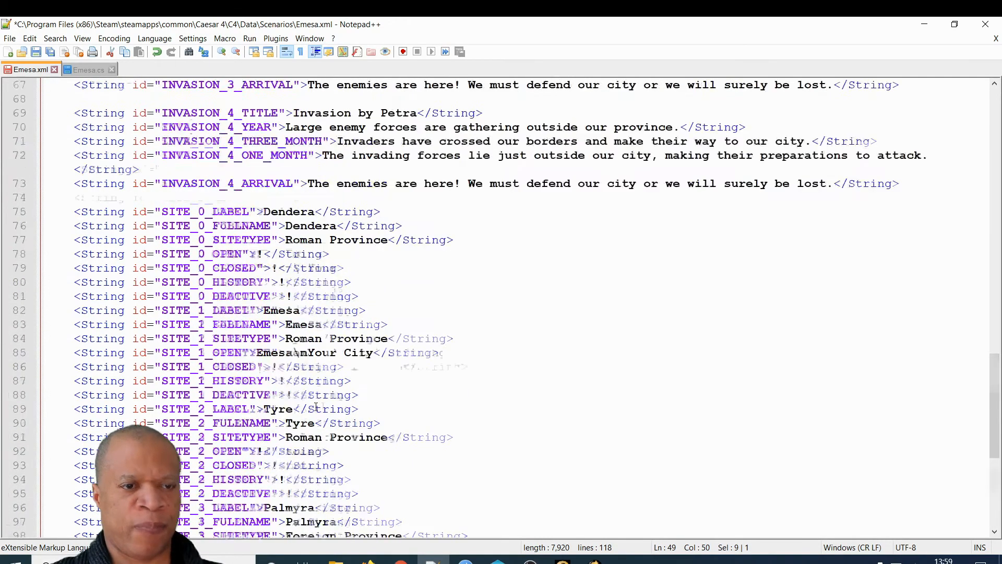
pyautogui.scroll(-7, 316, 407)
pyautogui.scroll(14, 309, 357)
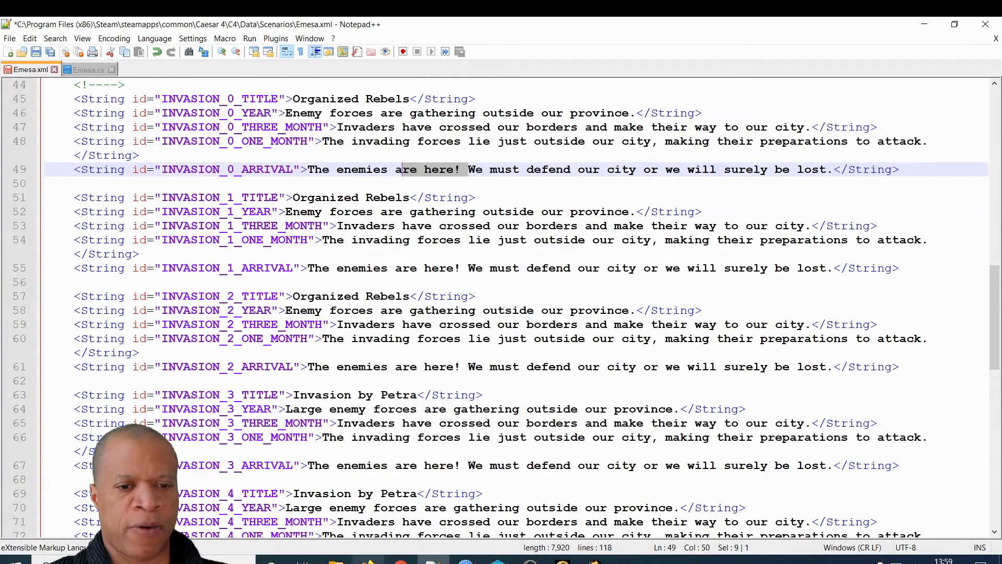
# Point out Emesa.cs in the Scenarios folder in File Explorer and show the start of that script in Notepad++.
pyautogui.click(335, 559)
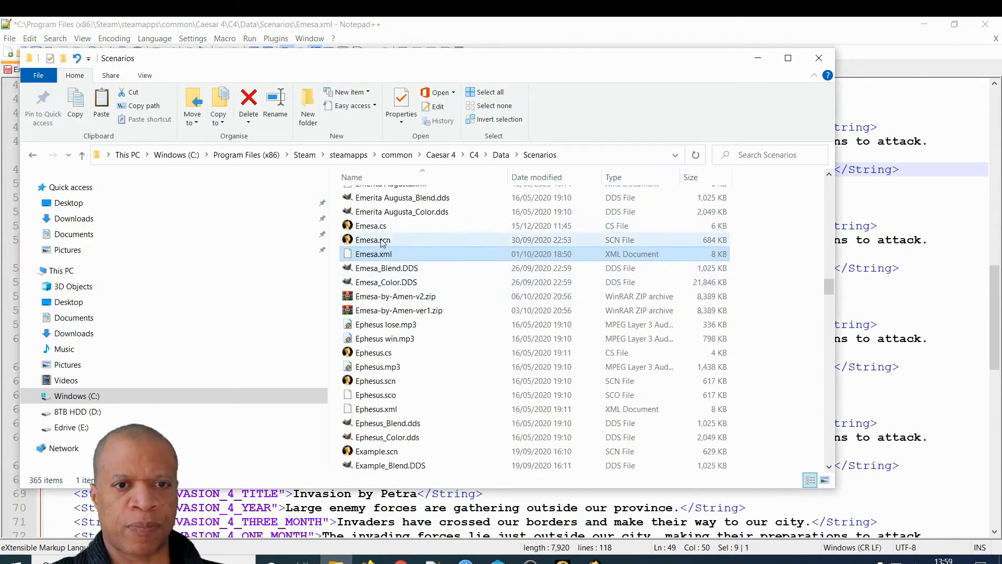
pyautogui.click(379, 230)
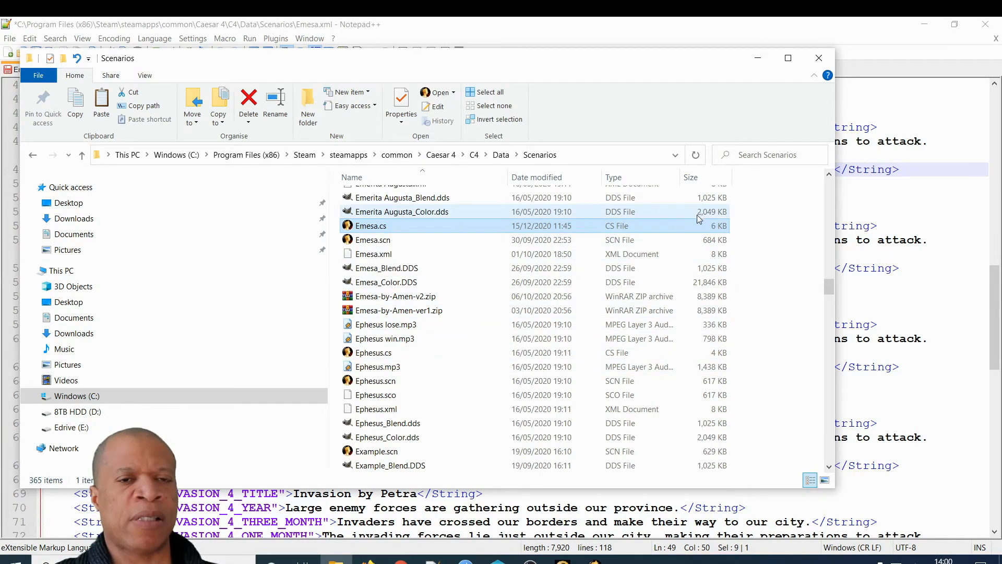
pyautogui.click(758, 60)
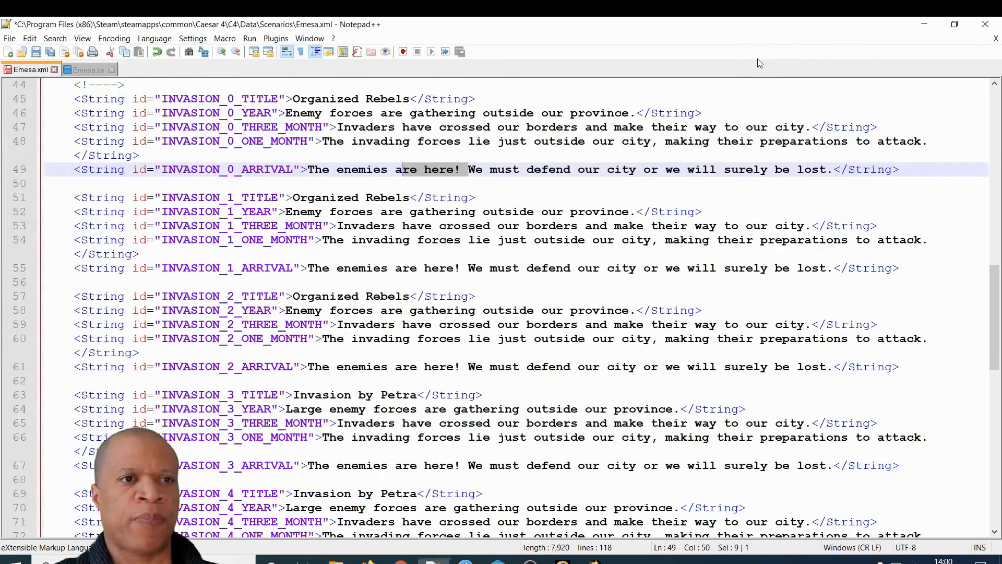
pyautogui.click(82, 70)
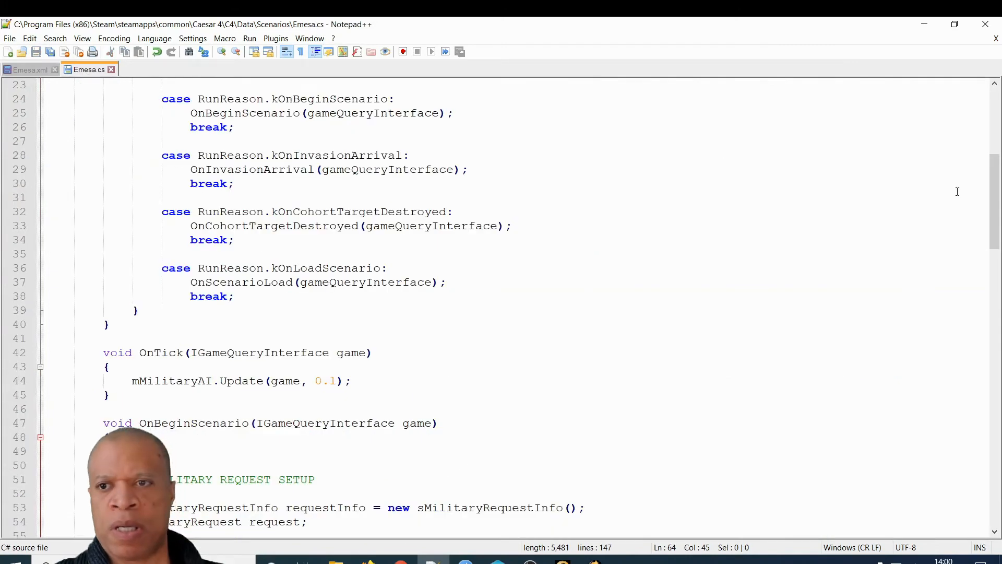
pyautogui.moveTo(991, 204); pyautogui.dragTo(990, 138)
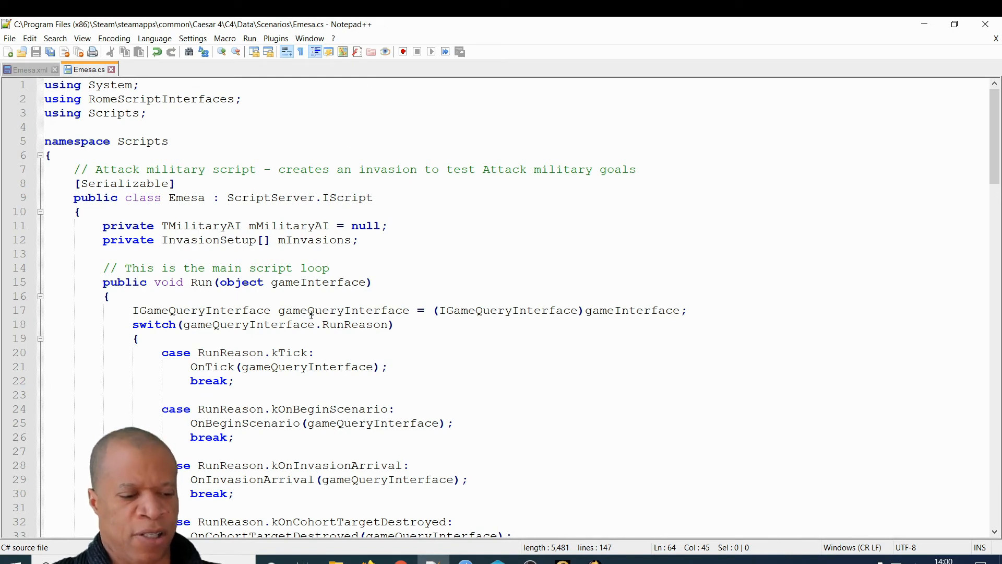
# Examine the beginning of the Emesa.cs script and highlight the class name Emesa on line 9.
pyautogui.keyDown('ctrl'); pyautogui.scroll(-3, 320, 326); pyautogui.keyUp('ctrl')
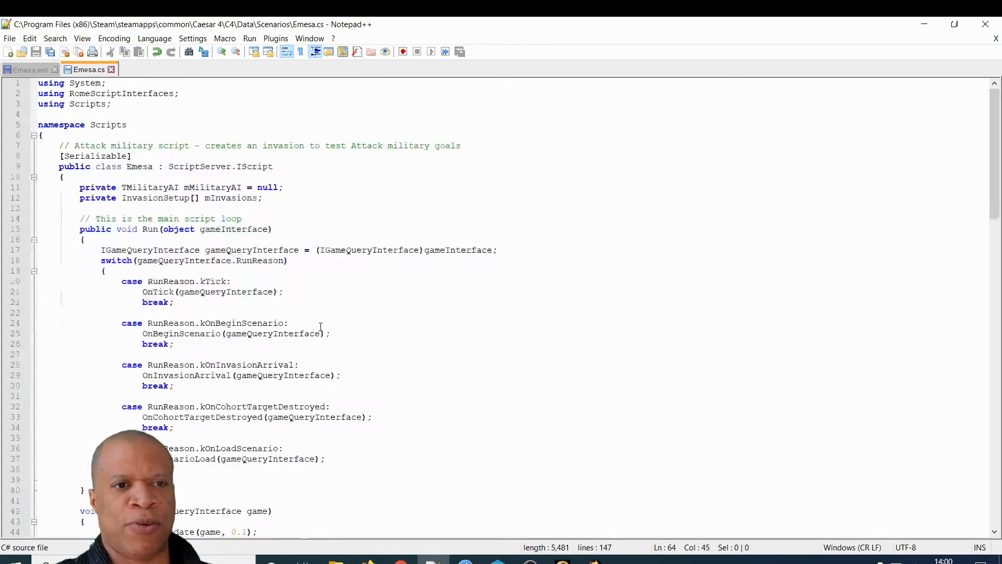
pyautogui.keyDown('ctrl'); pyautogui.scroll(4, 320, 327); pyautogui.keyUp('ctrl')
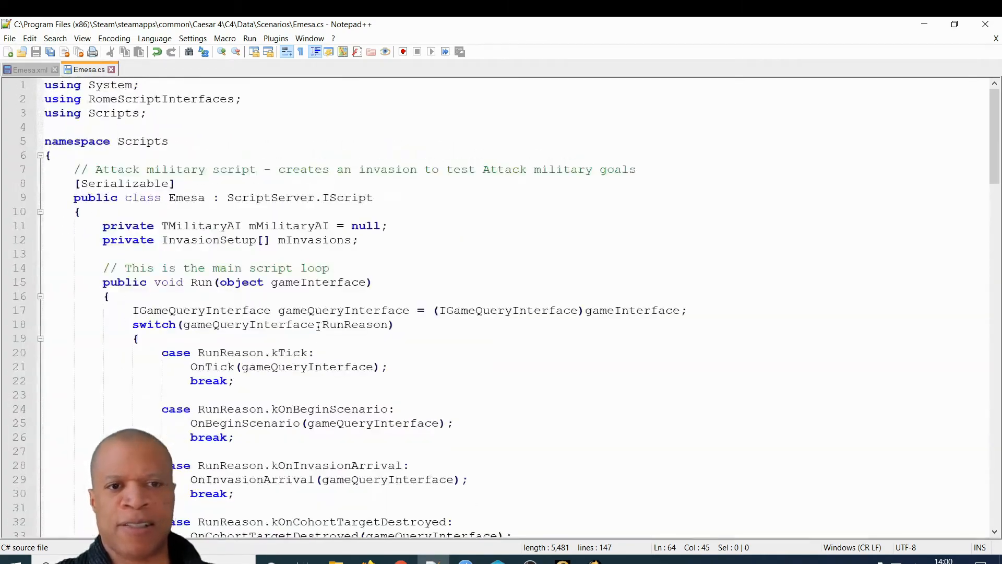
pyautogui.click(432, 366)
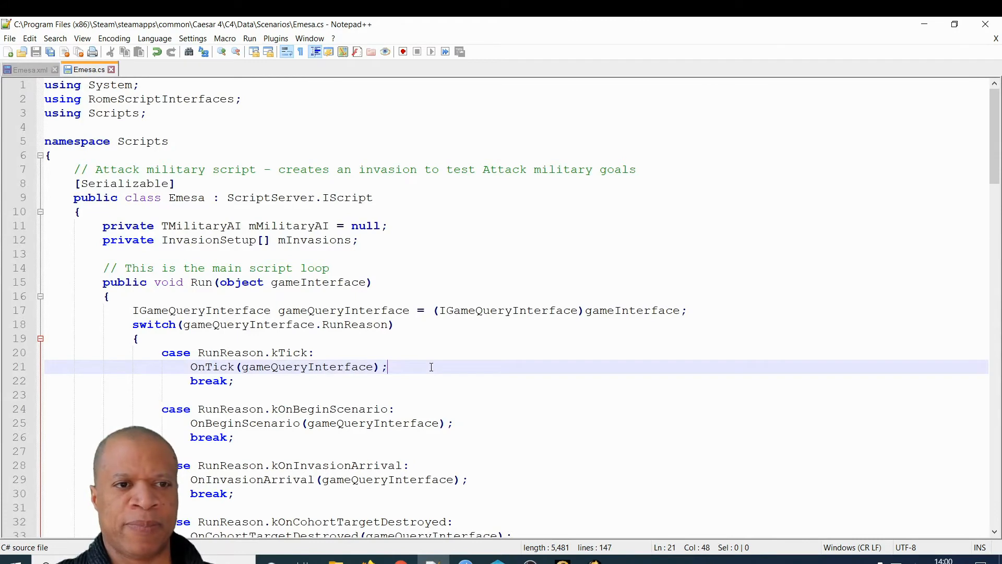
pyautogui.scroll(-1, 431, 367)
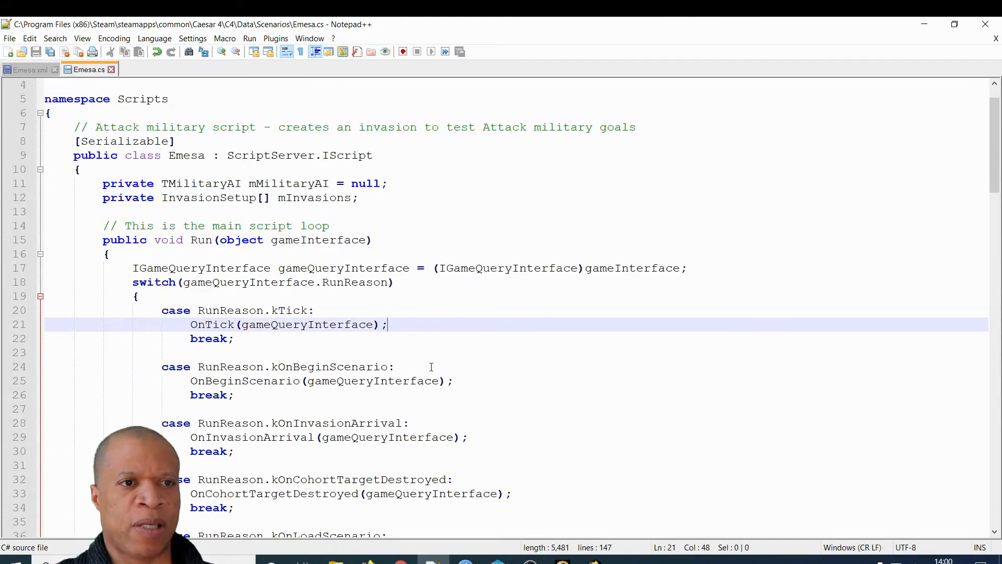
pyautogui.scroll(1, 431, 367)
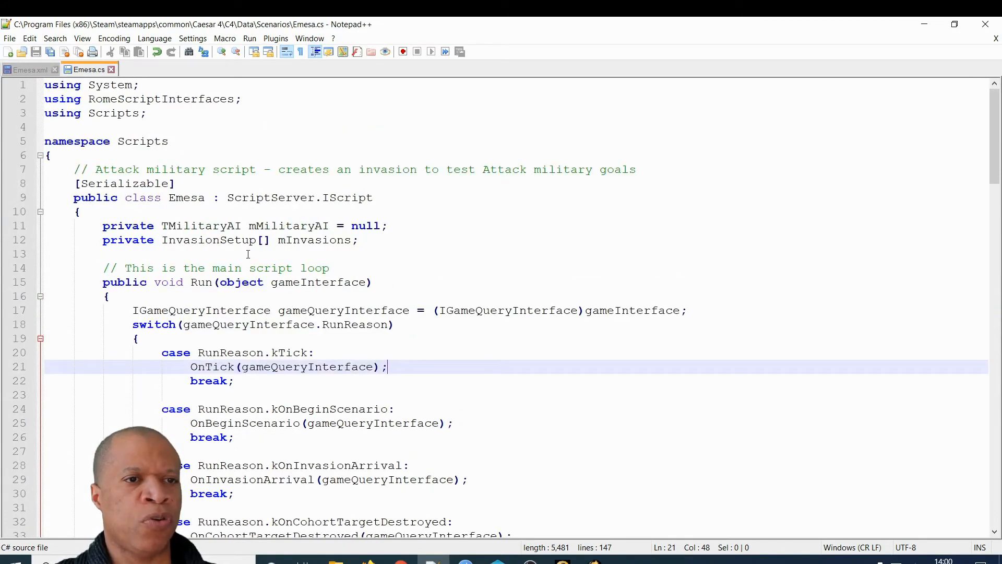
pyautogui.moveTo(205, 198); pyautogui.dragTo(169, 199)
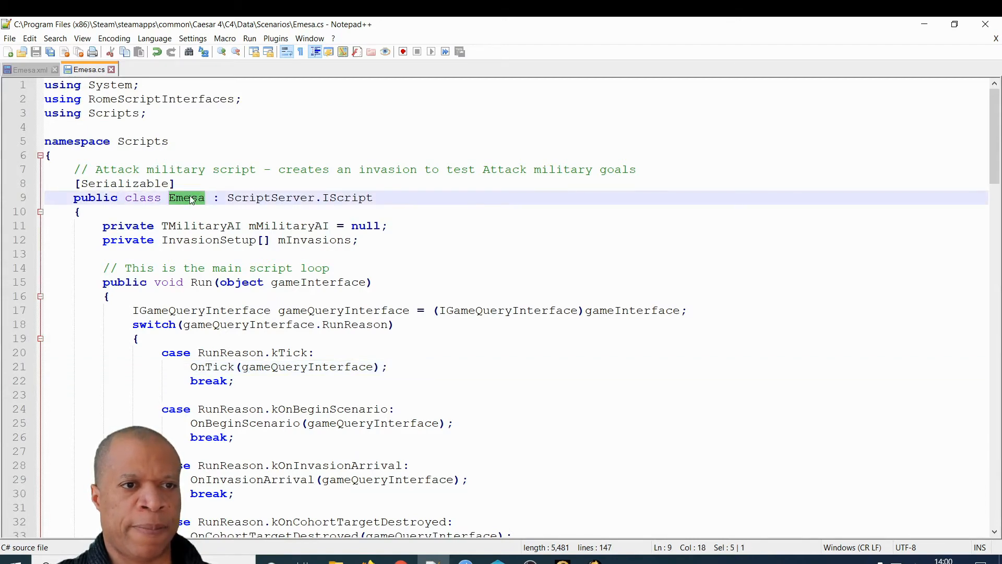
# Look through the RunReason cases and OnTick, and place the cursor at the opening brace of OnBeginScenario.
pyautogui.scroll(-3, 238, 226)
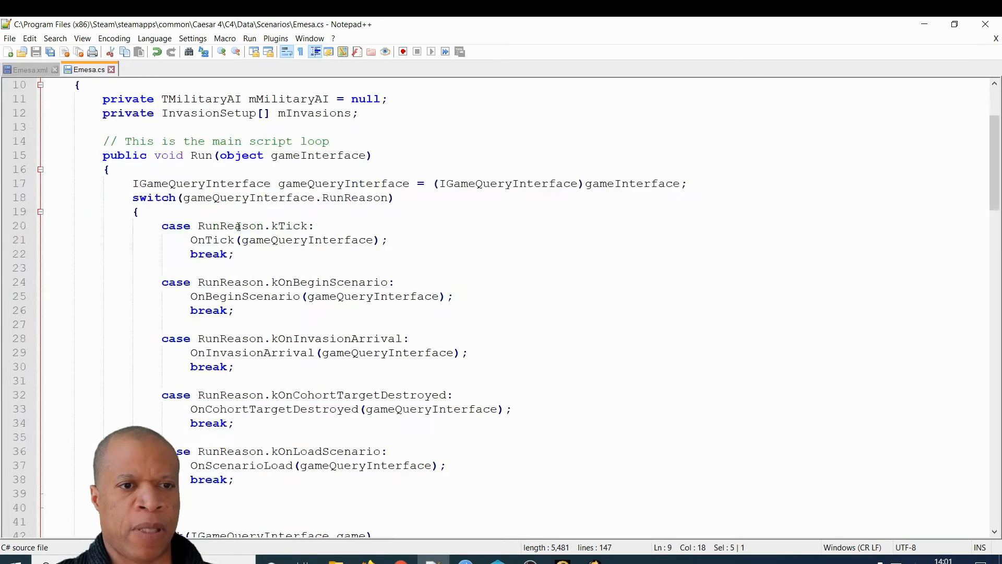
pyautogui.scroll(-8, 239, 227)
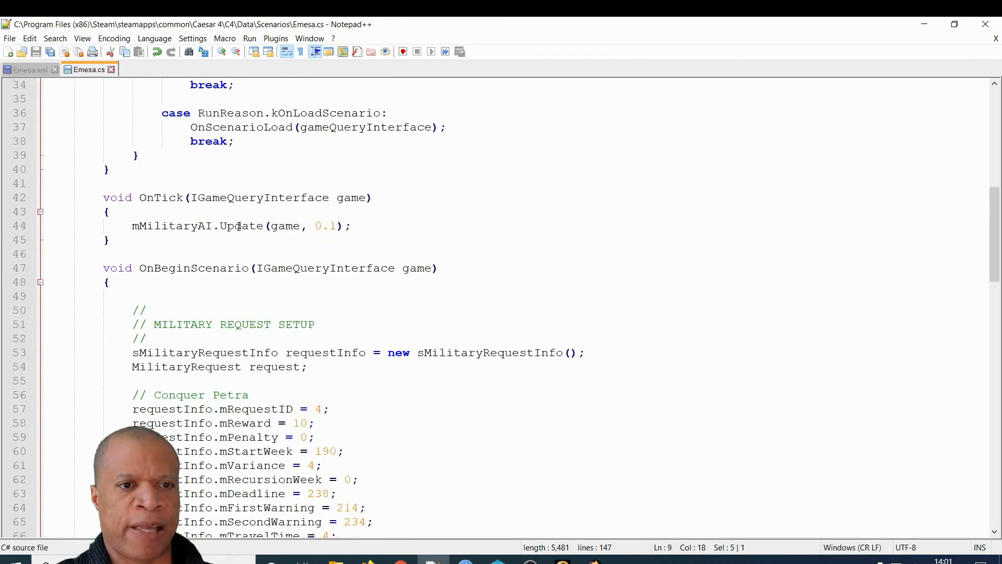
pyautogui.click(193, 262)
pyautogui.click(199, 285)
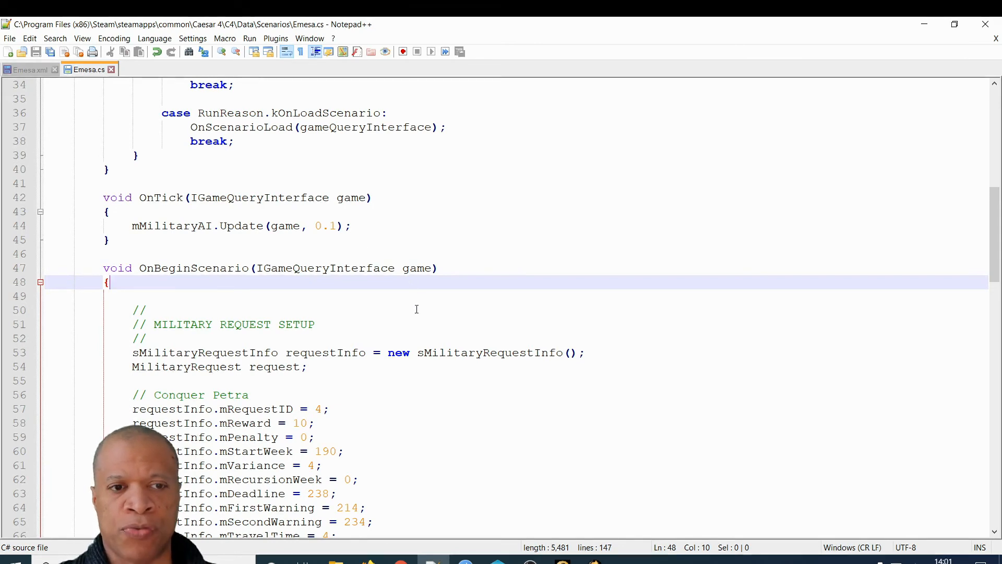
# Examine the military request setup, highlighting the Conquer Petra block through mWorldSiteIndex and clearing the selection.
pyautogui.scroll(-4, 417, 309)
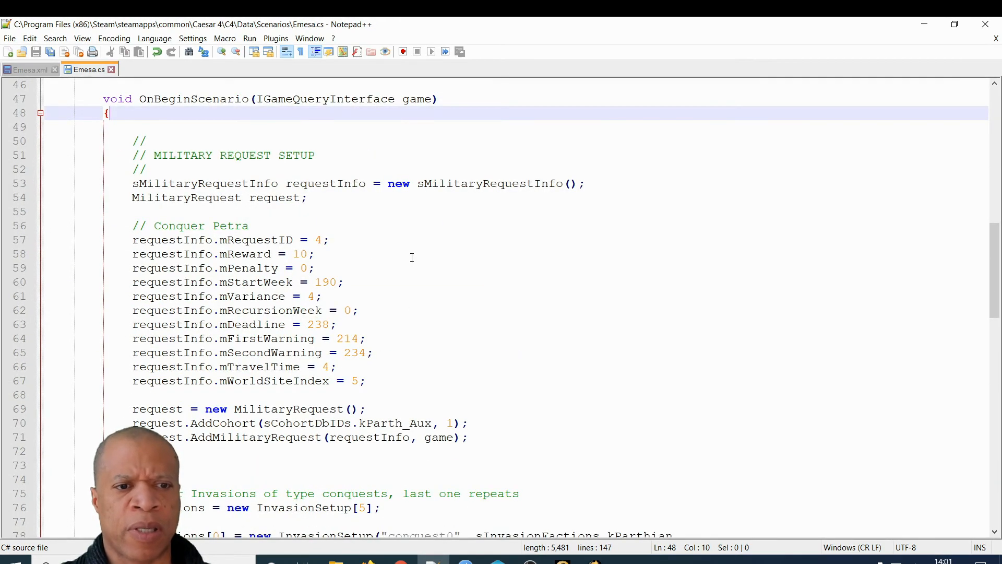
pyautogui.scroll(-1, 412, 257)
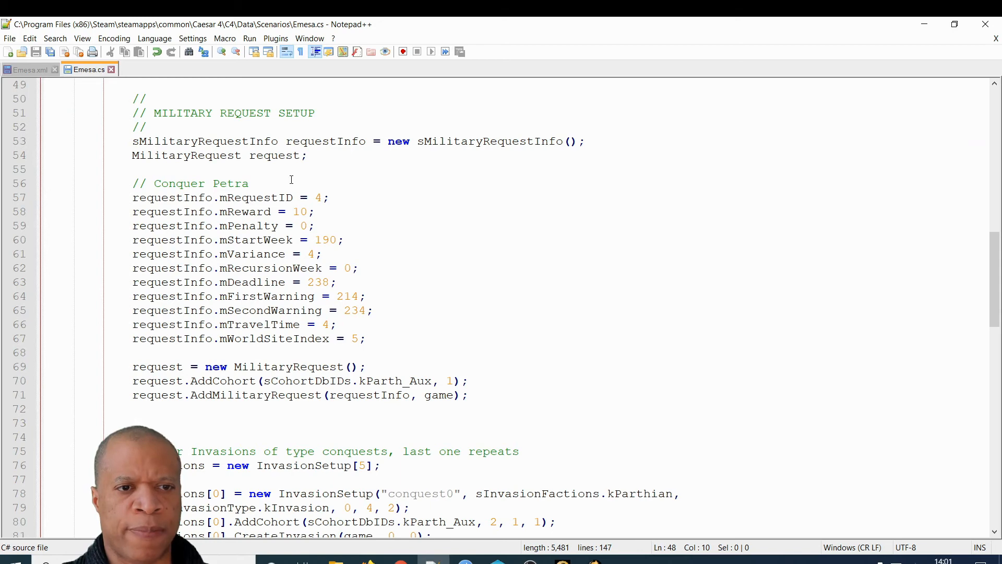
pyautogui.moveTo(245, 171); pyautogui.dragTo(409, 336)
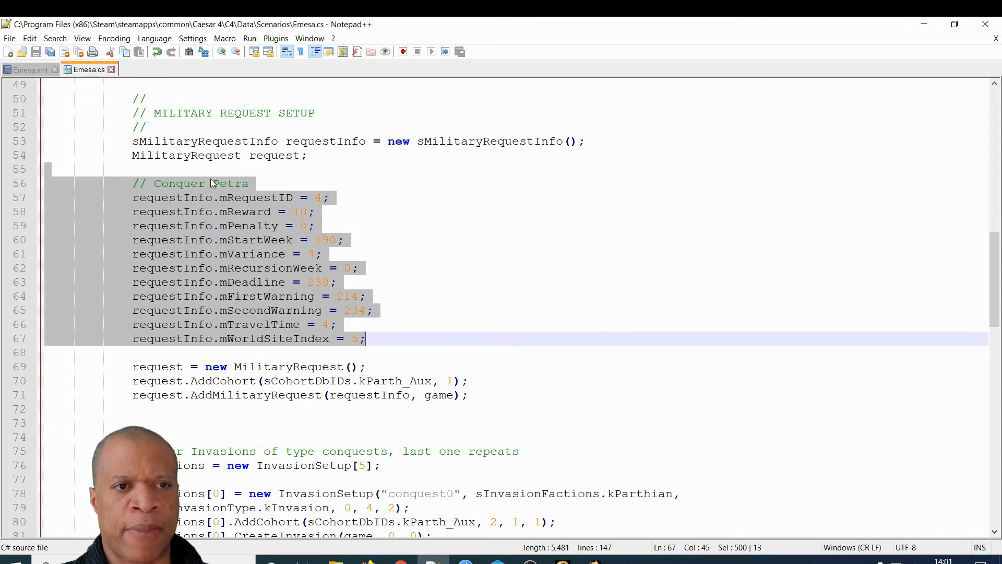
pyautogui.click(253, 165)
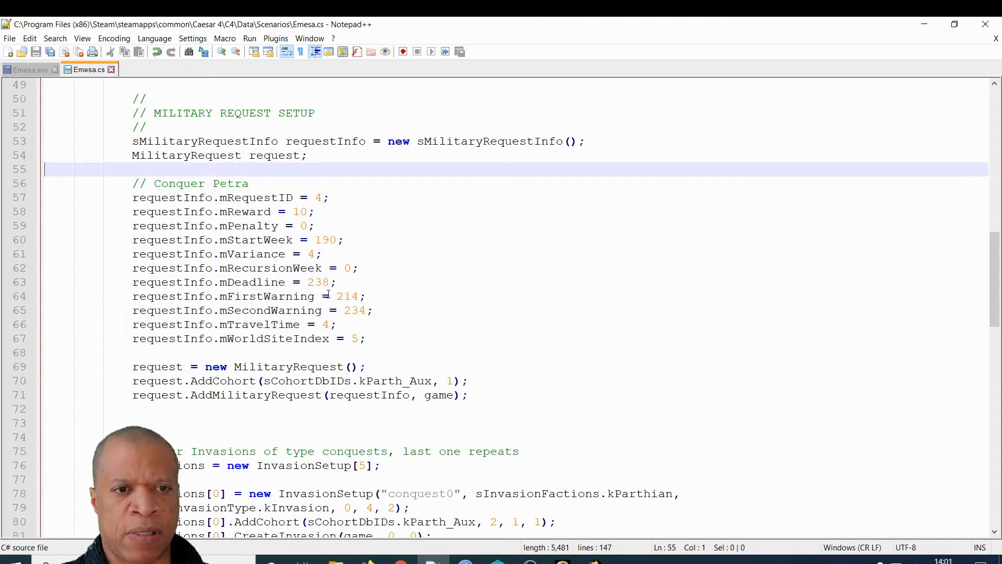
# Highlight Parth_Aux in the military request's AddCohort call on line 70.
pyautogui.scroll(-2, 379, 319)
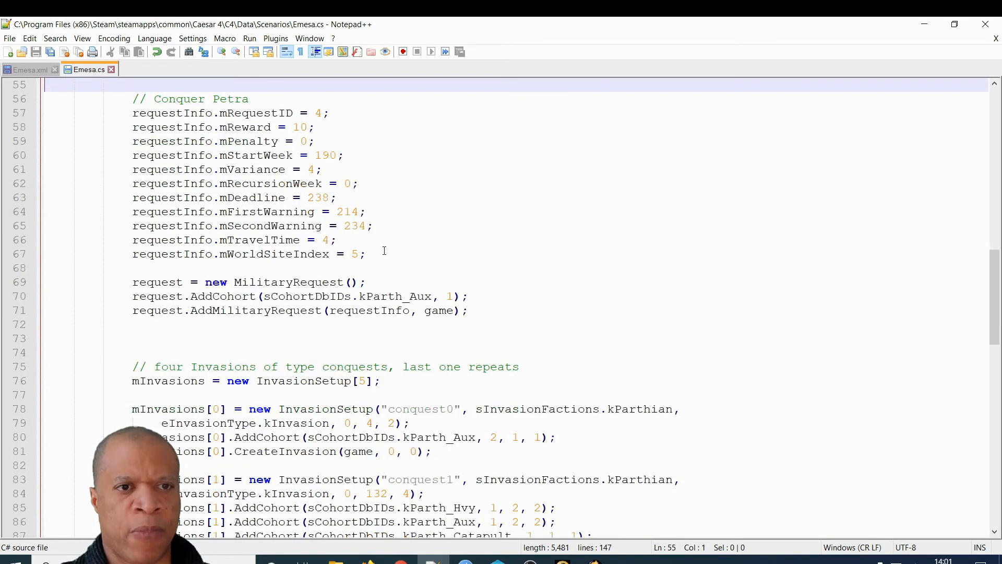
pyautogui.scroll(-2, 324, 203)
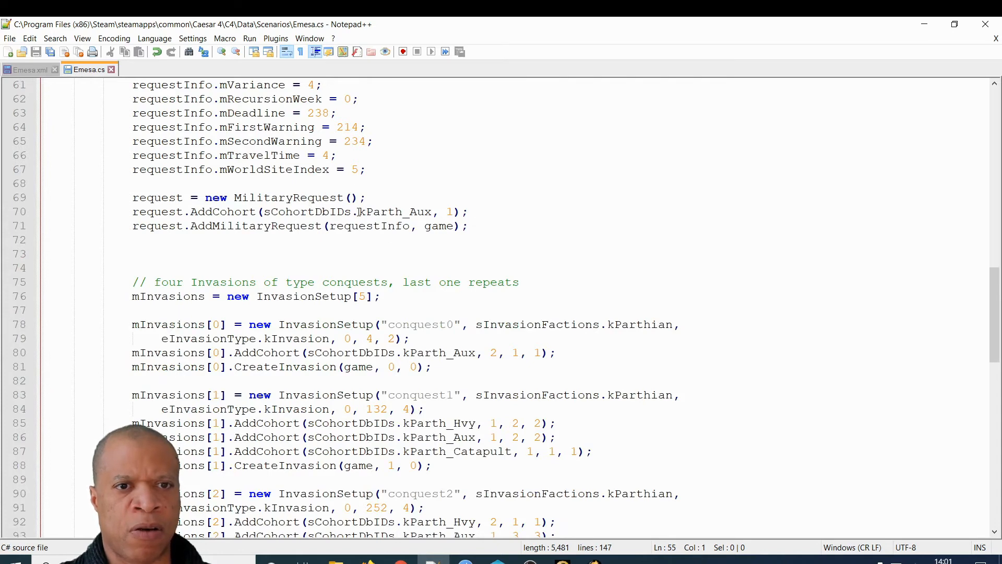
pyautogui.moveTo(362, 212); pyautogui.dragTo(435, 212)
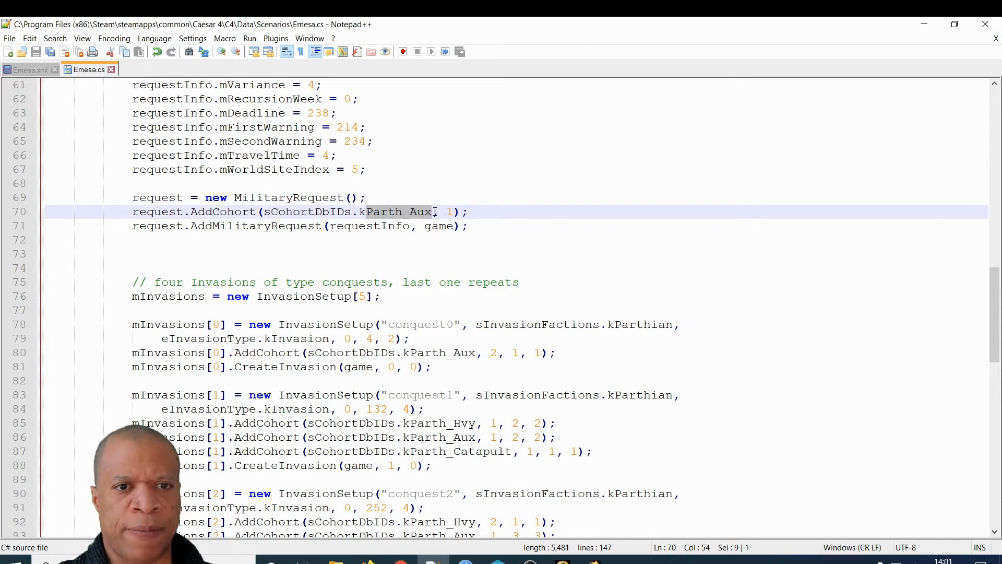
# Highlight the number argument of the AddCohort call on line 70 and the Aux part of its cohort name.
pyautogui.doubleClick(450, 212)
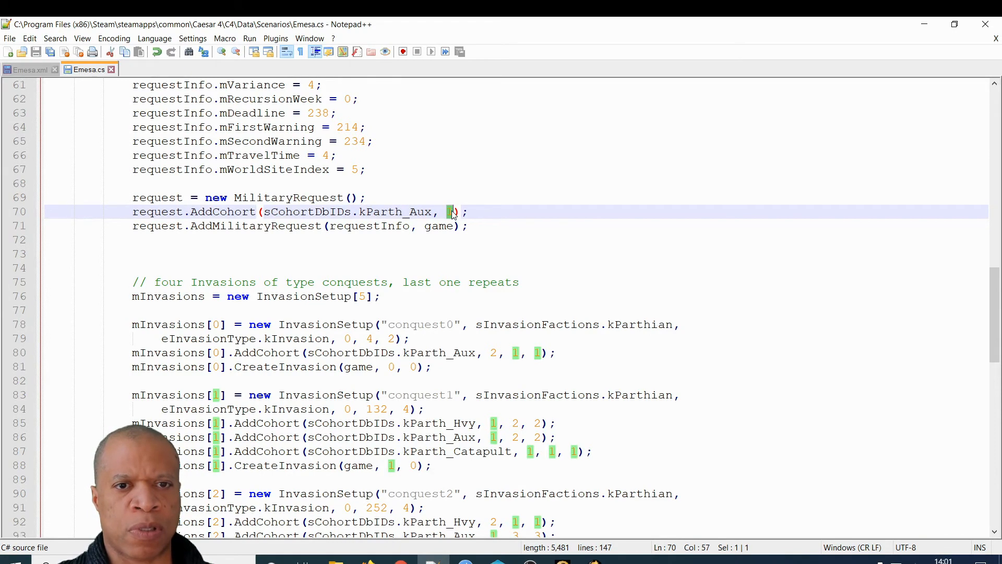
pyautogui.moveTo(453, 212); pyautogui.dragTo(448, 212)
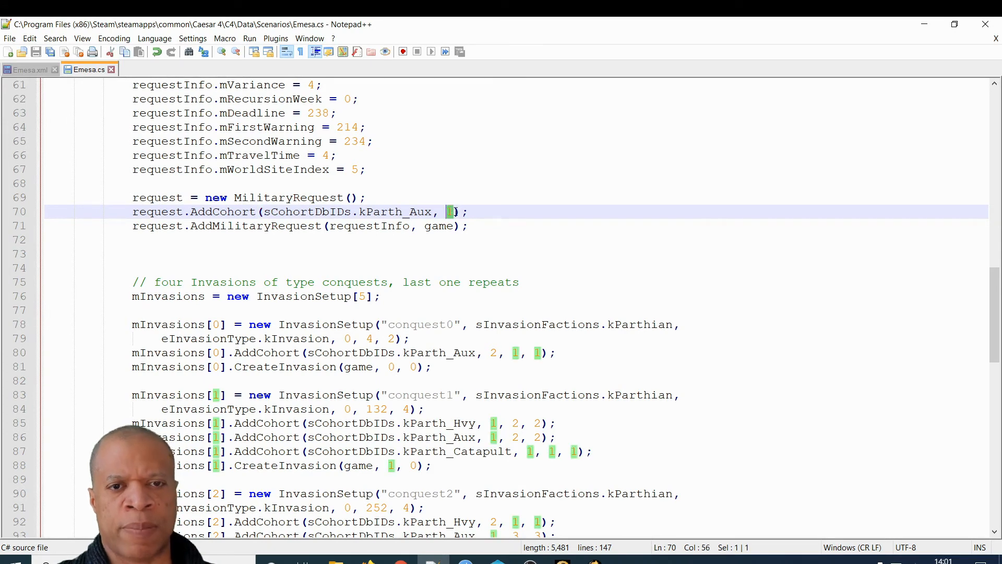
pyautogui.click(448, 212)
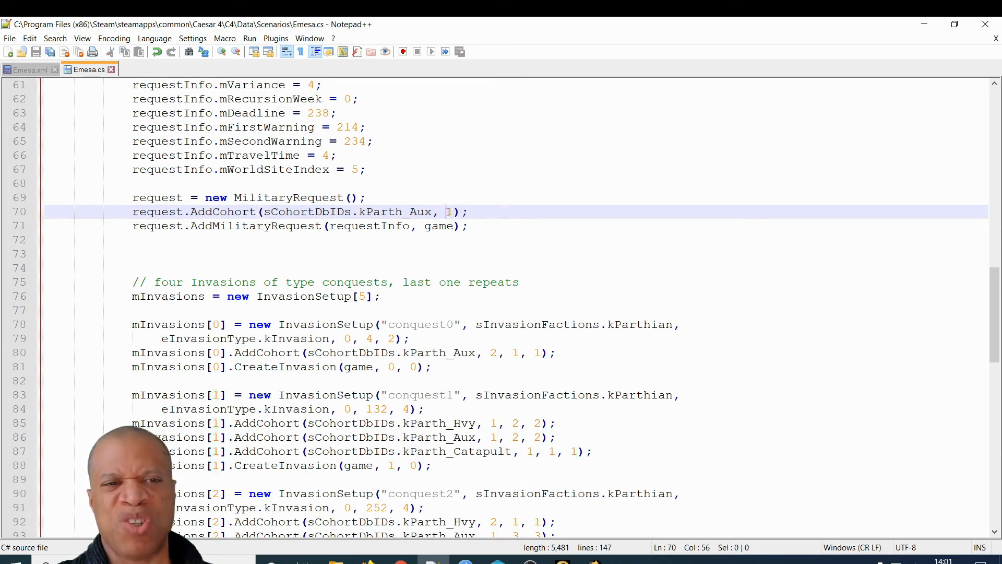
pyautogui.doubleClick(449, 212)
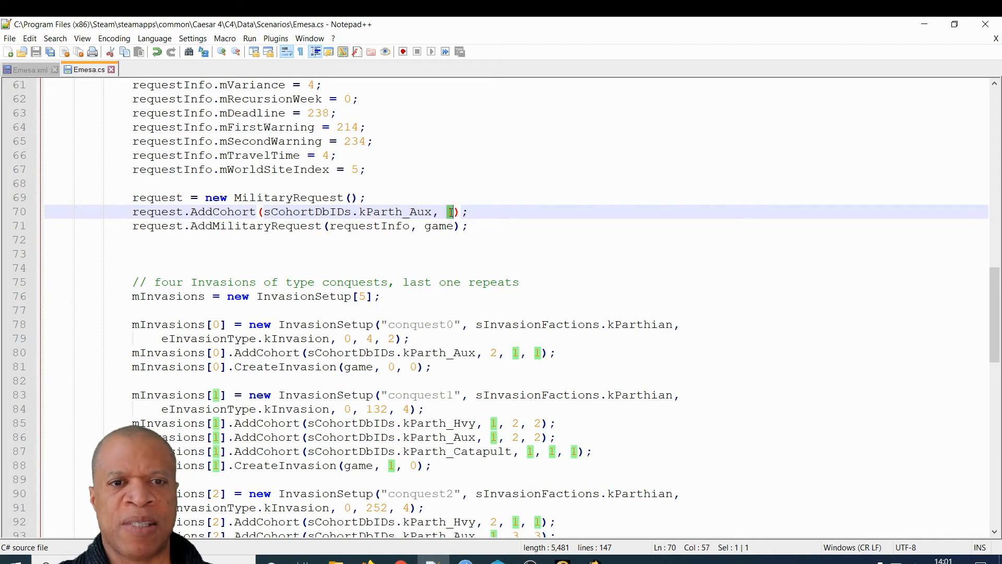
pyautogui.click(433, 212)
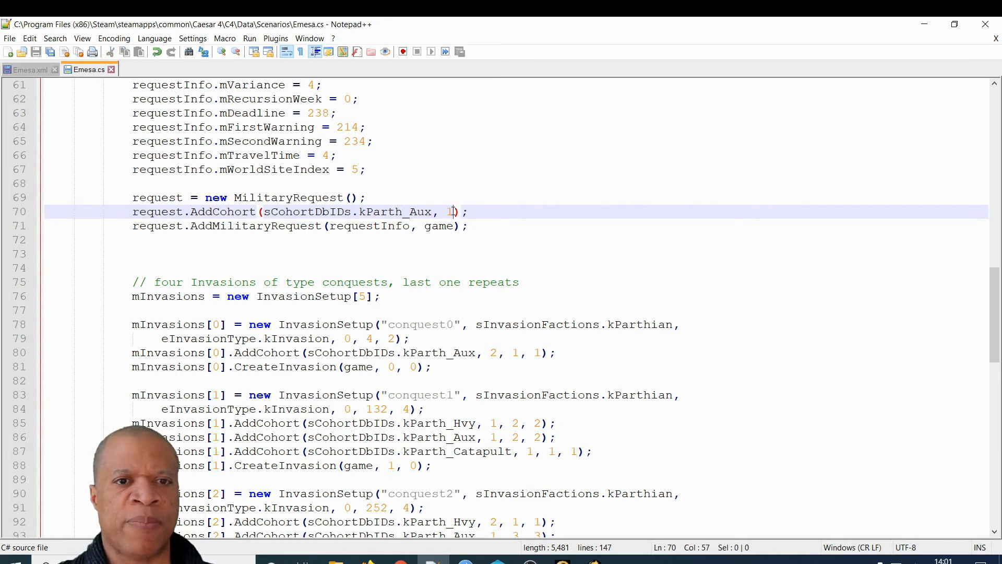
pyautogui.doubleClick(450, 212)
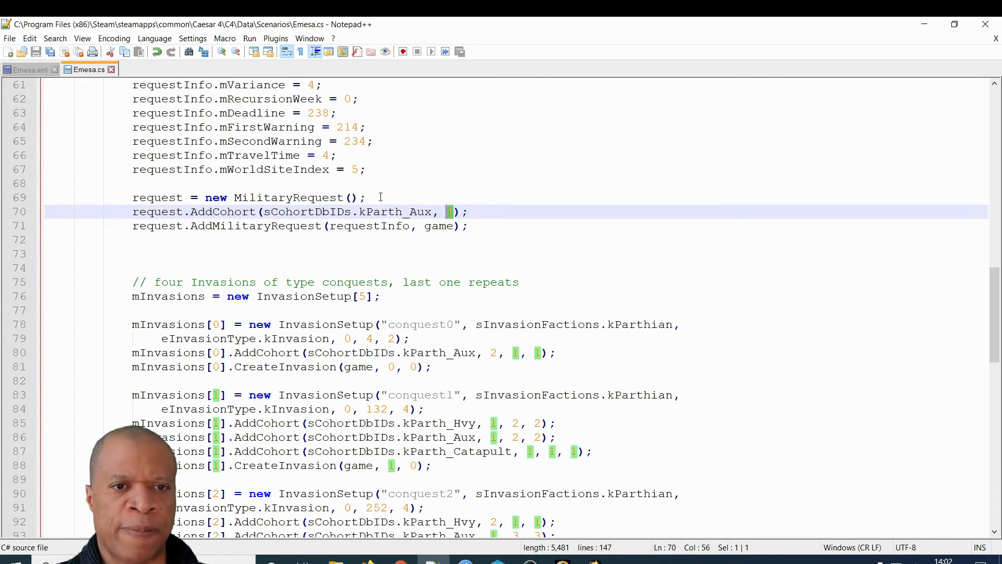
pyautogui.moveTo(410, 212); pyautogui.dragTo(424, 211)
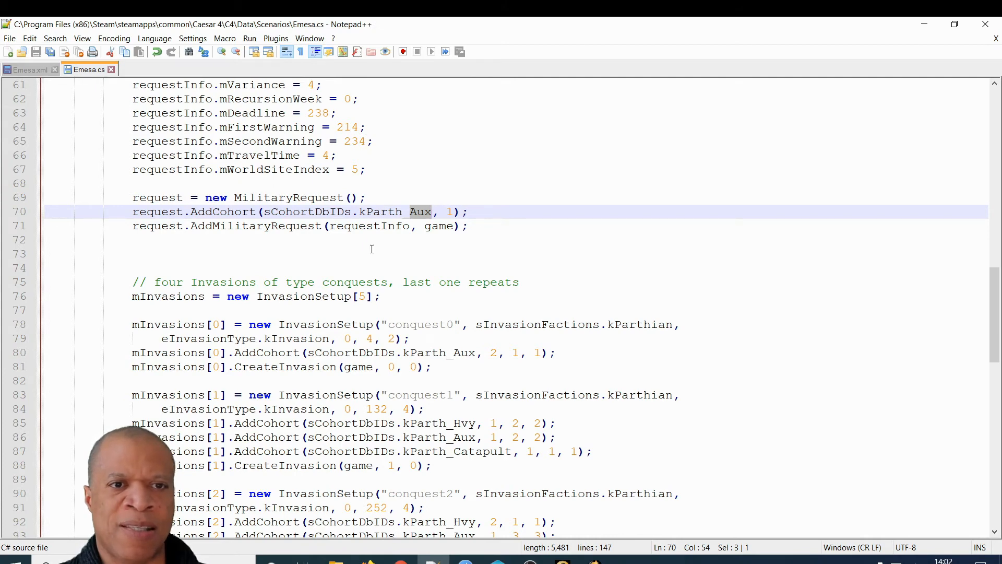
# Review the Conquer Petra request, placing the cursor on line 69, and continue to the InvasionSetup entries conquest0 to conquest2.
pyautogui.scroll(2, 372, 249)
pyautogui.click(380, 283)
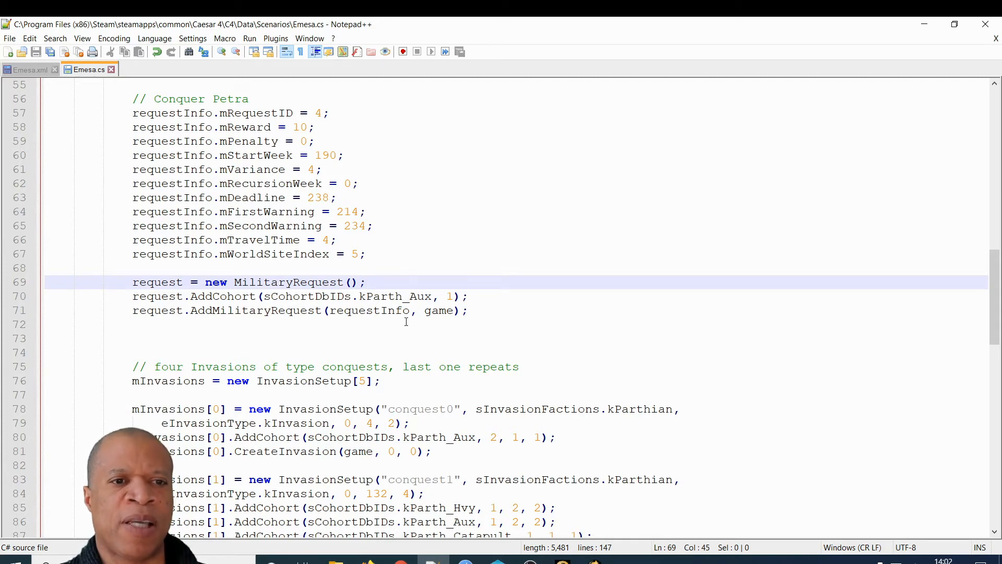
pyautogui.scroll(-1, 397, 322)
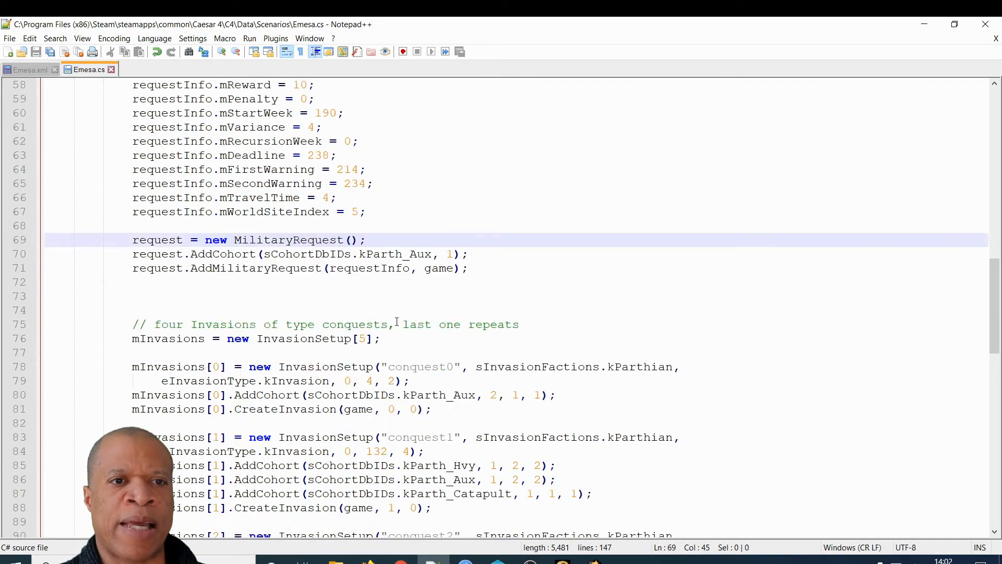
pyautogui.scroll(-2, 399, 292)
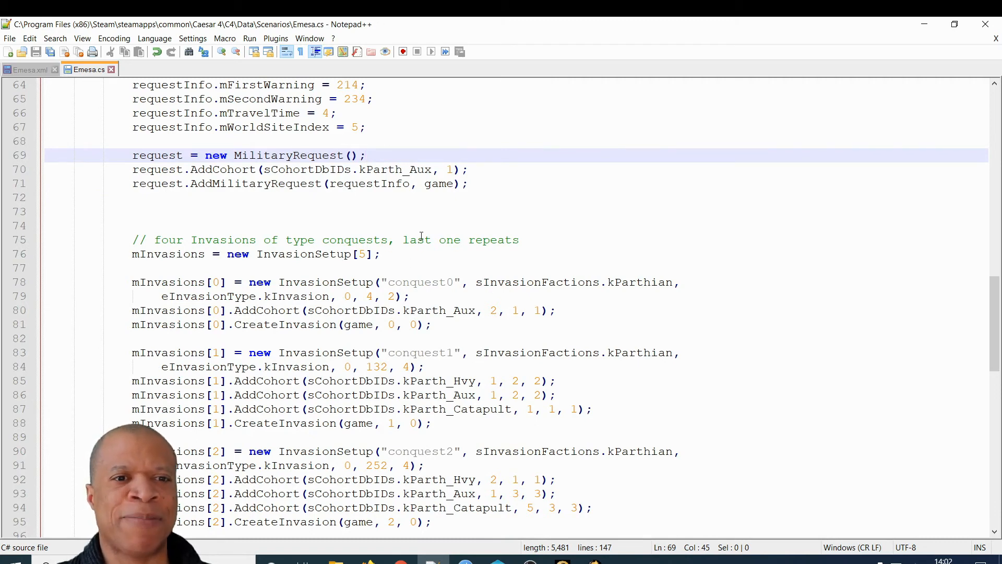
# Highlight the comment text about four conquest invasions on line 75 and look over the invasion blocks below it.
pyautogui.click(380, 213)
pyautogui.scroll(-2, 544, 264)
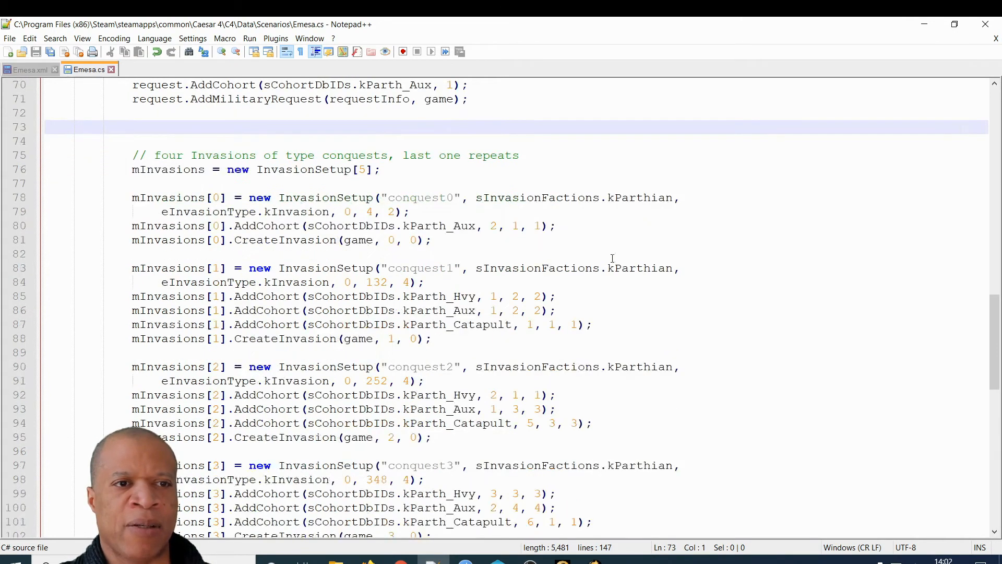
pyautogui.click(157, 155)
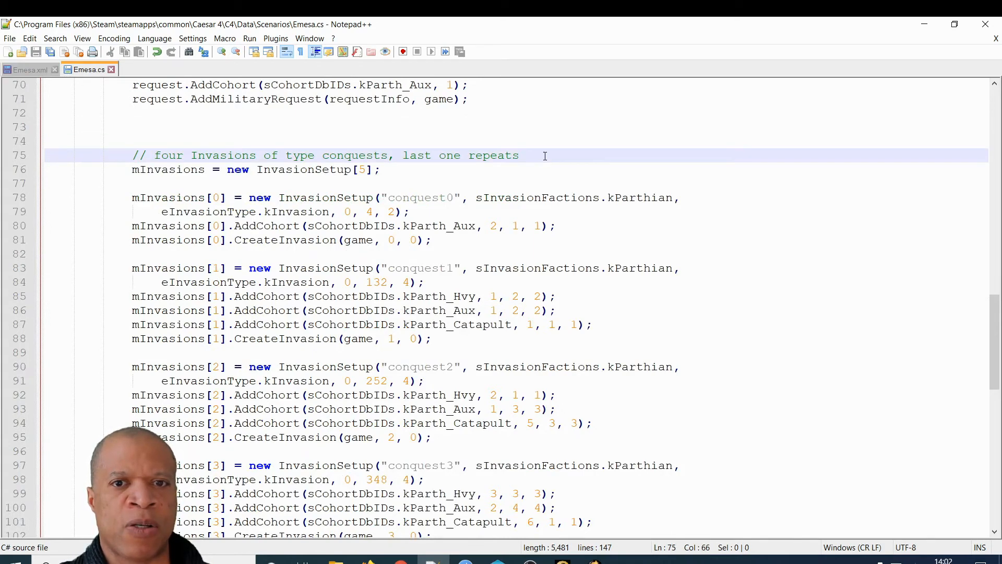
pyautogui.moveTo(540, 155); pyautogui.dragTo(148, 156)
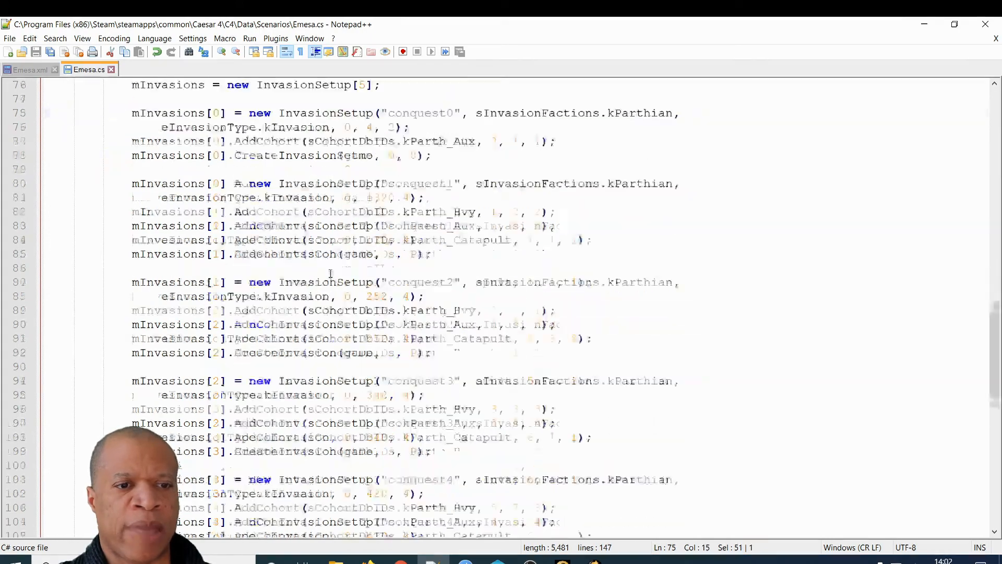
pyautogui.scroll(-3, 330, 274)
pyautogui.scroll(5, 330, 273)
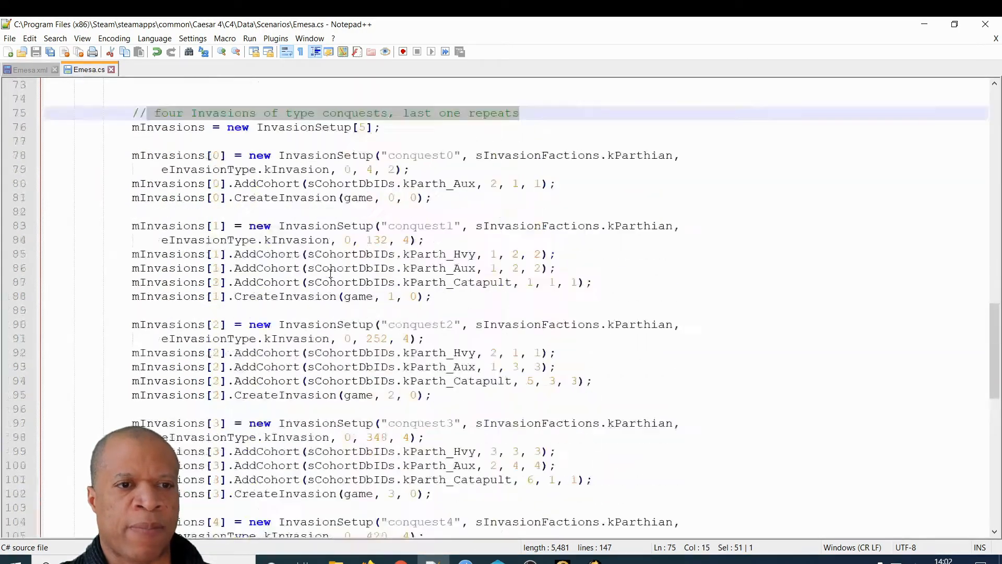
# Examine the InvasionSetup array size on line 76 and highlight the index 0 of mInvasions on line 78.
pyautogui.click(367, 171)
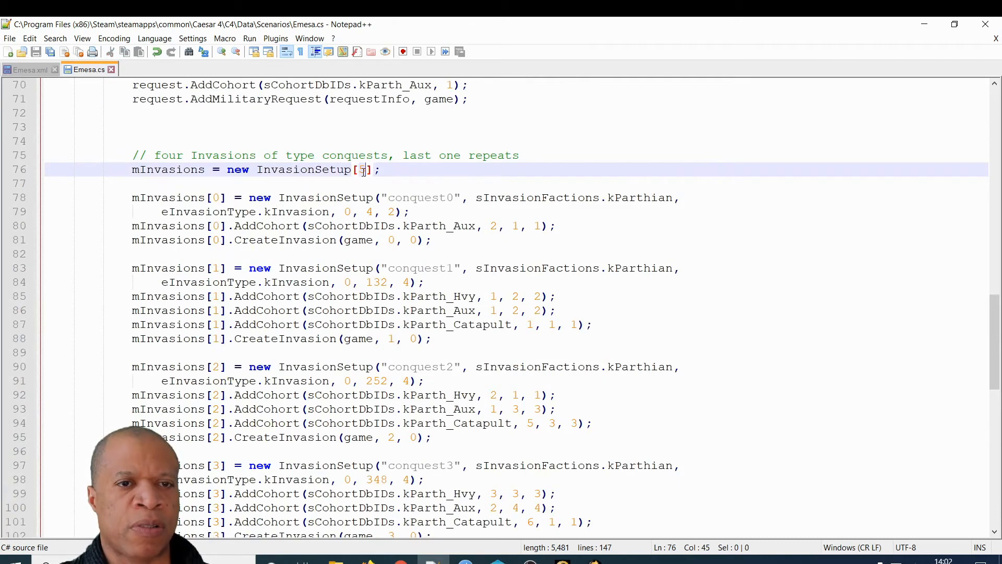
pyautogui.click(219, 198)
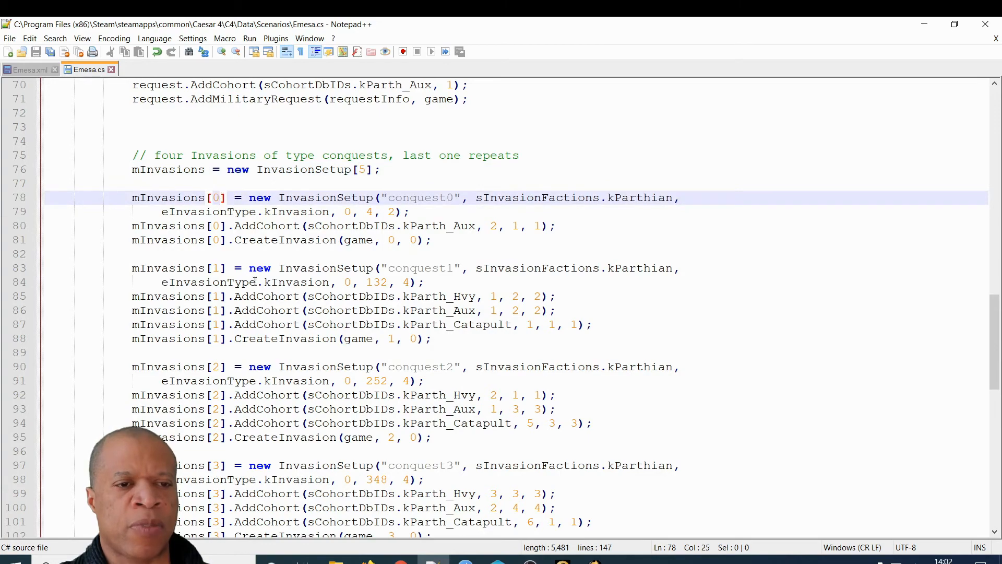
pyautogui.scroll(-6, 275, 302)
pyautogui.scroll(5, 275, 301)
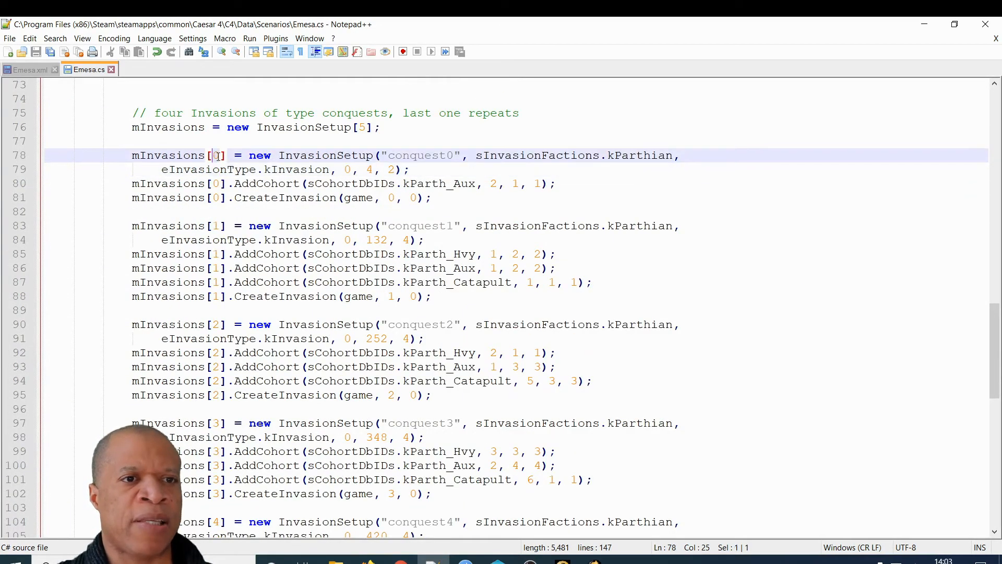
pyautogui.doubleClick(217, 156)
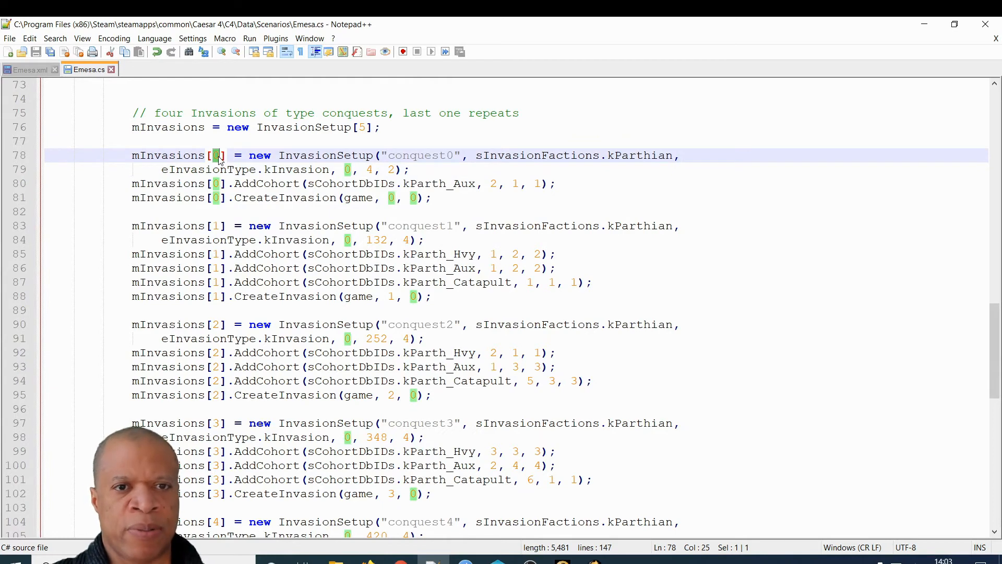
pyautogui.click(249, 183)
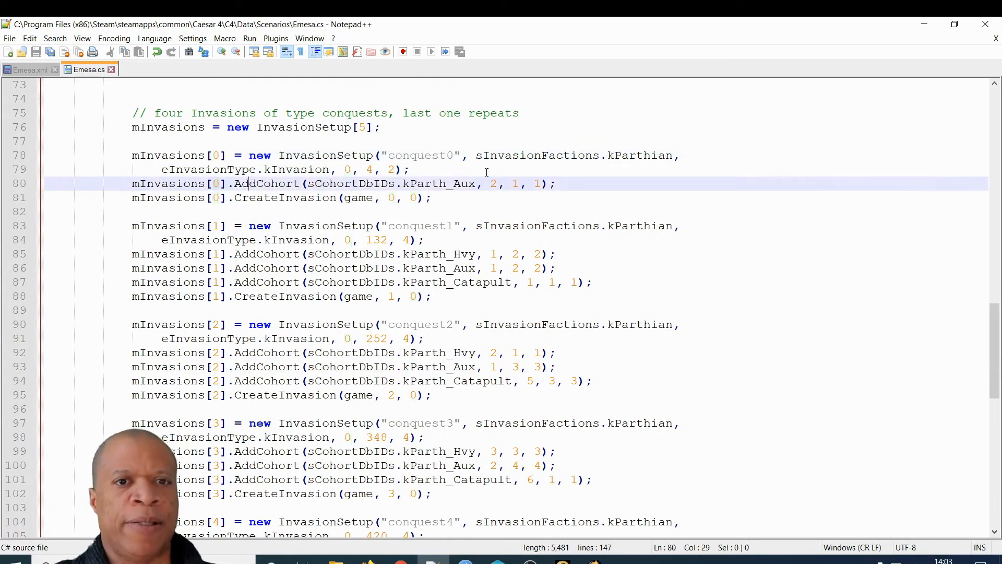
# Highlight the name conquest0 on line 78 and the Aux part of the cohort name on line 80.
pyautogui.click(454, 155)
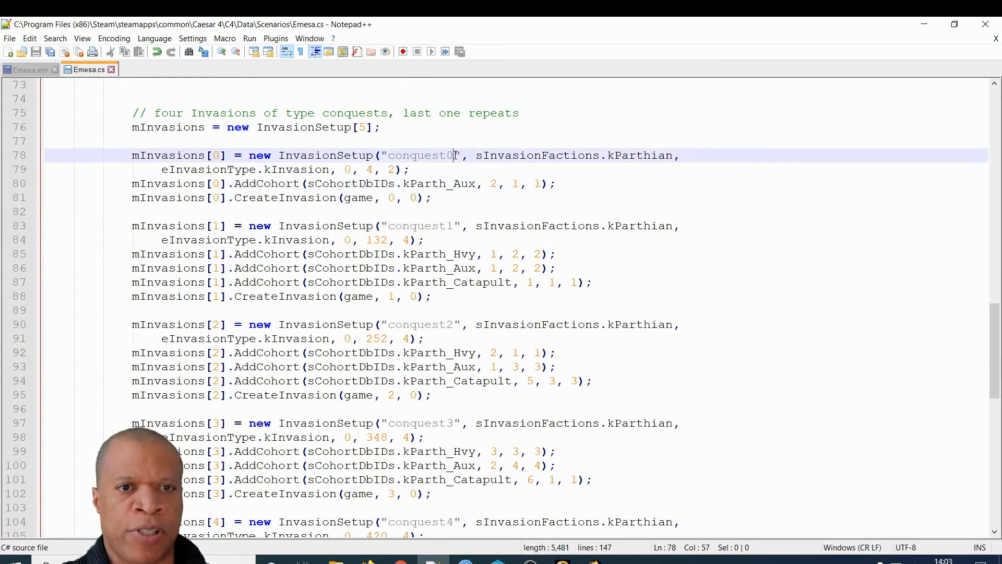
pyautogui.moveTo(454, 155); pyautogui.dragTo(389, 157)
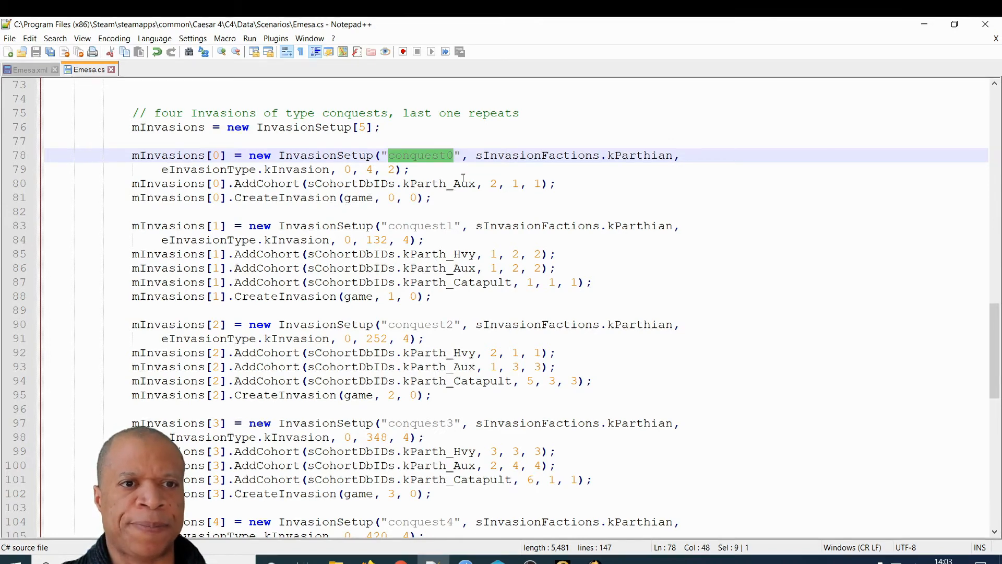
pyautogui.click(463, 180)
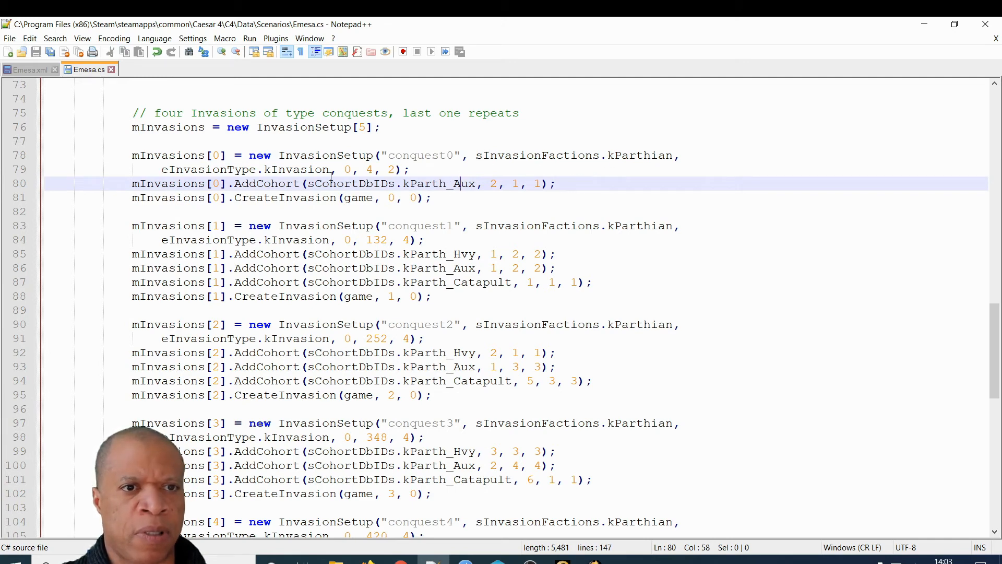
pyautogui.moveTo(476, 184); pyautogui.dragTo(454, 183)
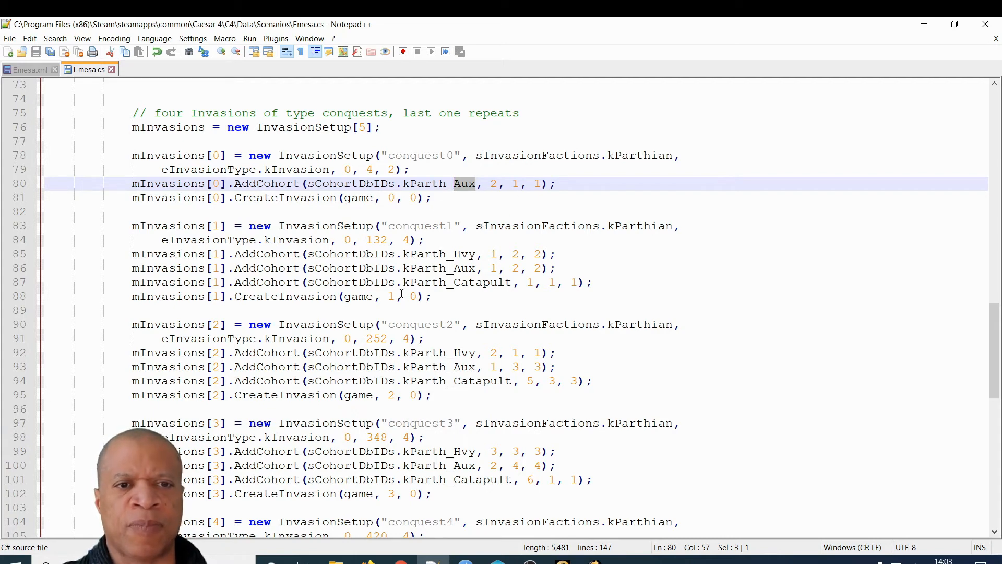
# Examine line 84 of the conquest1 setup, highlighting its first number argument 0 and the whole line.
pyautogui.scroll(-1, 403, 292)
pyautogui.click(390, 198)
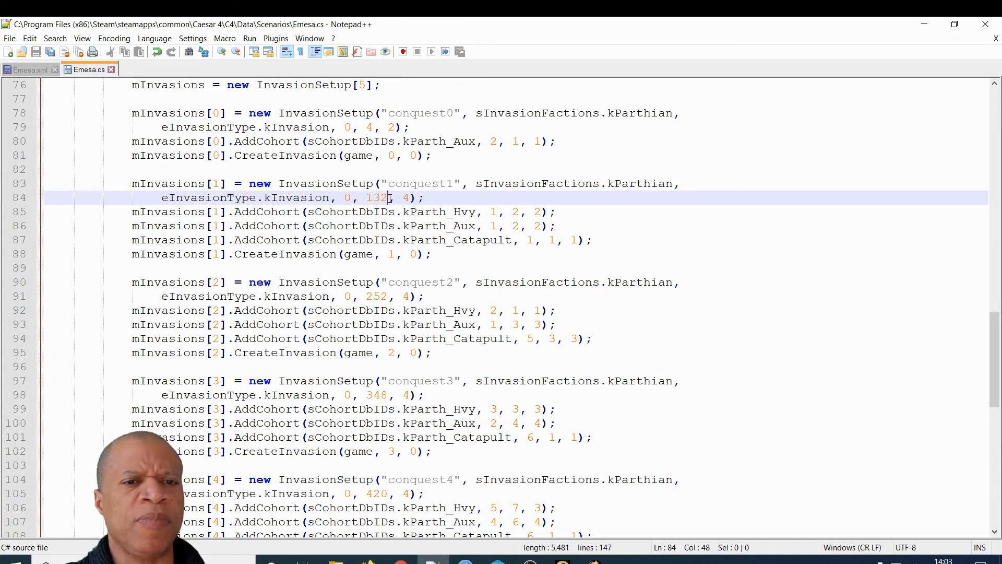
pyautogui.doubleClick(349, 197)
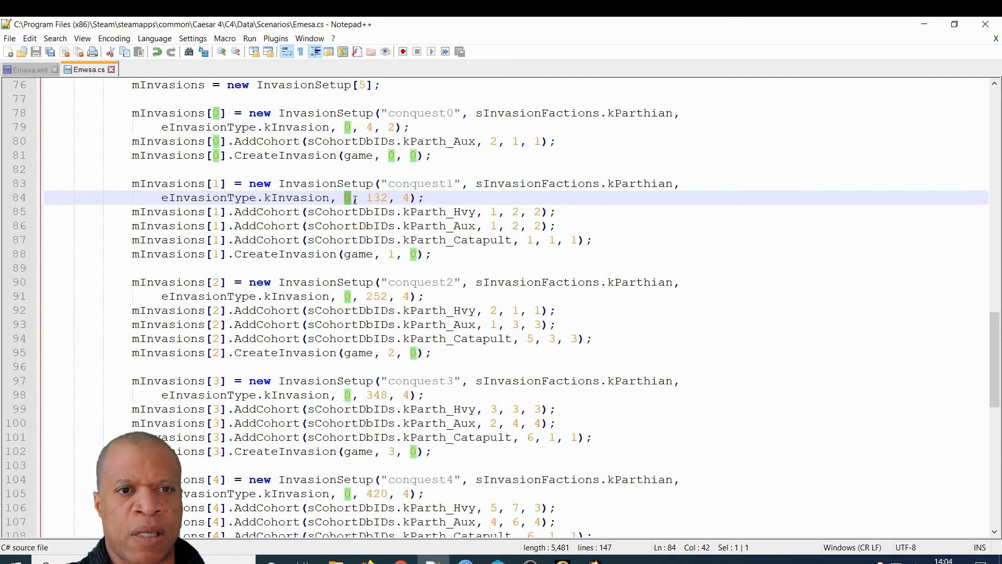
pyautogui.tripleClick(352, 201)
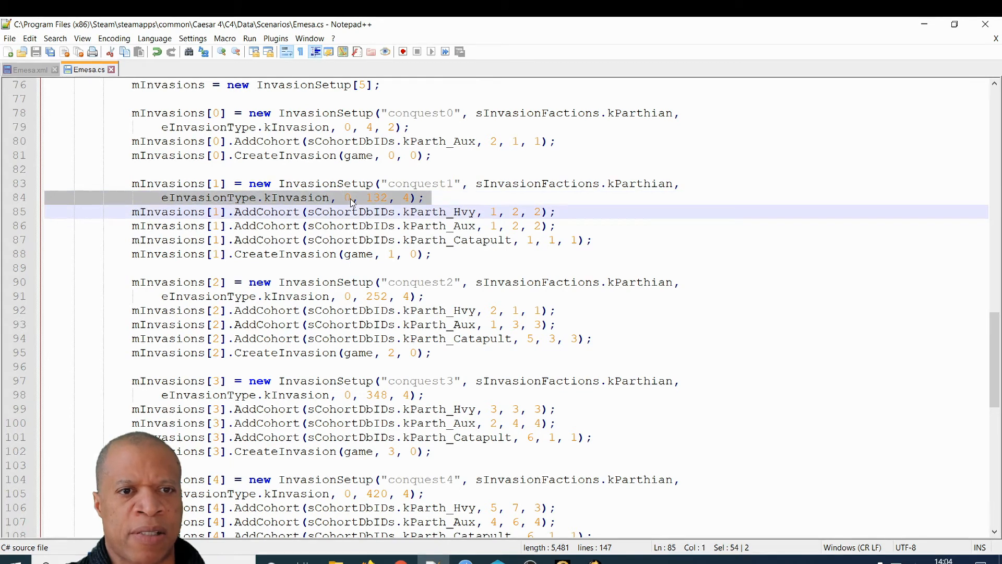
# Try 3000 as the first number argument on line 84 of the conquest1 setup, and restore it to 0.
pyautogui.click(351, 198)
pyautogui.write('100')
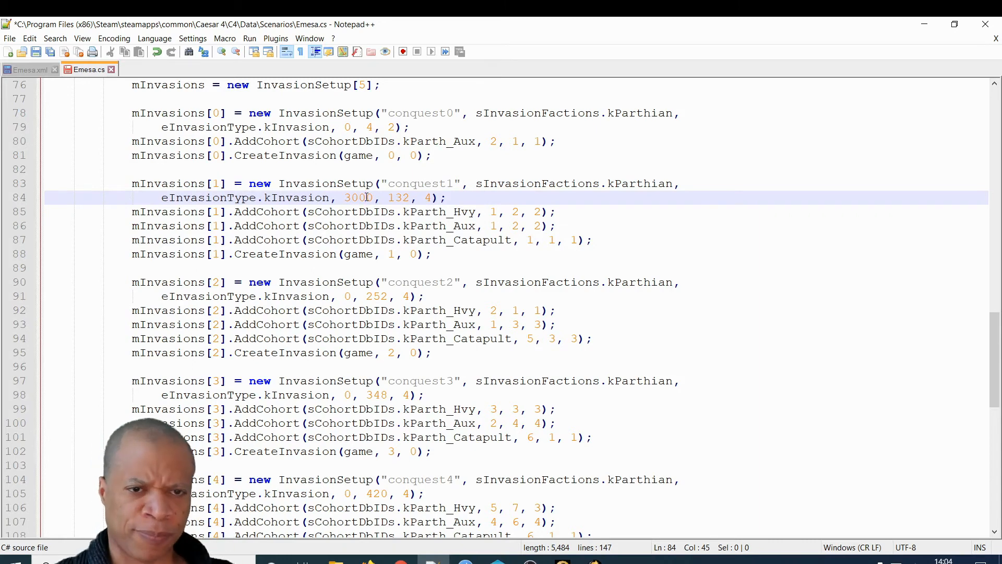
pyautogui.press('BackSpace')
pyautogui.press('BackSpace')
pyautogui.press('BackSpace')
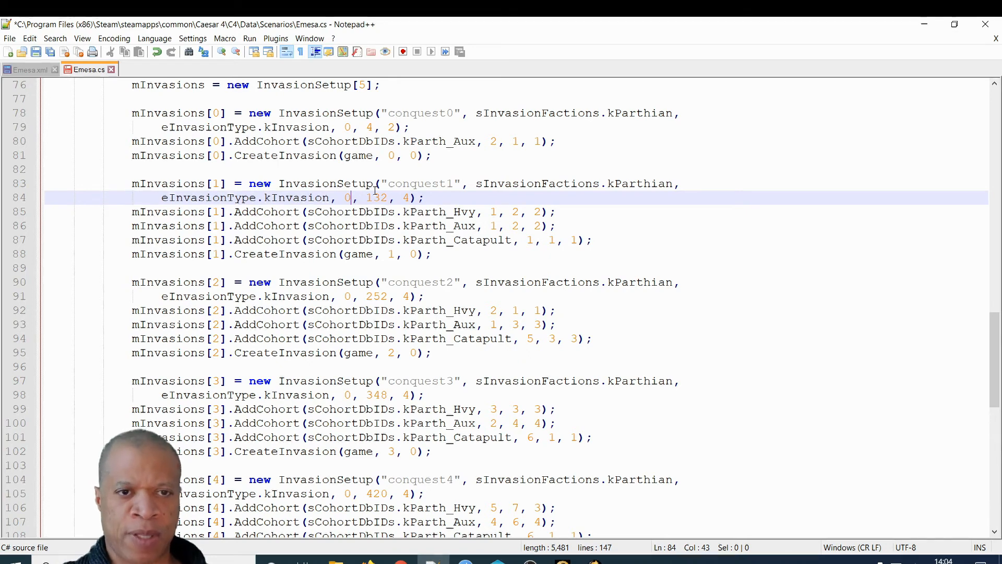
# Highlight 132 on line 84, switch to Calculator and divide 132 by 48.
pyautogui.doubleClick(368, 197)
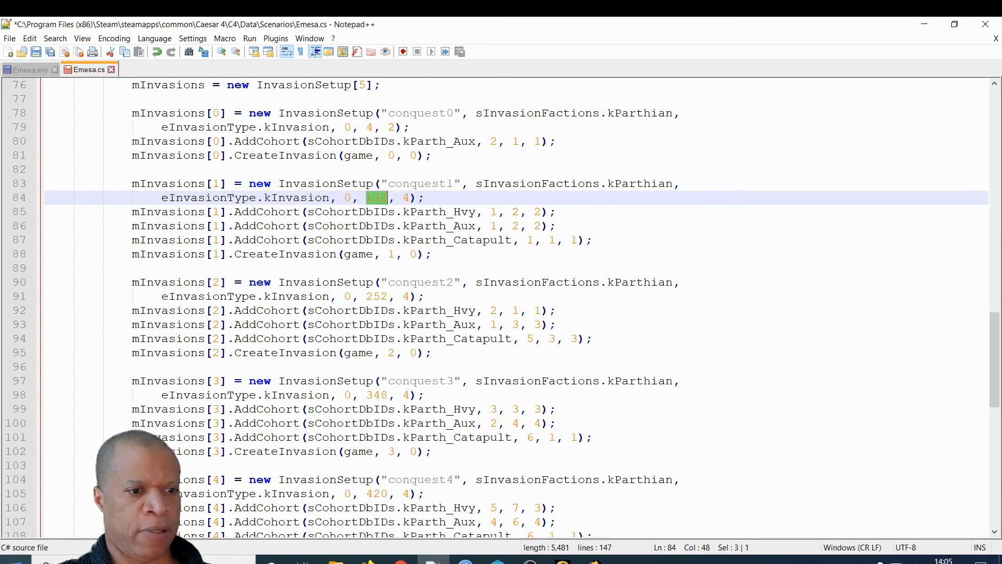
pyautogui.click(12, 560)
pyautogui.write('ca')
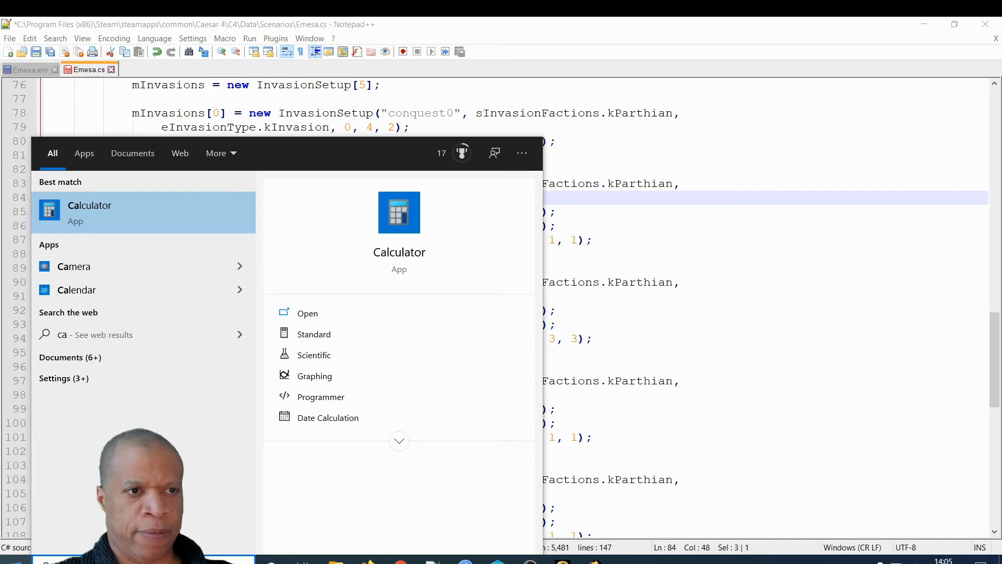
pyautogui.click(96, 204)
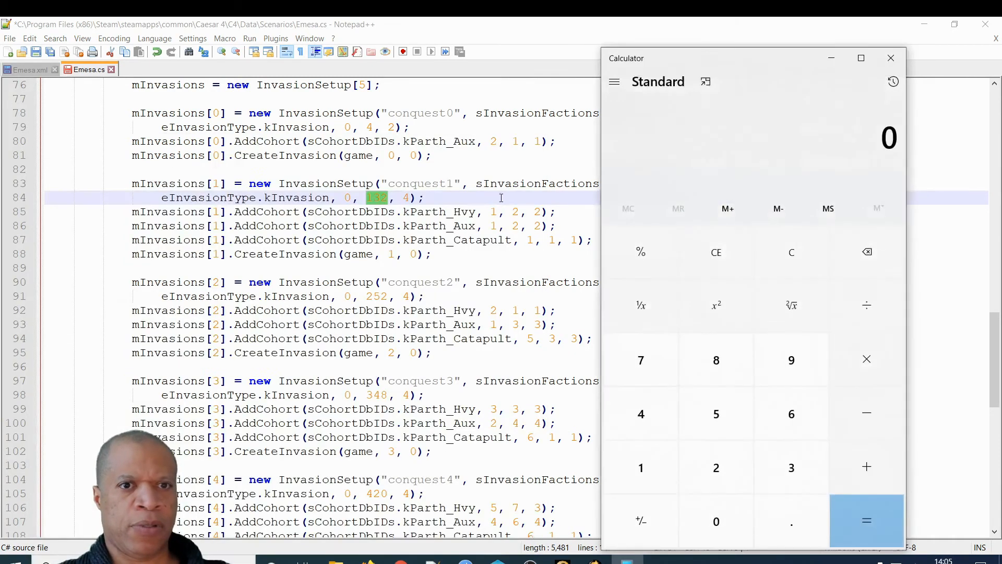
pyautogui.click(651, 470)
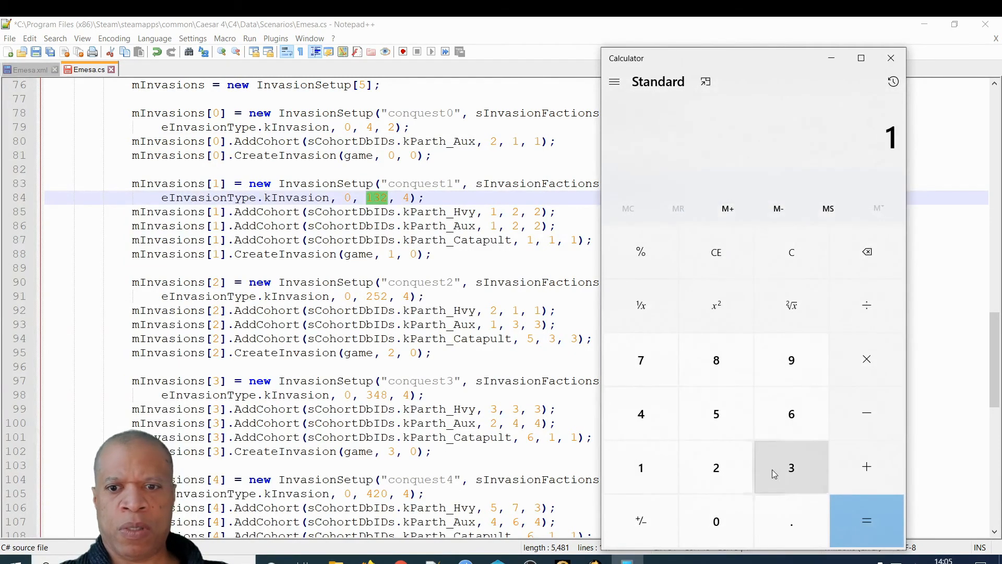
pyautogui.click(772, 469)
pyautogui.click(725, 469)
pyautogui.click(868, 308)
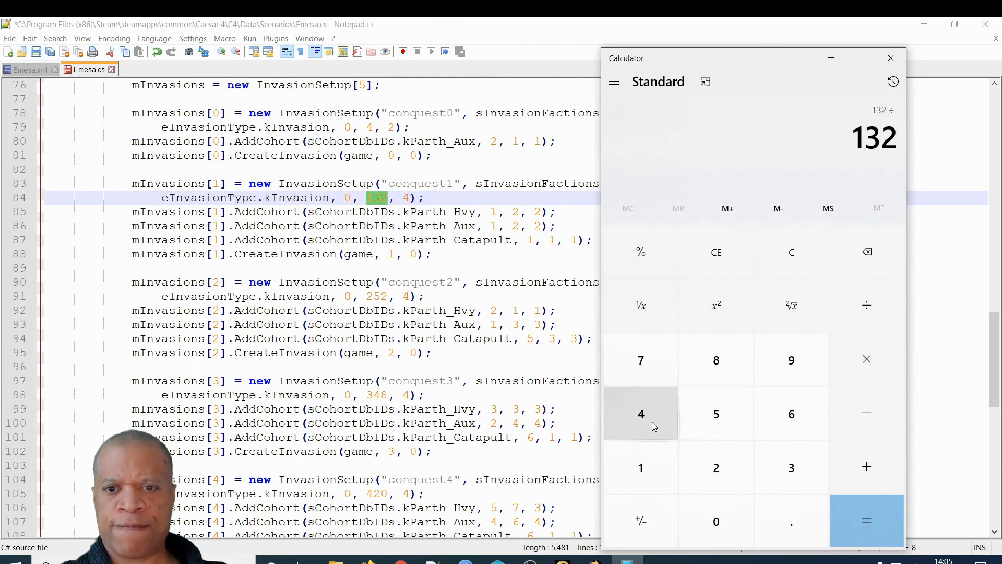
pyautogui.click(652, 421)
pyautogui.click(716, 360)
pyautogui.click(859, 515)
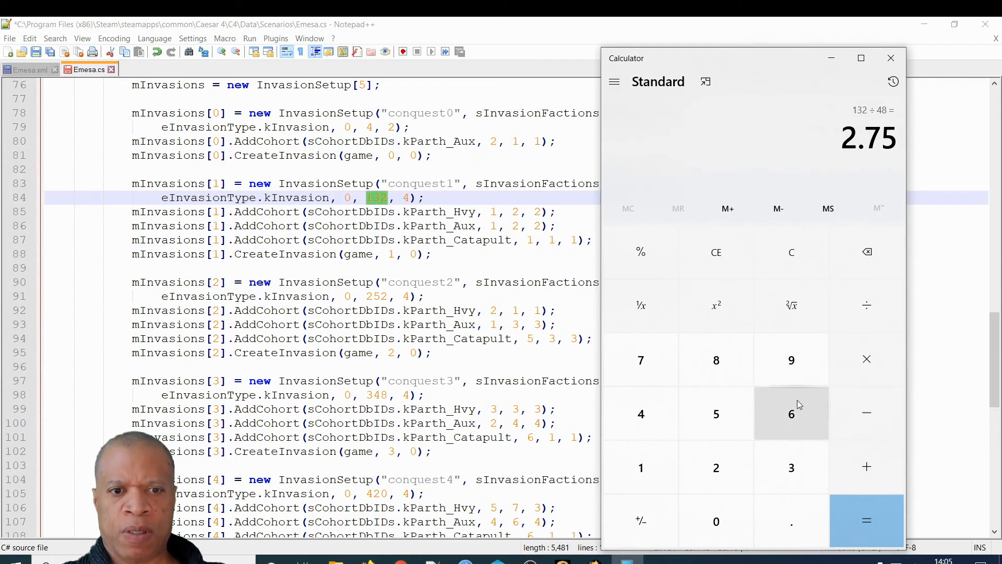
# Divide 252 by 48 in the calculator and close it to return to the script.
pyautogui.click(740, 449)
pyautogui.click(721, 427)
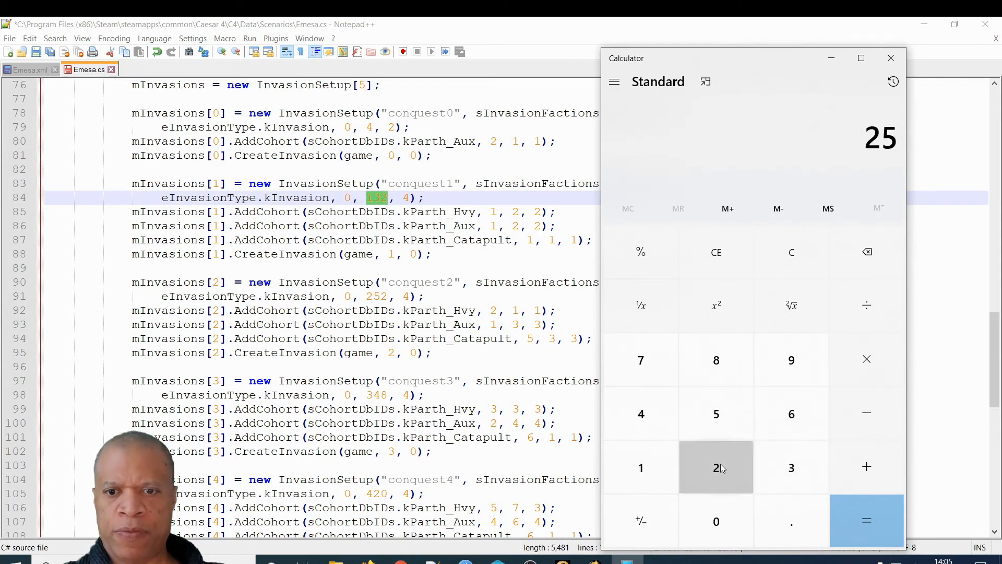
pyautogui.click(721, 463)
pyautogui.click(866, 305)
pyautogui.click(663, 407)
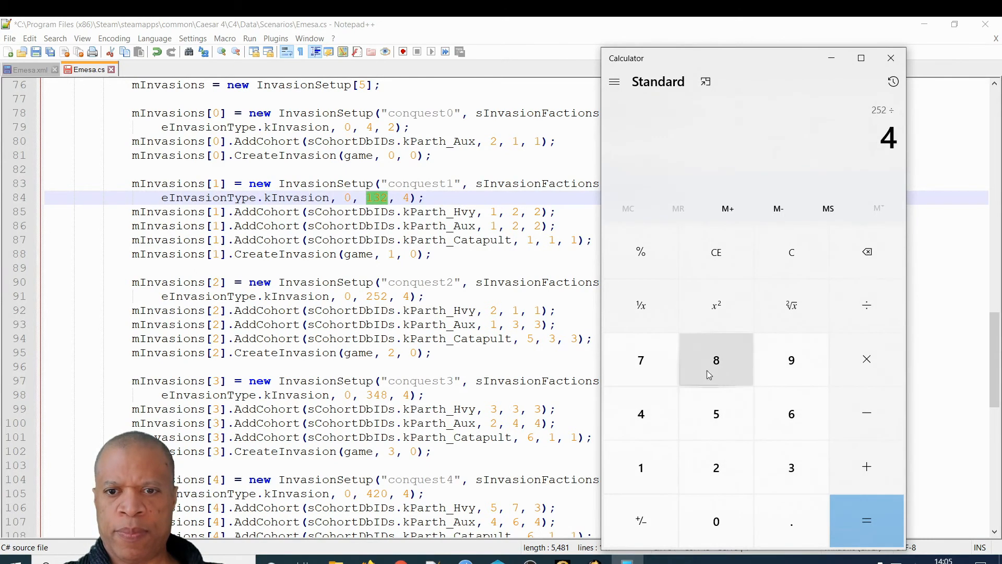
pyautogui.click(706, 371)
pyautogui.click(861, 519)
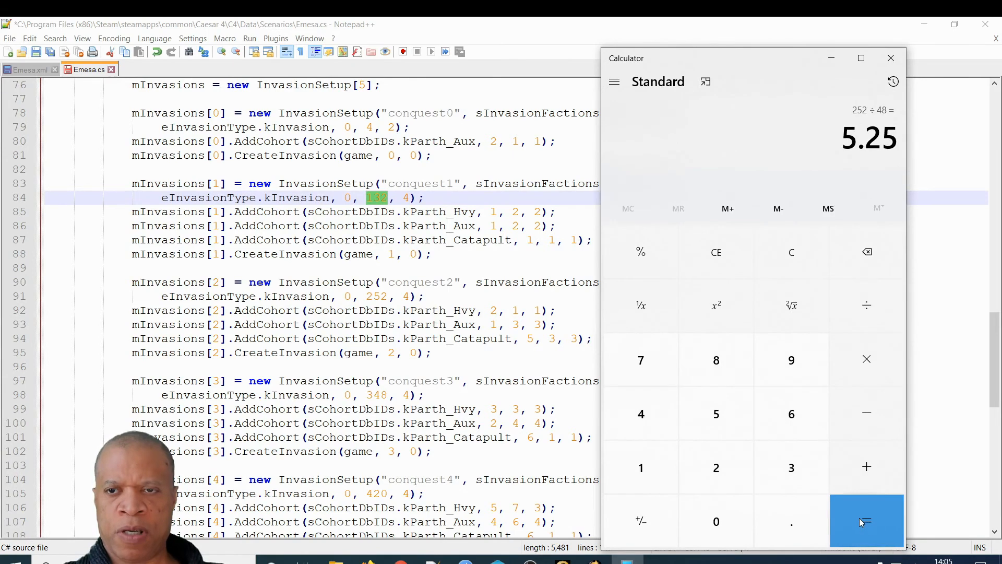
pyautogui.click(890, 58)
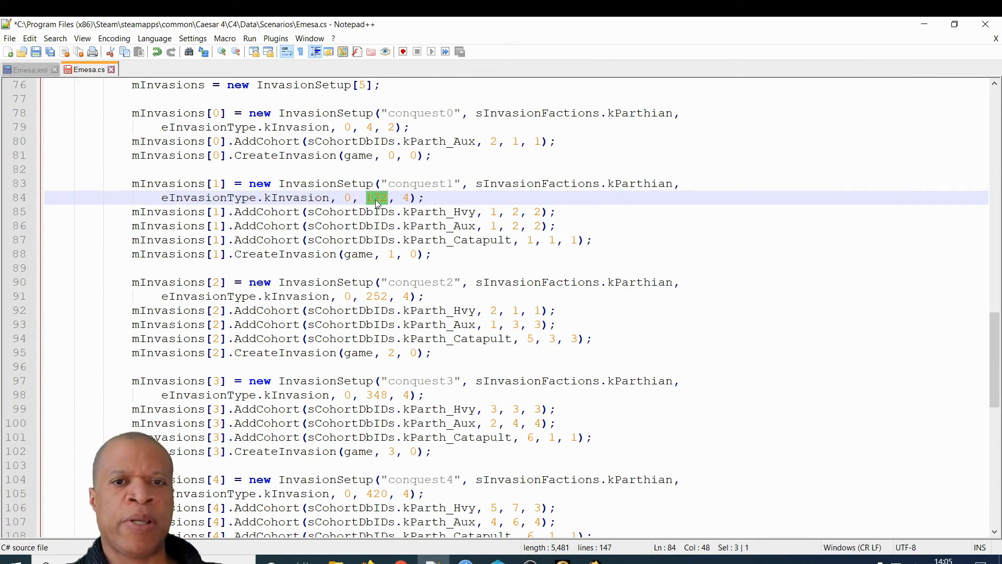
# Review the conquest1 to conquest4 invasion blocks and place the cursor on the conquest1 Parth_Aux cohort on line 86.
pyautogui.click(376, 310)
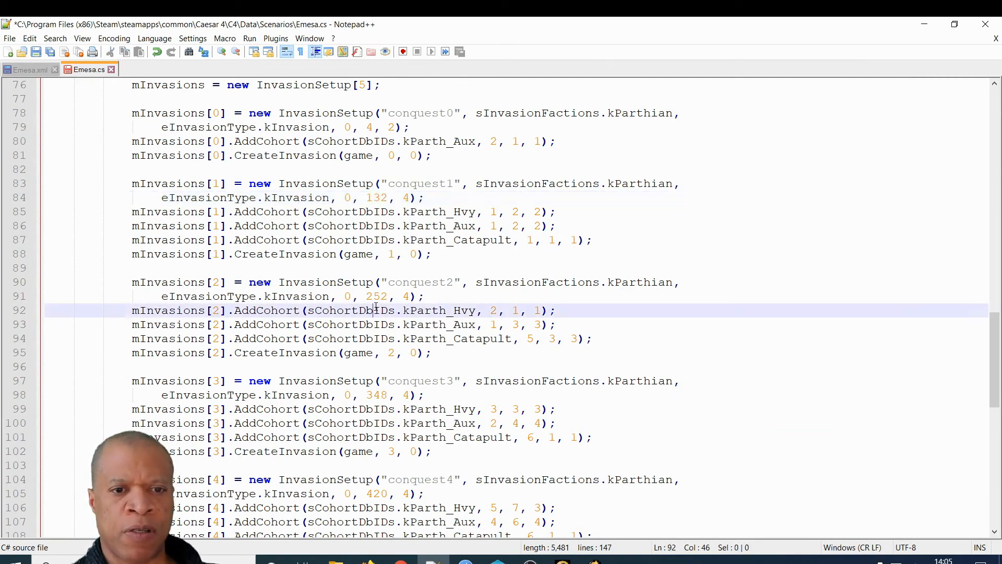
pyautogui.scroll(-2, 355, 249)
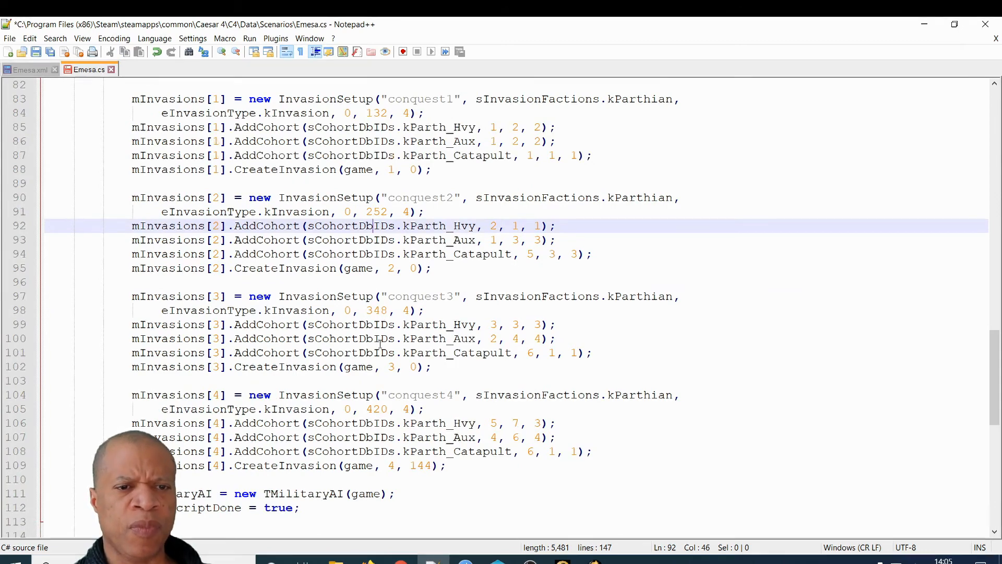
pyautogui.scroll(-2, 396, 323)
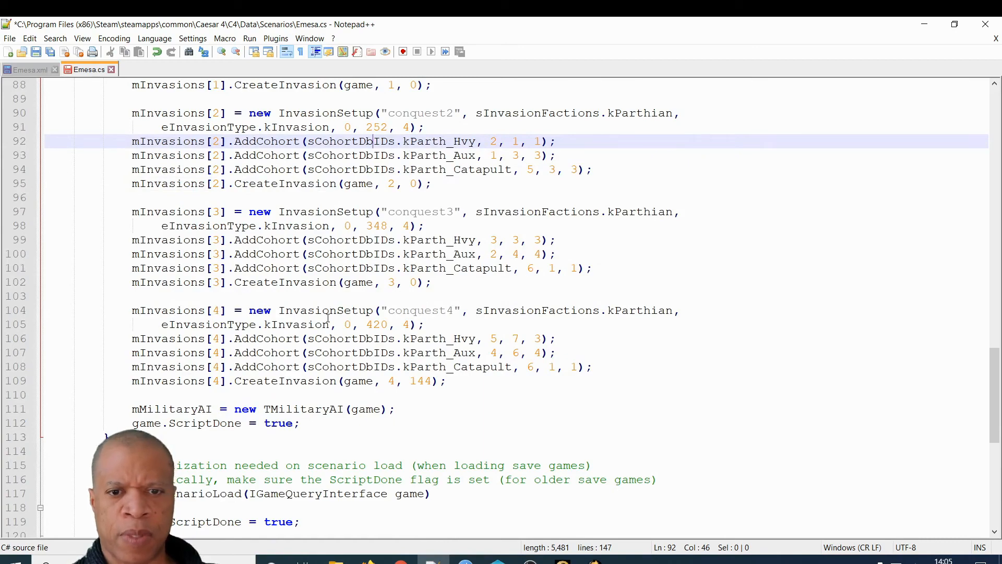
pyautogui.scroll(2, 328, 317)
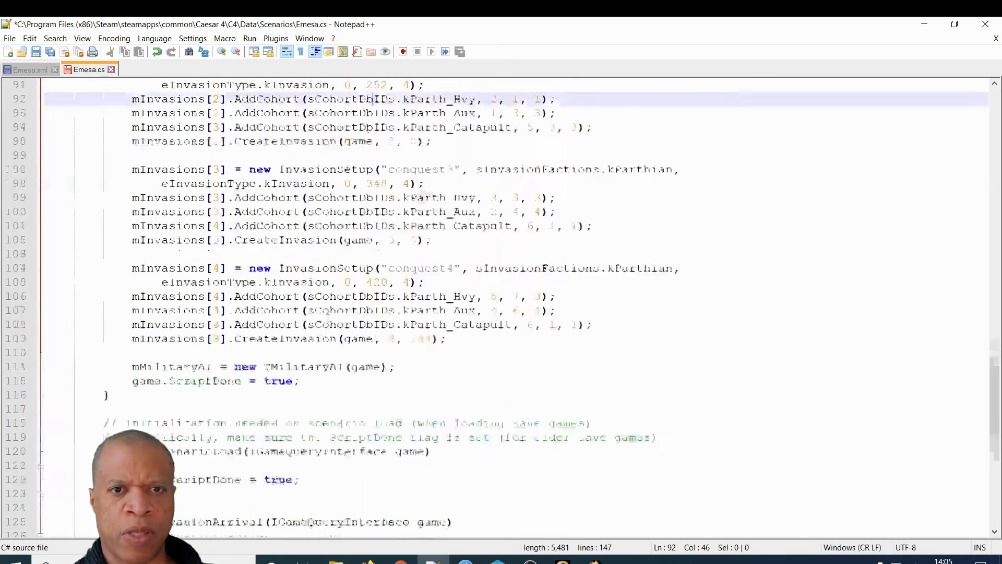
pyautogui.scroll(1, 327, 316)
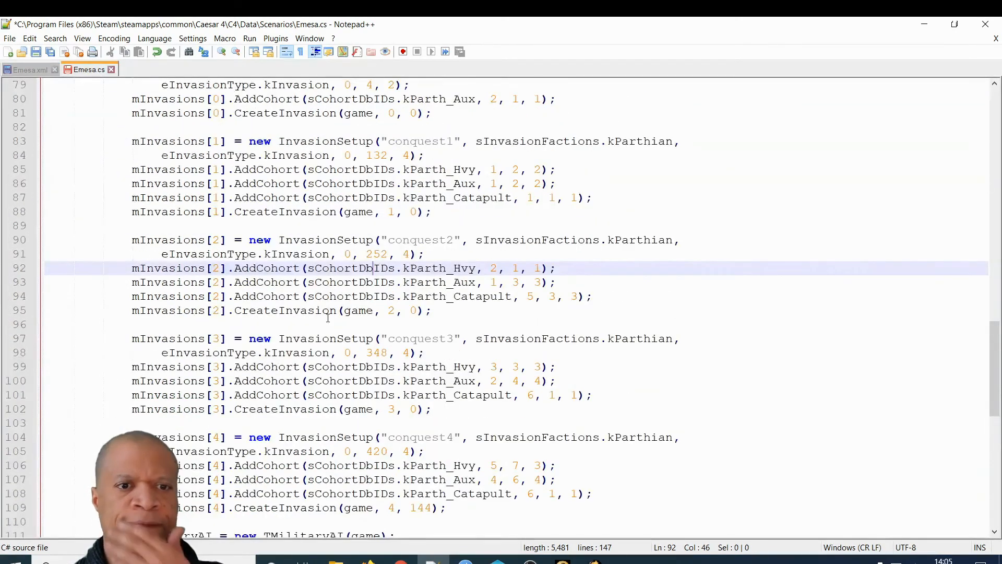
pyautogui.scroll(-1, 328, 317)
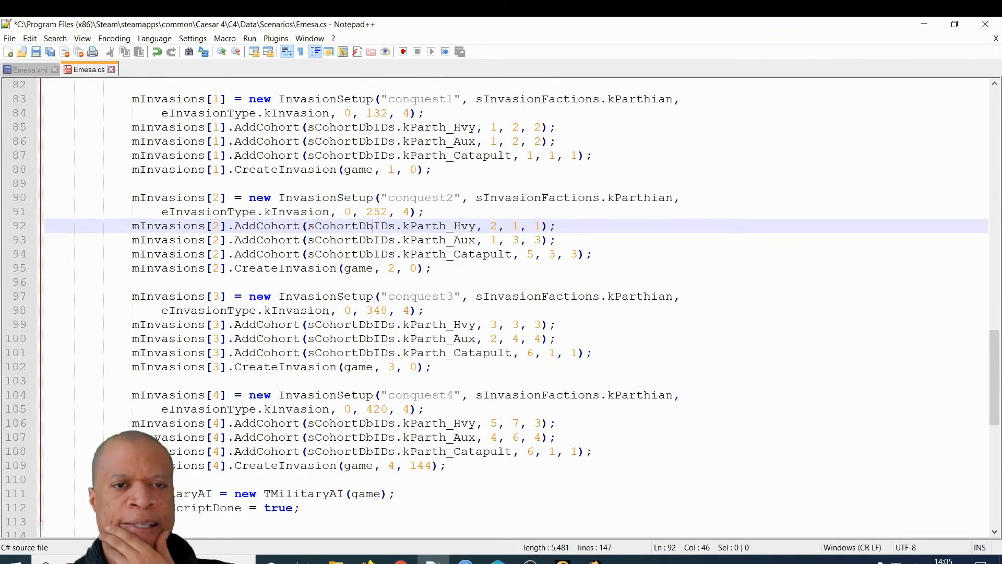
pyautogui.press('Up')
pyautogui.press('Up')
pyautogui.press('Up')
pyautogui.press('Up')
pyautogui.press('Up')
pyautogui.press('Up')
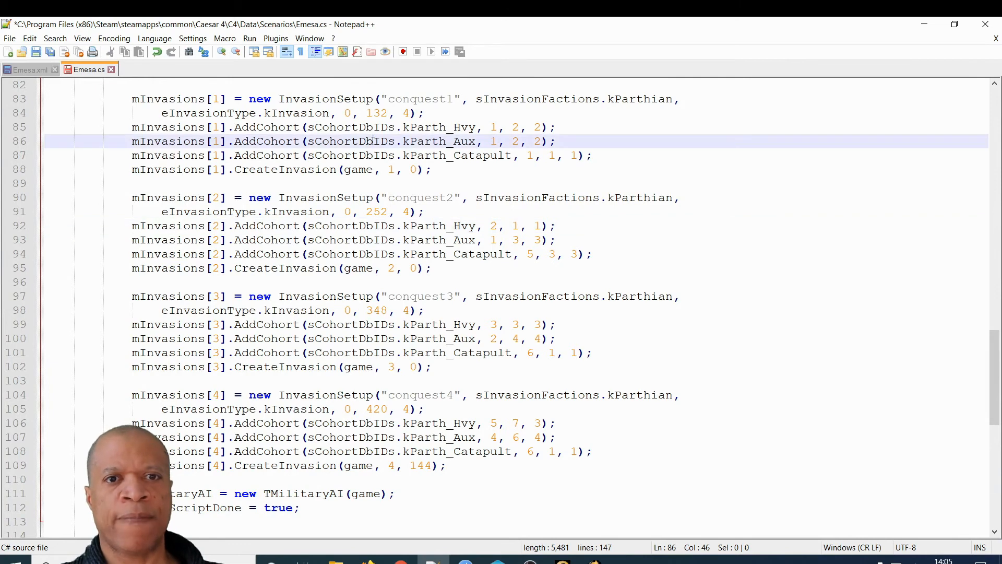
# Review the conquest2 and conquest3 invasion blocks and highlight 420 in the conquest4 setup on line 105.
pyautogui.click(425, 237)
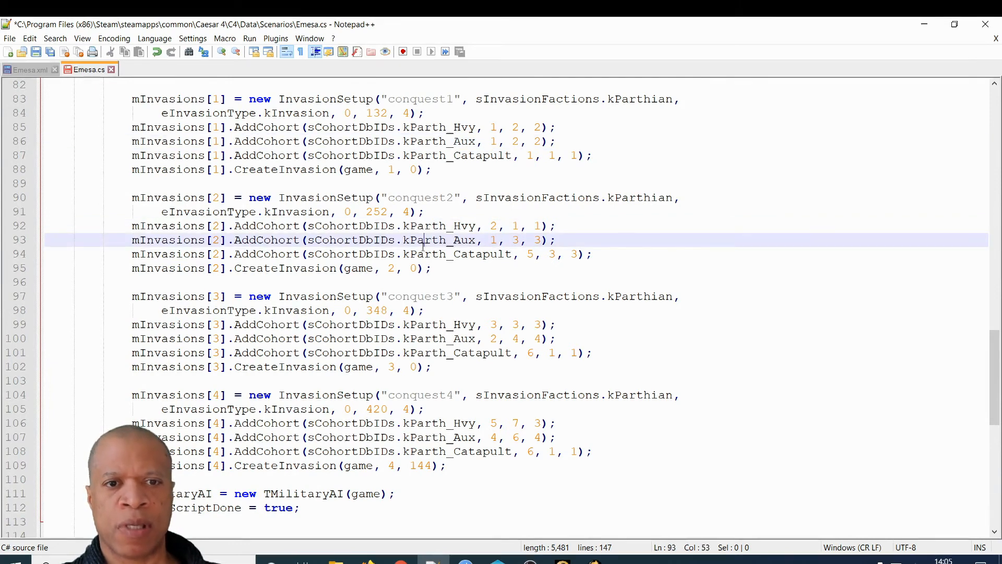
pyautogui.click(405, 313)
pyautogui.scroll(-3, 405, 314)
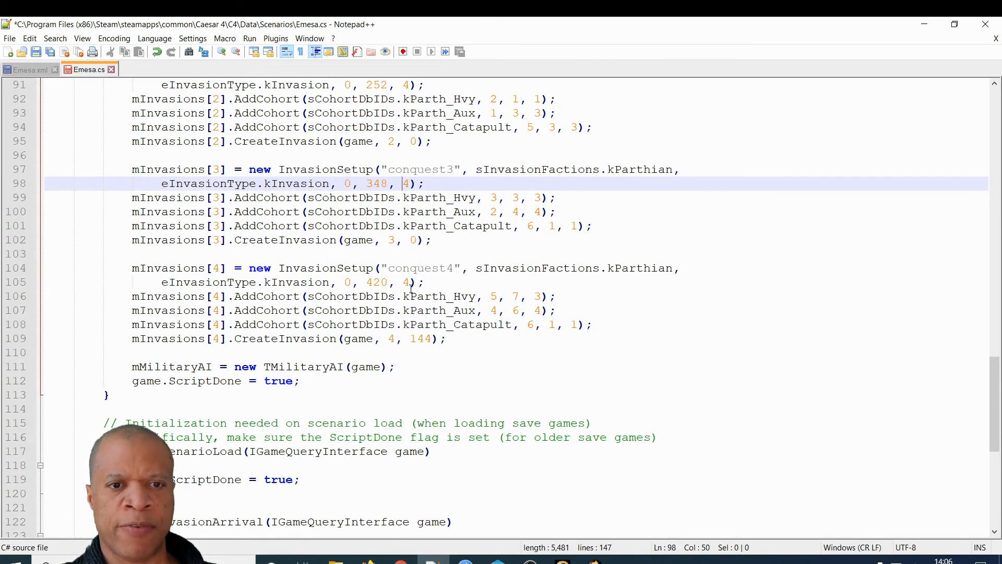
pyautogui.moveTo(388, 282); pyautogui.dragTo(366, 281)
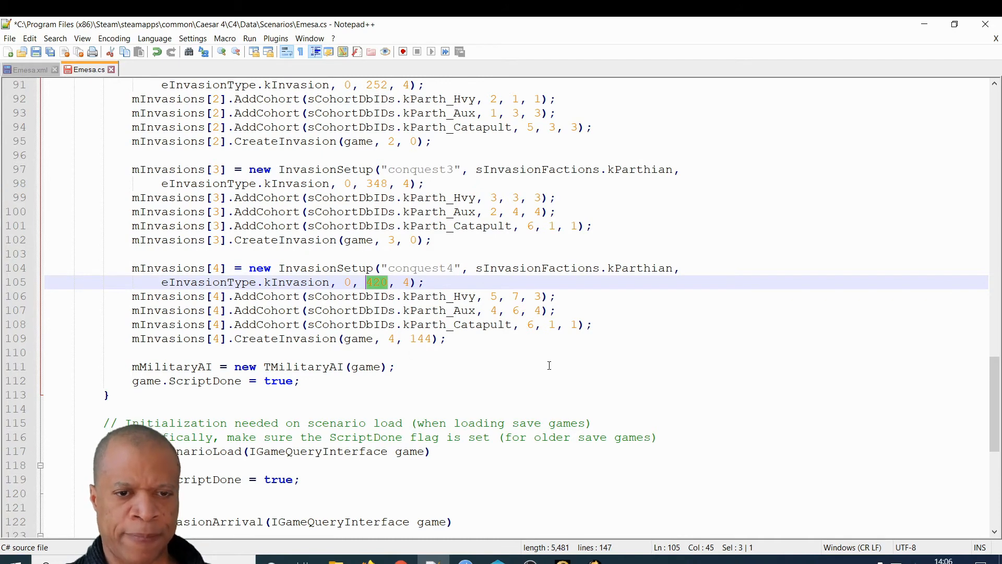
# Highlight the 144 argument of the conquest4 CreateInvasion call on line 109, and place the cursor at that line's end.
pyautogui.click(411, 338)
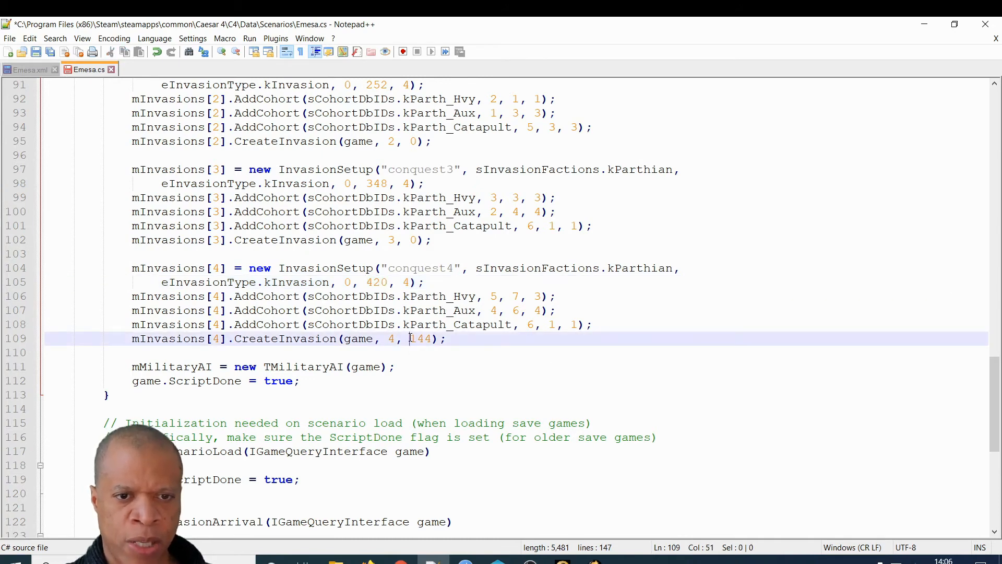
pyautogui.moveTo(410, 338); pyautogui.dragTo(429, 338)
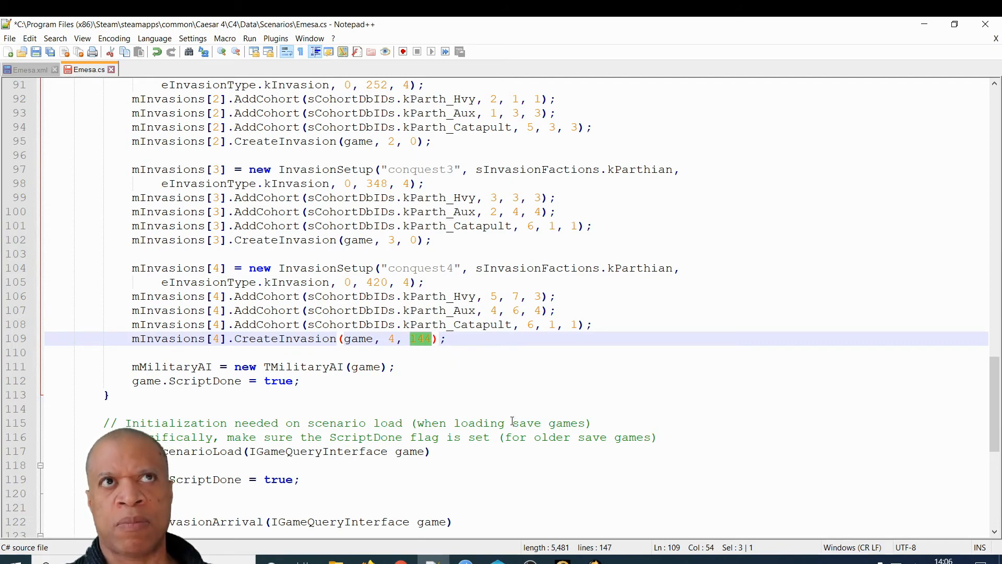
pyautogui.click(433, 339)
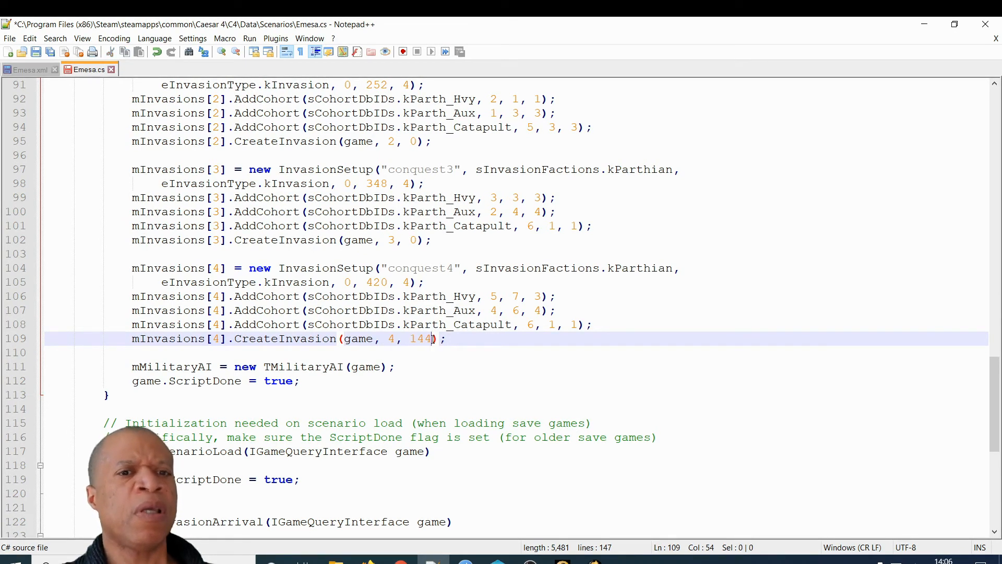
pyautogui.moveTo(410, 339); pyautogui.dragTo(431, 339)
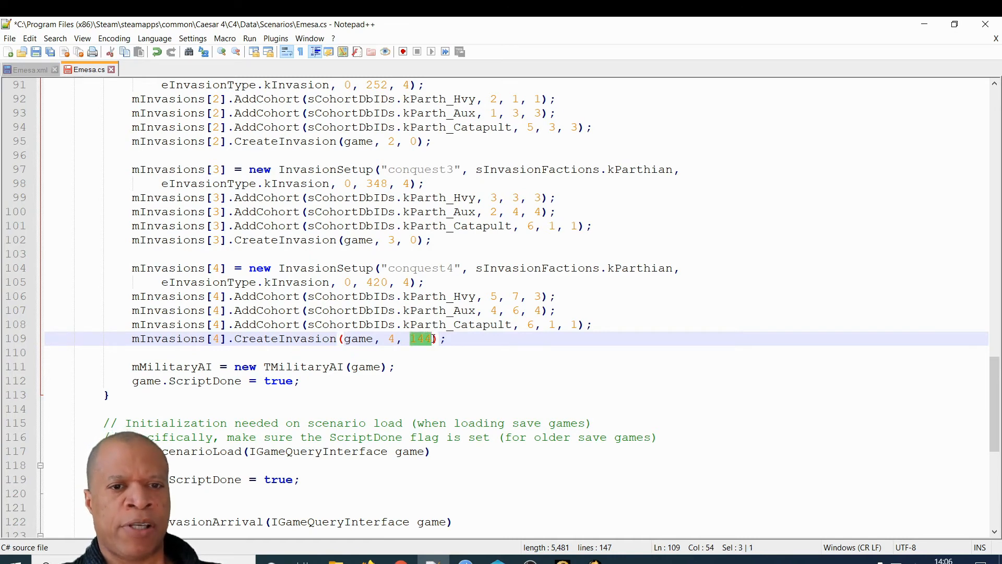
pyautogui.click(433, 339)
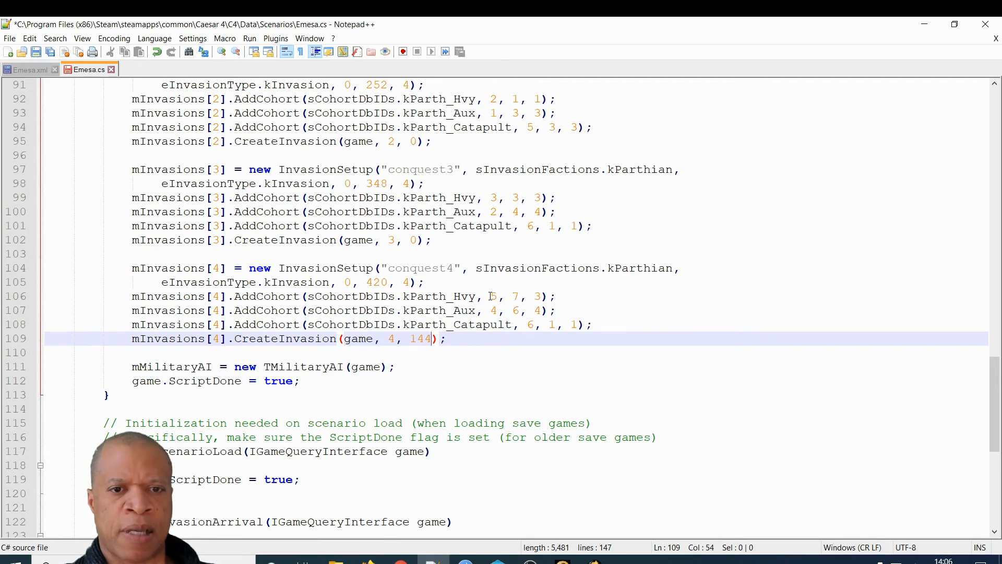
pyautogui.click(465, 342)
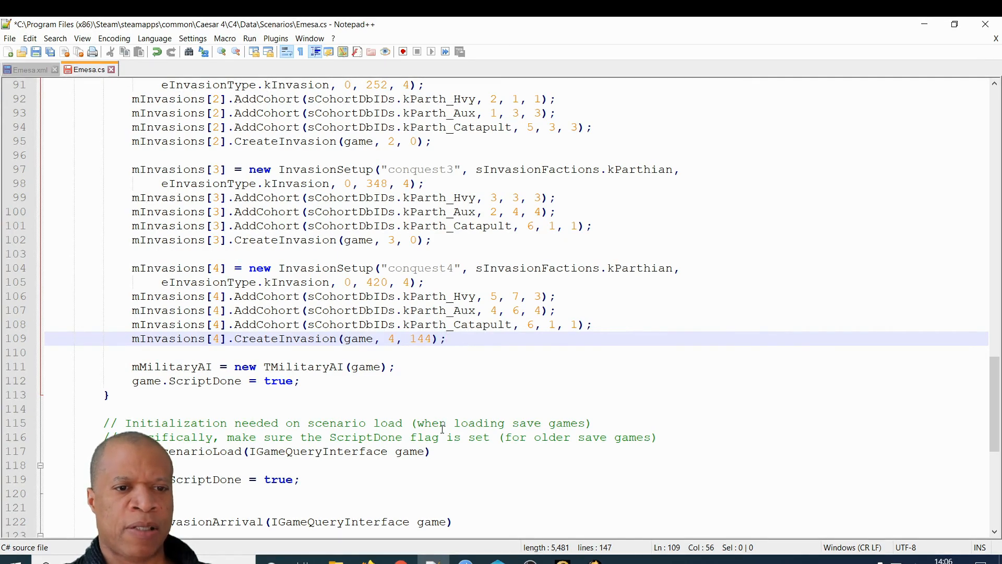
# Return to the first invasion blocks and highlight the cohort type names in conquest0 and conquest1, ending with Catapult on line 87.
pyautogui.scroll(-4, 458, 398)
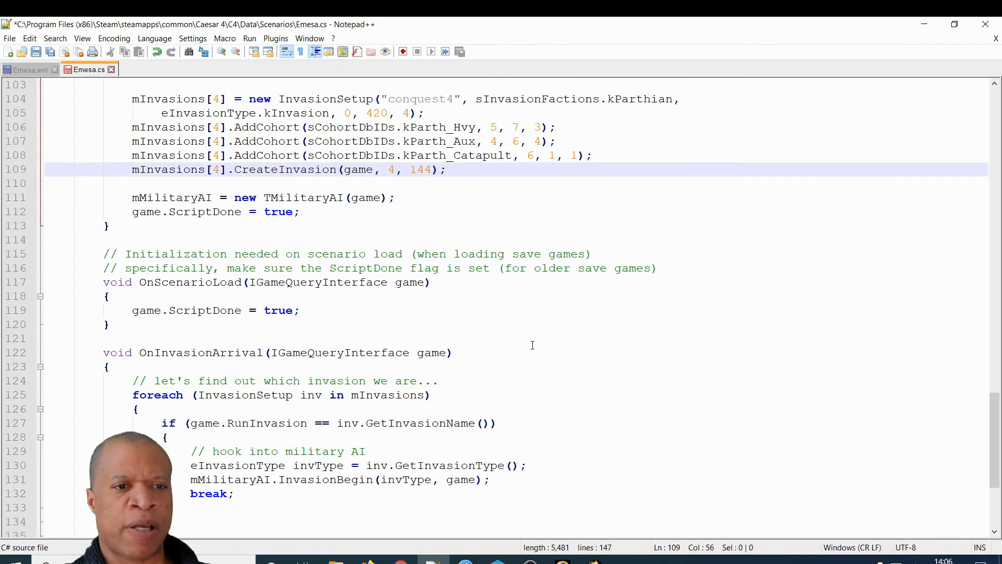
pyautogui.moveTo(993, 415); pyautogui.dragTo(978, 311)
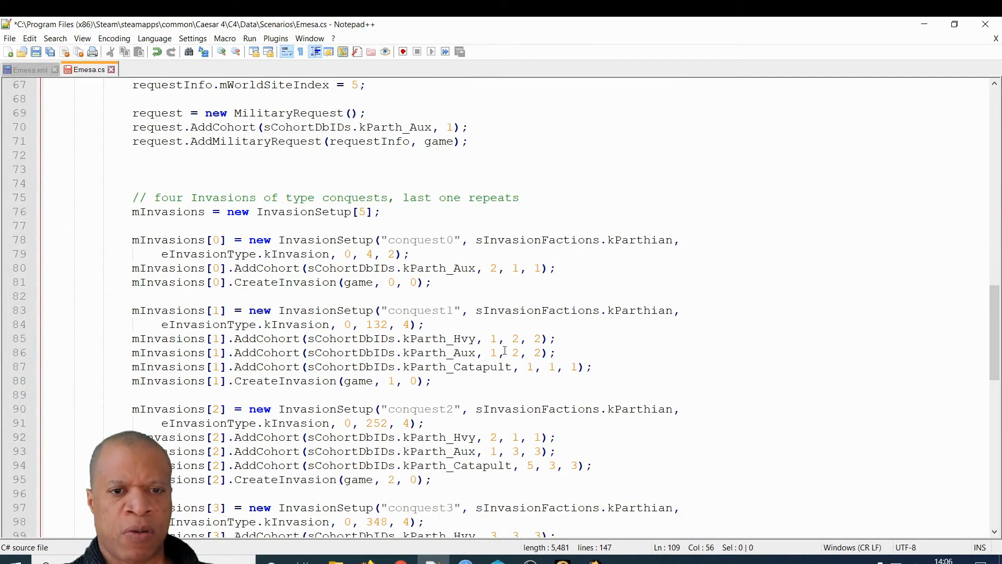
pyautogui.click(427, 266)
pyautogui.moveTo(453, 267); pyautogui.dragTo(475, 268)
pyautogui.click(445, 353)
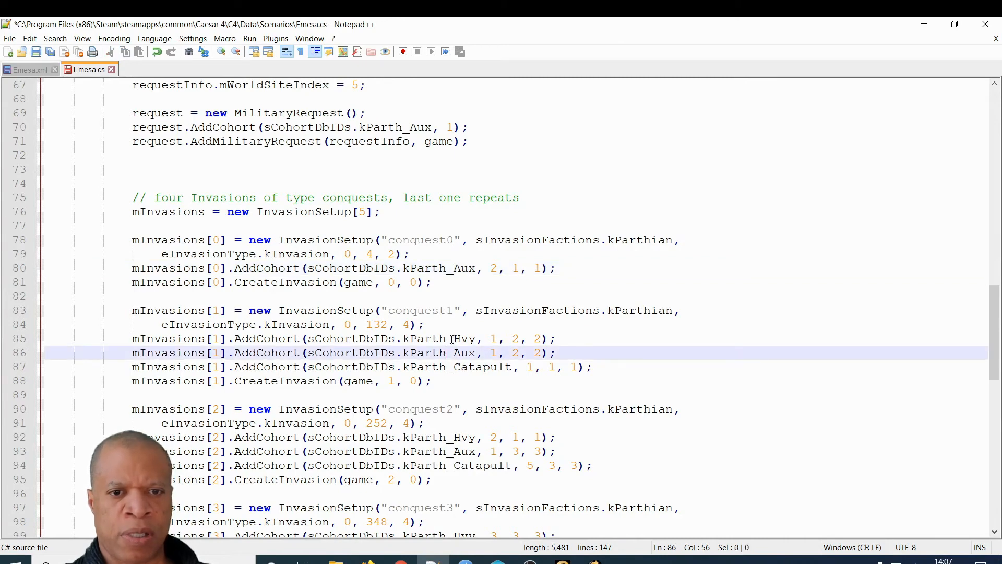
pyautogui.moveTo(446, 338); pyautogui.dragTo(514, 367)
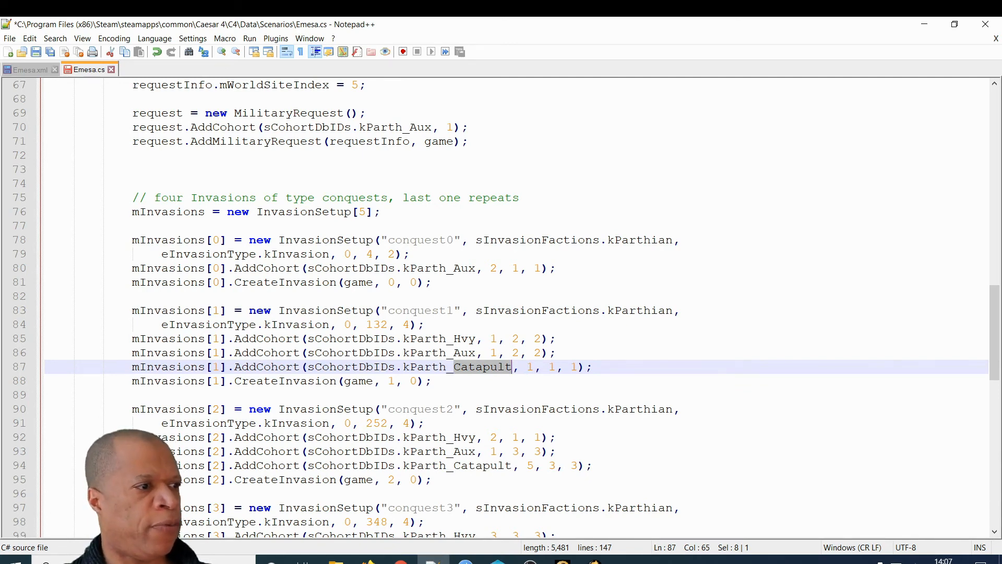
# Highlight kParth_Hvy and each of its three number arguments in the conquest1 cohort on line 85.
pyautogui.hotkey('alt', 'Tab')
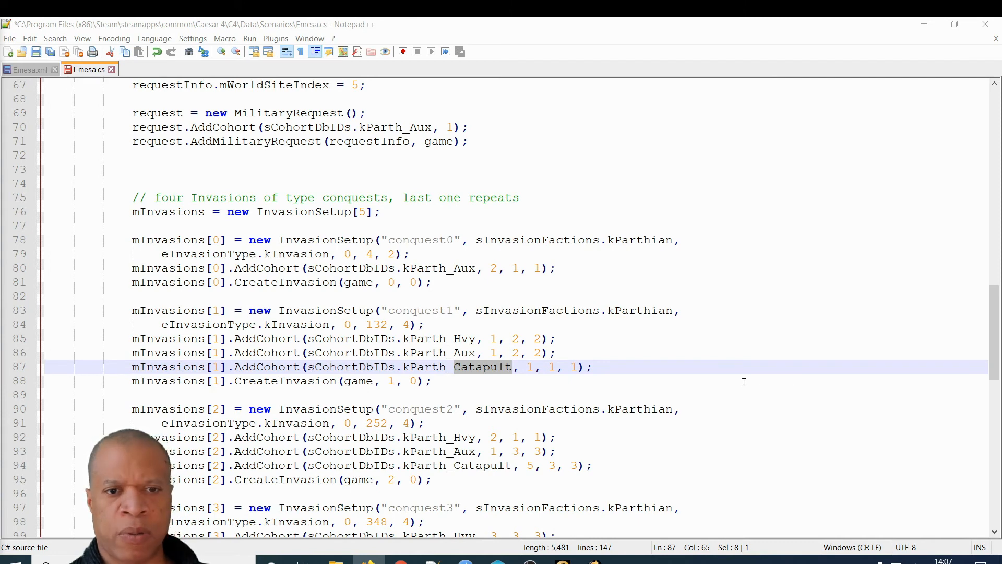
pyautogui.click(358, 352)
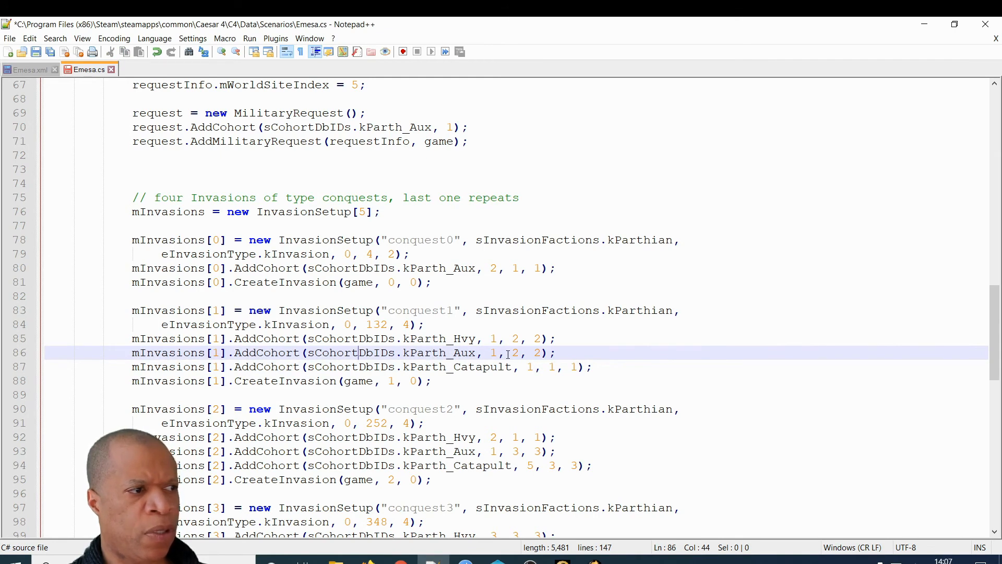
pyautogui.moveTo(404, 338); pyautogui.dragTo(475, 338)
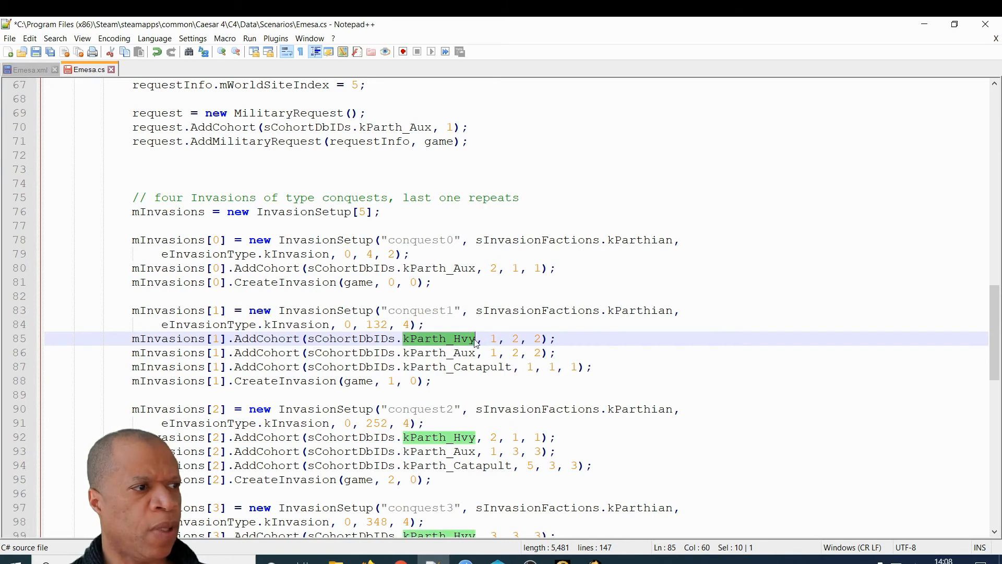
pyautogui.doubleClick(493, 338)
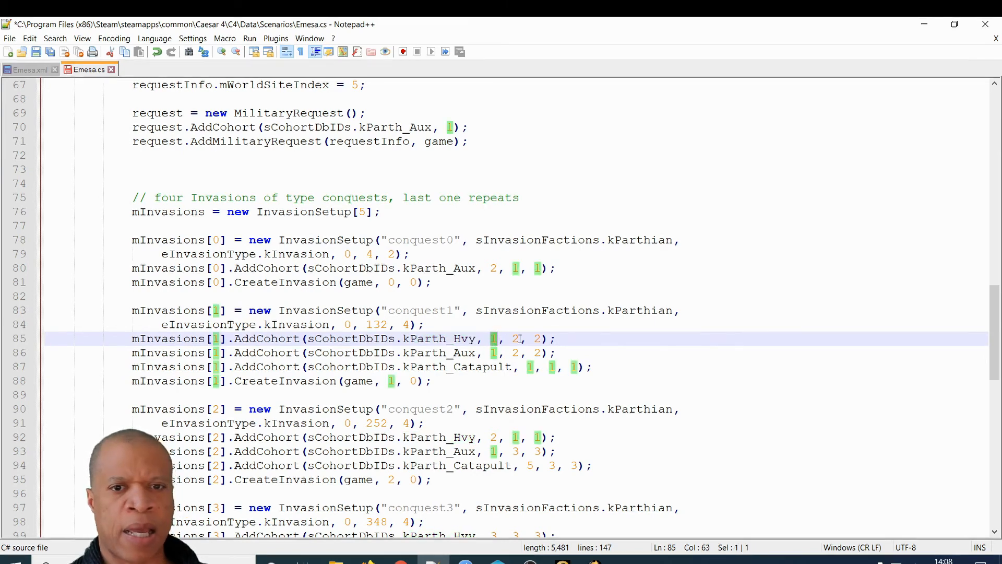
pyautogui.click(520, 339)
pyautogui.moveTo(507, 338); pyautogui.dragTo(517, 338)
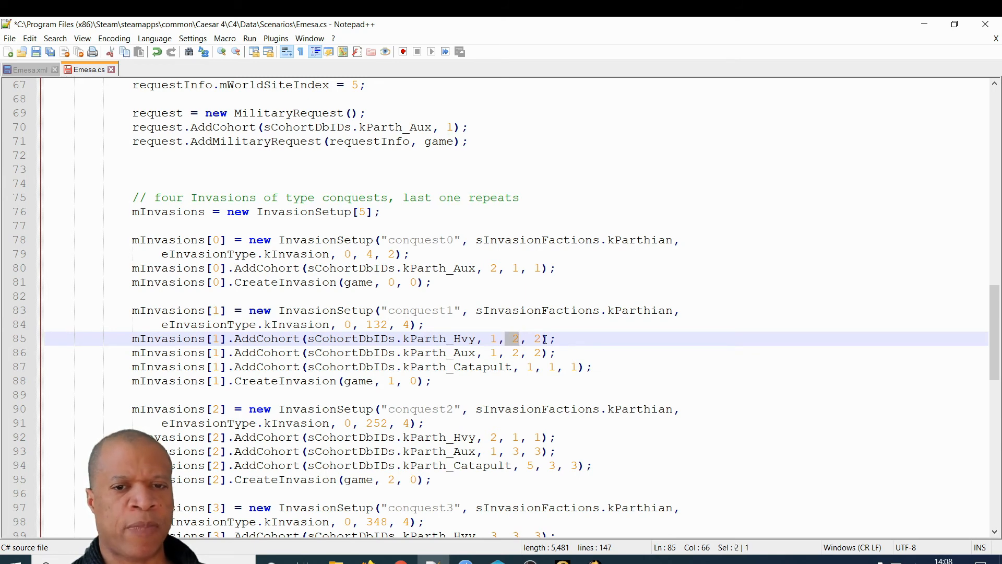
pyautogui.click(514, 340)
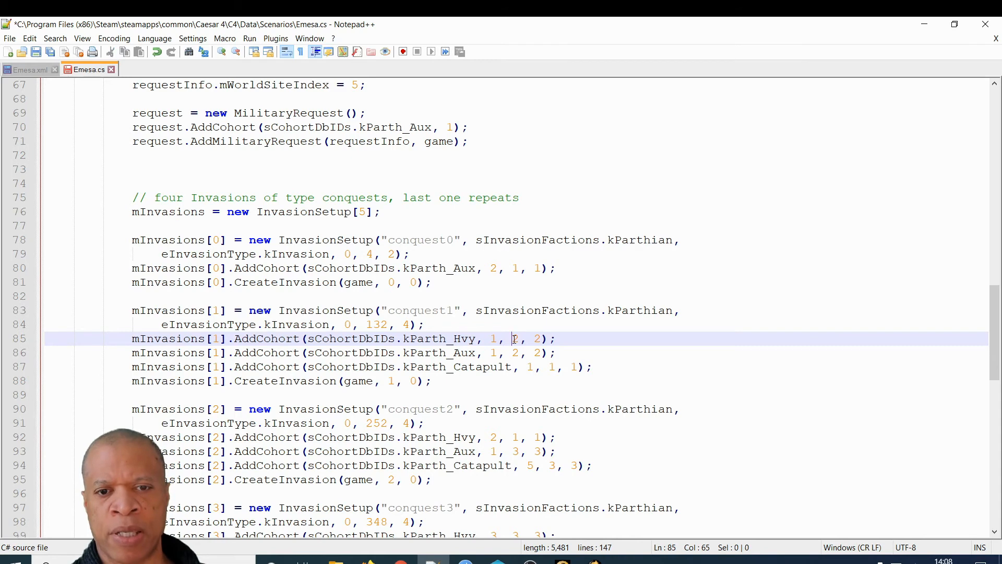
pyautogui.doubleClick(516, 340)
pyautogui.doubleClick(538, 339)
pyautogui.write('2')
pyautogui.doubleClick(538, 339)
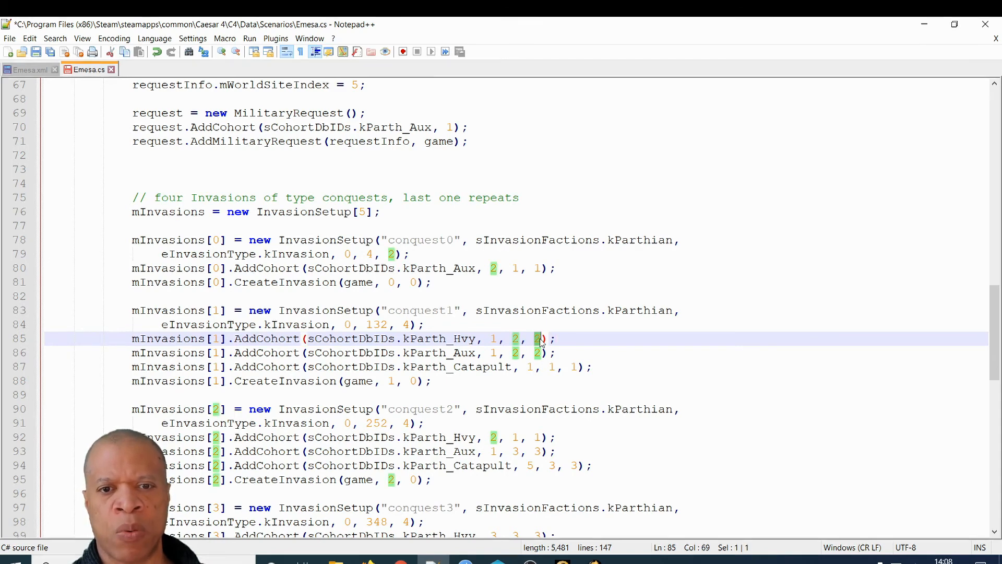
pyautogui.click(558, 340)
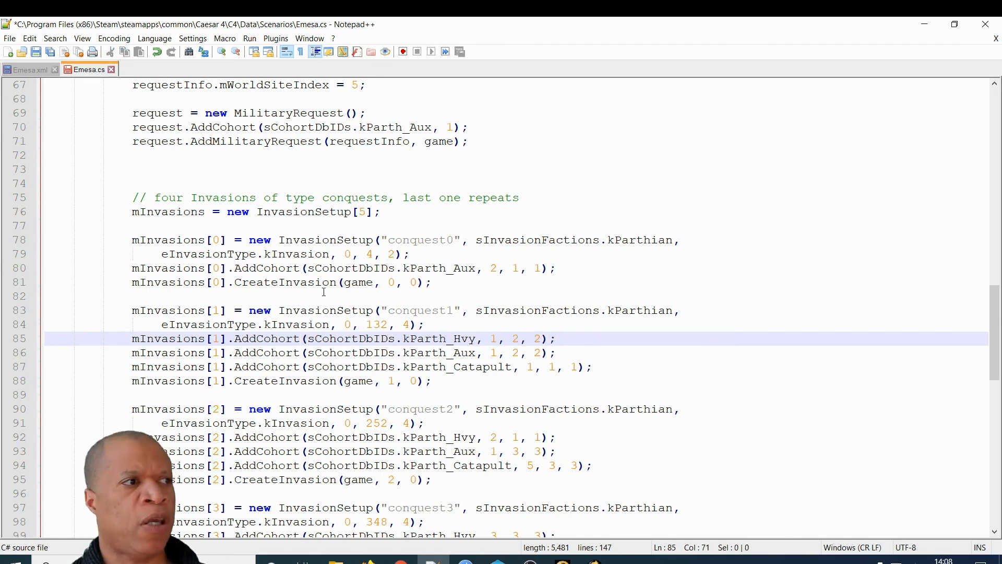
# Highlight the conquest0 name on line 78 and look through the script from the OnInvasionArrival function back to the military request setup.
pyautogui.moveTo(454, 242); pyautogui.dragTo(388, 242)
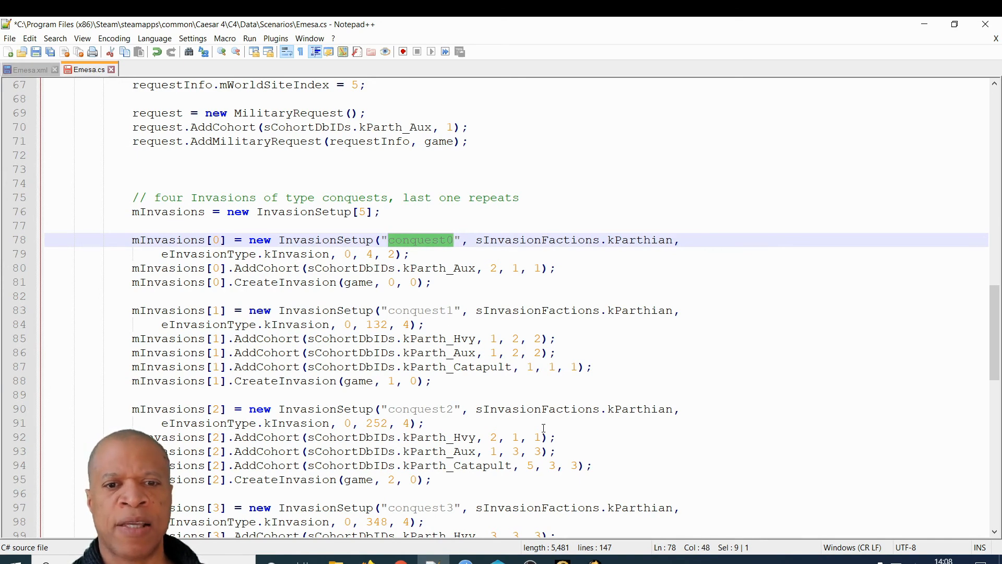
pyautogui.click(537, 410)
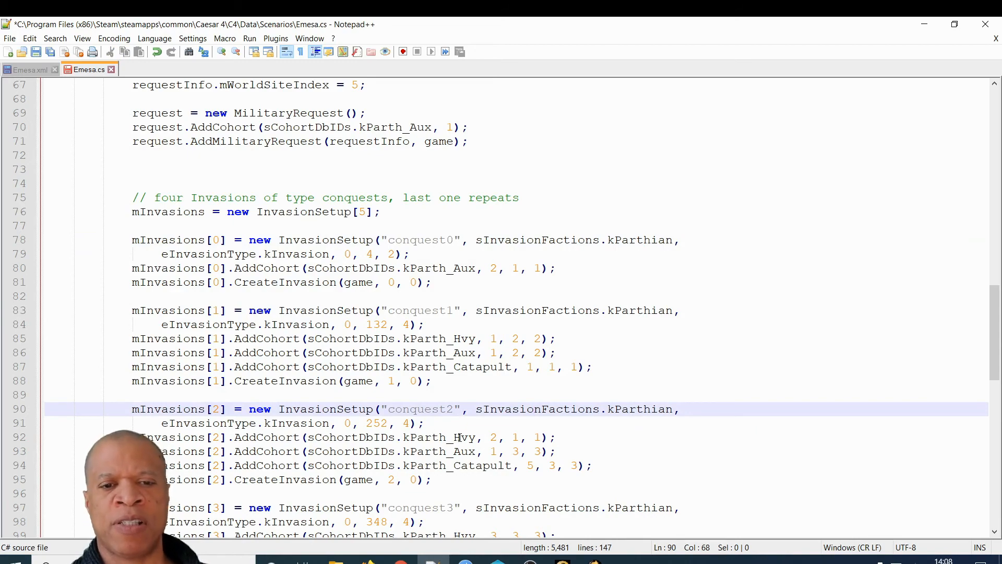
pyautogui.scroll(-3, 448, 458)
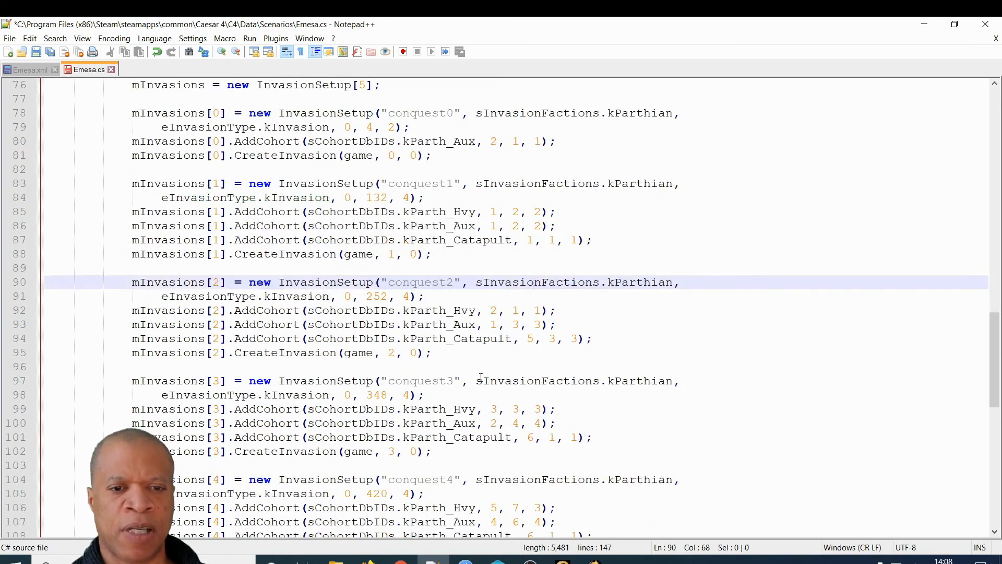
pyautogui.scroll(-4, 481, 377)
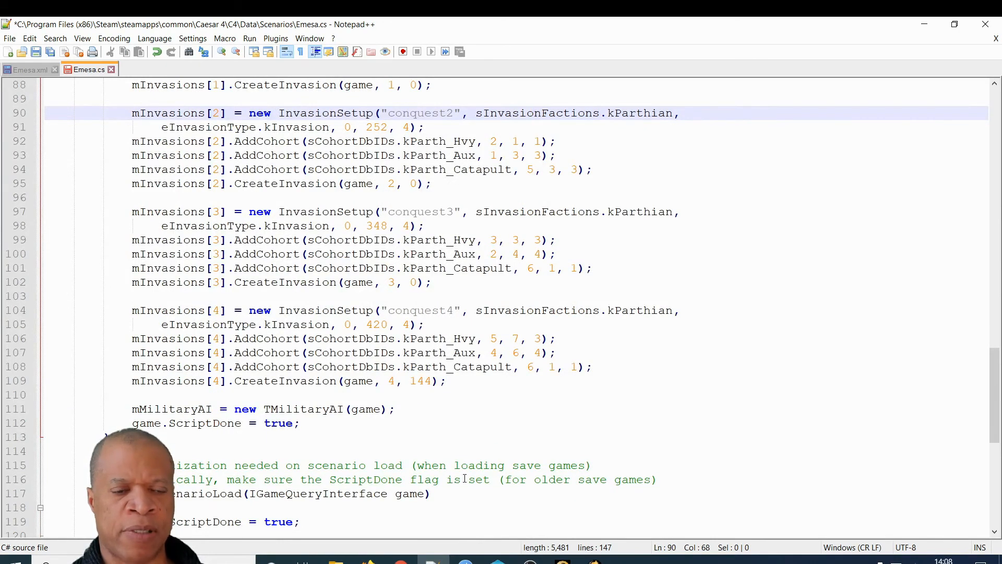
pyautogui.scroll(-4, 464, 478)
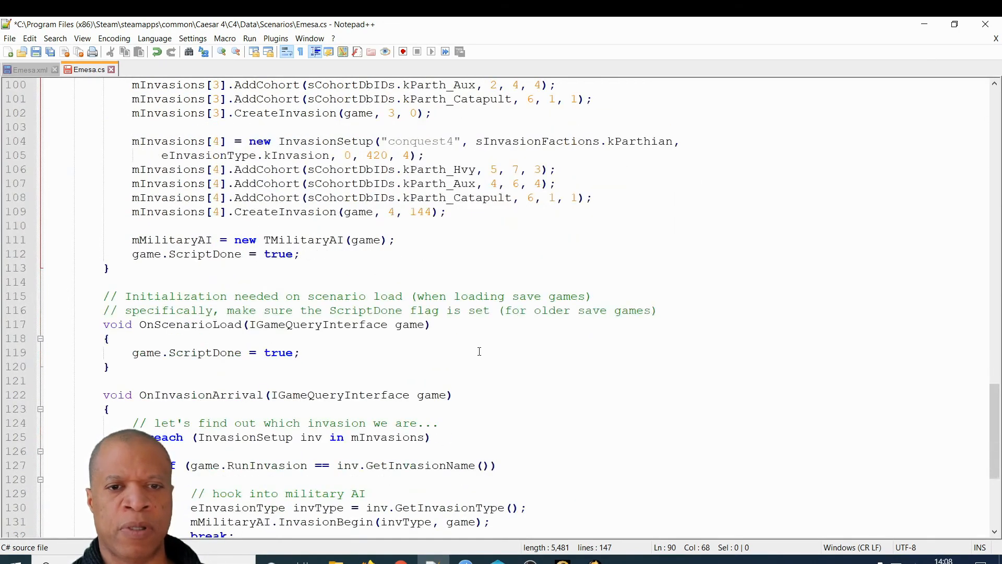
pyautogui.scroll(17, 469, 355)
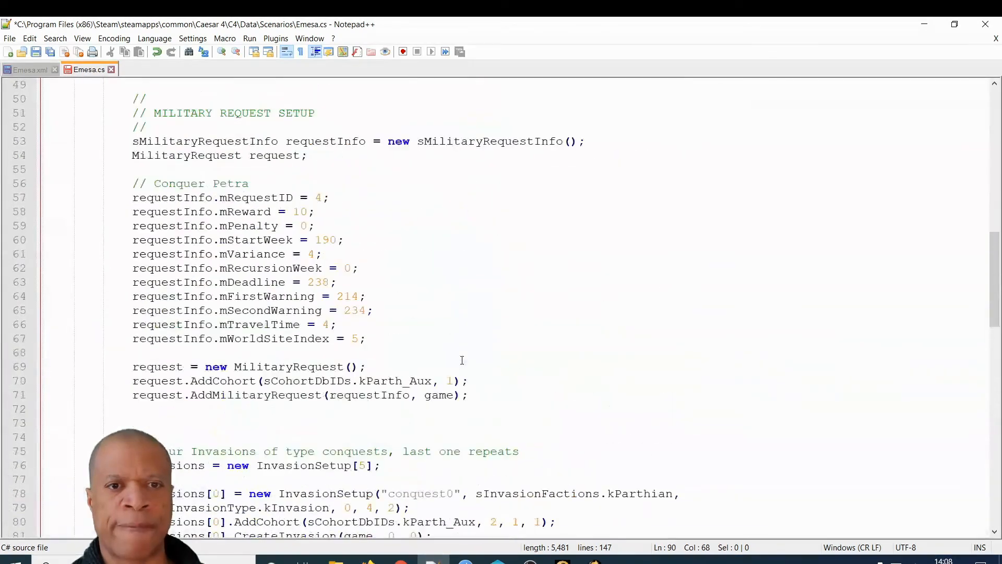
pyautogui.scroll(4, 462, 360)
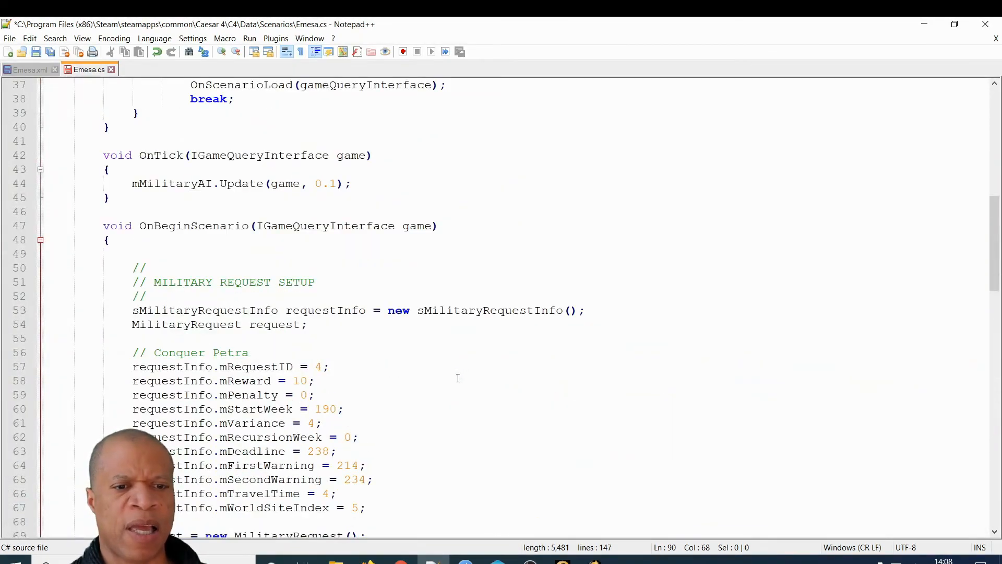
pyautogui.scroll(-3, 422, 391)
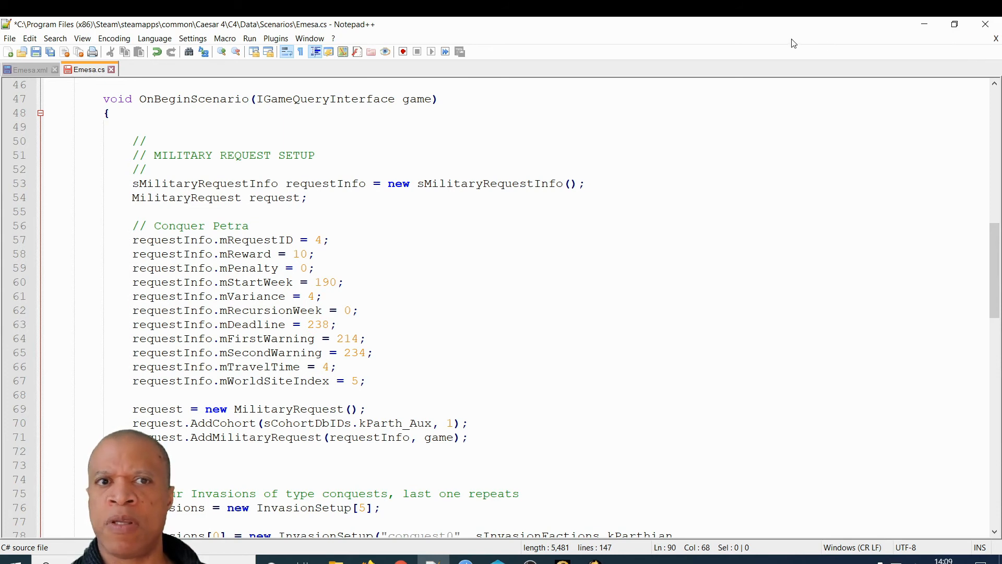
# Switch from Notepad++ to Caesar IV and open the choices for starting a new game.
pyautogui.click(926, 24)
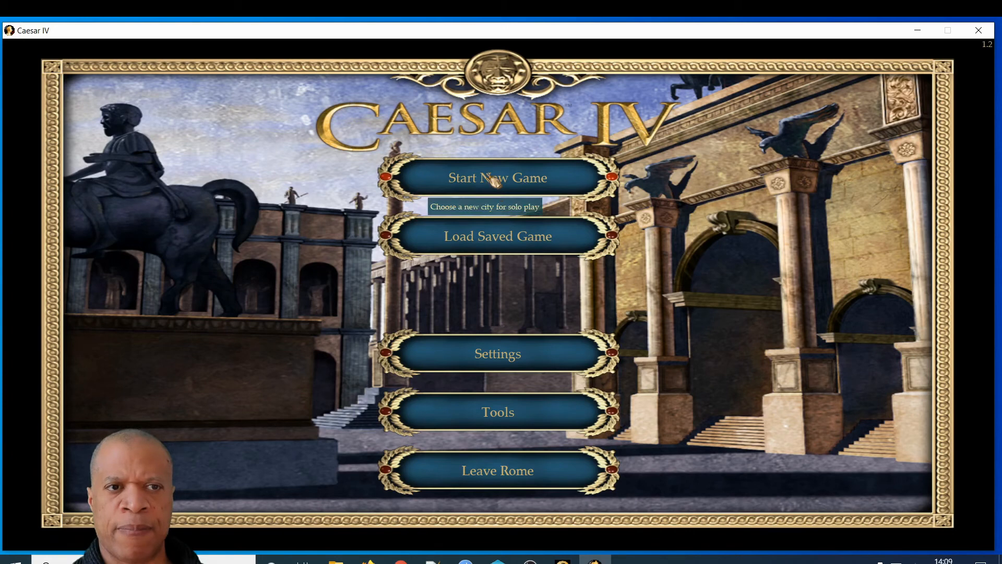
pyautogui.click(493, 181)
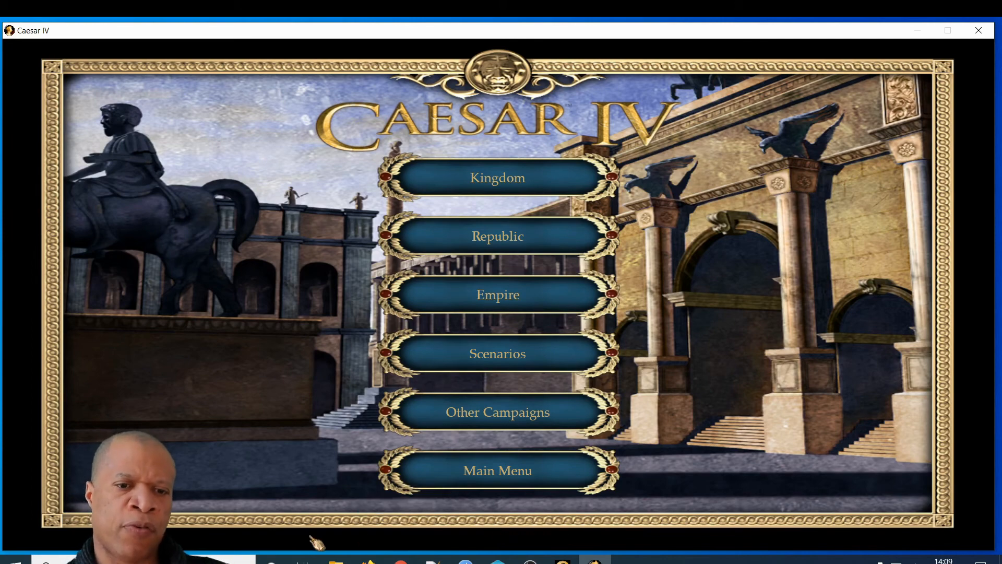
# Switch to File Explorer, select the five Emesa files from Emesa.cs to Emesa_Color.DDS in the Scenarios folder, and return to Caesar IV.
pyautogui.moveTo(336, 558)
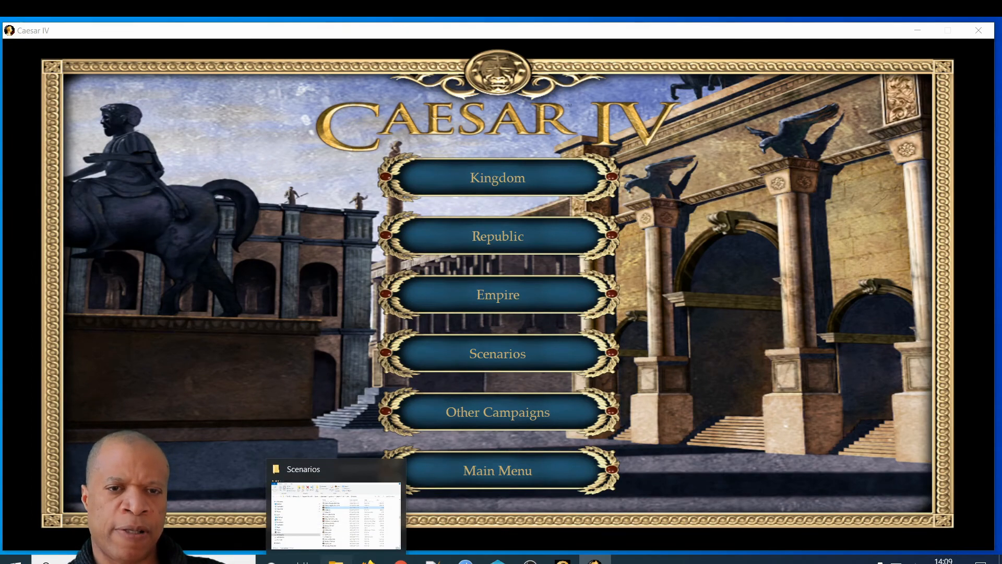
pyautogui.click(335, 509)
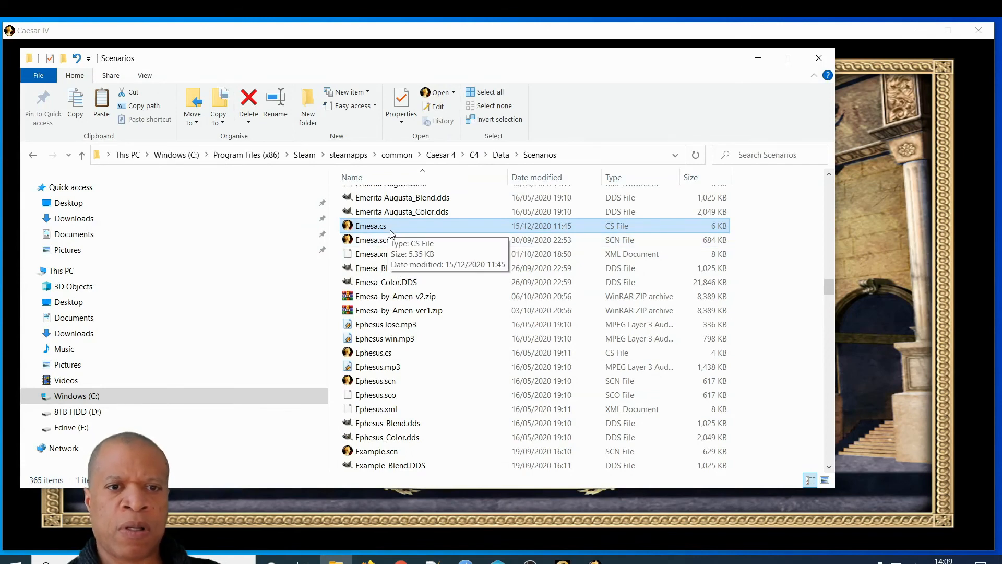
pyautogui.keyDown('shift'); pyautogui.click(392, 287); pyautogui.keyUp('shift')
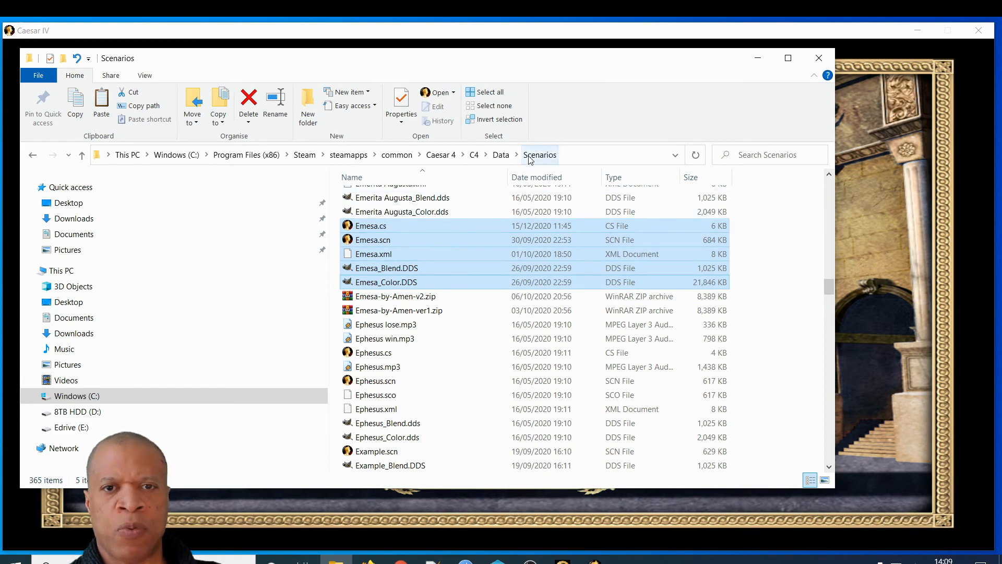
pyautogui.click(758, 59)
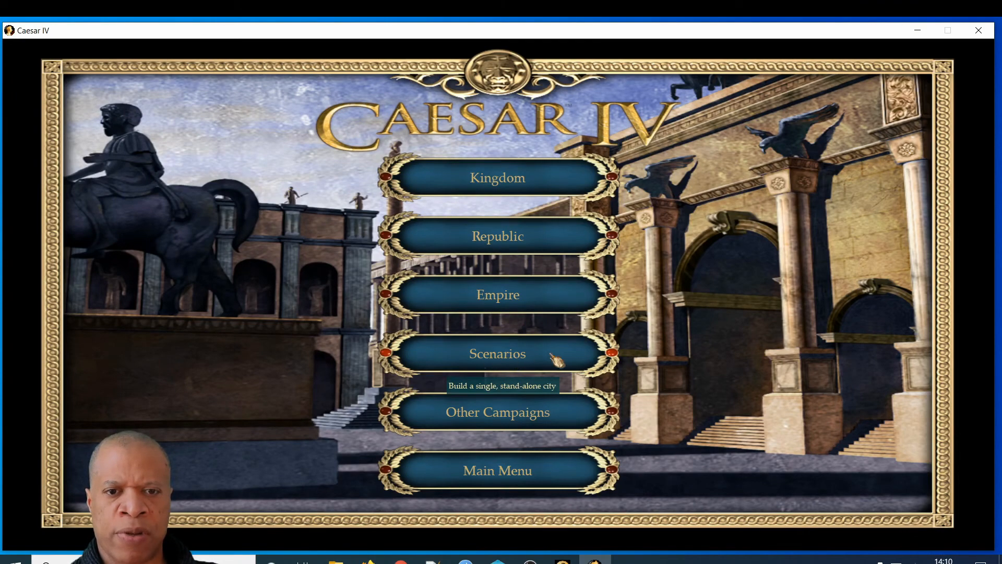
# Open the briefing of the Emesa scenario from the list of stand-alone scenarios.
pyautogui.click(508, 357)
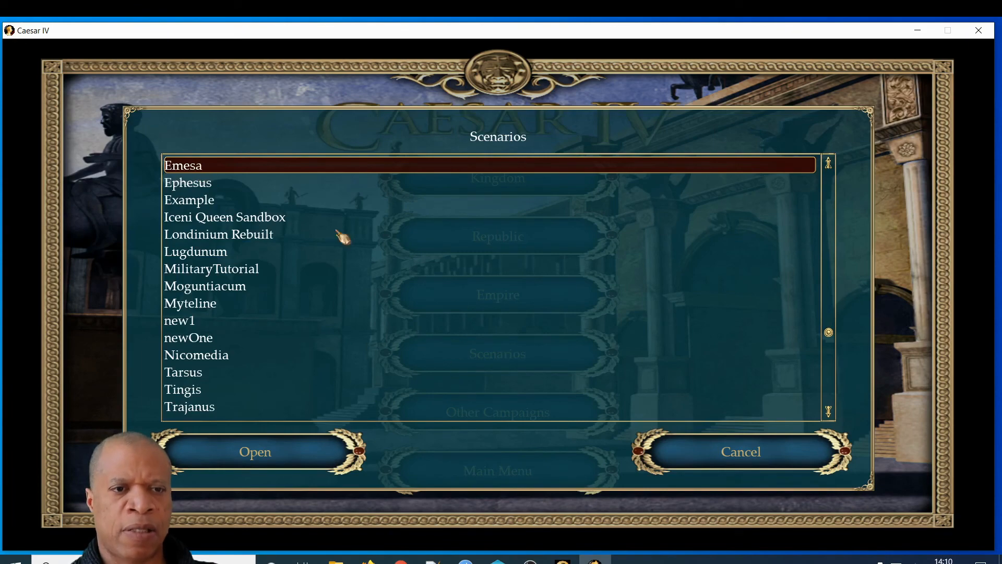
pyautogui.click(275, 458)
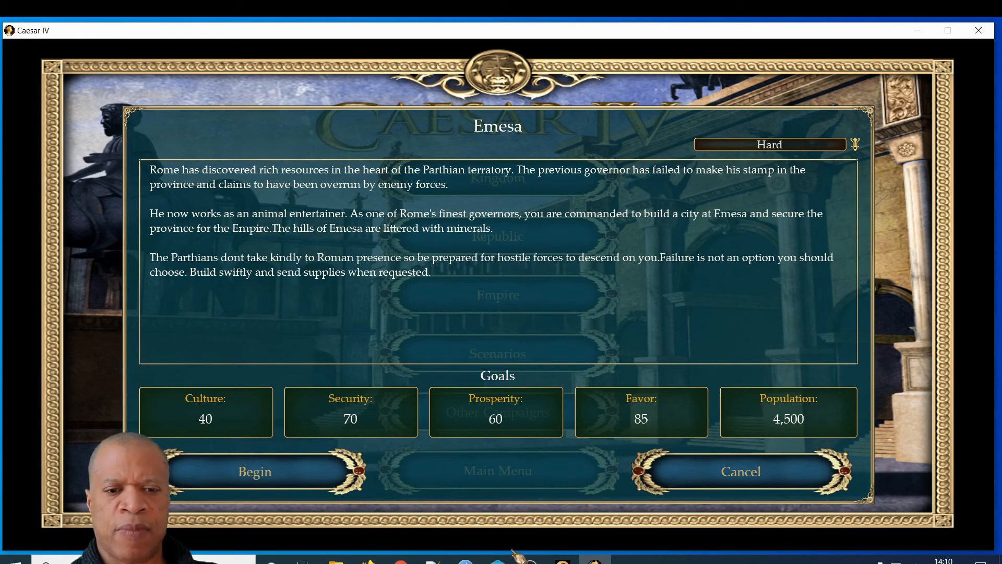
# Switch to Notepad++, compare the OVERVIEW text in Emesa.xml with the in-game briefing, and return to Caesar IV.
pyautogui.moveTo(432, 560)
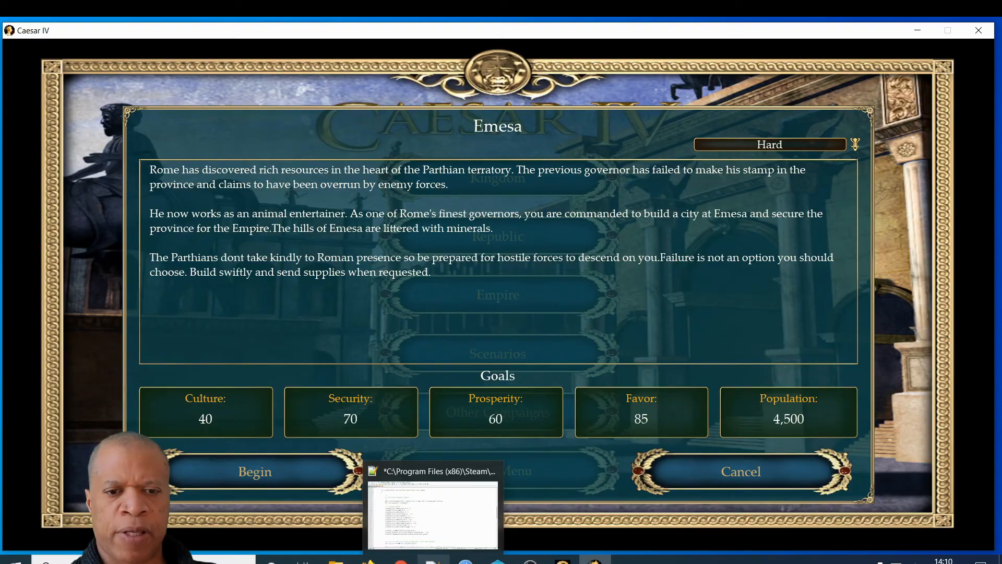
pyautogui.click(459, 519)
pyautogui.hotkey('ctrl', 'Tab')
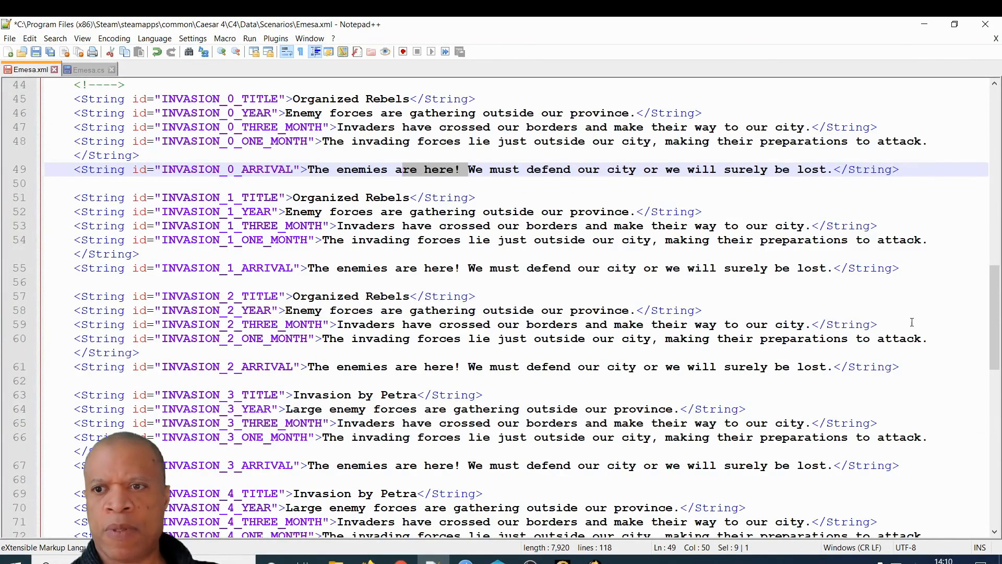
pyautogui.moveTo(994, 364); pyautogui.dragTo(988, 174)
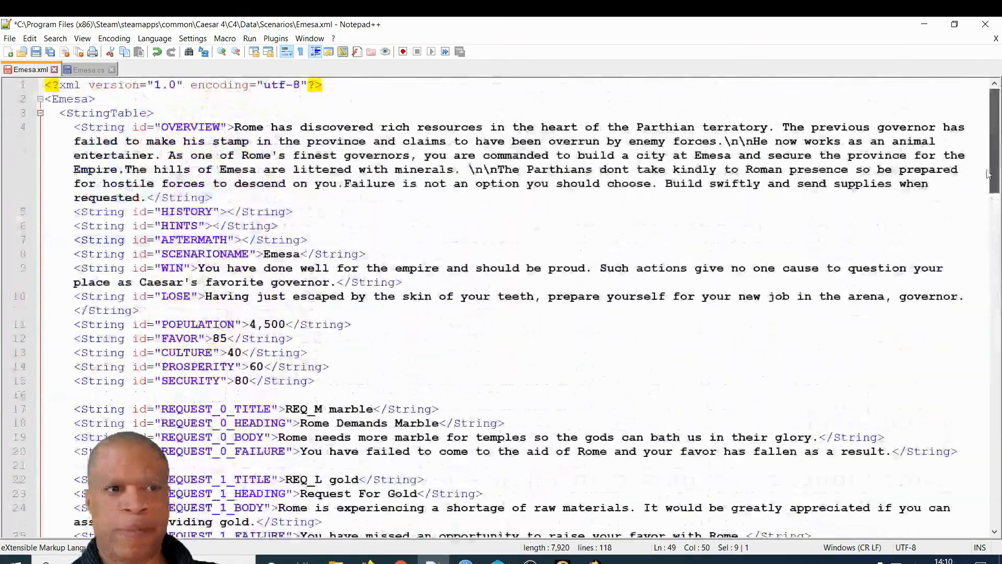
pyautogui.moveTo(397, 26); pyautogui.dragTo(407, 233)
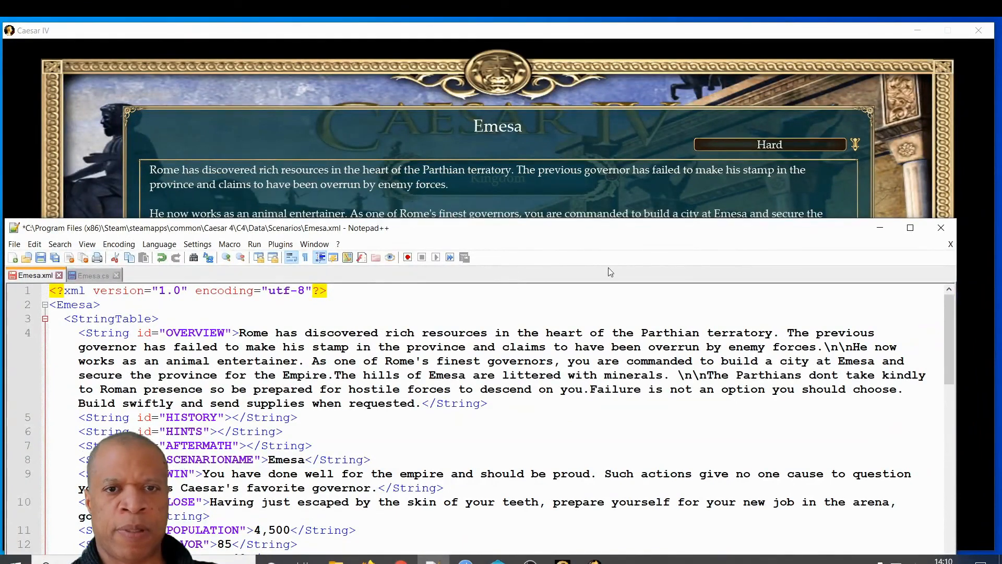
pyautogui.click(885, 229)
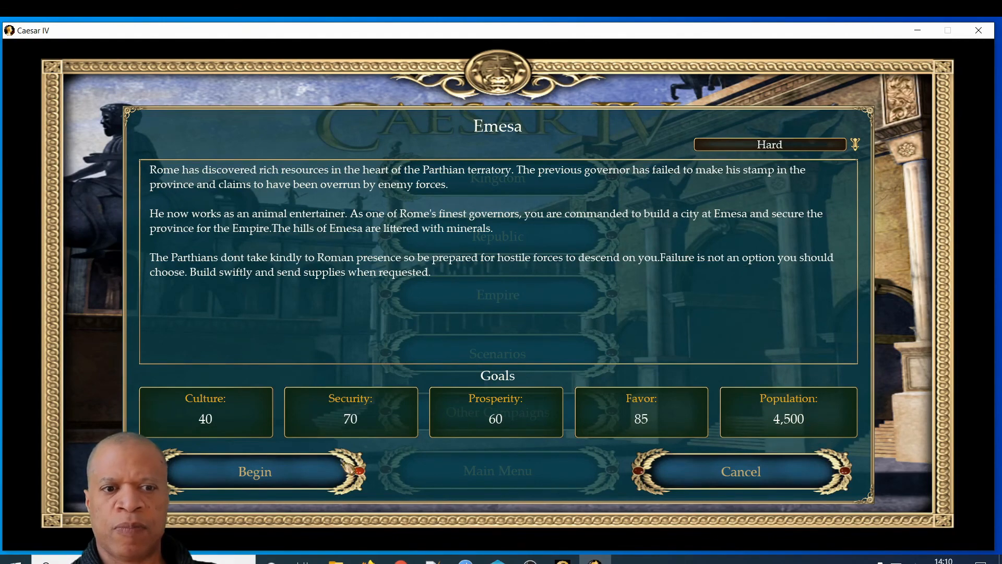
# Begin the Emesa scenario and look over the terrain along the river and its bridges.
pyautogui.click(276, 475)
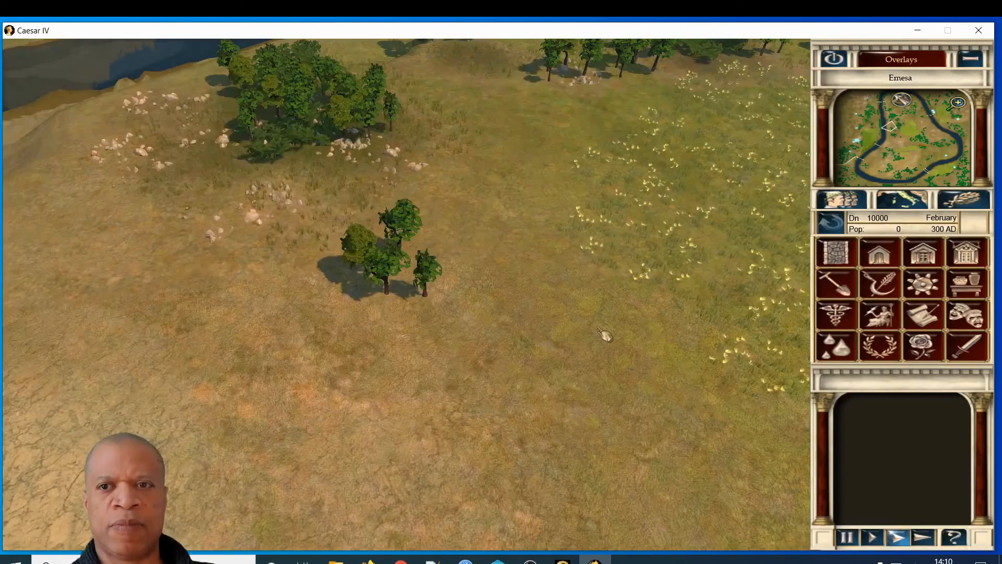
pyautogui.scroll(-3, 603, 331)
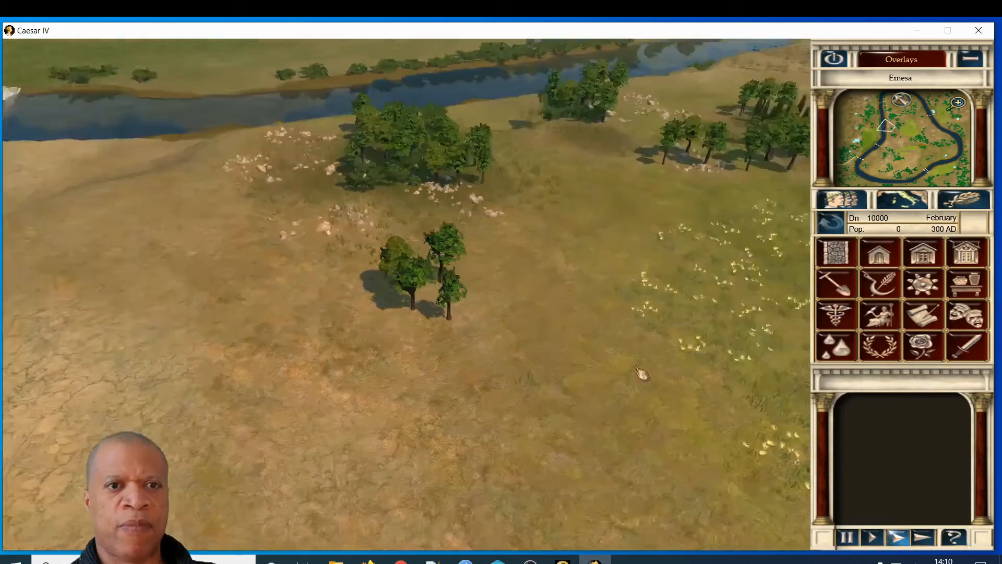
pyautogui.moveTo(642, 374); pyautogui.dragTo(671, 382, button='middle')
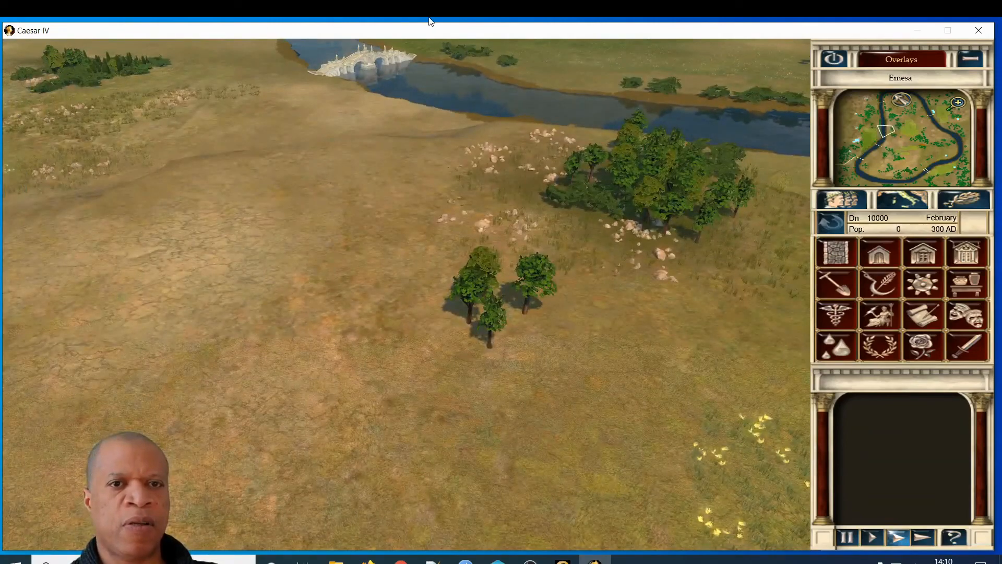
pyautogui.press('Up')
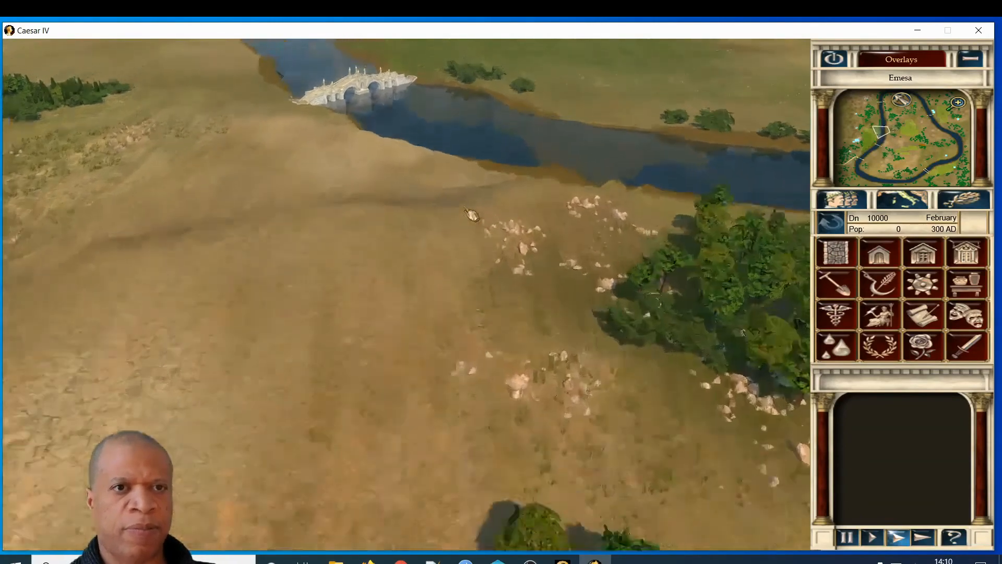
pyautogui.press('Up')
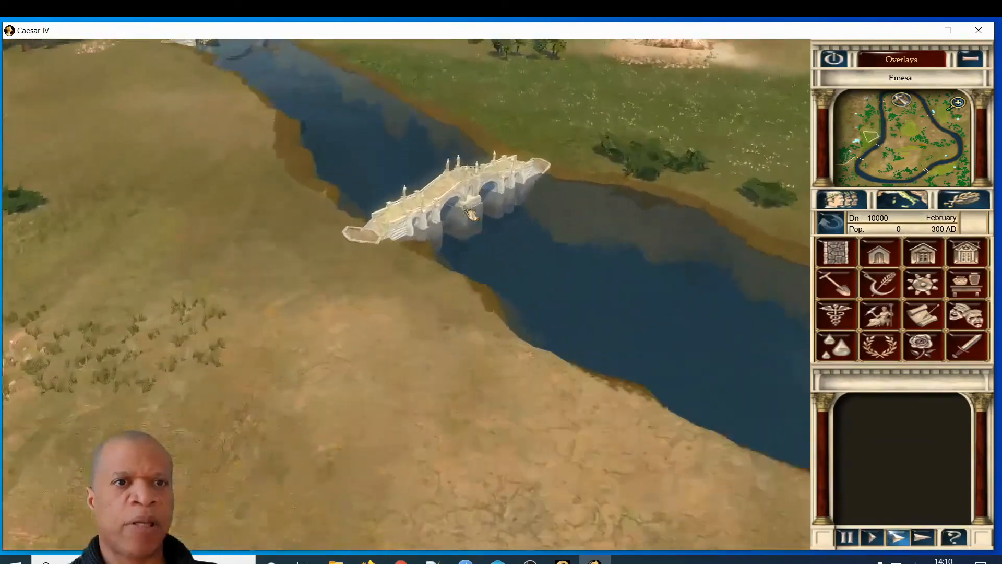
pyautogui.scroll(3, 464, 208)
pyautogui.scroll(-4, 470, 213)
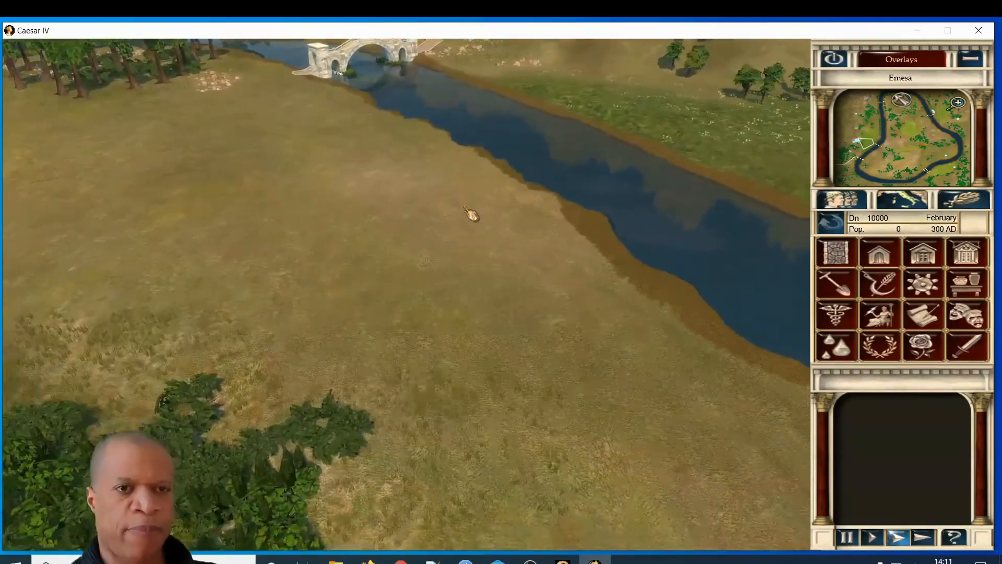
pyautogui.press('Down')
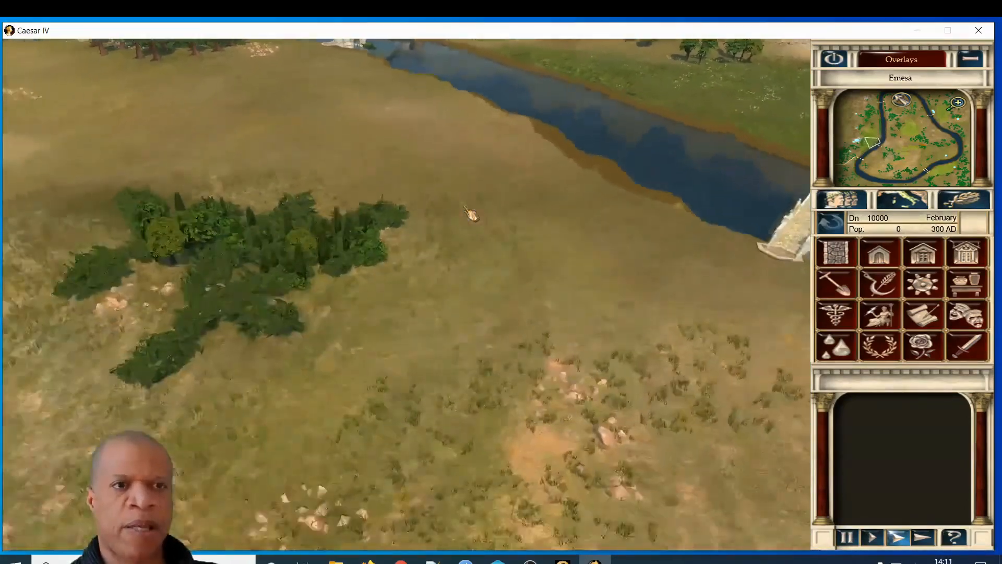
pyautogui.press('Up')
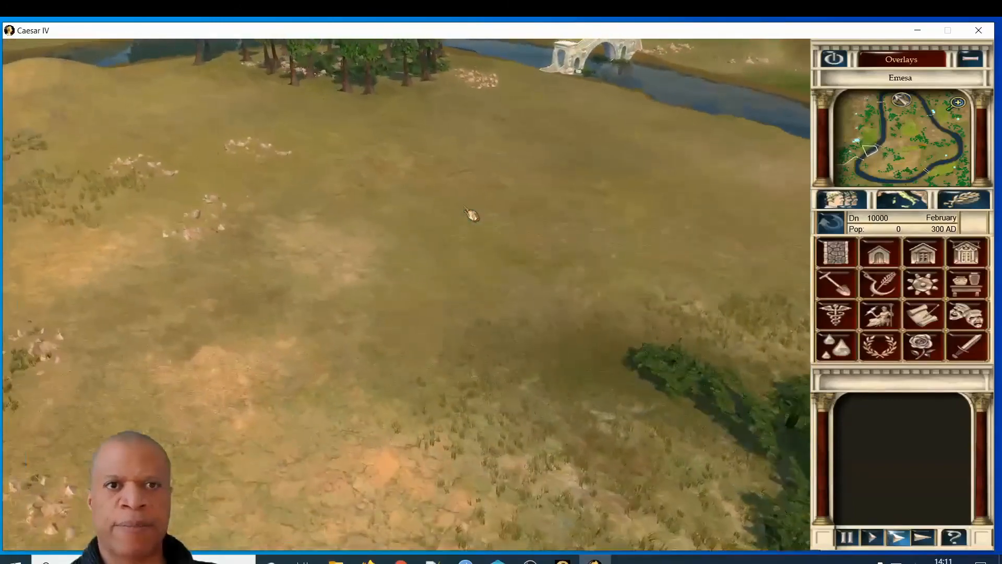
pyautogui.press('Left')
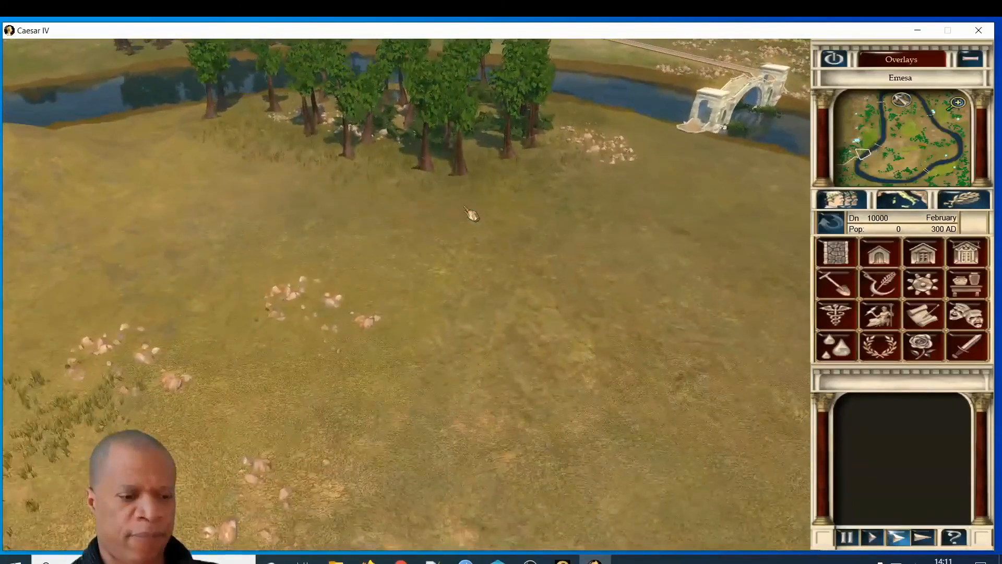
# Examine the middle of the map, from the twin bridges and woodland to the flowering meadows and rock outcrop.
pyautogui.moveTo(464, 209); pyautogui.dragTo(464, 207, button='middle')
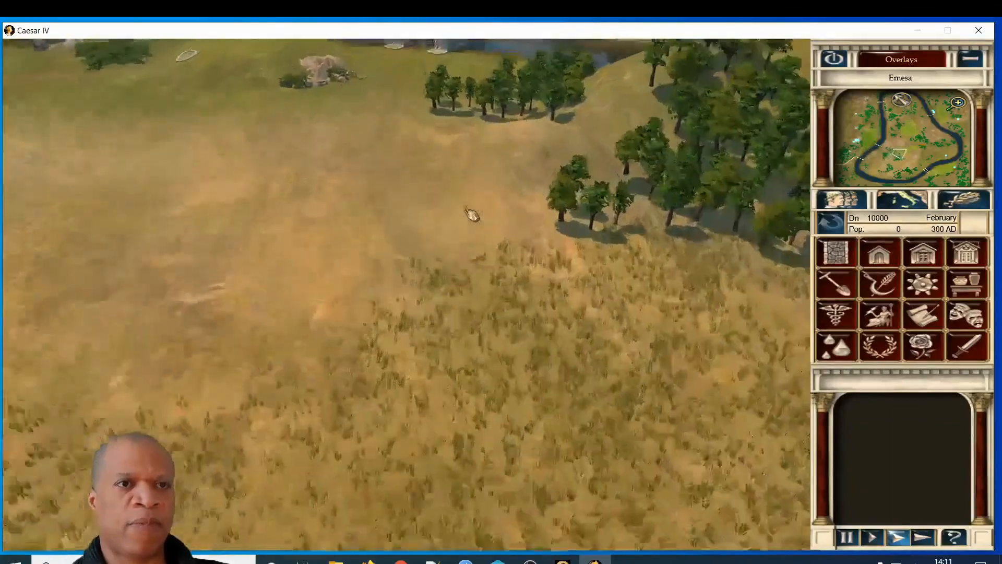
pyautogui.scroll(5, 472, 214)
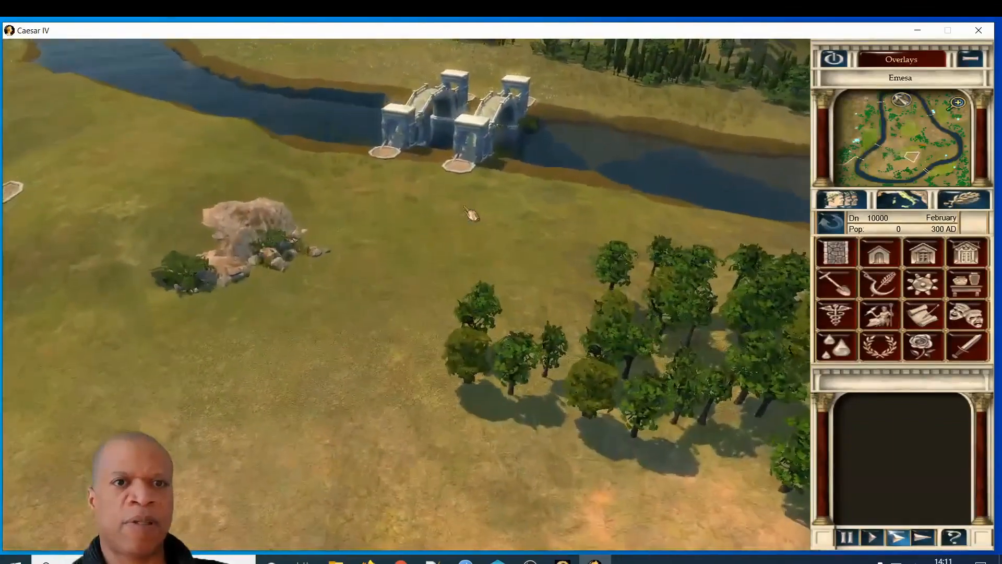
pyautogui.scroll(-2, 469, 213)
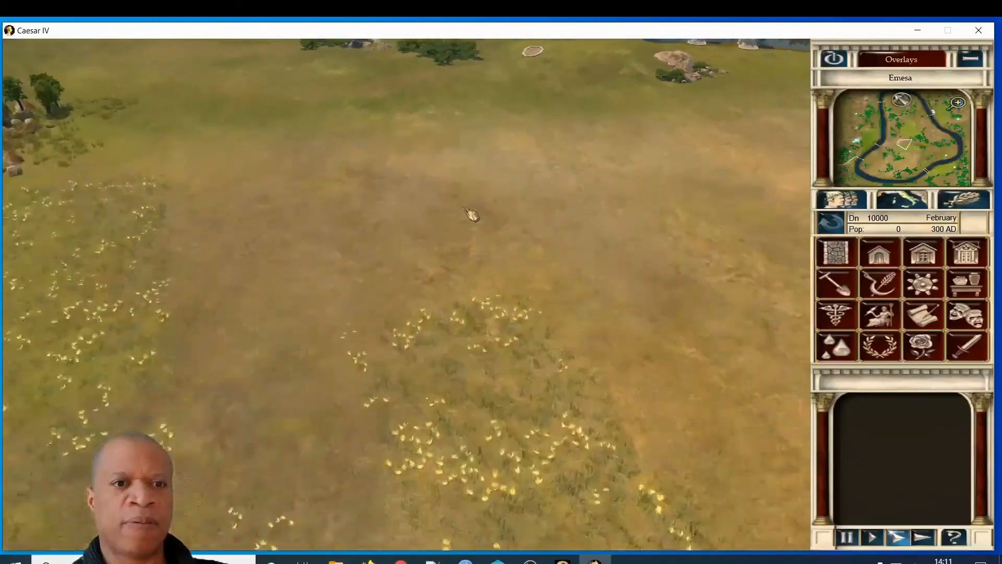
pyautogui.hotkey('ctrl', 'Right')
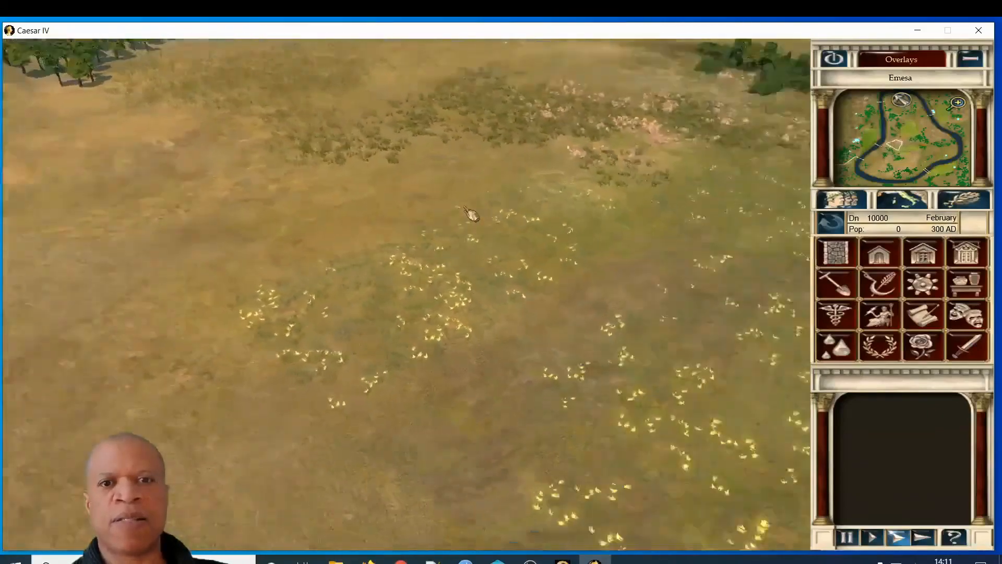
pyautogui.hotkey('ctrl', 'Right')
pyautogui.hotkey('ctrl', 'Right')
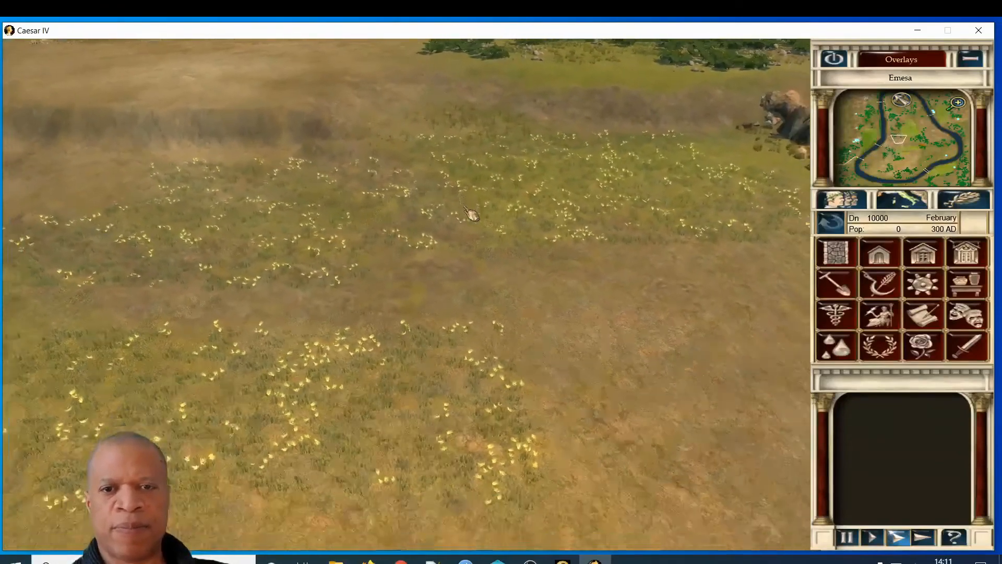
pyautogui.hotkey('ctrl', 'Right')
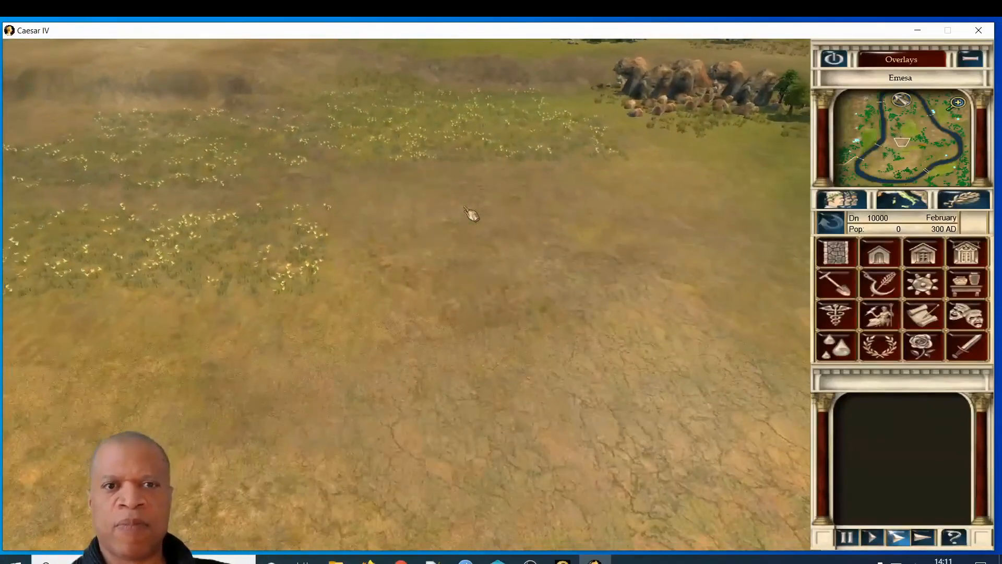
# Build a straight road on the open plain near the rock outcrop and place a Small Insula on each side near one end.
pyautogui.click(836, 252)
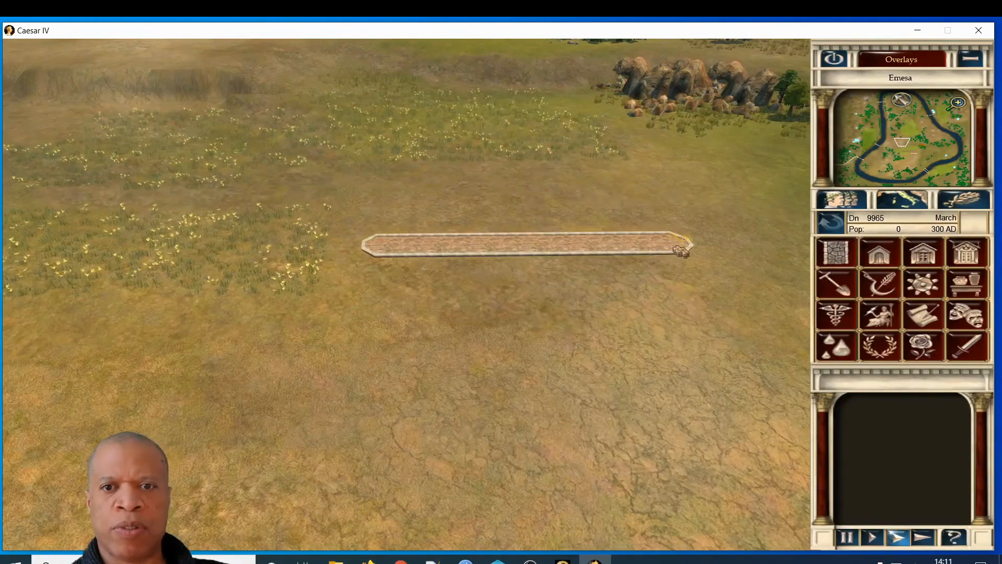
pyautogui.moveTo(674, 246); pyautogui.dragTo(674, 247)
pyautogui.click(879, 253)
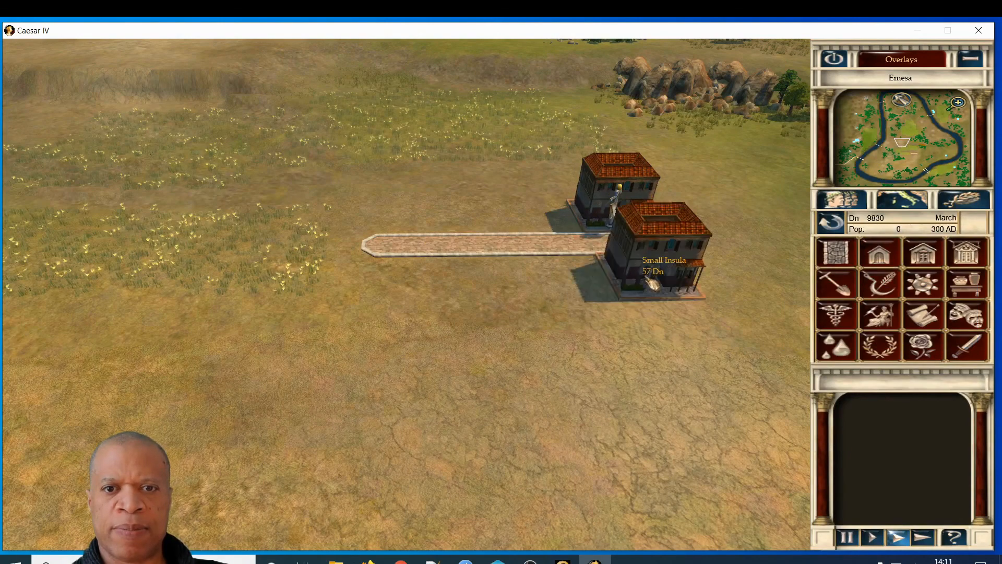
pyautogui.scroll(-5, 653, 282)
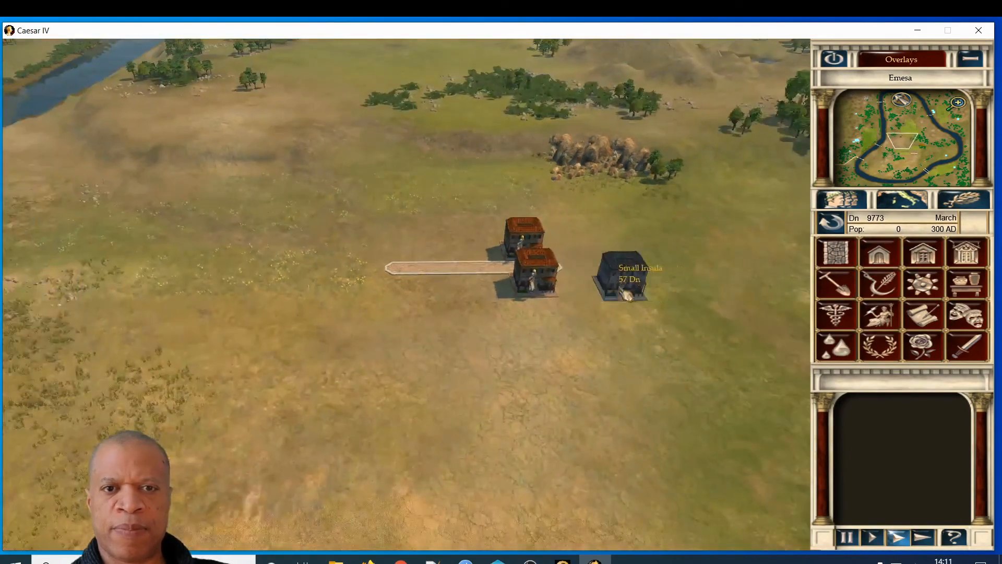
# Extend the road in a straight line from the end opposite the two insulae.
pyautogui.click(837, 253)
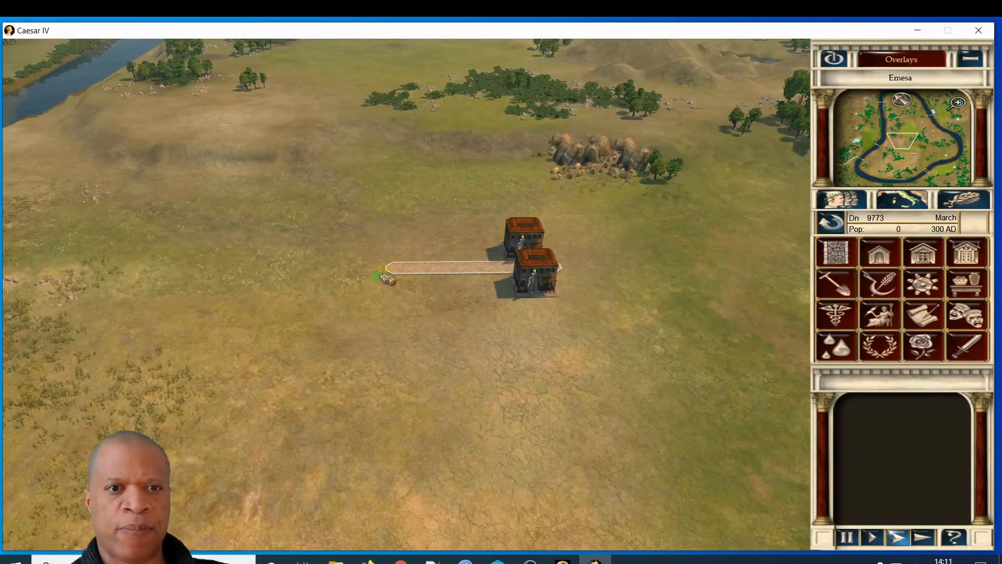
pyautogui.moveTo(386, 271); pyautogui.dragTo(277, 273)
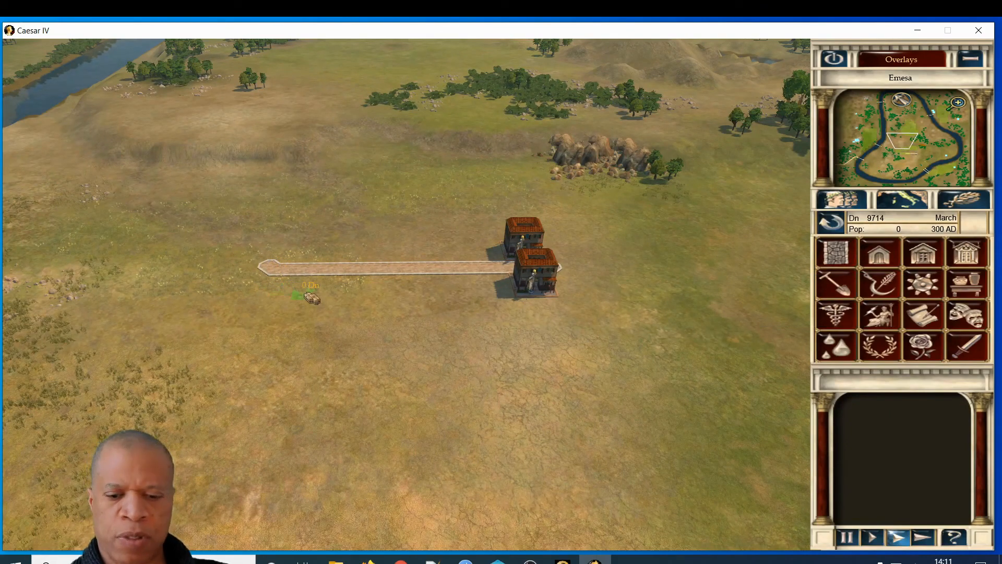
# Examine the land between the new road and the river bridges from several directions.
pyautogui.press('q')
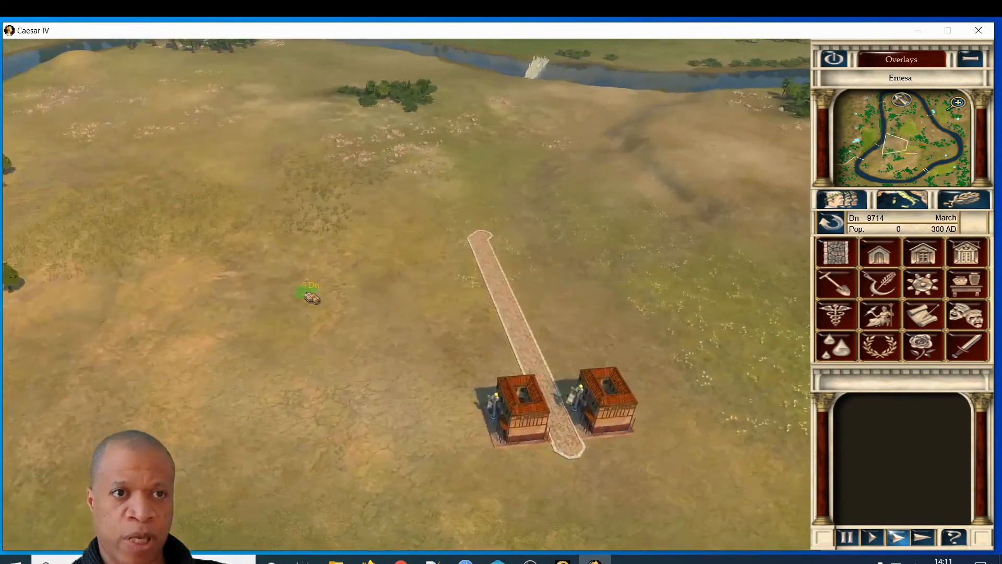
pyautogui.press('w')
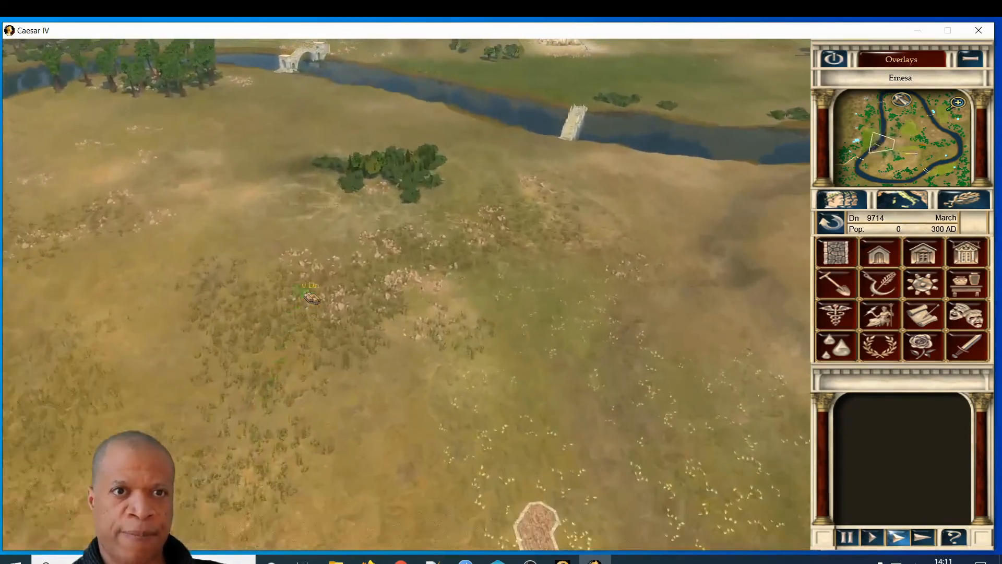
pyautogui.press('w')
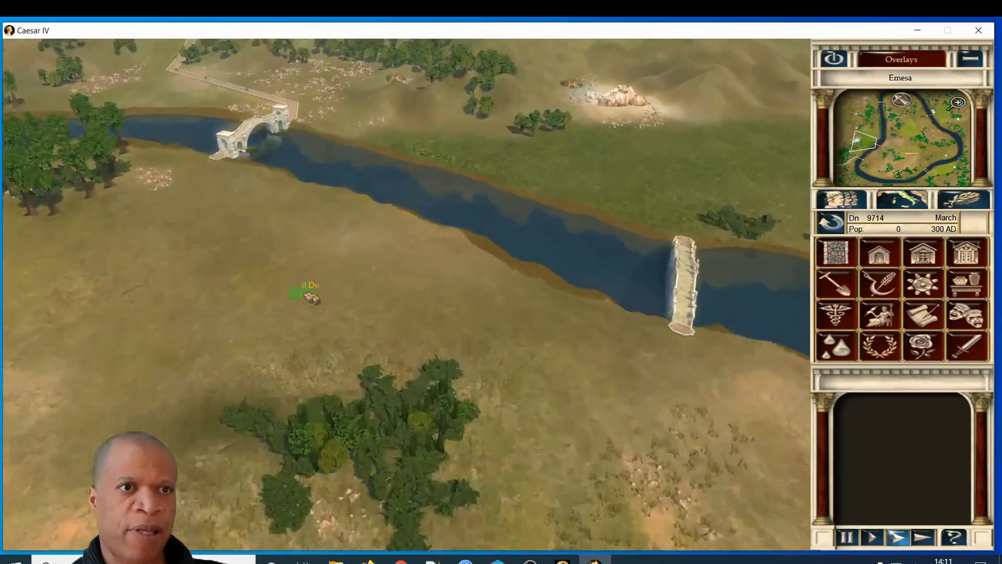
pyautogui.press('w')
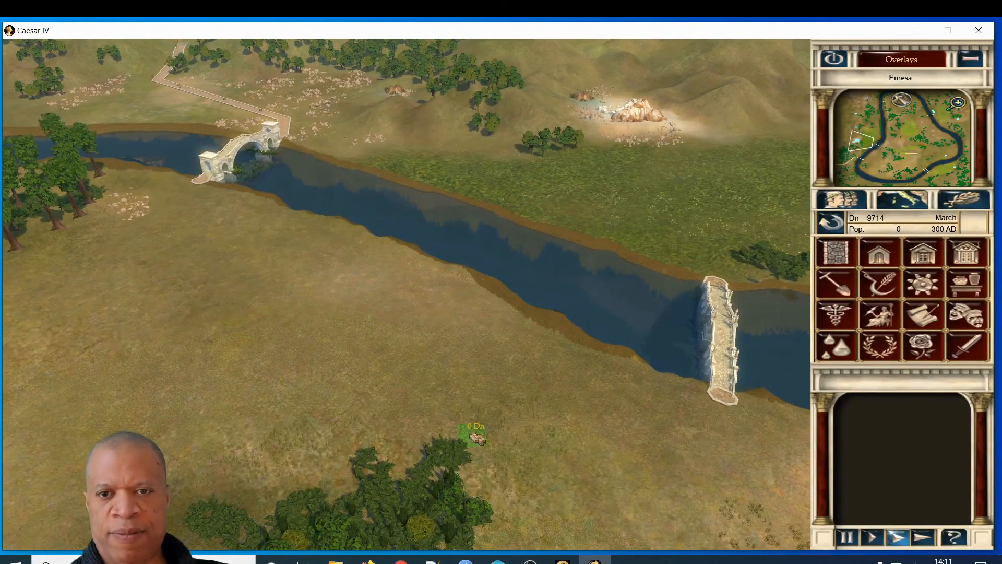
pyautogui.press('s')
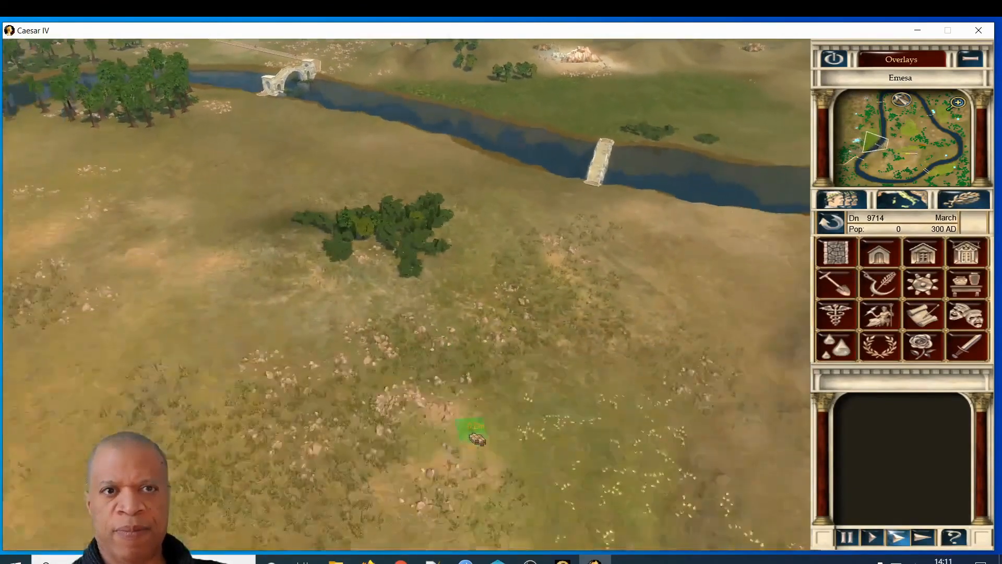
pyautogui.press('q')
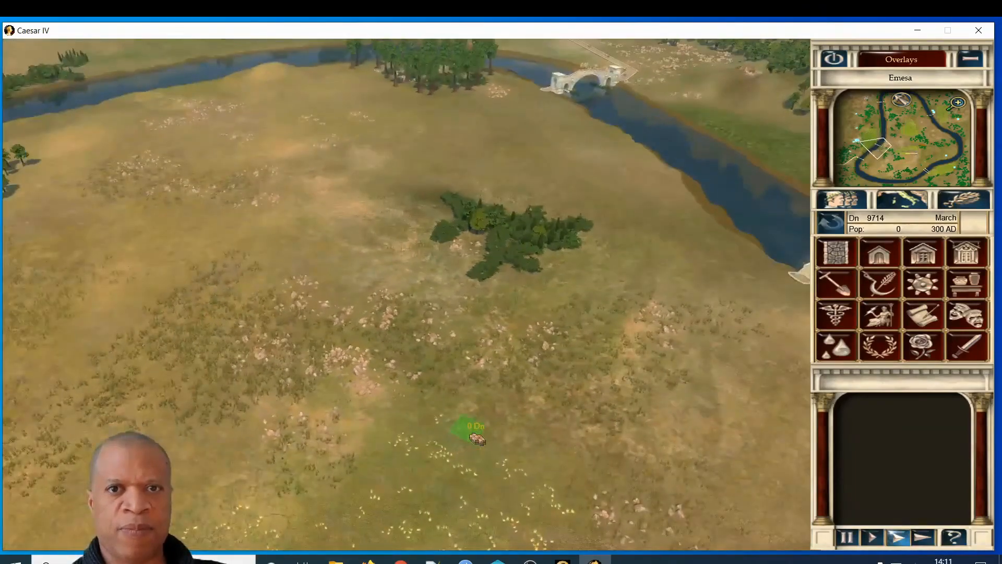
pyautogui.press('q')
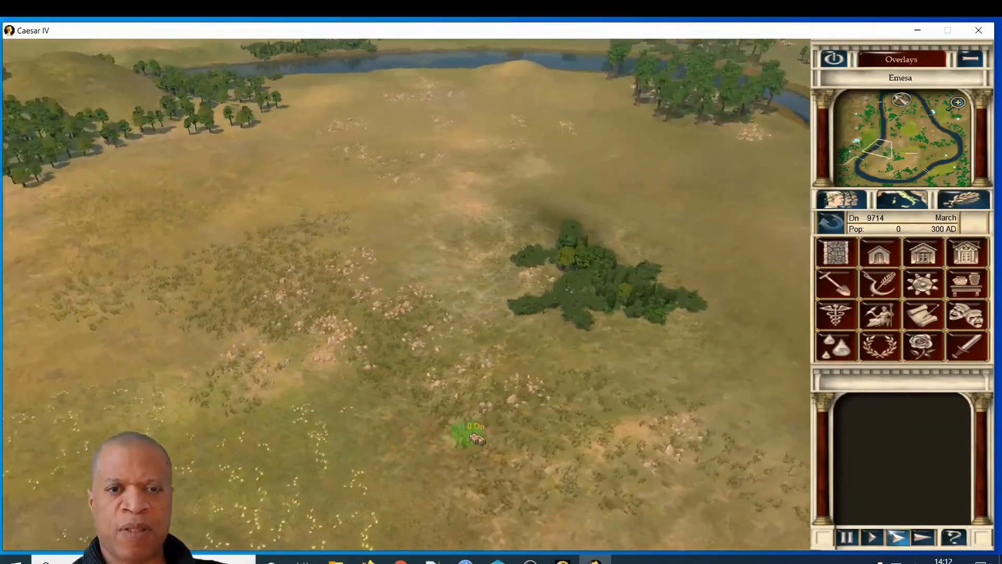
pyautogui.press('q')
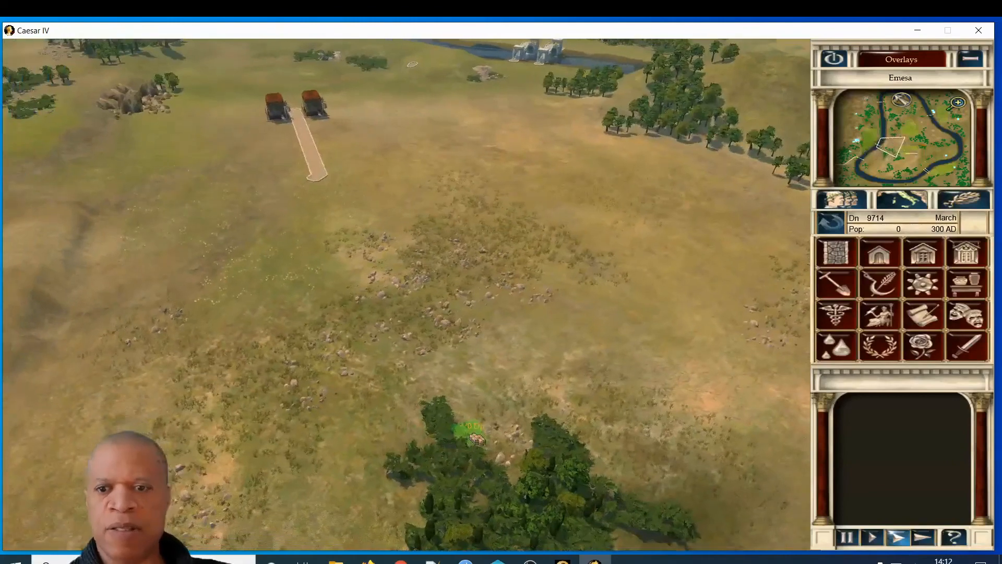
# Pause the new Emesa game and quit it to the main menu.
pyautogui.click(845, 538)
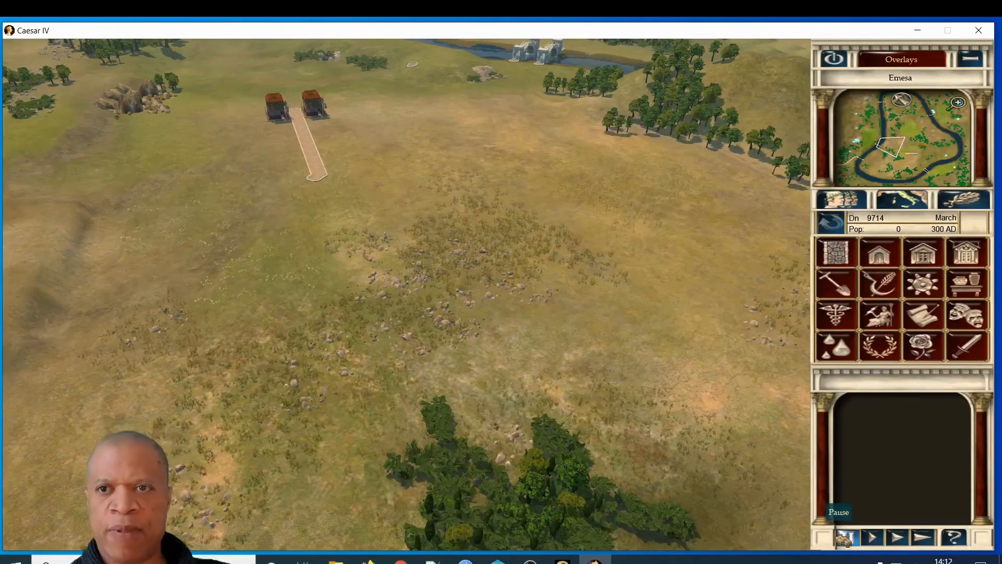
pyautogui.click(833, 59)
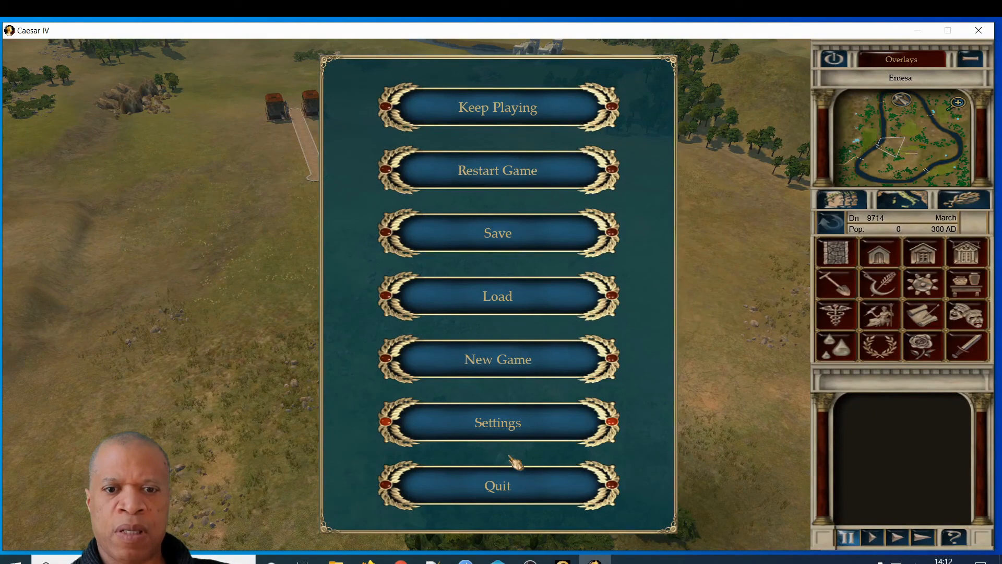
pyautogui.click(503, 488)
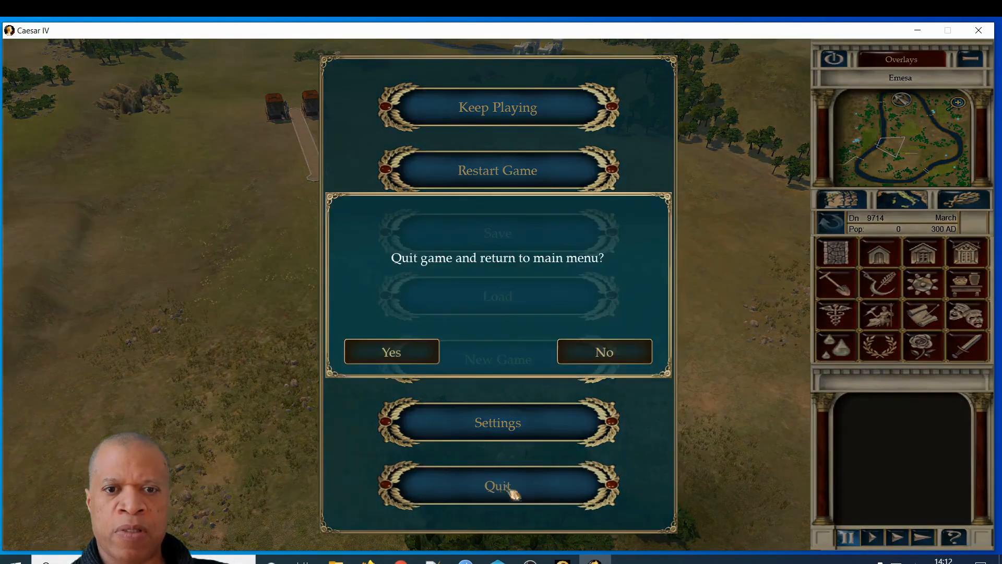
pyautogui.click(426, 359)
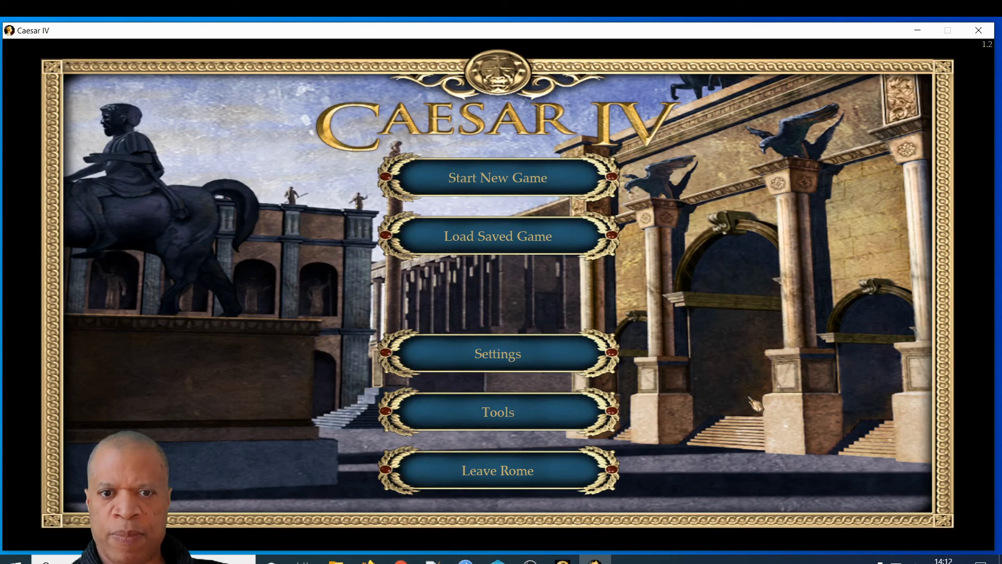
# Load the saved game Emesa-Jan-318AD-completed from the list of saved games.
pyautogui.click(522, 240)
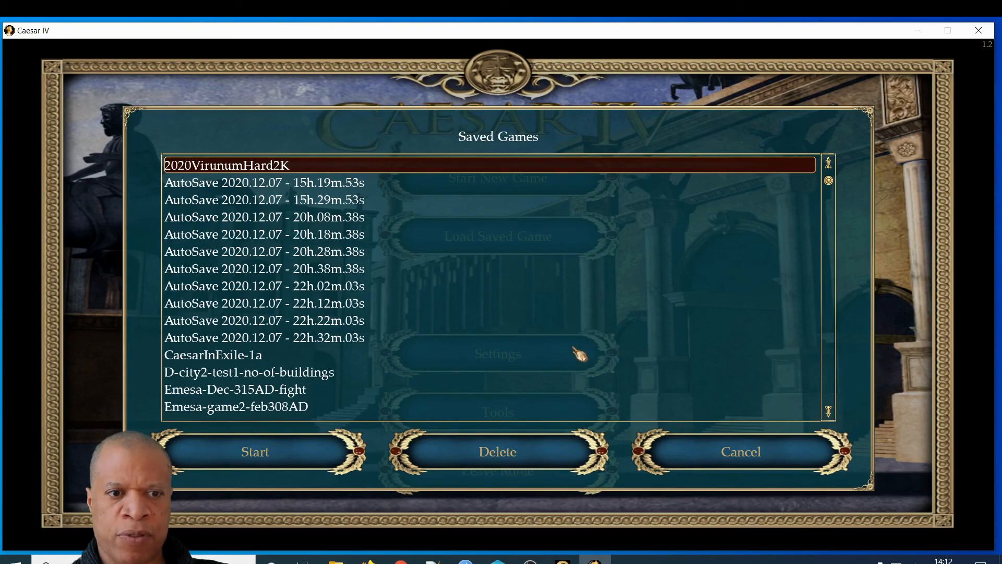
pyautogui.scroll(-3, 576, 376)
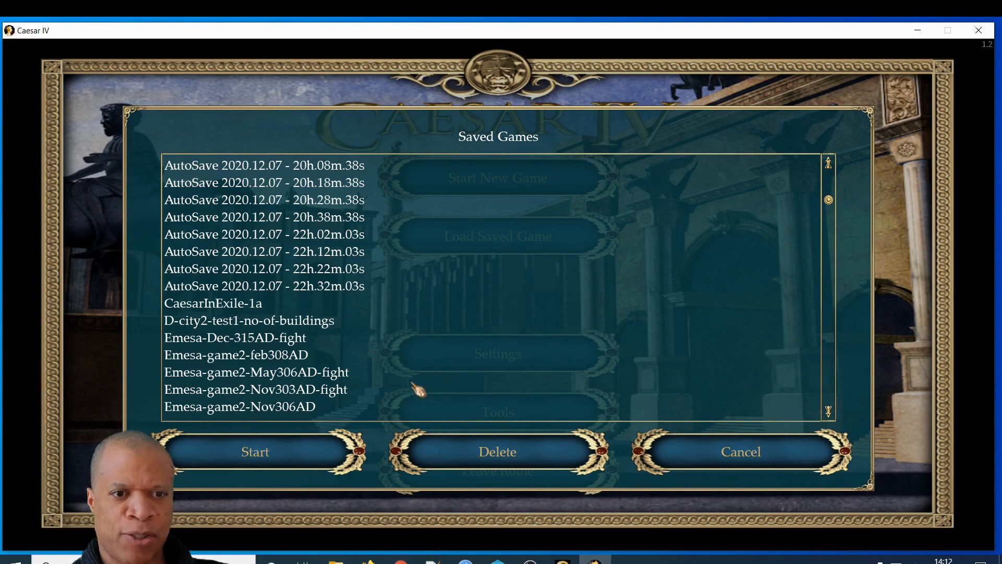
pyautogui.scroll(3, 418, 389)
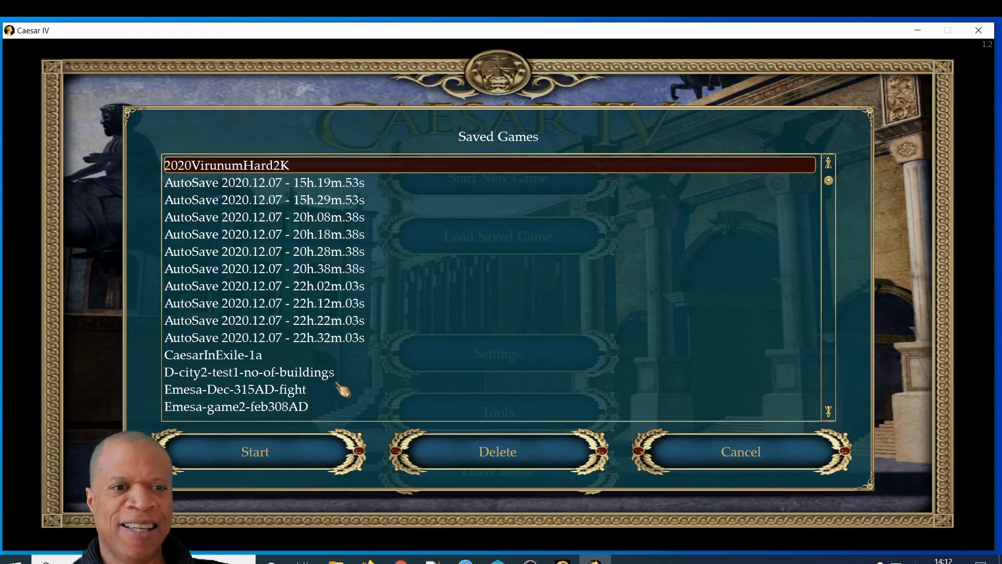
pyautogui.click(244, 391)
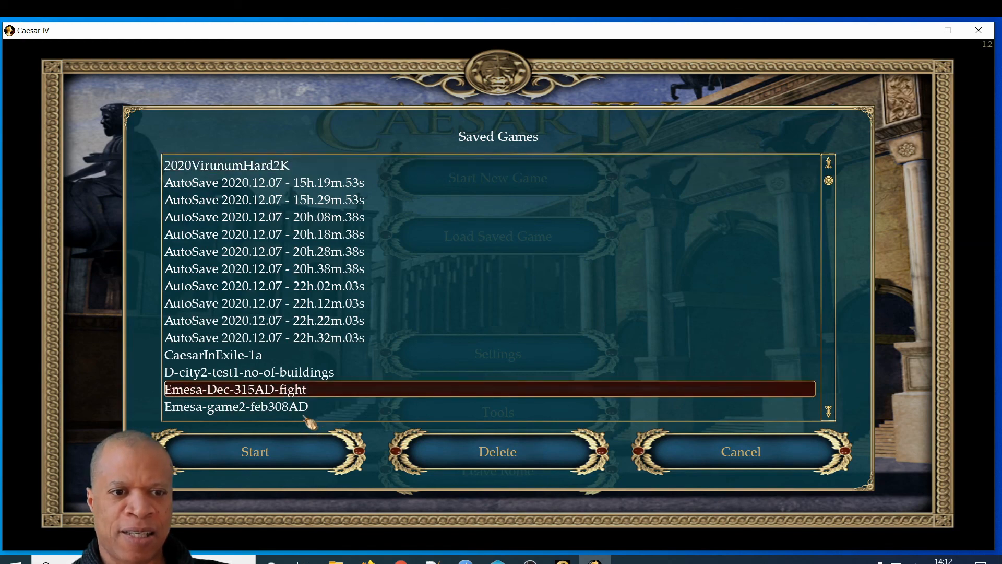
pyautogui.scroll(-10, 307, 419)
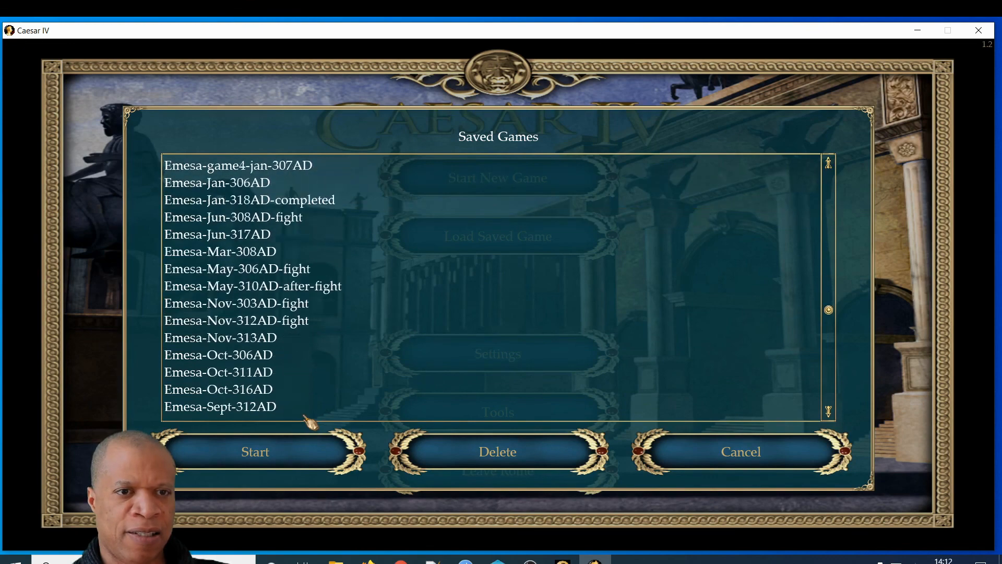
pyautogui.click(300, 200)
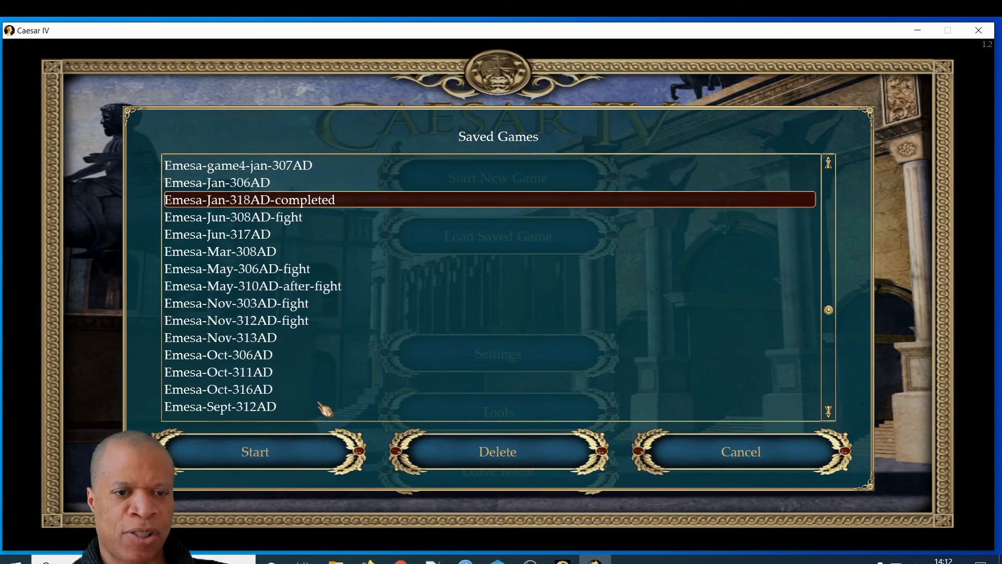
pyautogui.click(257, 455)
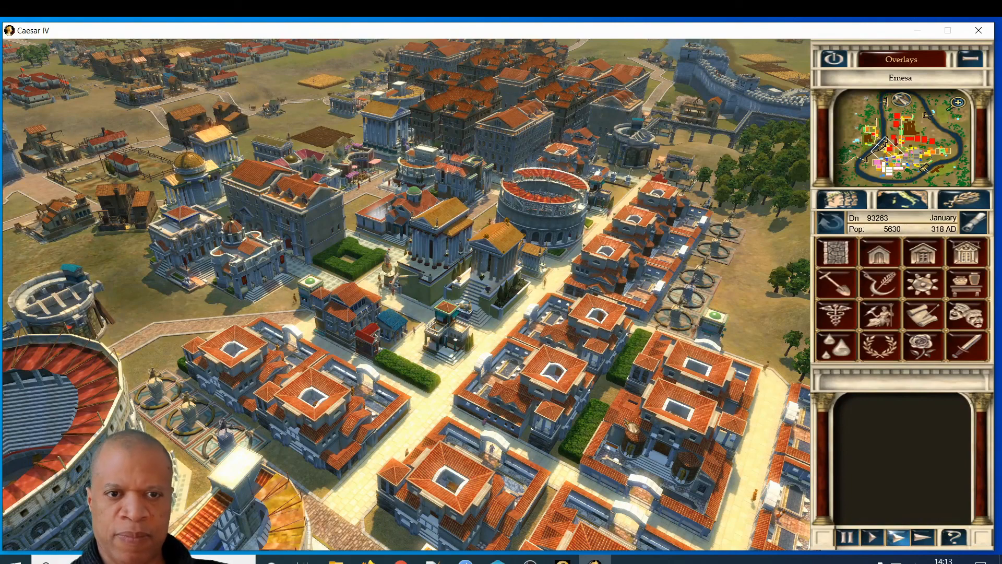
# Dismiss Caesar's order demanding marble without shipping anything, and pause the completed Emesa city.
pyautogui.moveTo(633, 427); pyautogui.dragTo(632, 427, button='middle')
pyautogui.press('Down')
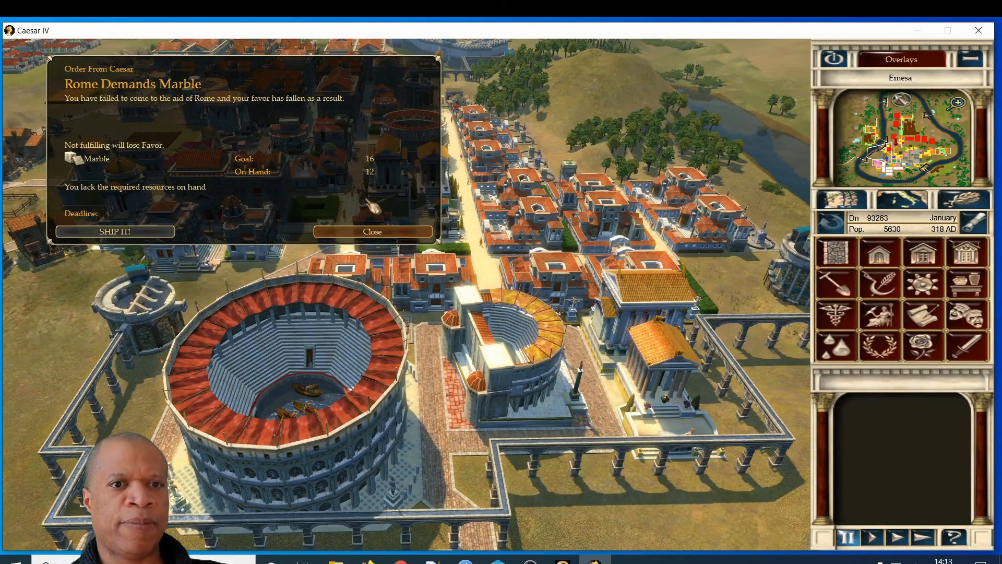
pyautogui.click(380, 236)
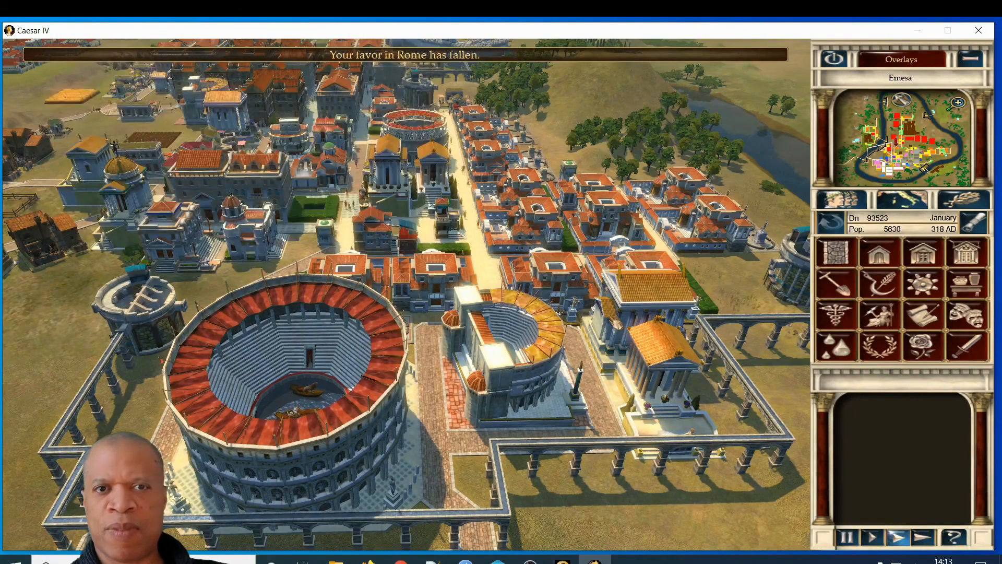
pyautogui.click(847, 538)
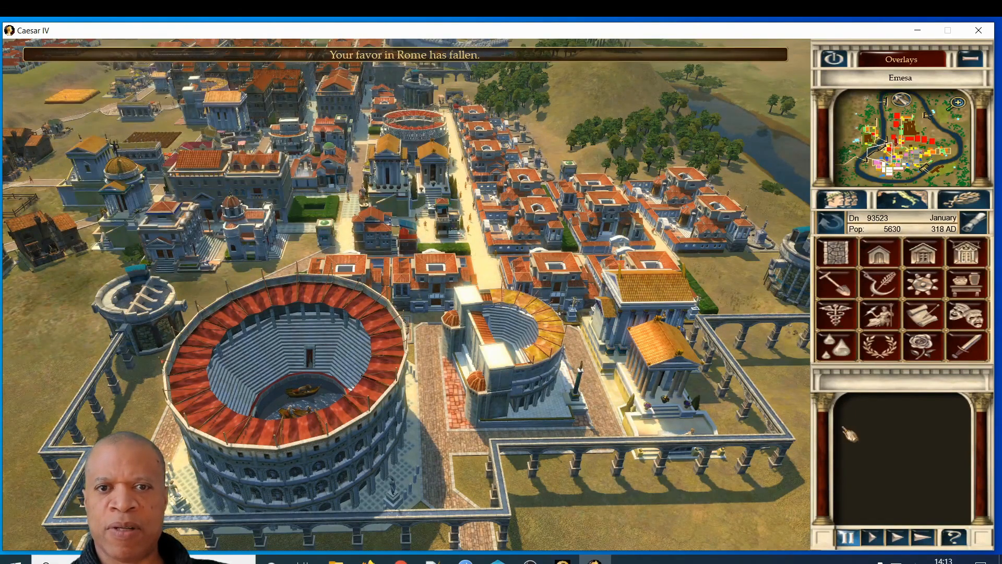
# Quit the completed Emesa city to the main menu and exit Caesar IV.
pyautogui.click(839, 61)
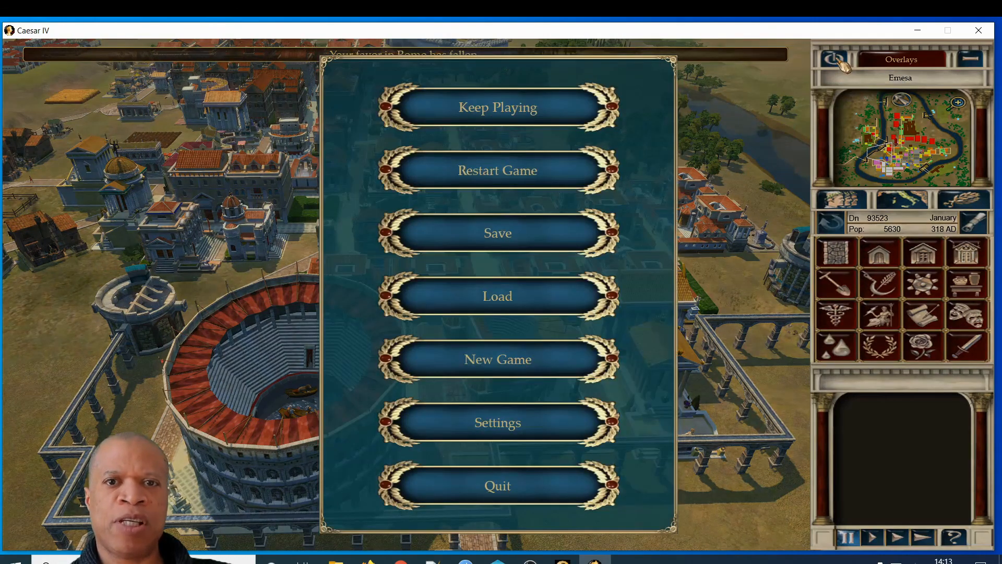
pyautogui.click(508, 490)
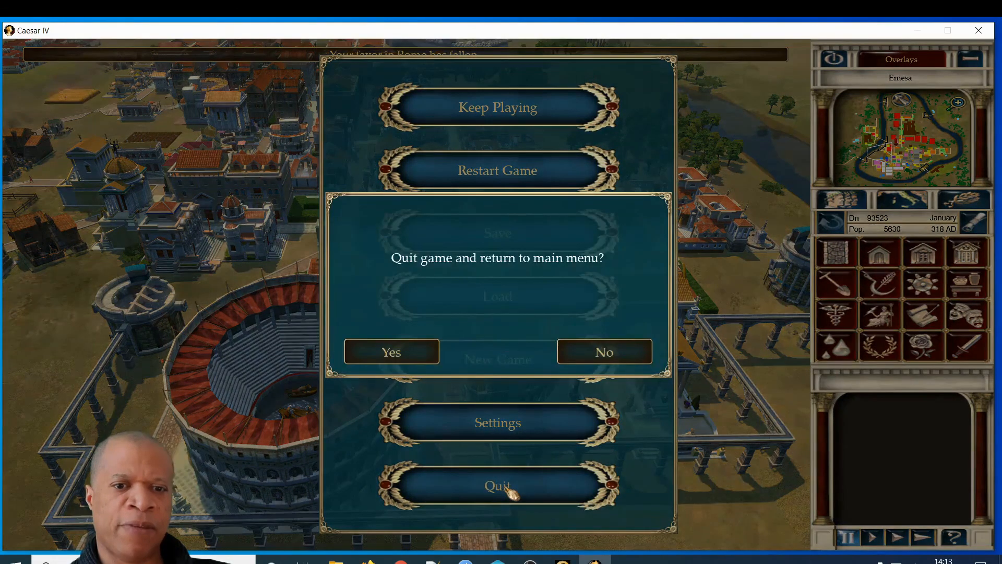
pyautogui.click(424, 359)
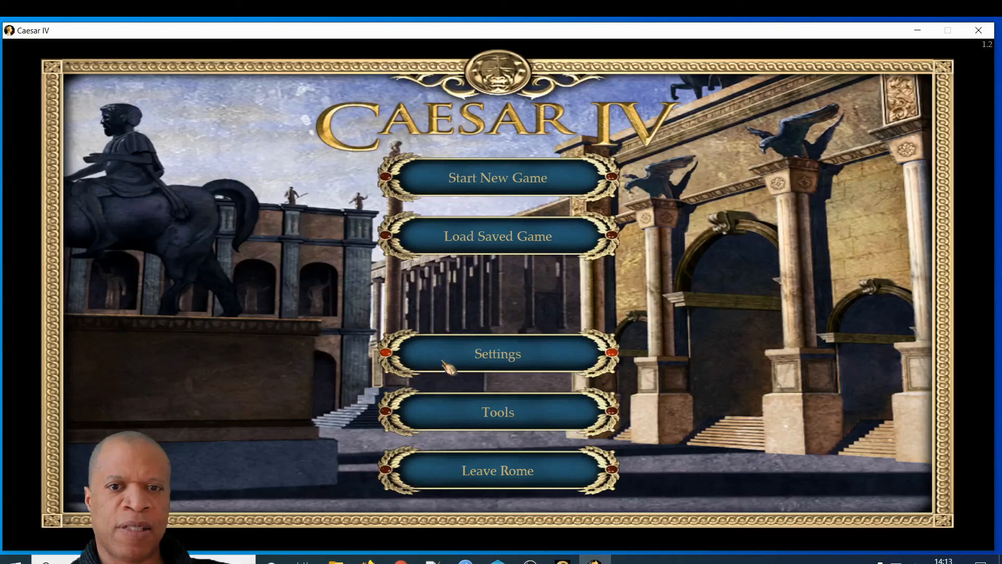
pyautogui.click(507, 475)
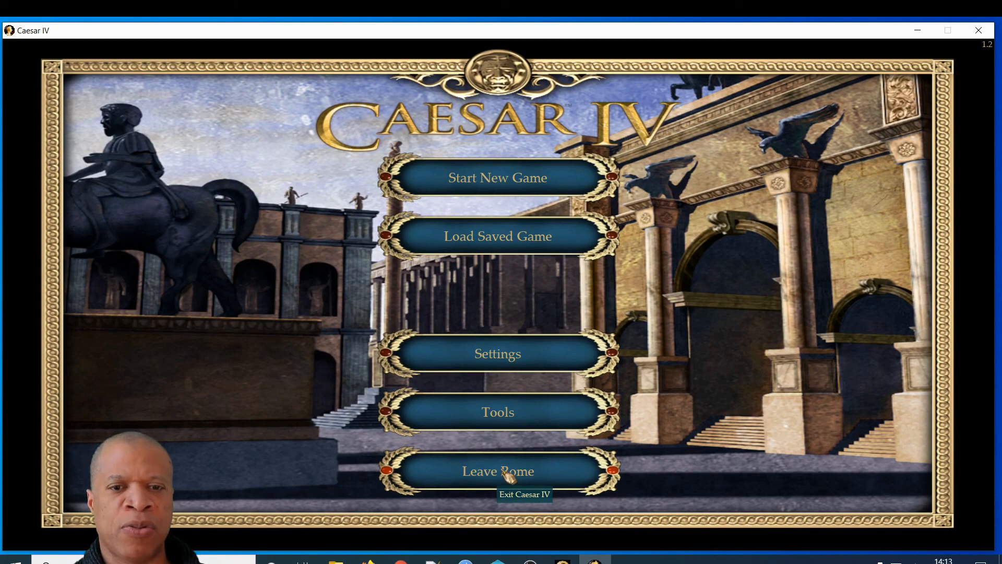